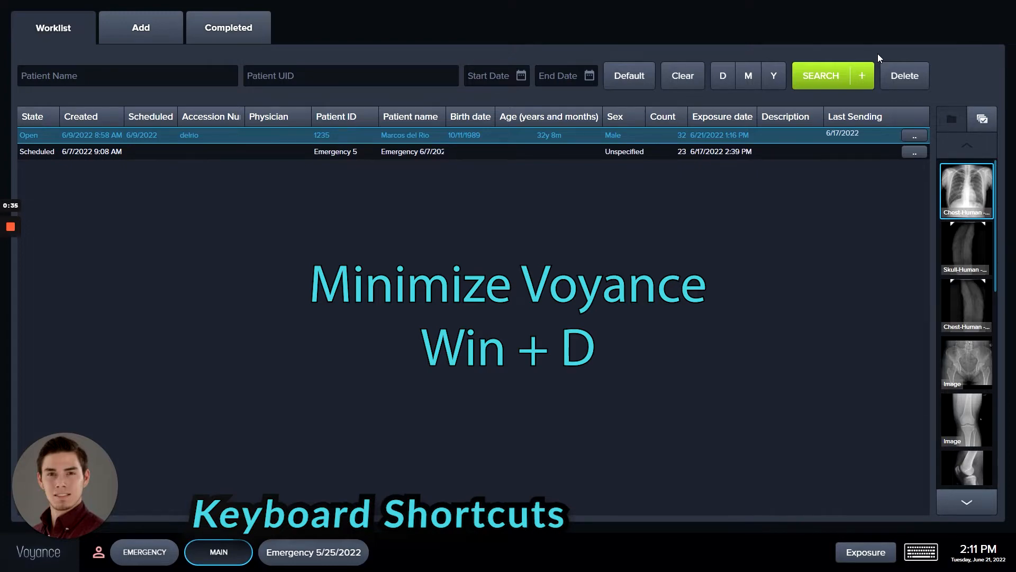
Minimize Voyance to show the desktop and restore its window, twice in a row
{"action": "key", "text": "super+d"}
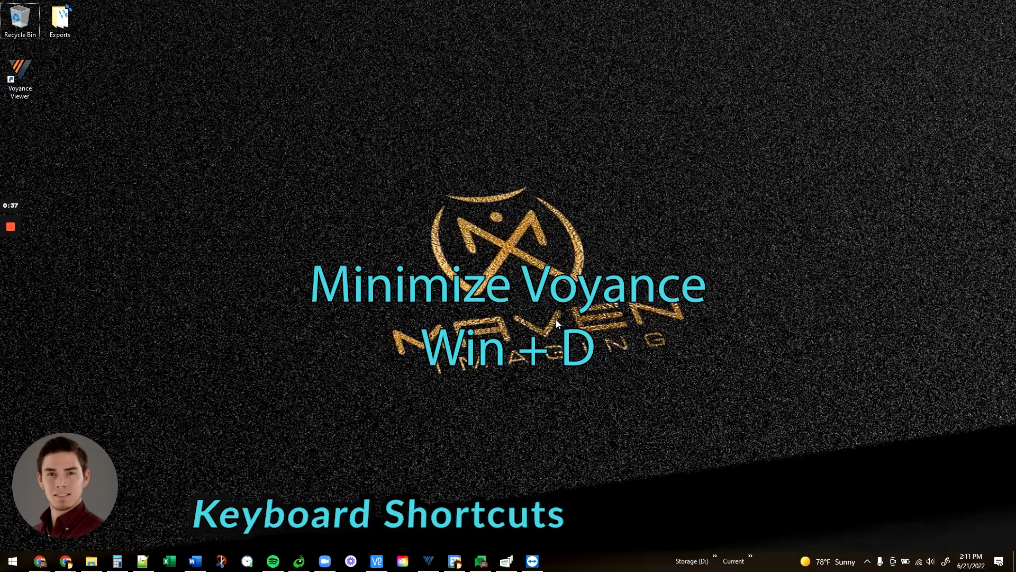
{"action": "mouse_move", "coordinate": [429, 561]}
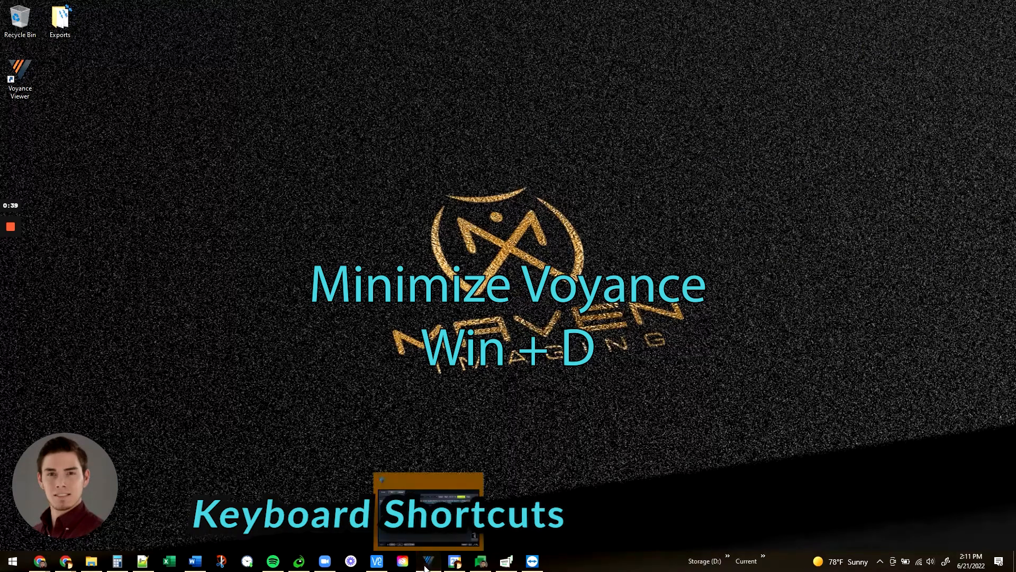
{"action": "left_click", "coordinate": [450, 495]}
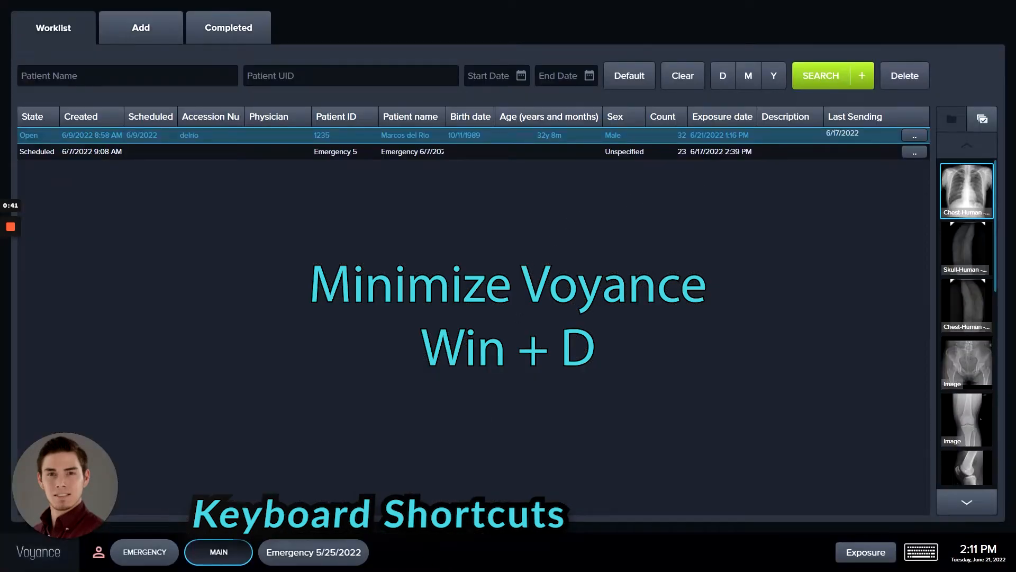
{"action": "key", "text": "super+d"}
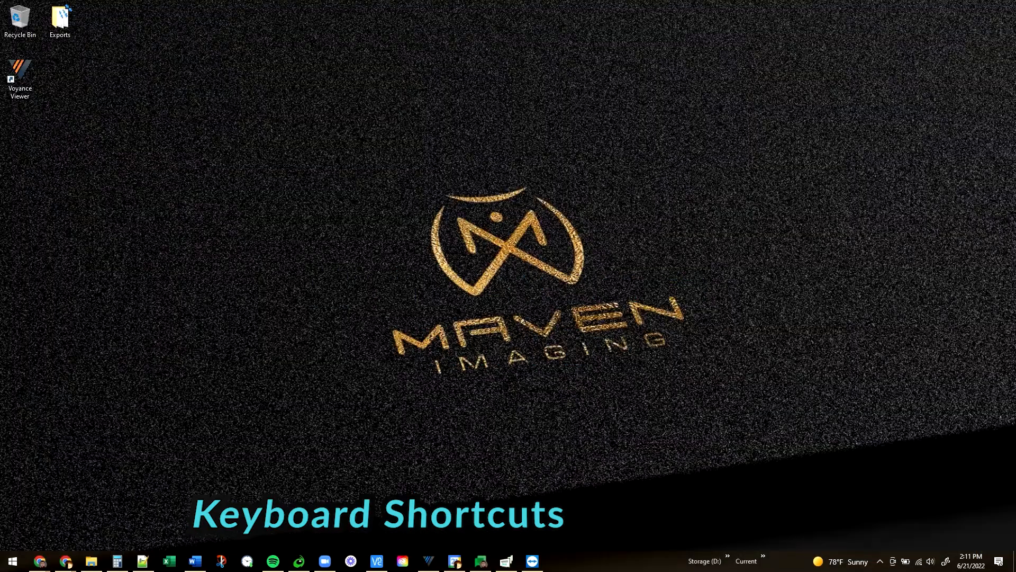
{"action": "key", "text": "super+d"}
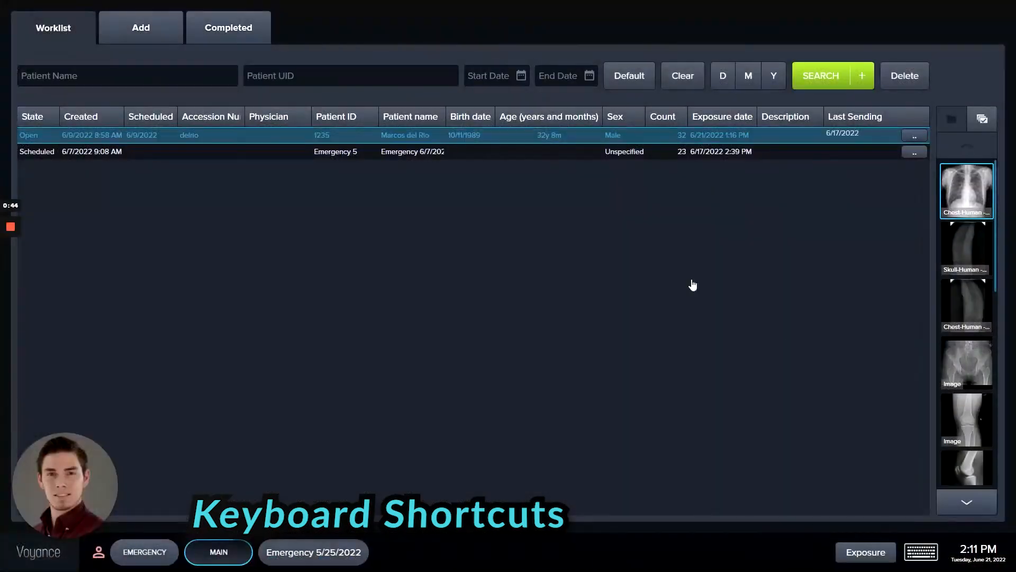
Open the worklist study marked Open and place an upright text label on the chest image, just beside the upper spine
{"action": "double_click", "coordinate": [616, 139]}
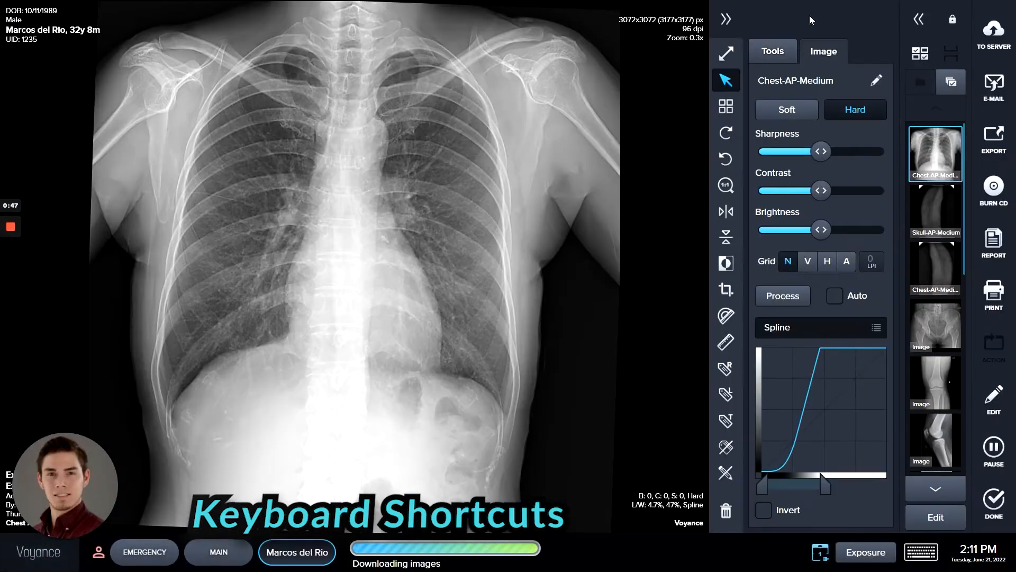
{"action": "left_click", "coordinate": [726, 420]}
{"action": "left_click", "coordinate": [394, 190]}
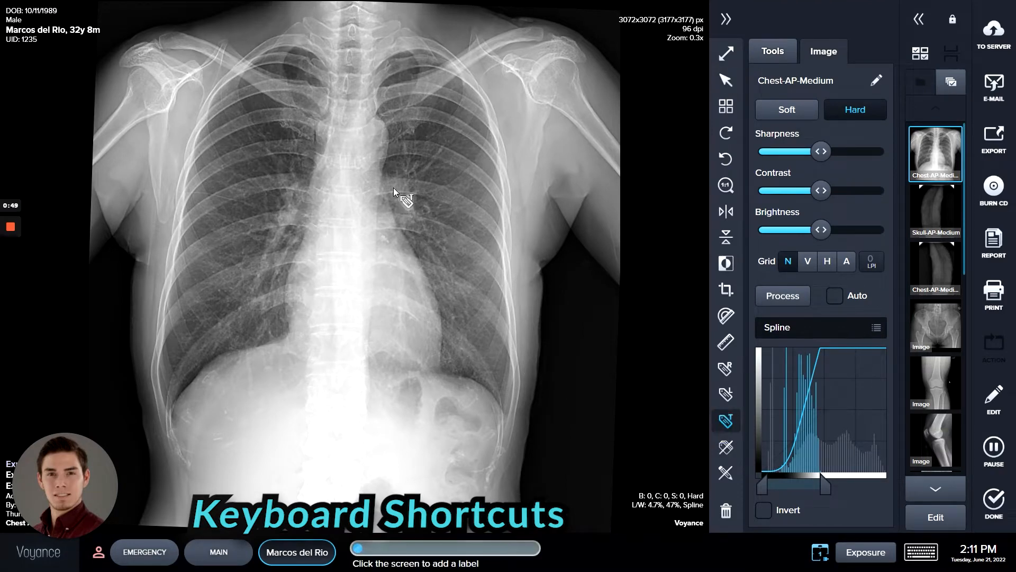
{"action": "left_click_drag", "start_coordinate": [421, 192], "coordinate": [297, 187]}
{"action": "left_click", "coordinate": [396, 194]}
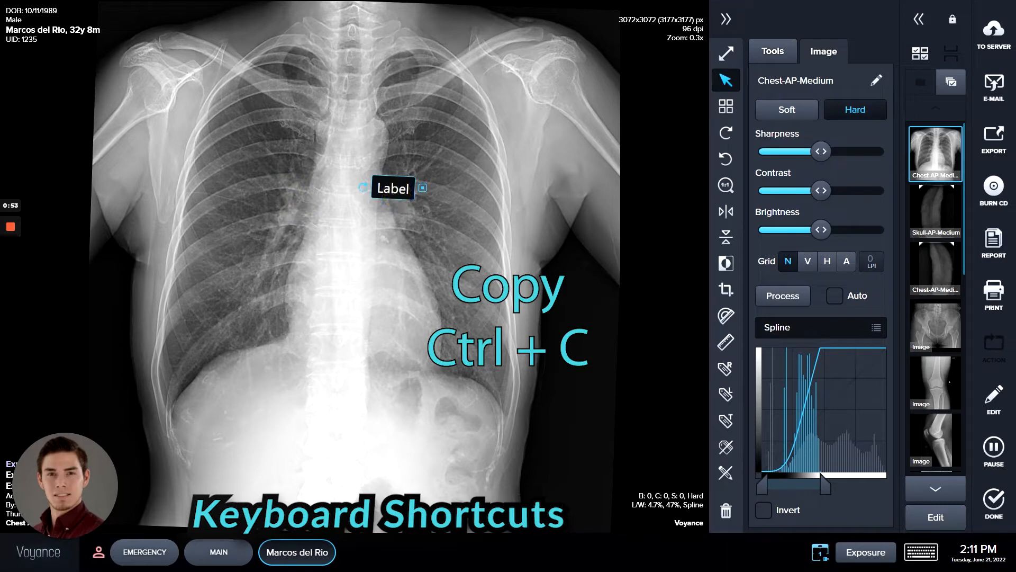
Copy the word in the chest image's label, clear the text, and paste the word back in
{"action": "double_click", "coordinate": [394, 189]}
{"action": "key", "text": "ctrl+c"}
{"action": "key", "text": "BackSpace"}
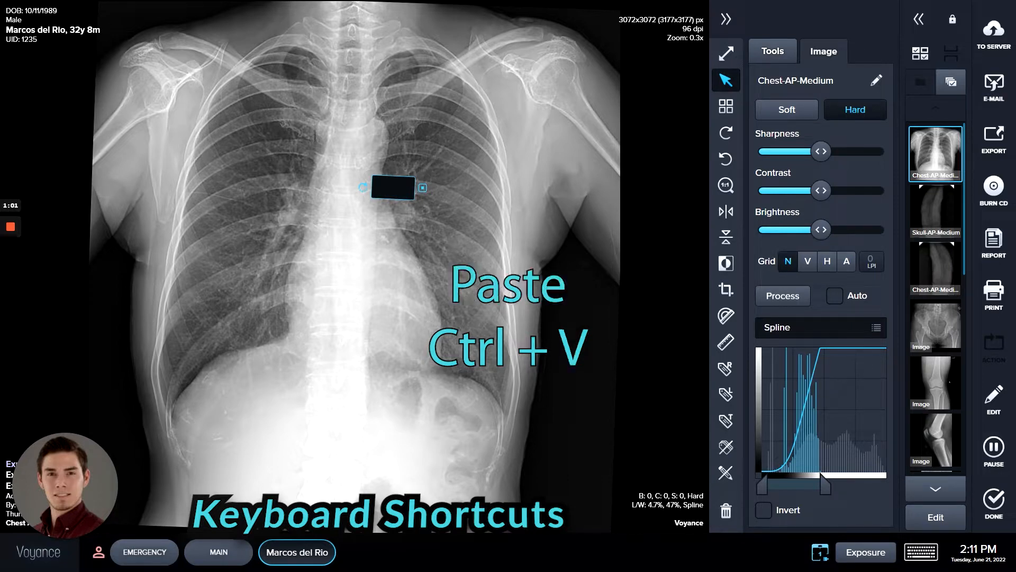
{"action": "key", "text": "ctrl+v"}
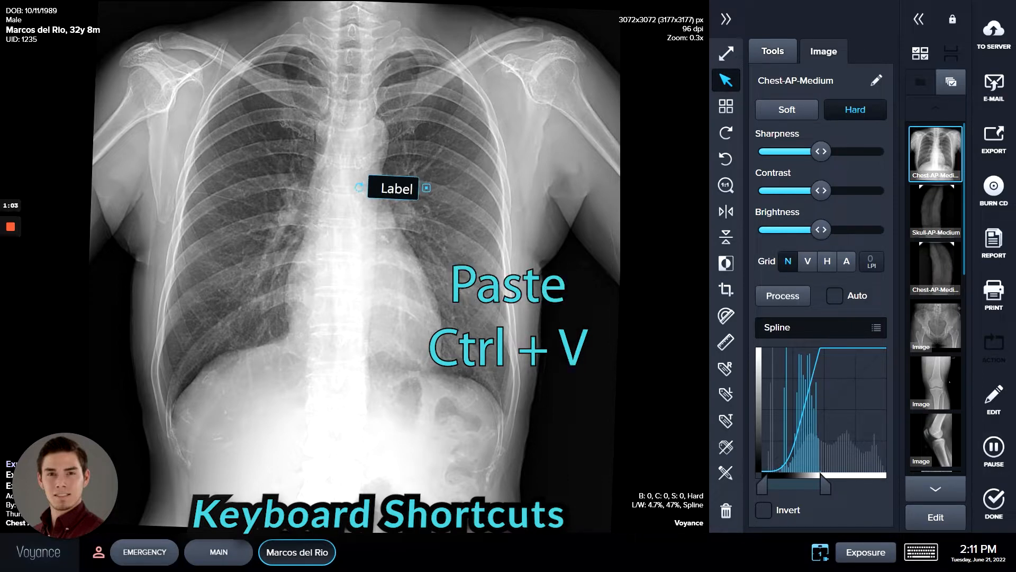
{"action": "left_click", "coordinate": [454, 206]}
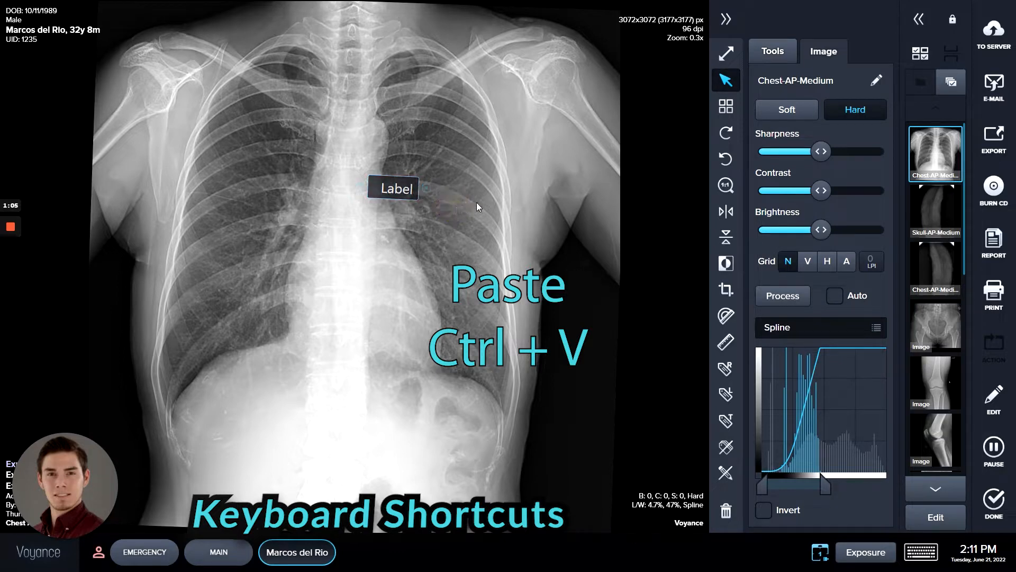
Undo the label's text edit and its placement on the chest image
{"action": "key", "text": "ctrl+z"}
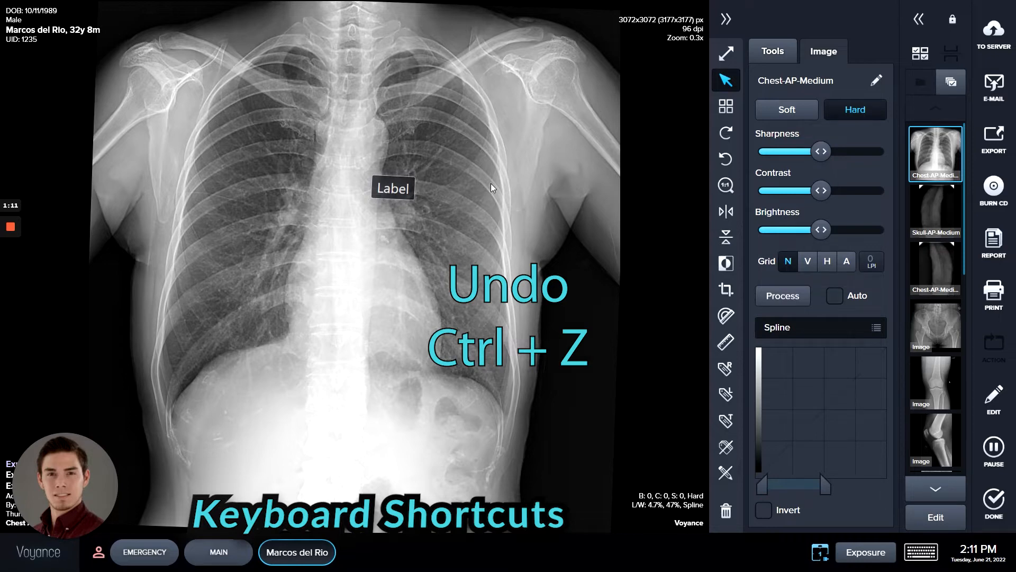
{"action": "key", "text": "ctrl+z"}
{"action": "key", "text": "ctrl+z"}
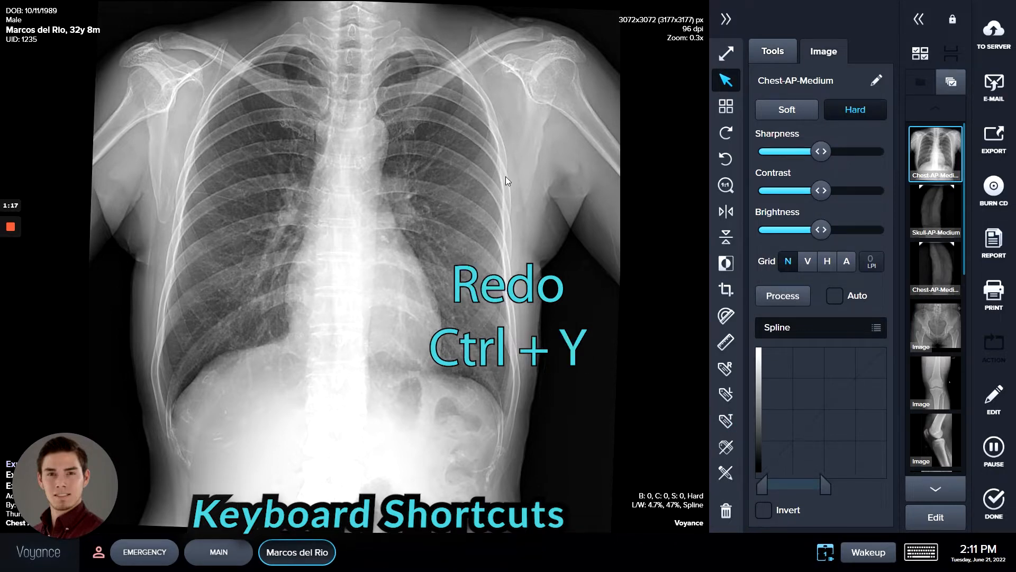
Redo the label's placement, rotation and text edit on the chest image
{"action": "key", "text": "ctrl+y"}
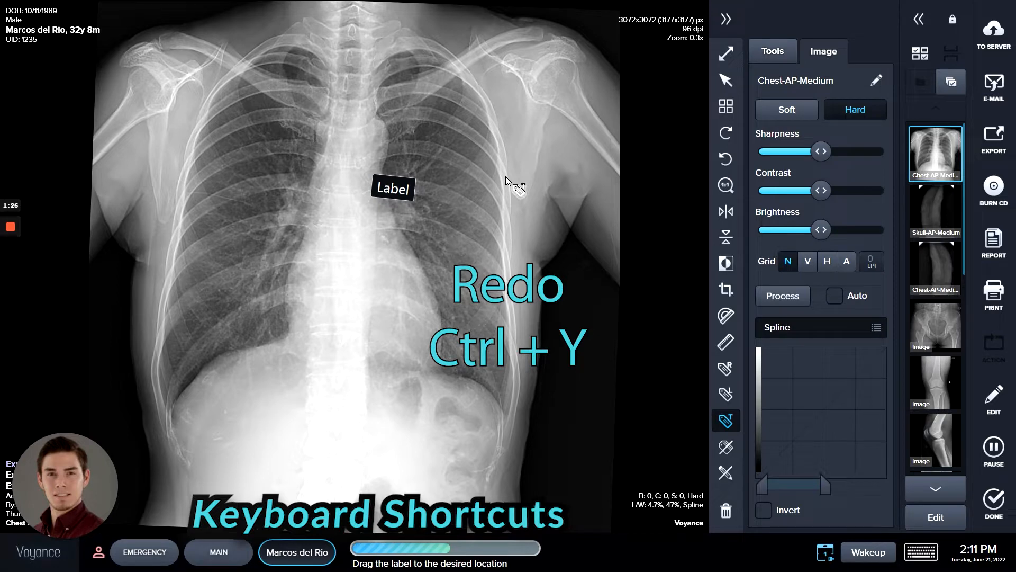
{"action": "key", "text": "ctrl+z"}
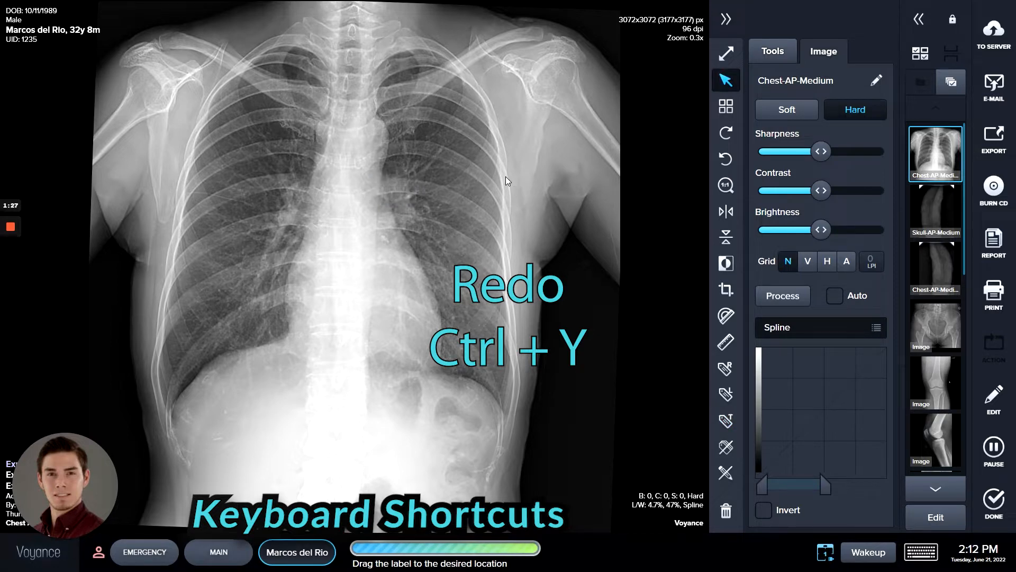
{"action": "key", "text": "ctrl+y"}
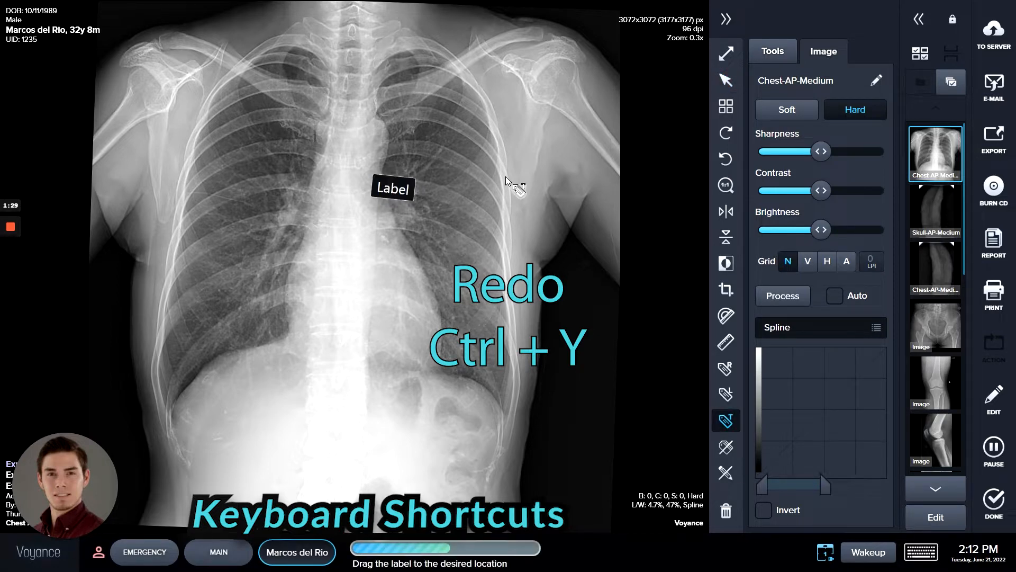
{"action": "key", "text": "ctrl+y"}
{"action": "key", "text": "ctrl+y"}
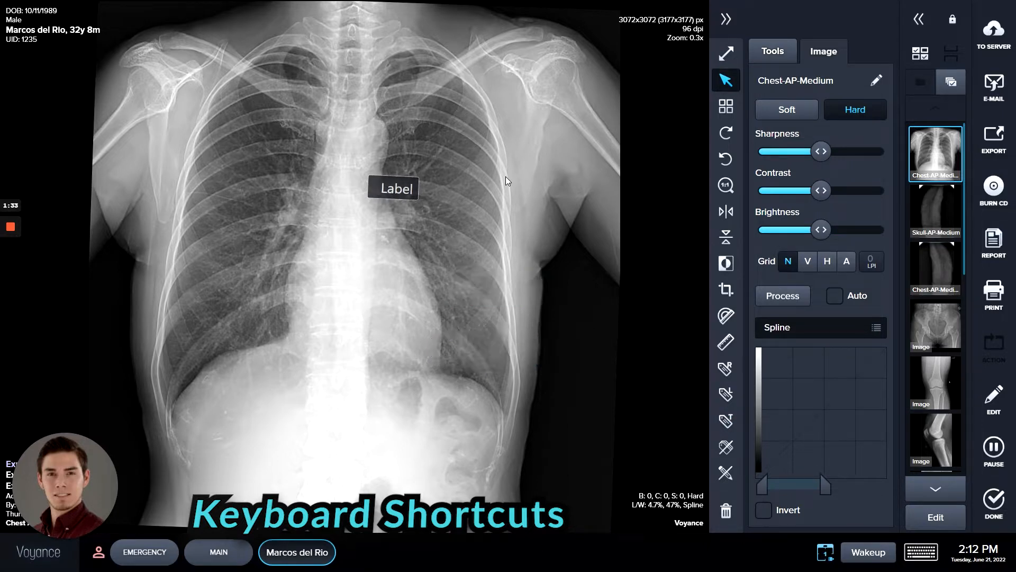
Select the text label beside the spine and delete it from the chest image
{"action": "left_click", "coordinate": [413, 191]}
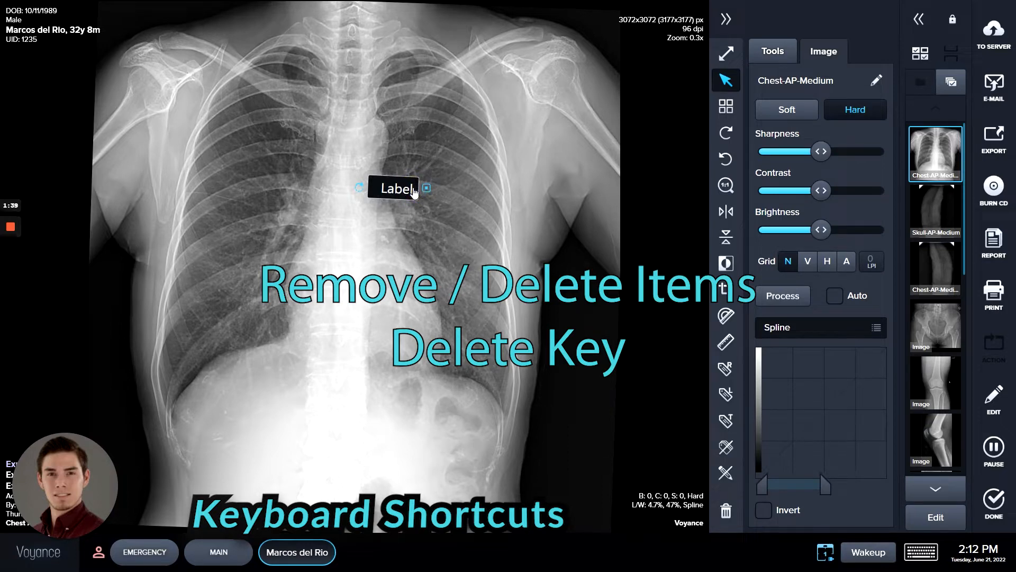
{"action": "left_click", "coordinate": [728, 82]}
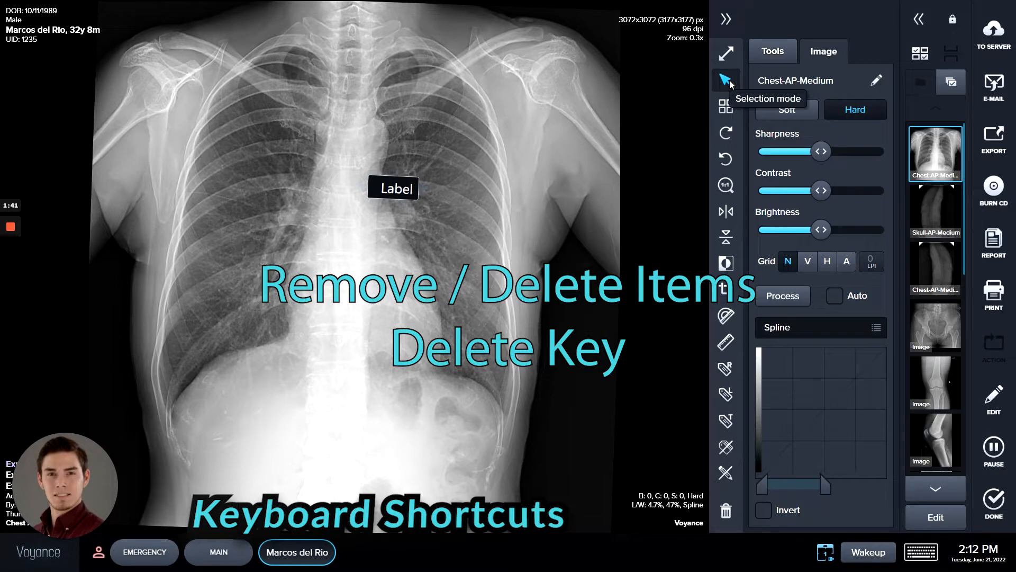
{"action": "left_click", "coordinate": [399, 191]}
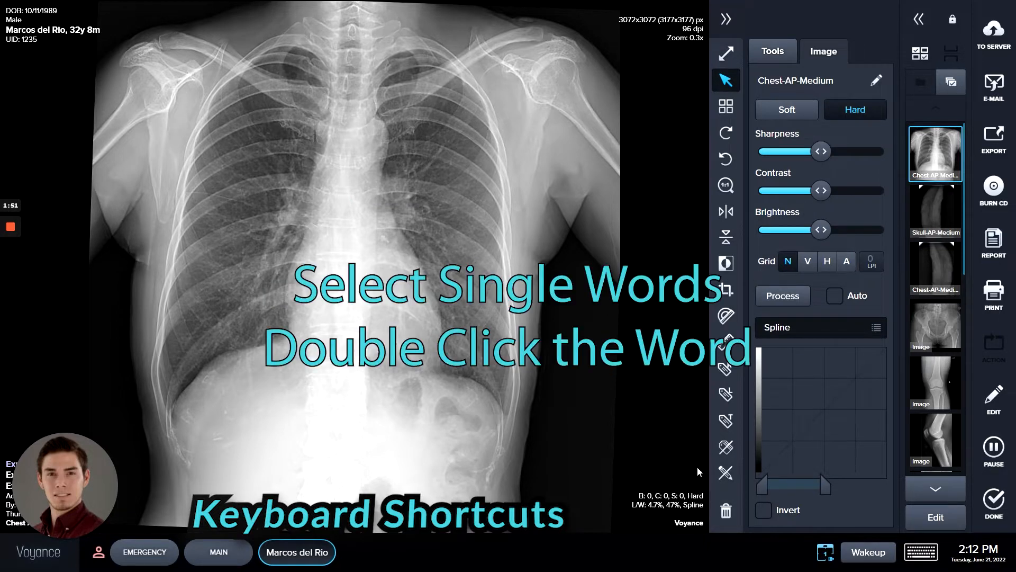
Place a new text label over the lung on the image's left side and rotate it upright
{"action": "left_click", "coordinate": [726, 421]}
{"action": "left_click", "coordinate": [283, 200]}
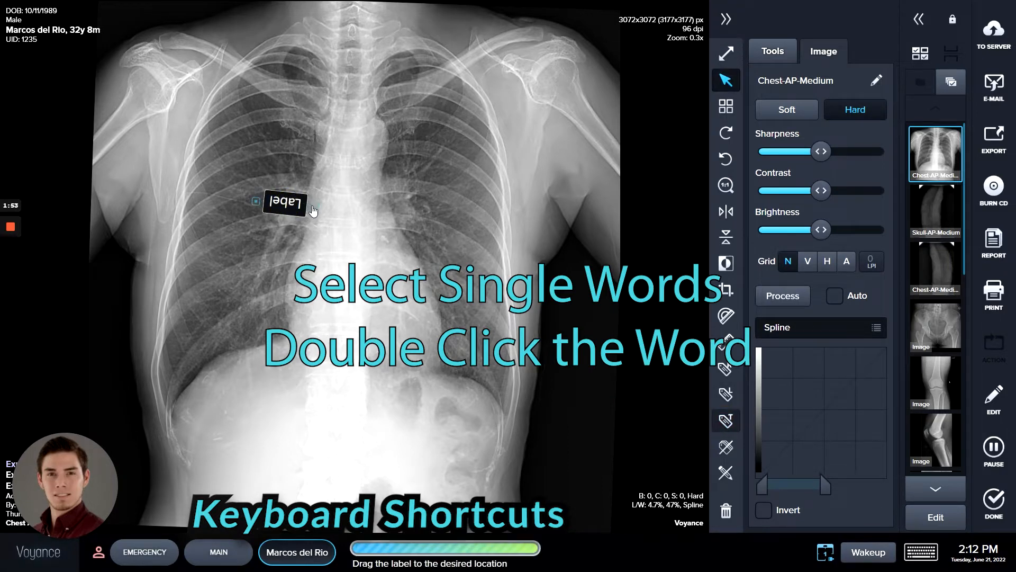
{"action": "left_click", "coordinate": [207, 234]}
{"action": "left_click_drag", "start_coordinate": [208, 234], "coordinate": [204, 202]}
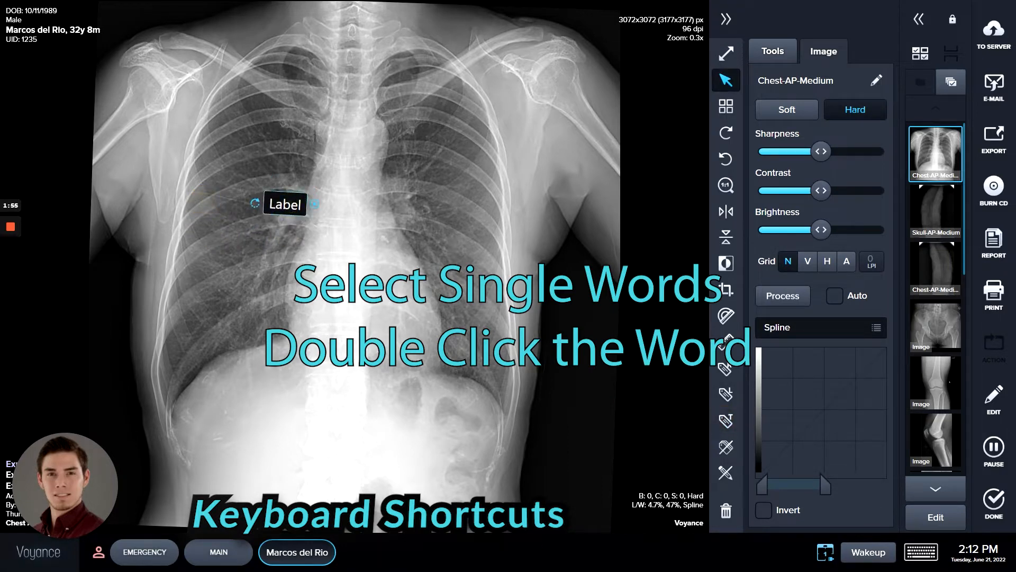
Copy the word in the new label and paste it twice after itself so the text reads "Label Label Label"
{"action": "double_click", "coordinate": [285, 203]}
{"action": "key", "text": "ctrl+c"}
{"action": "key", "text": "Right"}
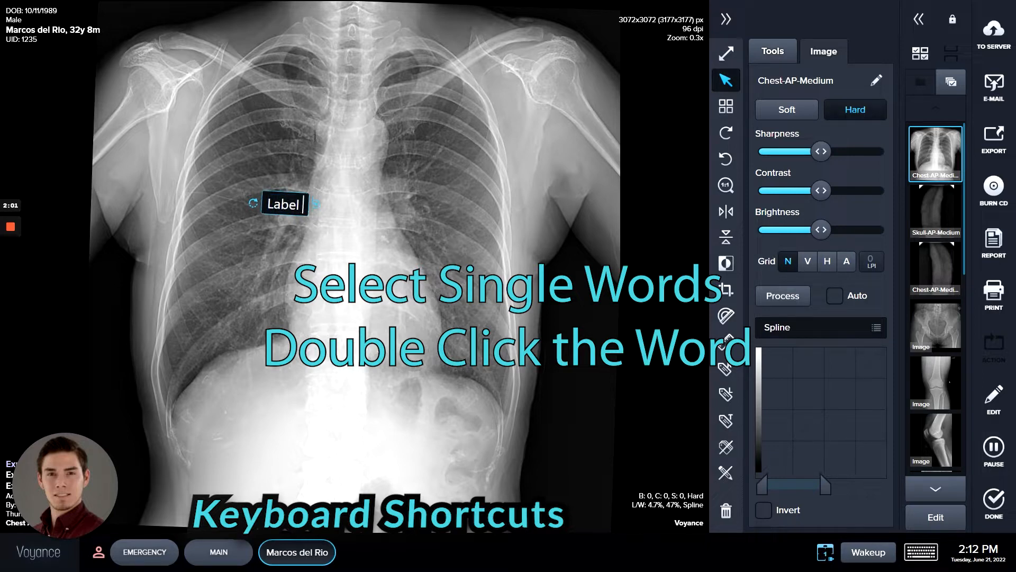
{"action": "key", "text": "ctrl+v"}
{"action": "key", "text": "ctrl+v"}
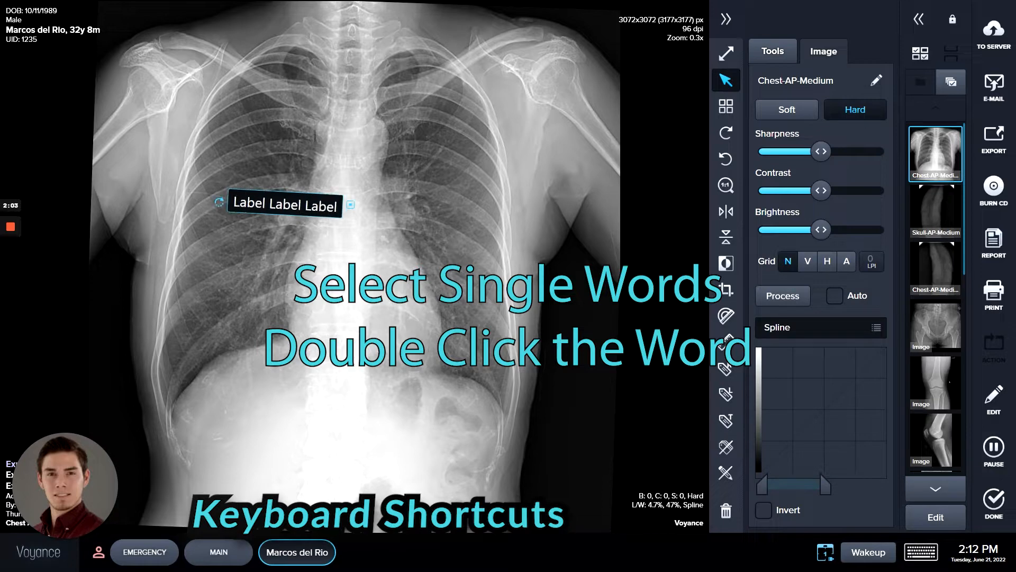
Select and remove the label's words one at a time until its text is empty, and finish editing it
{"action": "double_click", "coordinate": [286, 205]}
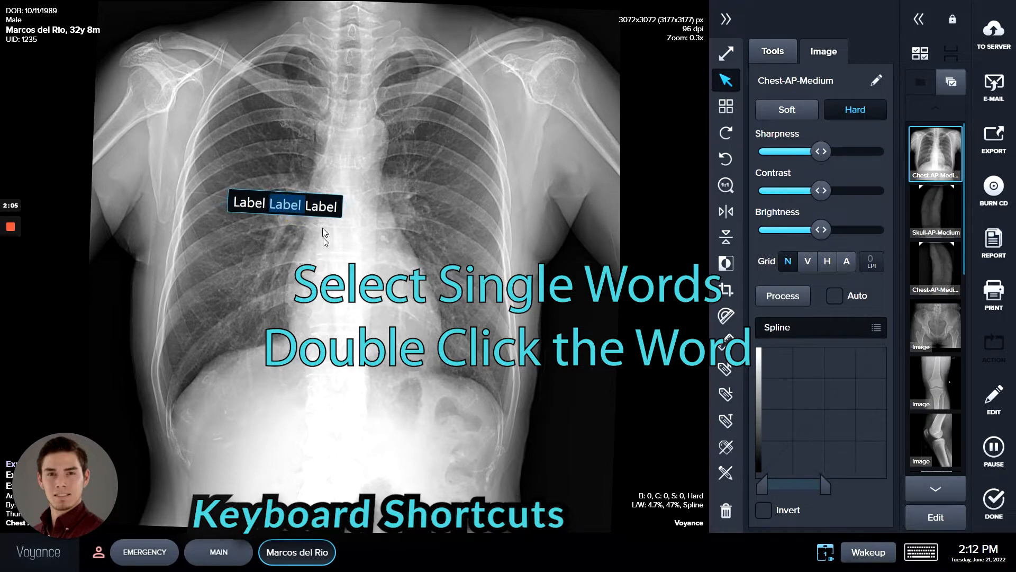
{"action": "double_click", "coordinate": [320, 205]}
{"action": "key", "text": "BackSpace"}
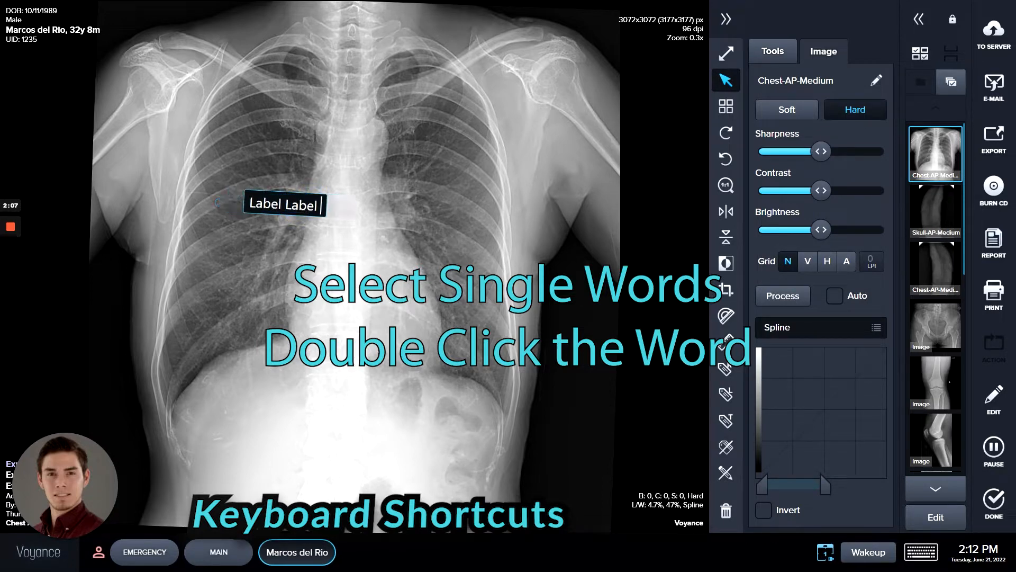
{"action": "key", "text": "ctrl+shift+Left"}
{"action": "key", "text": "BackSpace"}
{"action": "key", "text": "Return"}
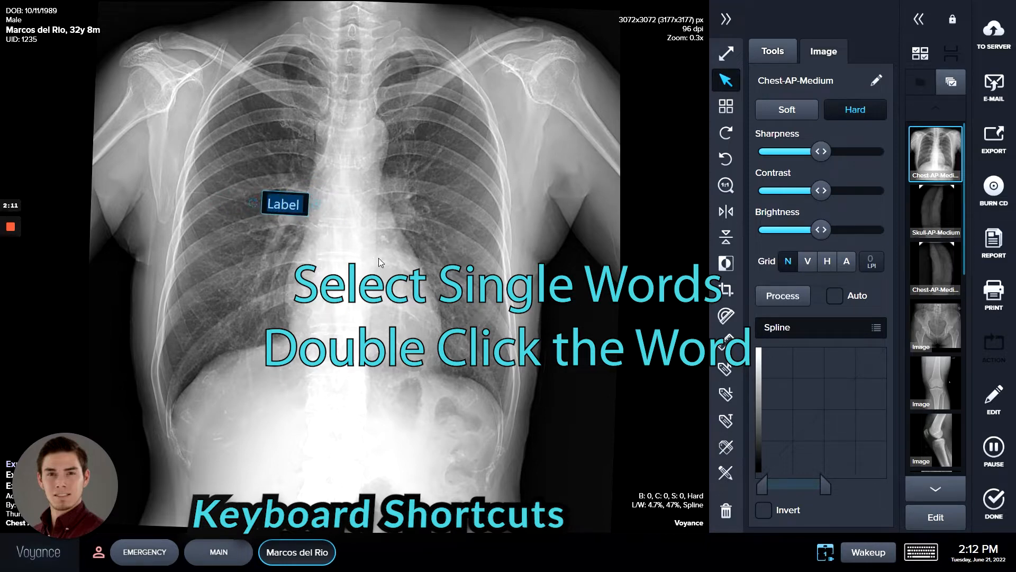
{"action": "key", "text": "BackSpace"}
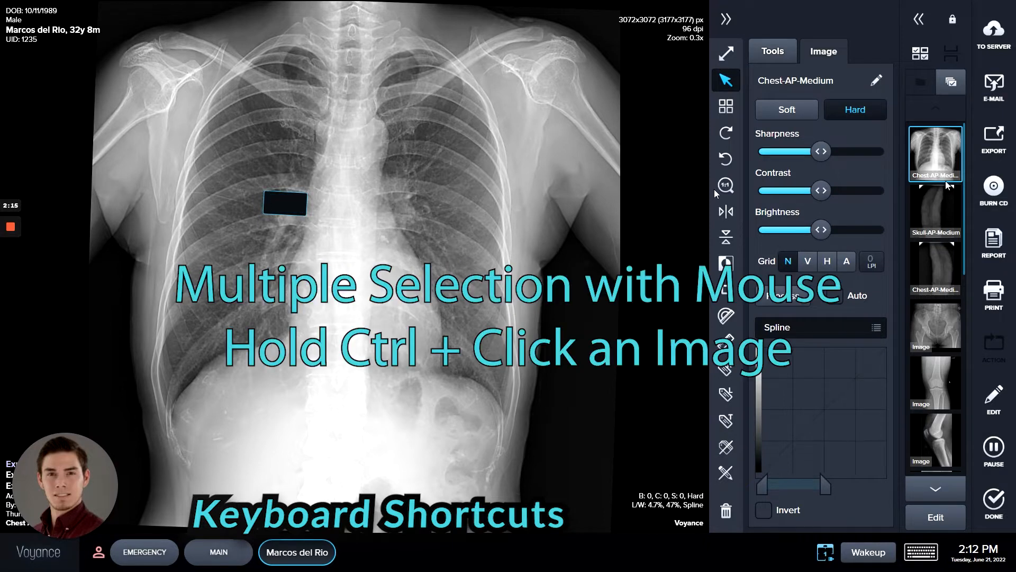
{"action": "left_click", "coordinate": [361, 227]}
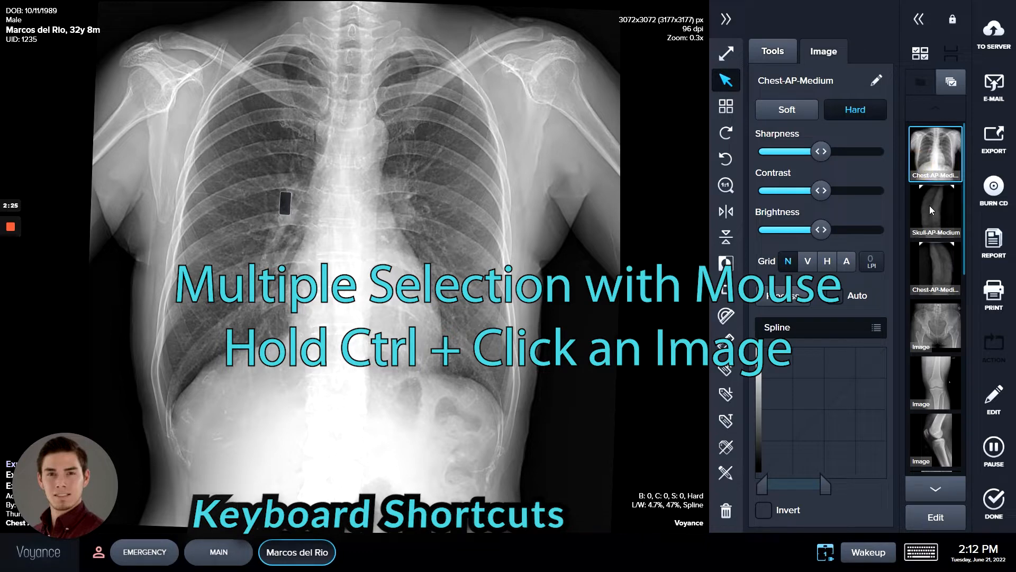
Add the skull, second chest and frontal knee thumbnails to the selection, show only the knee image, and return to the first chest image
{"action": "left_click", "coordinate": [935, 219], "text": "ctrl"}
{"action": "left_click", "coordinate": [935, 269], "text": "ctrl"}
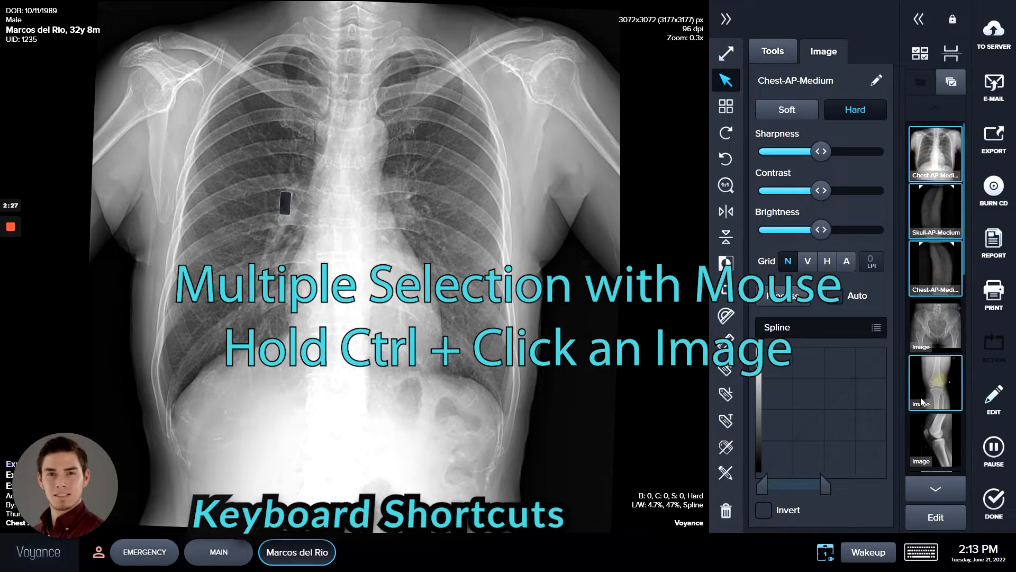
{"action": "left_click", "coordinate": [941, 360]}
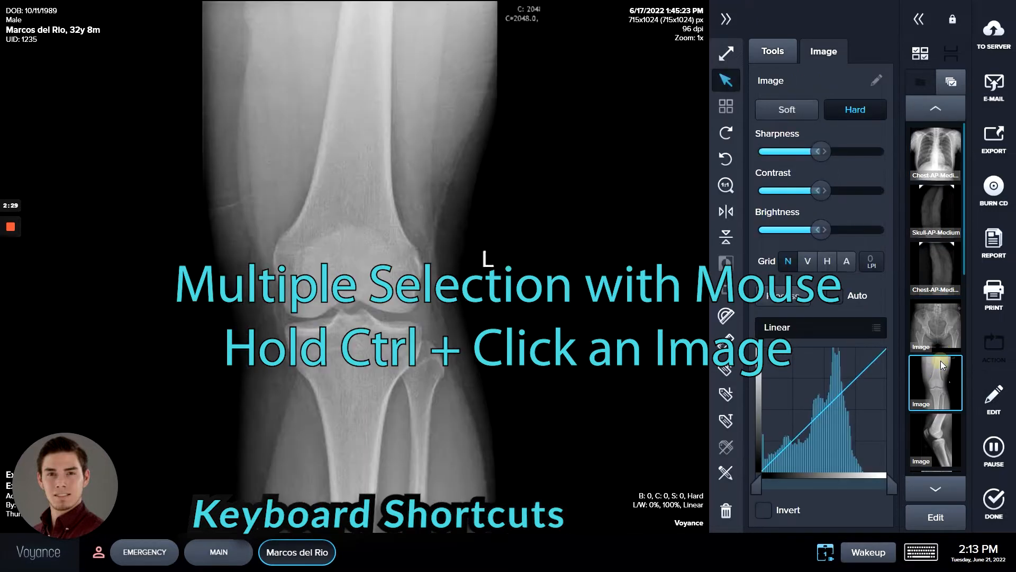
{"action": "left_click", "coordinate": [923, 151]}
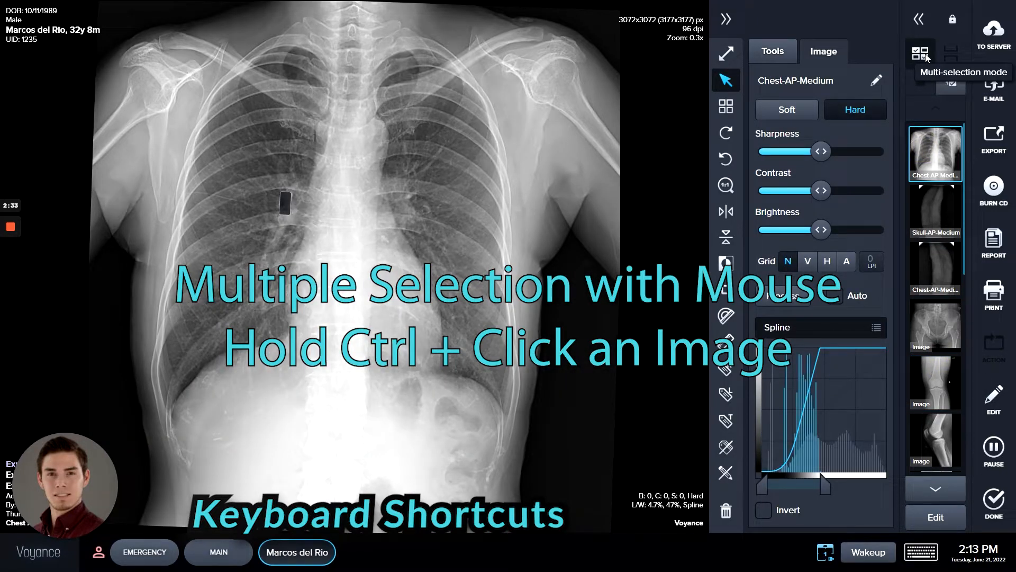
Use multi-selection mode to deselect the first chest image and select only the second chest and pelvis images, and leave the mode
{"action": "left_click", "coordinate": [921, 53]}
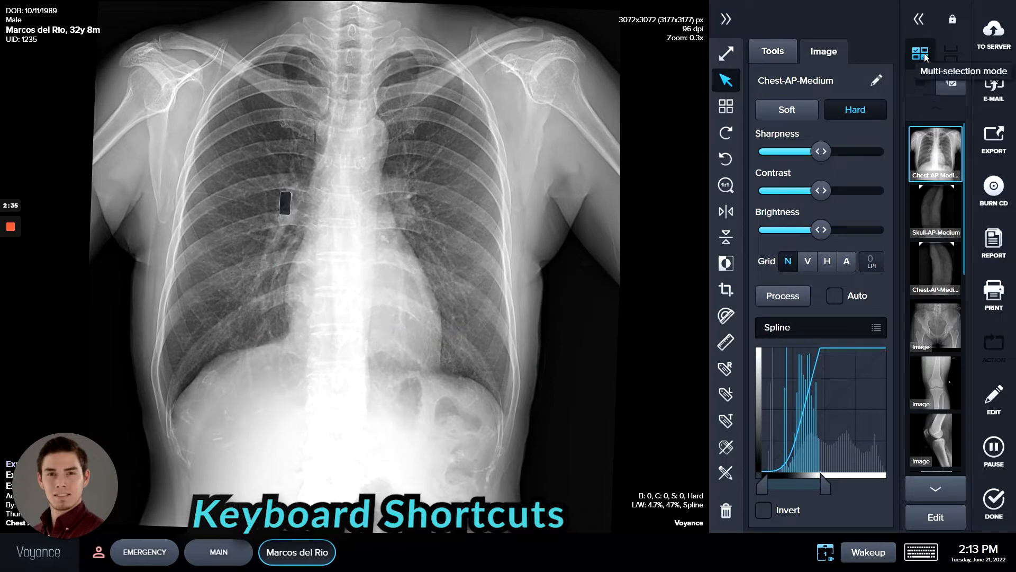
{"action": "left_click", "coordinate": [924, 57]}
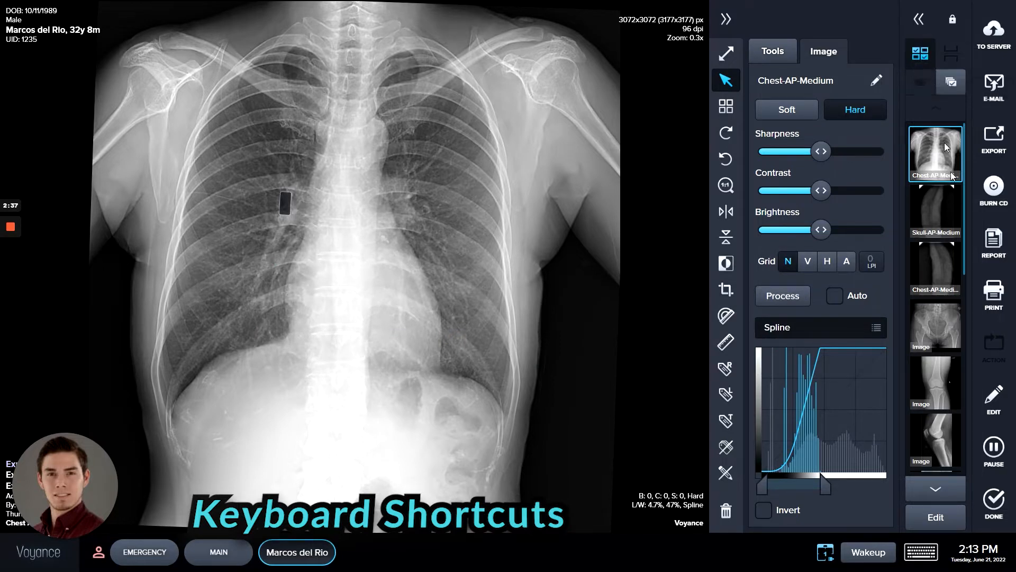
{"action": "left_click", "coordinate": [931, 215]}
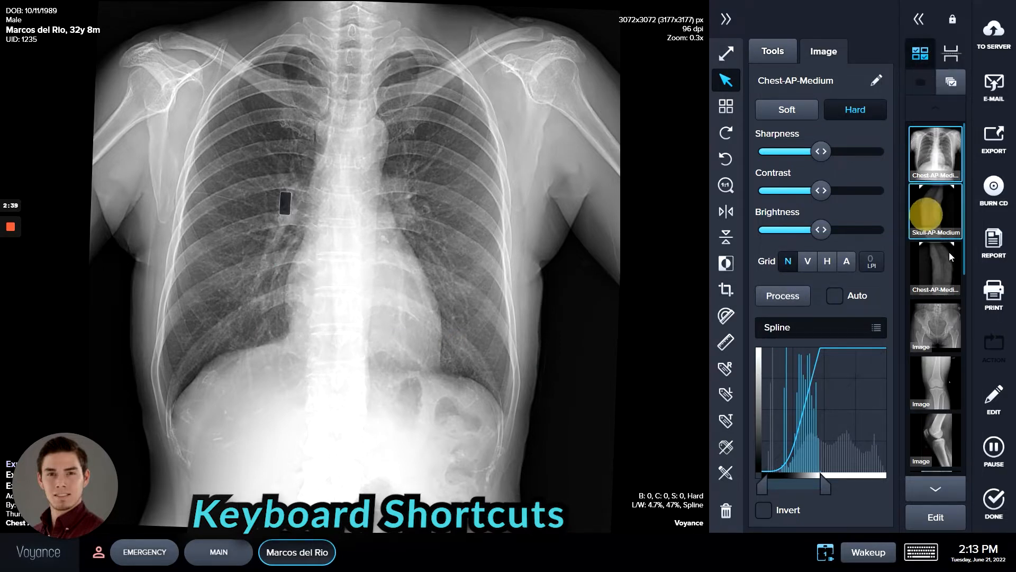
{"action": "left_click", "coordinate": [935, 265]}
{"action": "left_click", "coordinate": [922, 214]}
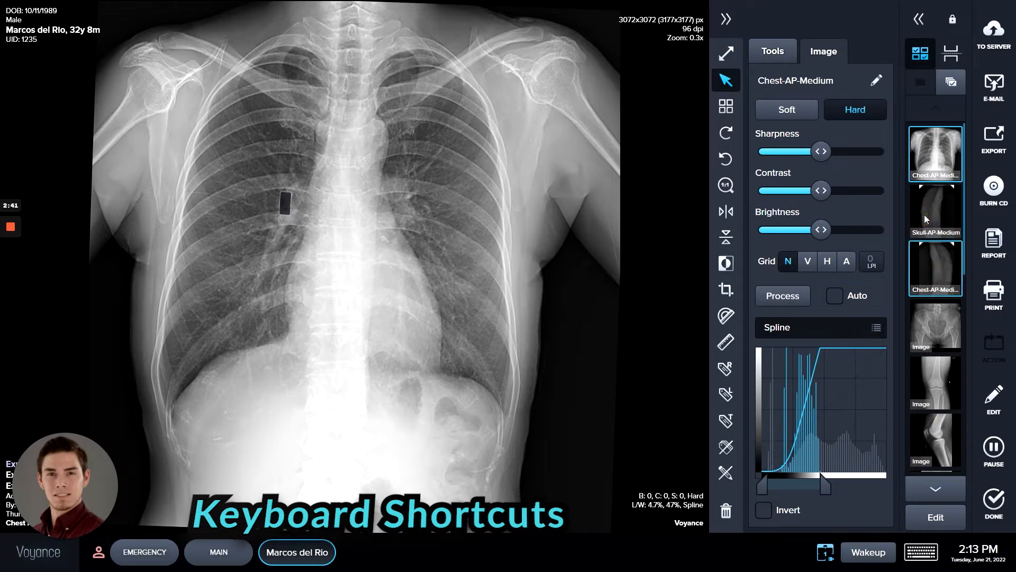
{"action": "left_click", "coordinate": [932, 164]}
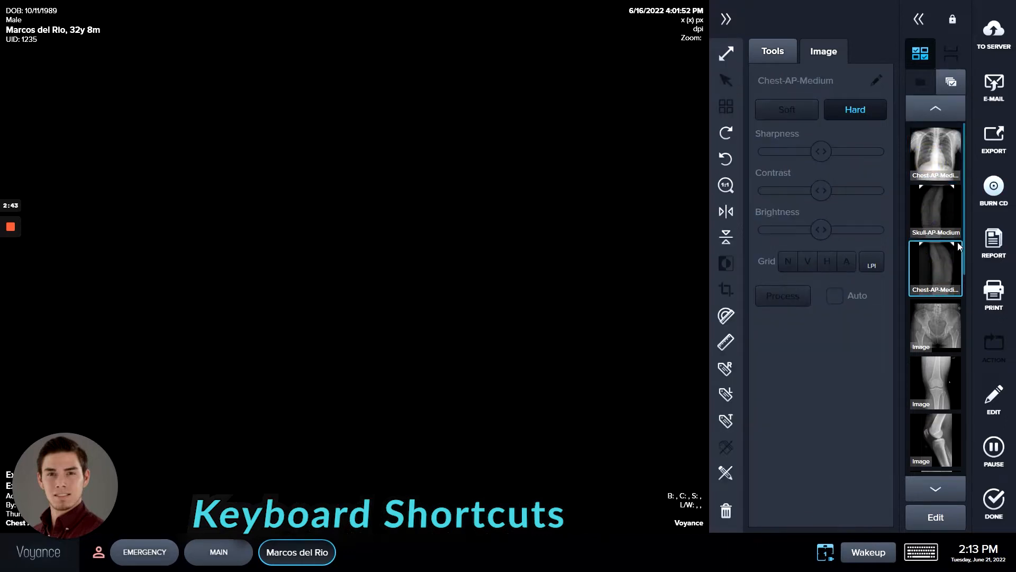
{"action": "left_click", "coordinate": [939, 326]}
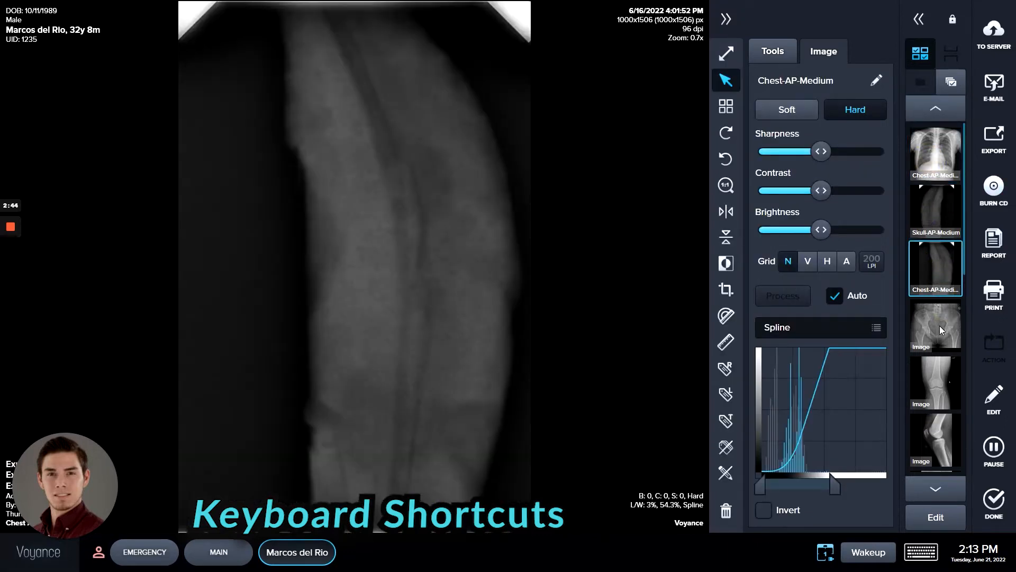
{"action": "left_click", "coordinate": [922, 55]}
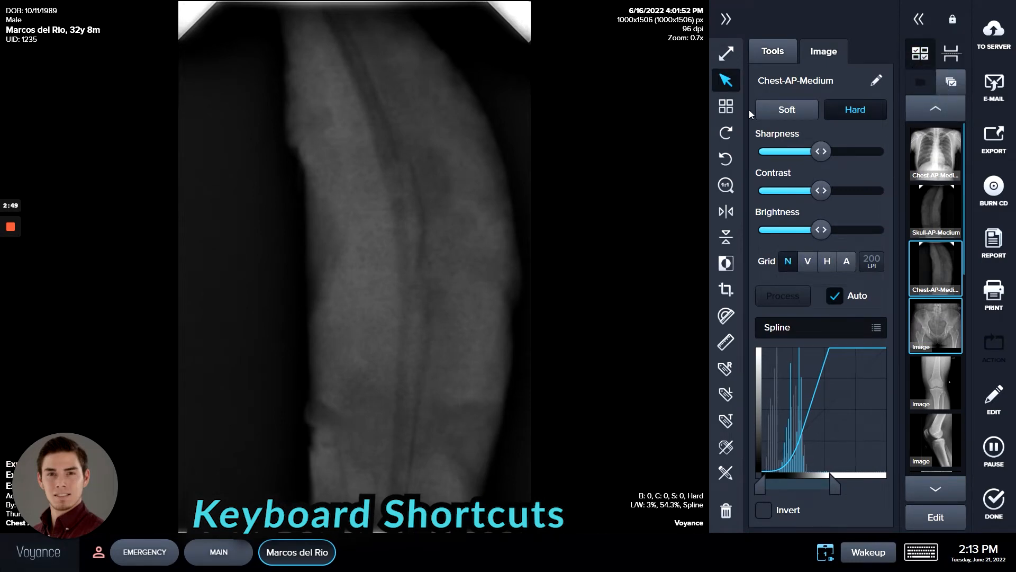
Lay out the selected images side by side in two views, and switch the layout to a two-by-two grid
{"action": "left_click", "coordinate": [729, 107]}
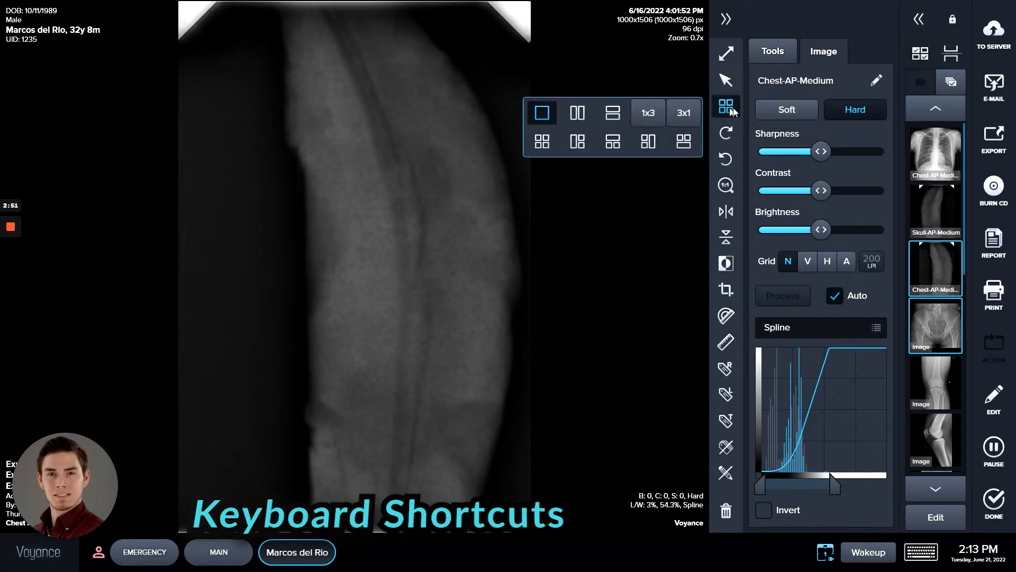
{"action": "left_click", "coordinate": [580, 116]}
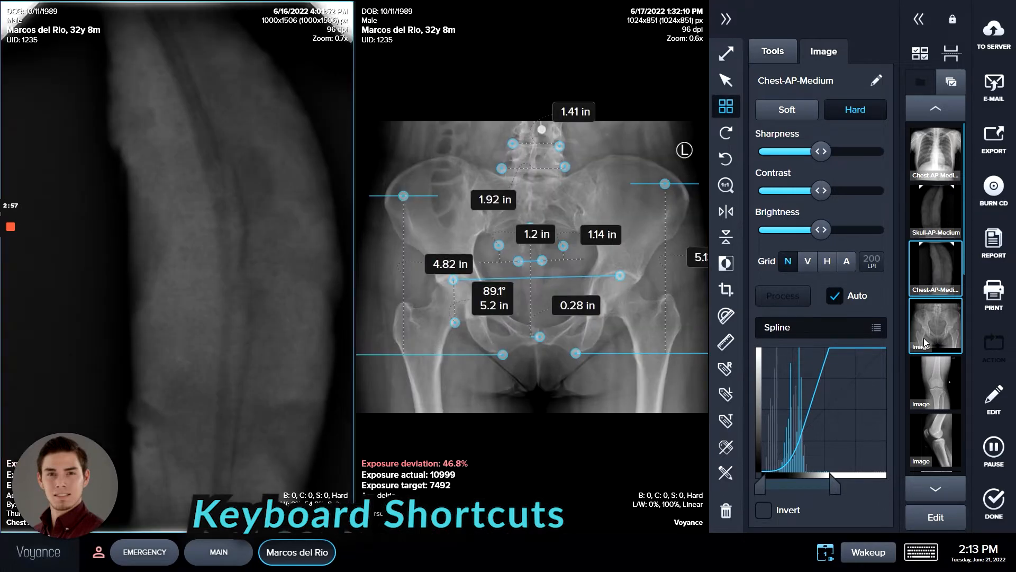
{"action": "left_click", "coordinate": [726, 105]}
{"action": "left_click", "coordinate": [542, 142]}
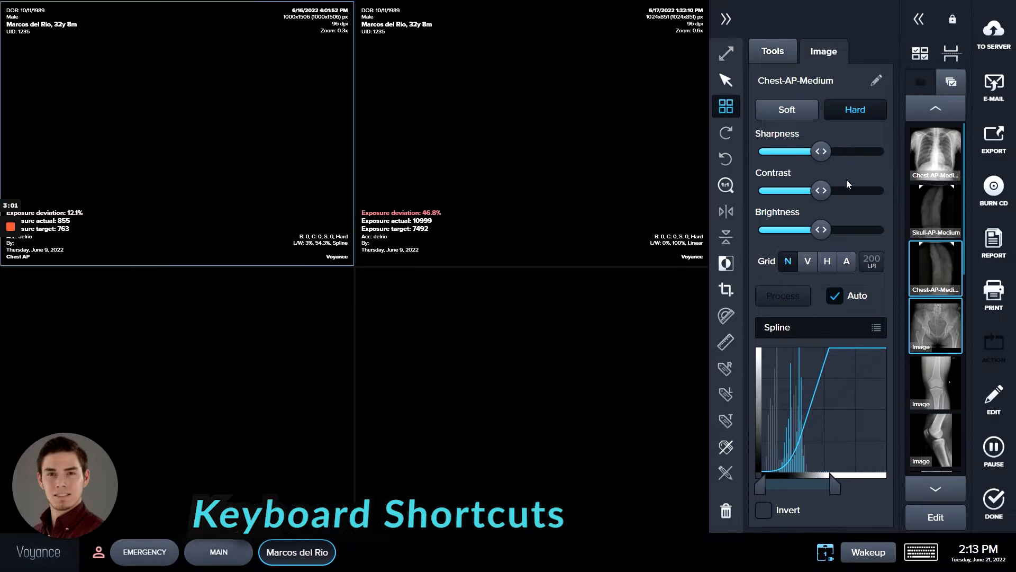
Fill the four-view grid with the skull, first chest, second chest and pelvis images through multiple selection
{"action": "left_click", "coordinate": [935, 204]}
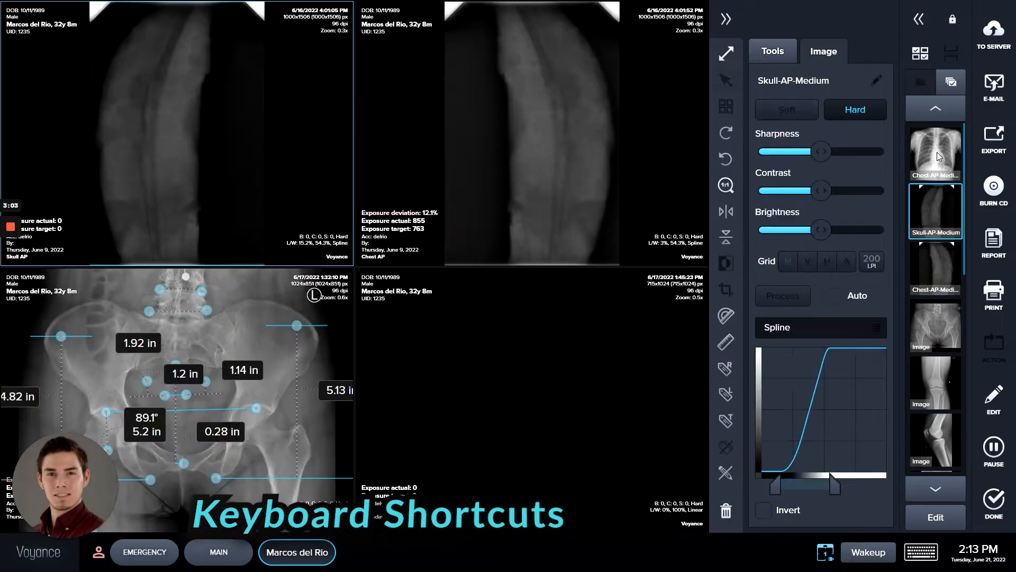
{"action": "left_click", "coordinate": [937, 151], "text": "ctrl"}
{"action": "left_click", "coordinate": [938, 271], "text": "ctrl"}
{"action": "left_click", "coordinate": [931, 324], "text": "ctrl"}
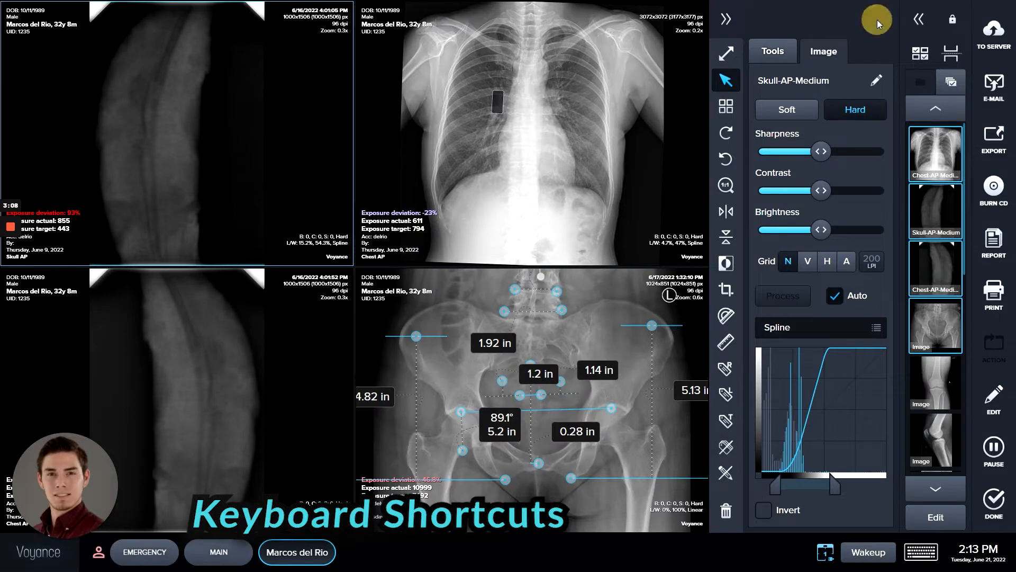
Search the completed studies in the main screen and select the first three rows as a range
{"action": "left_click", "coordinate": [218, 552]}
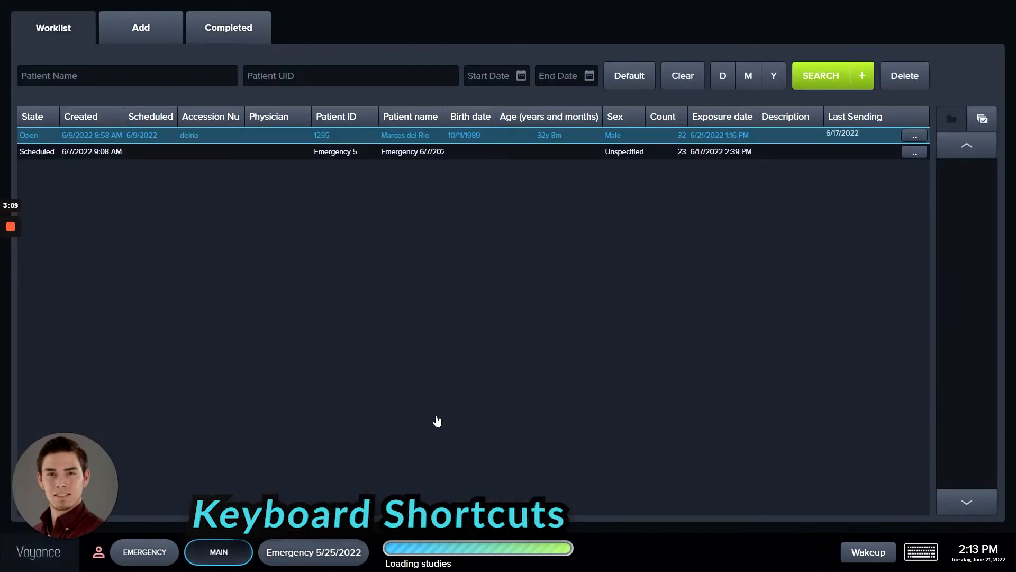
{"action": "left_click", "coordinate": [226, 22]}
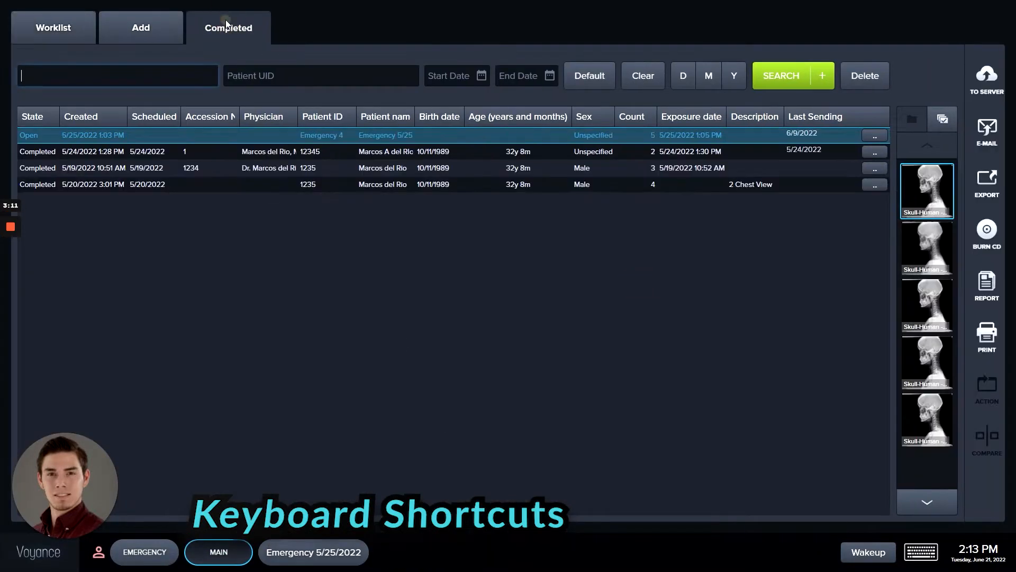
{"action": "left_click", "coordinate": [637, 85]}
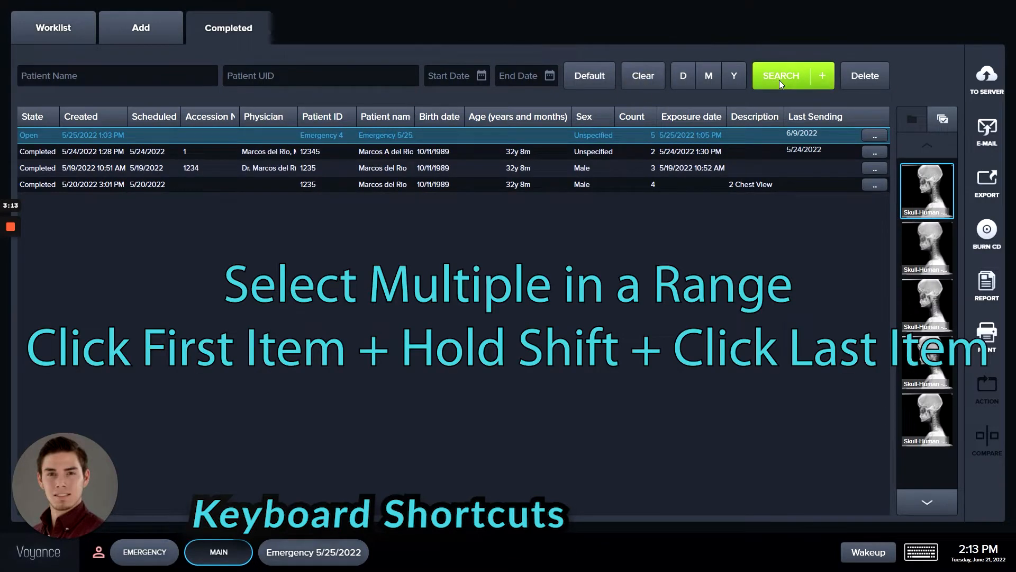
{"action": "left_click", "coordinate": [779, 81]}
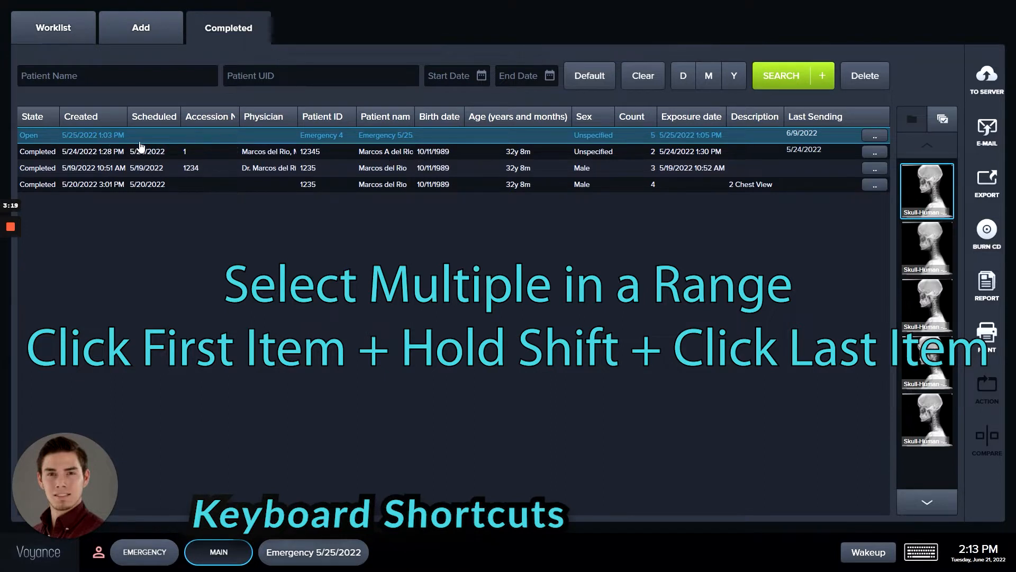
{"action": "left_click", "coordinate": [600, 172], "text": "shift"}
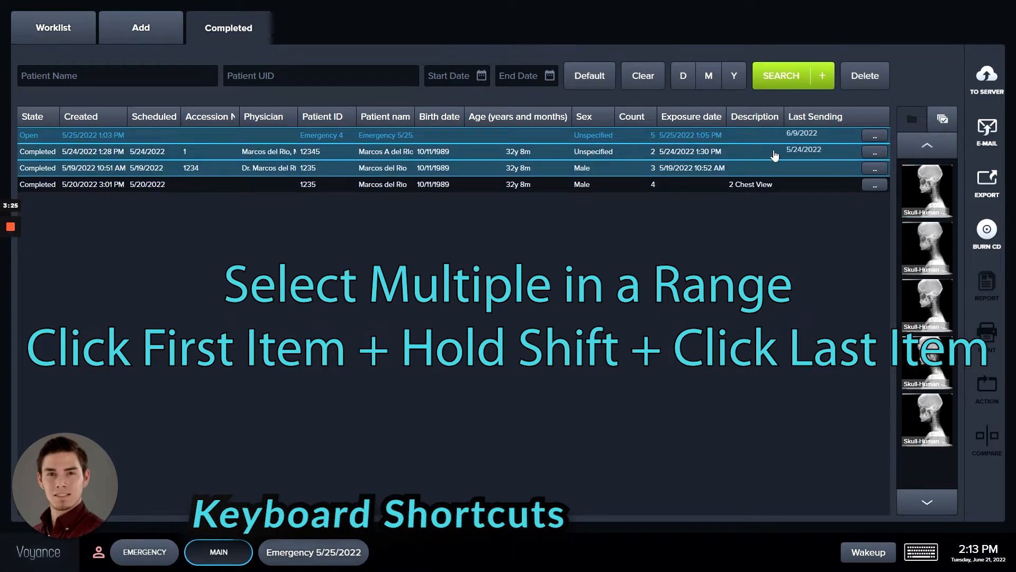
Reopen the patient study marked Open from the worklist and display its second chest image
{"action": "left_click", "coordinate": [84, 34]}
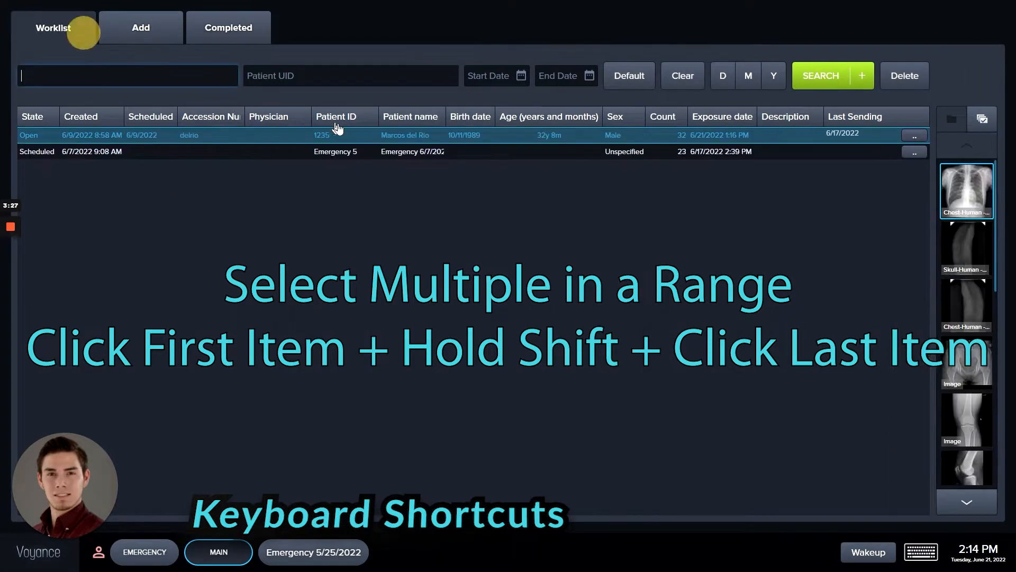
{"action": "double_click", "coordinate": [389, 134]}
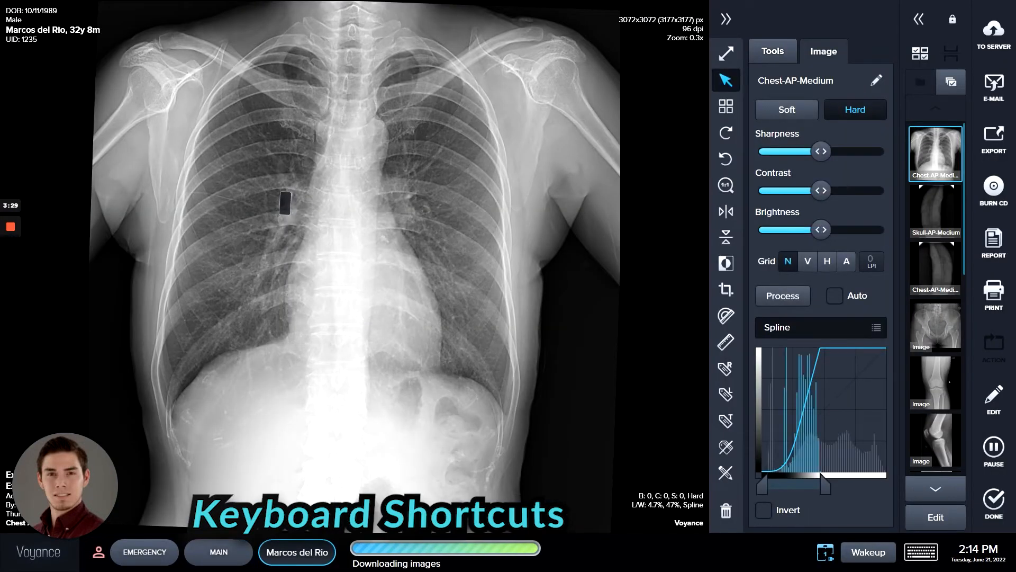
{"action": "left_click", "coordinate": [946, 261]}
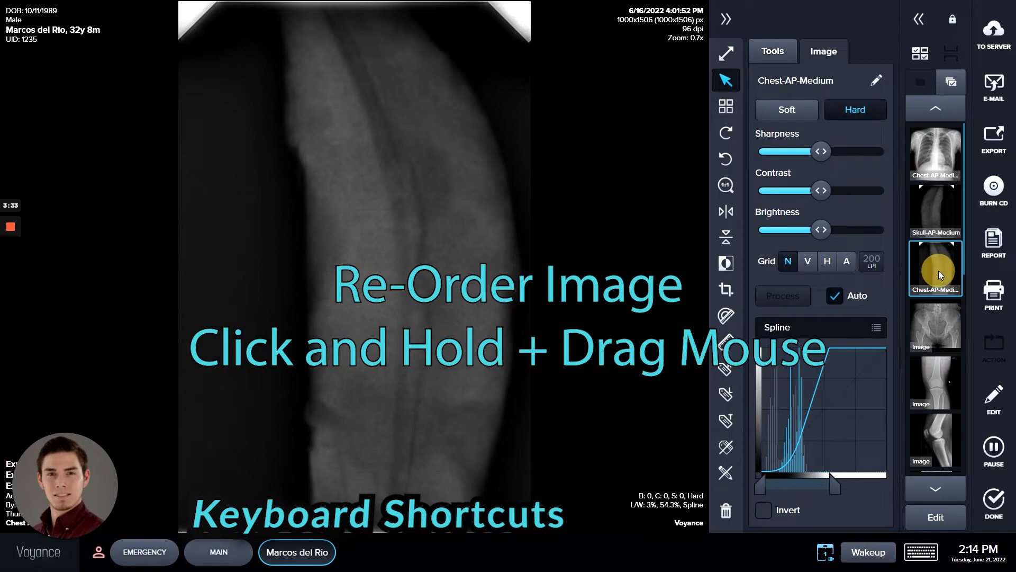
Reorder the thumbnails by moving the second chest image to the front and the rib-cage chest image further down
{"action": "left_click_drag", "start_coordinate": [939, 271], "coordinate": [930, 154]}
{"action": "left_click_drag", "start_coordinate": [929, 211], "coordinate": [935, 309]}
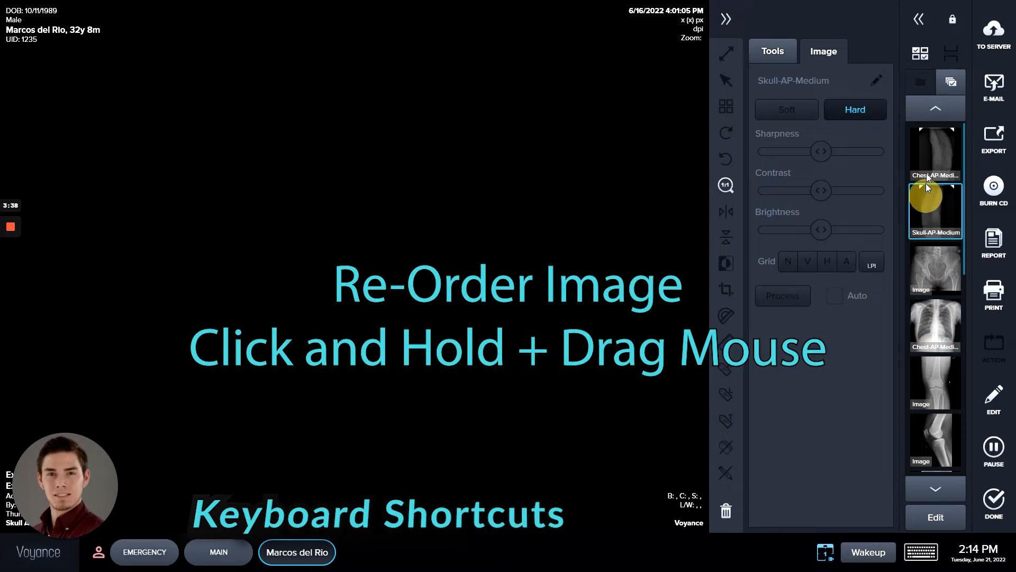
{"action": "left_click", "coordinate": [930, 151]}
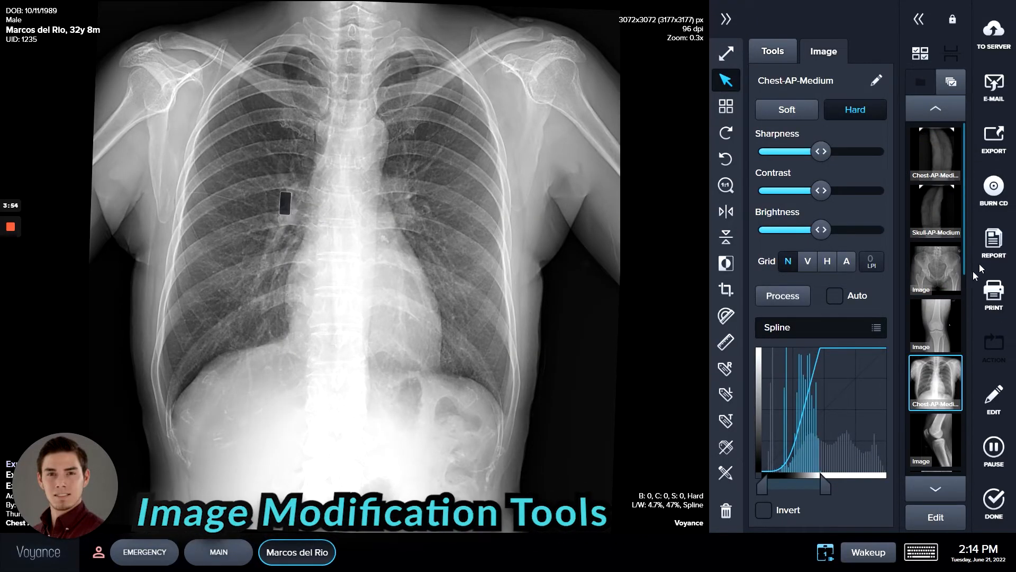
Display the rib-cage chest image and move its thumbnail back to the first position in the list
{"action": "left_click", "coordinate": [945, 324]}
{"action": "left_click", "coordinate": [931, 374]}
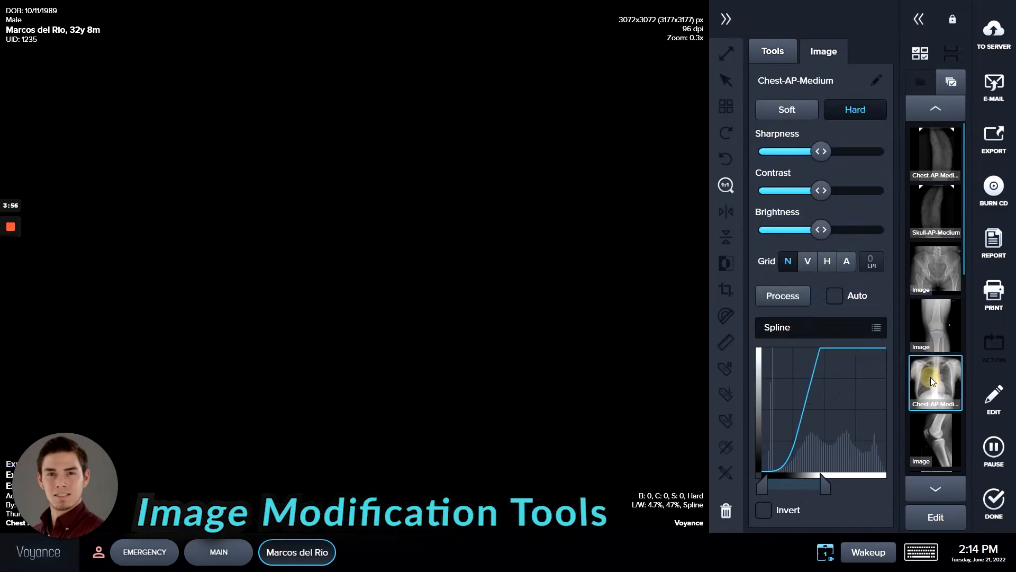
{"action": "left_click_drag", "start_coordinate": [930, 377], "coordinate": [948, 147]}
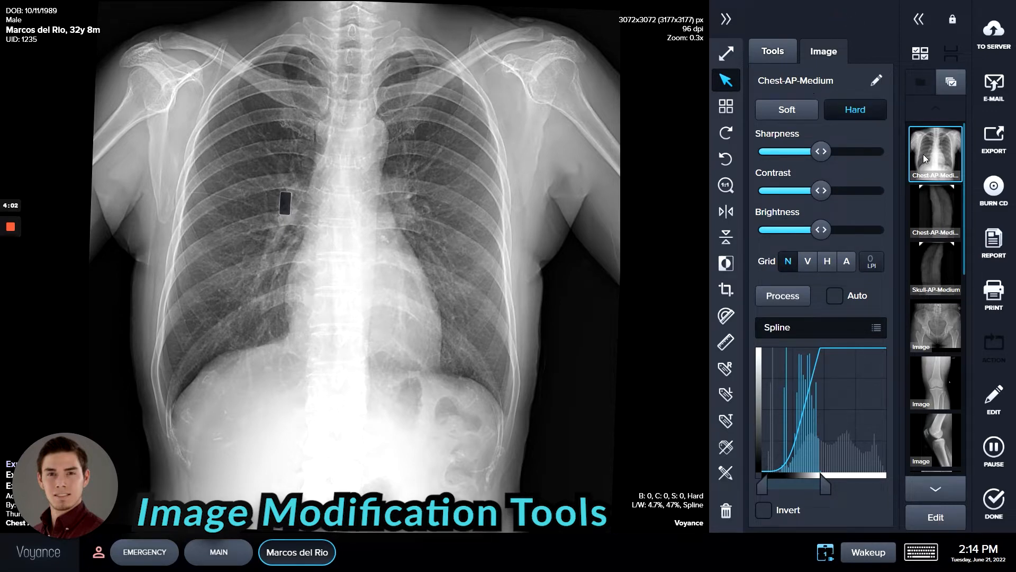
Open and collapse the Add views body map, and remove the empty label from the chest image
{"action": "left_click", "coordinate": [828, 54]}
{"action": "left_click", "coordinate": [918, 20]}
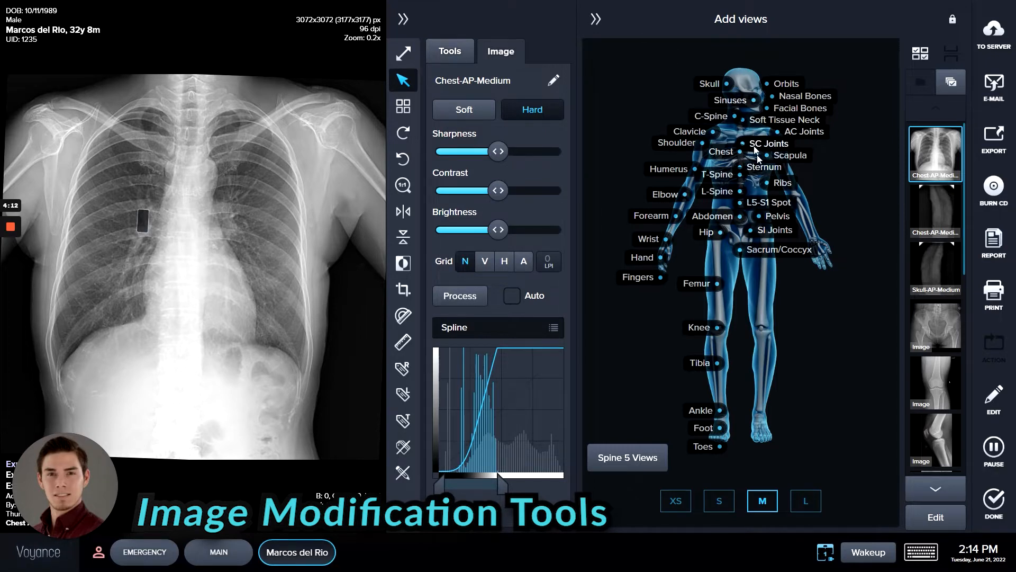
{"action": "left_click", "coordinate": [595, 18]}
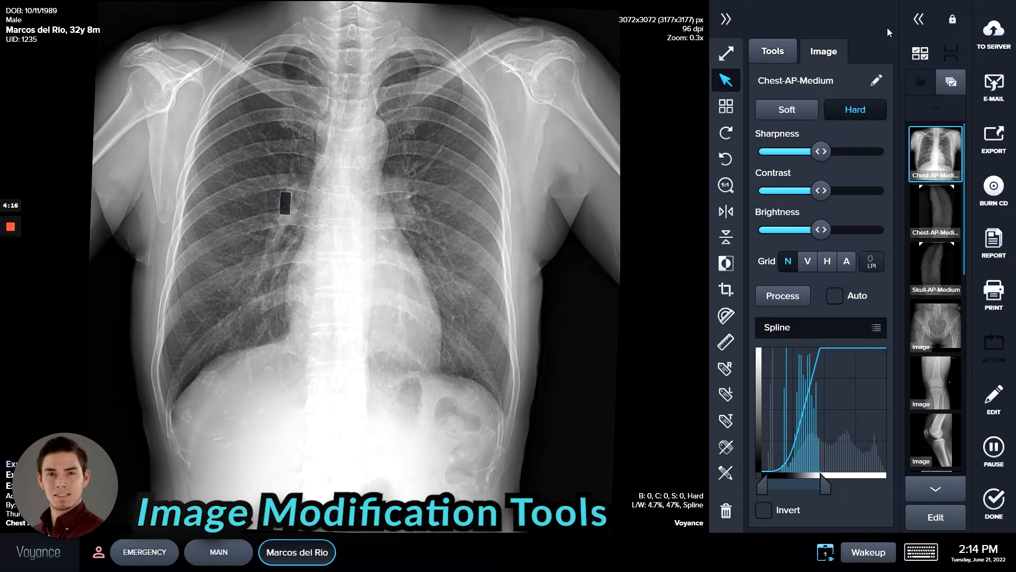
{"action": "left_click", "coordinate": [286, 207]}
Examine the Body View options and comment field in the chest image's edit dialog, and close it without saving
{"action": "left_click", "coordinate": [876, 80]}
{"action": "left_click", "coordinate": [479, 214]}
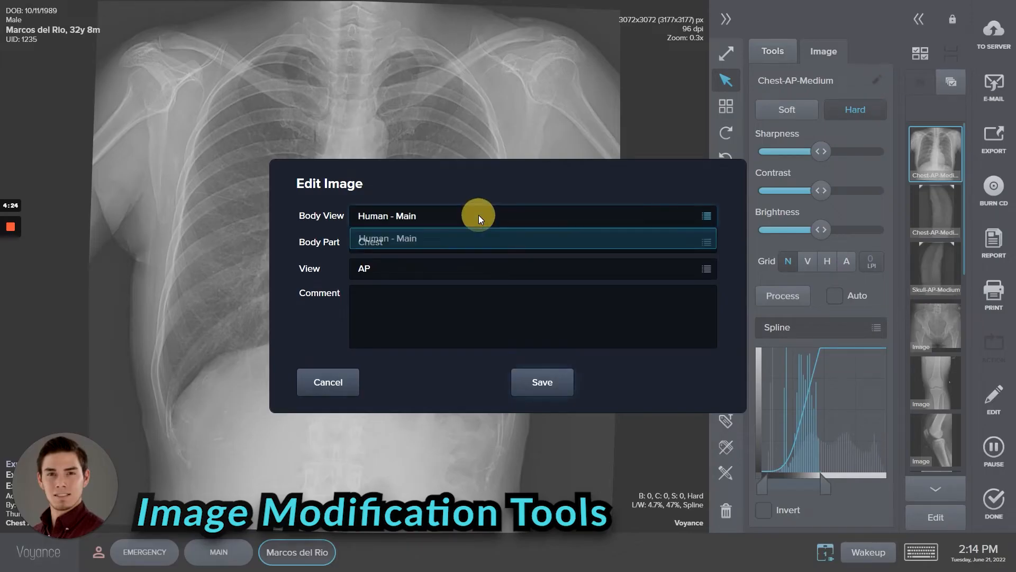
{"action": "left_click", "coordinate": [485, 188]}
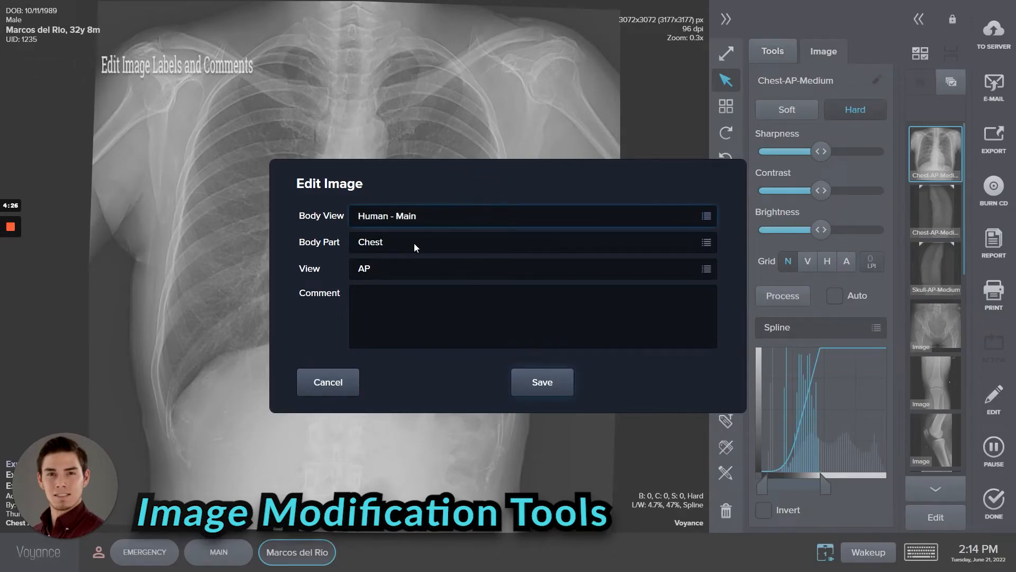
{"action": "left_click", "coordinate": [428, 220]}
{"action": "left_click", "coordinate": [481, 168]}
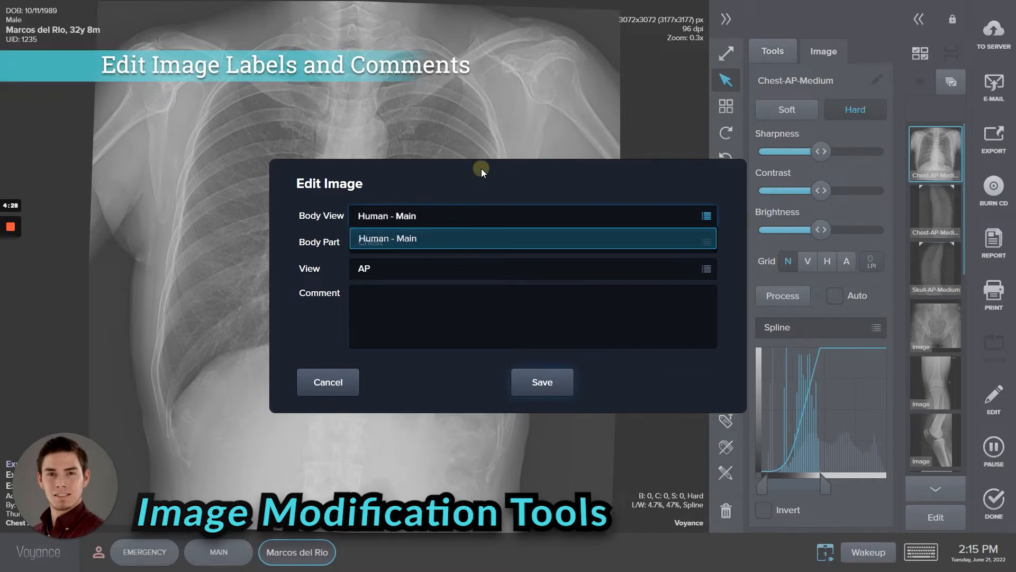
{"action": "left_click", "coordinate": [398, 243]}
{"action": "left_click", "coordinate": [290, 264]}
{"action": "left_click", "coordinate": [442, 317]}
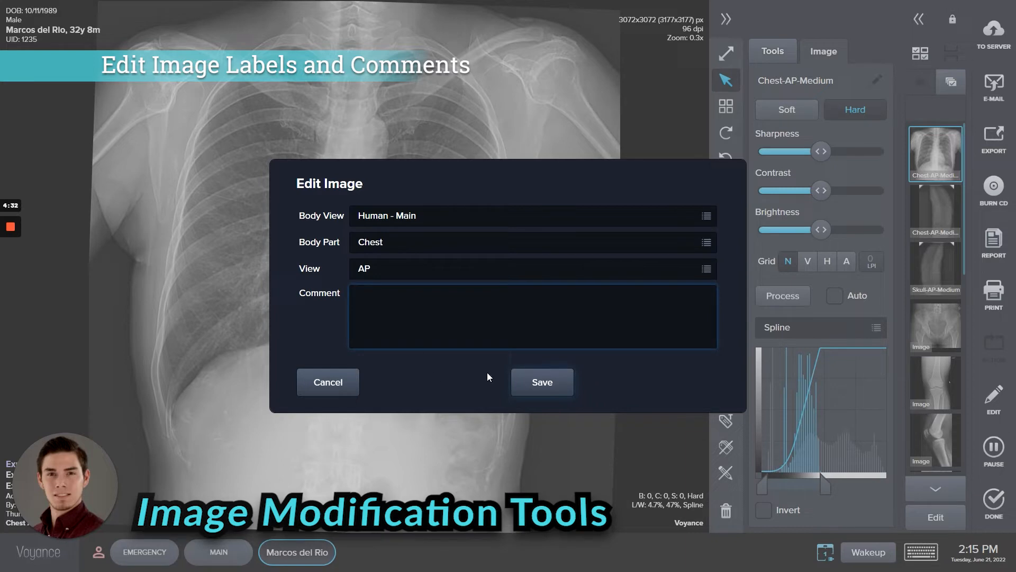
{"action": "left_click", "coordinate": [558, 337]}
{"action": "left_click", "coordinate": [403, 317]}
{"action": "left_click", "coordinate": [327, 392]}
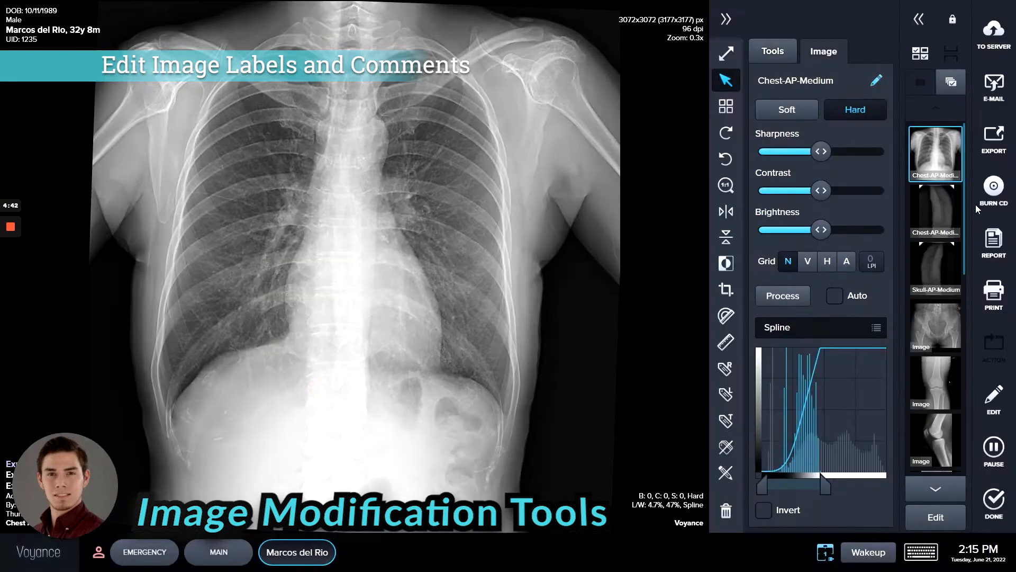
Enable Auto processing for the chest image while trying the Soft preset, and return to the Hard preset
{"action": "left_click", "coordinate": [782, 109]}
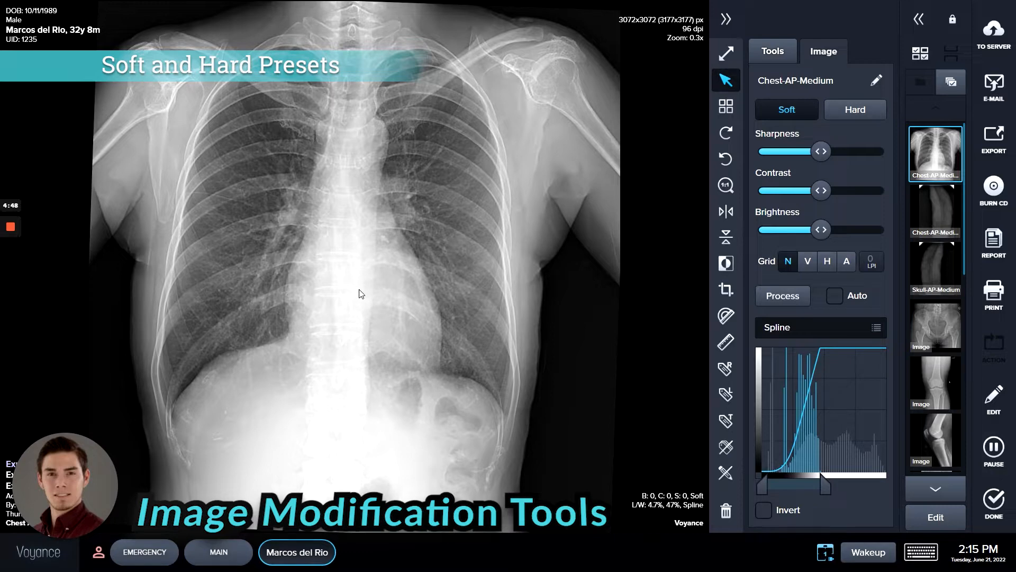
{"action": "left_click", "coordinate": [834, 296]}
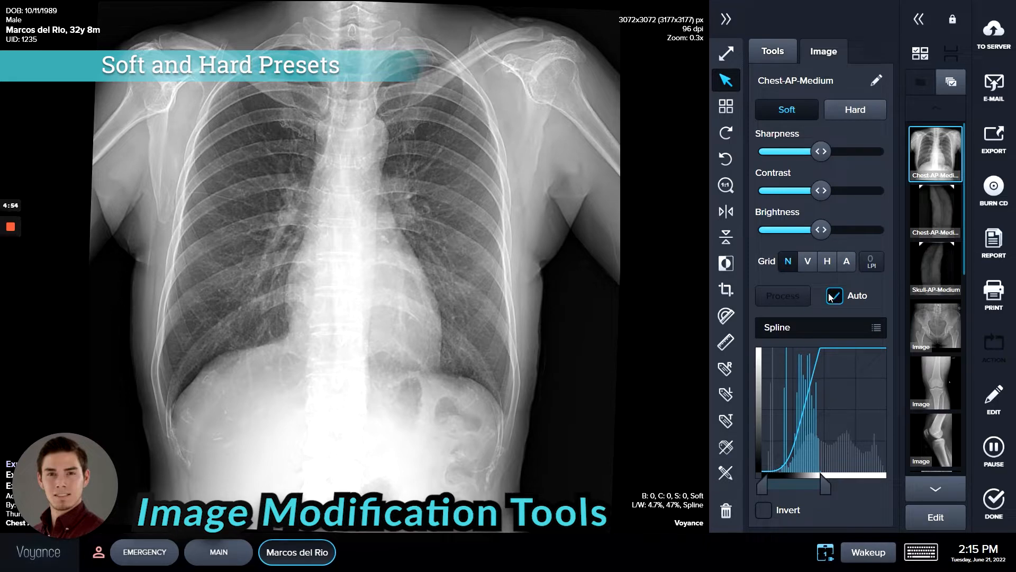
{"action": "left_click", "coordinate": [838, 109]}
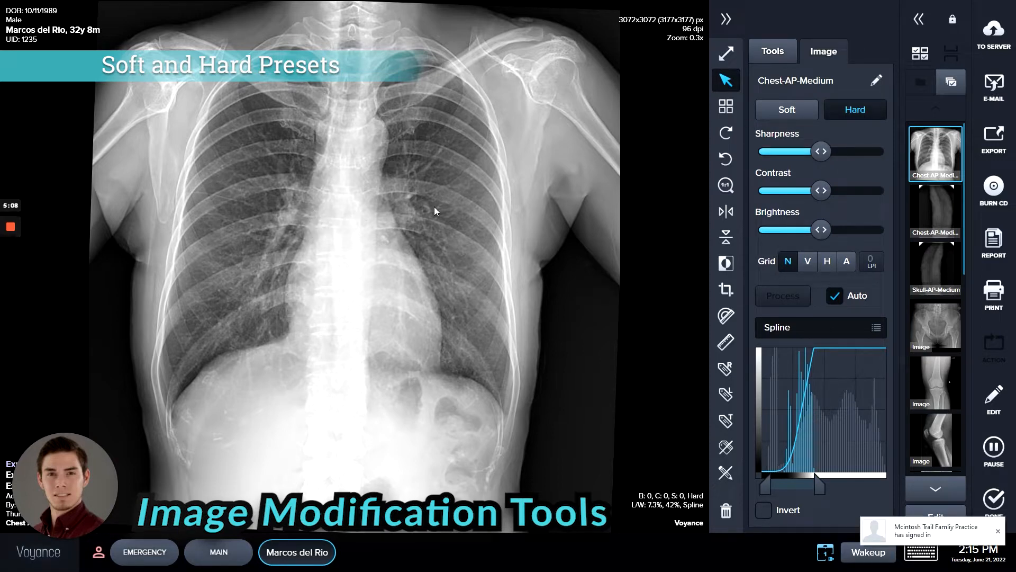
Set the chest image's sharpness to 10
{"action": "left_click_drag", "start_coordinate": [819, 151], "coordinate": [874, 155]}
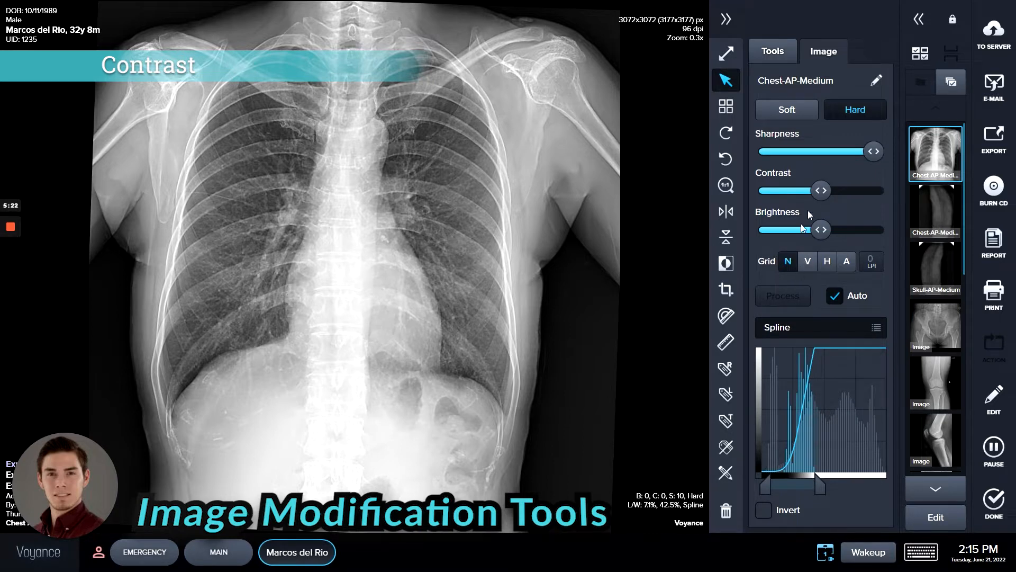
Set the chest image's contrast to 7 and its brightness to 6
{"action": "left_click_drag", "start_coordinate": [828, 195], "coordinate": [860, 196]}
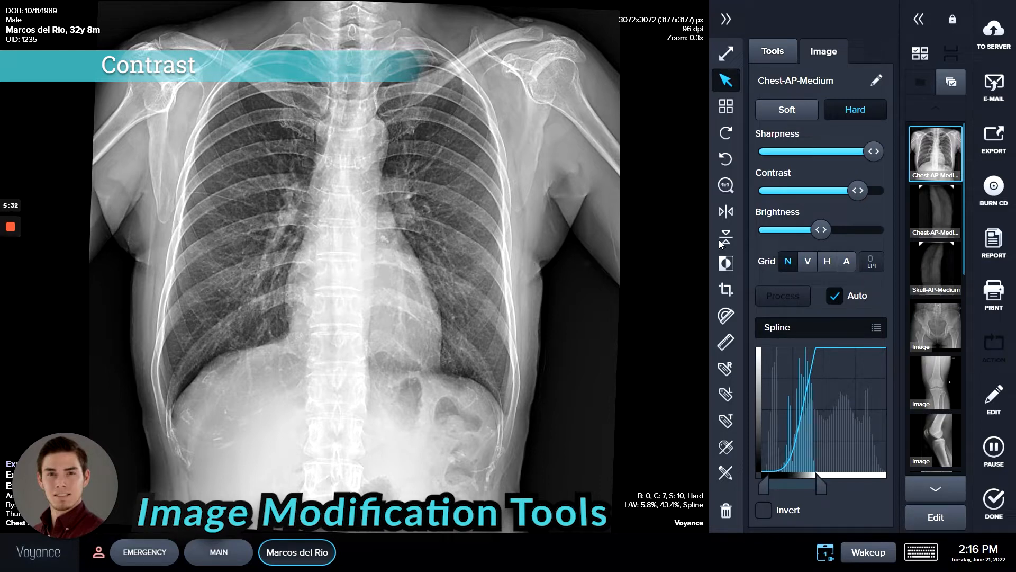
{"action": "left_click_drag", "start_coordinate": [824, 228], "coordinate": [860, 232]}
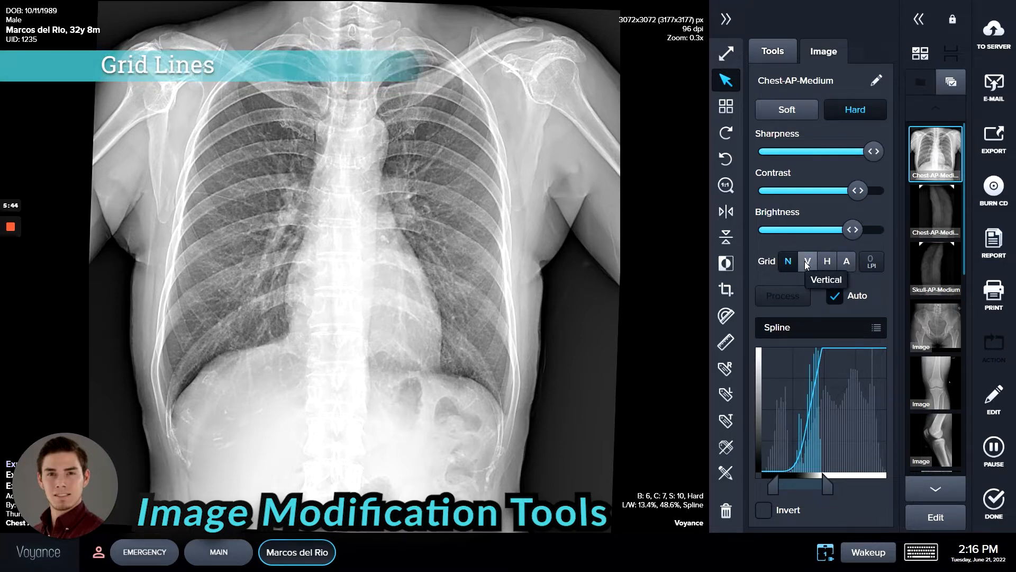
Set the chest image's grid suppression to vertical at 200 LPI
{"action": "left_click", "coordinate": [805, 261]}
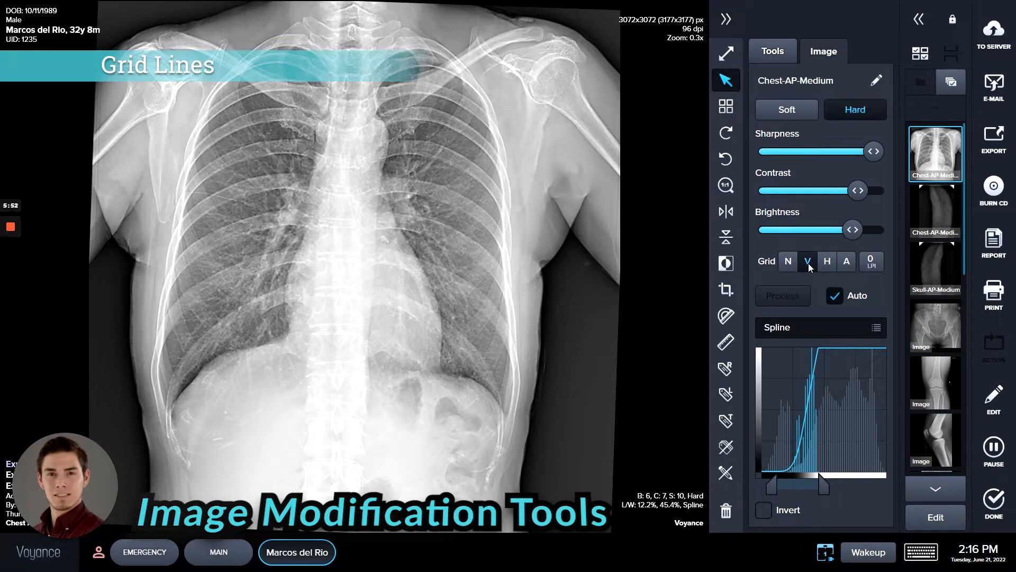
{"action": "left_click", "coordinate": [811, 262]}
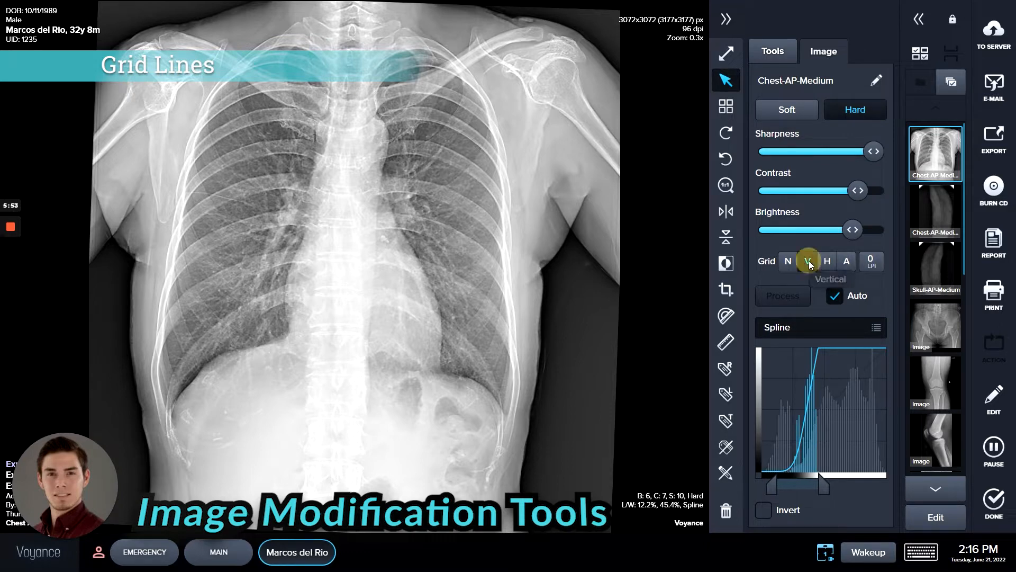
{"action": "left_click", "coordinate": [870, 267]}
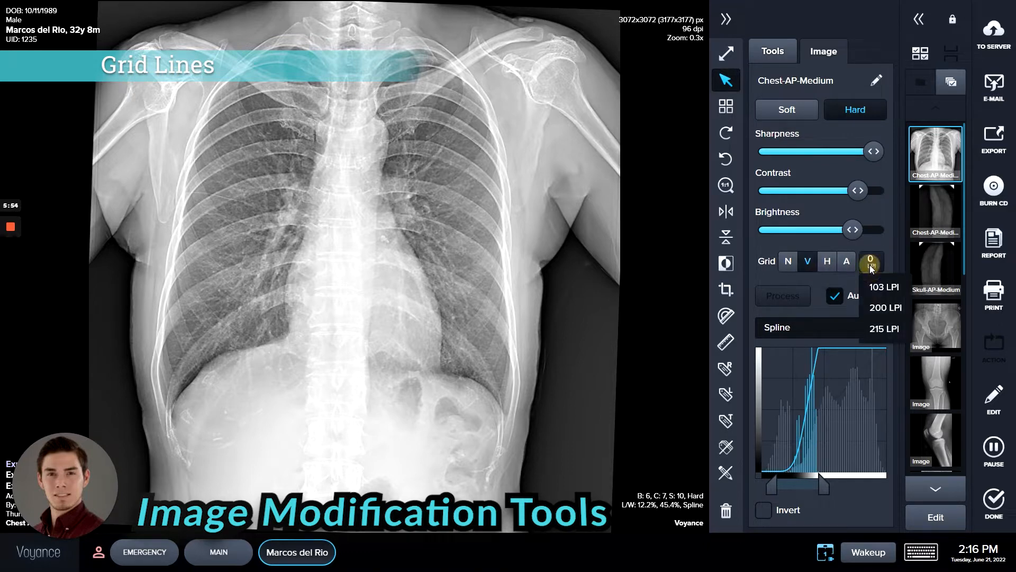
{"action": "left_click", "coordinate": [876, 309]}
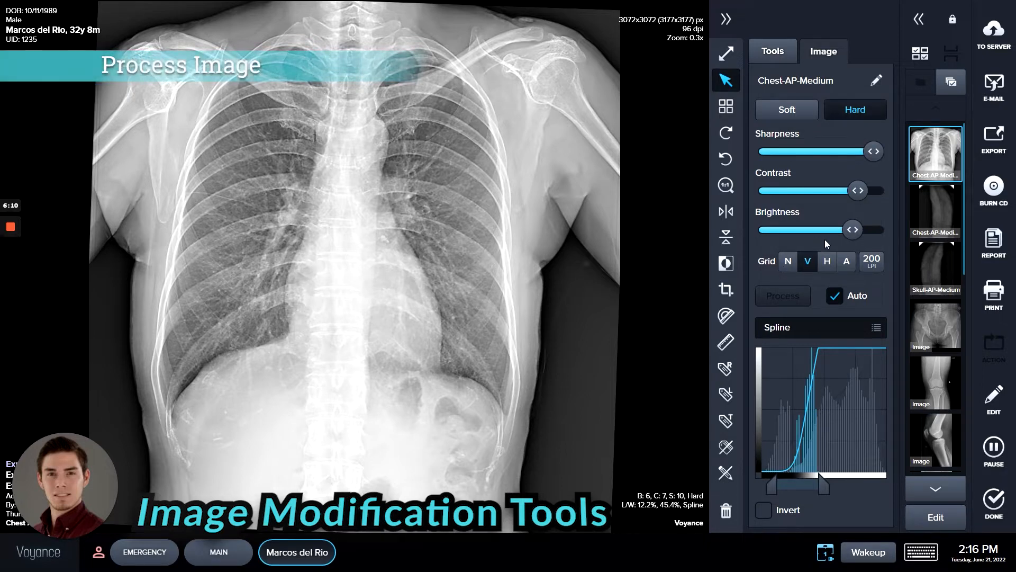
Disable Auto processing and set the chest image's contrast to -8, sharpness to -3 and brightness to -3
{"action": "left_click", "coordinate": [834, 297]}
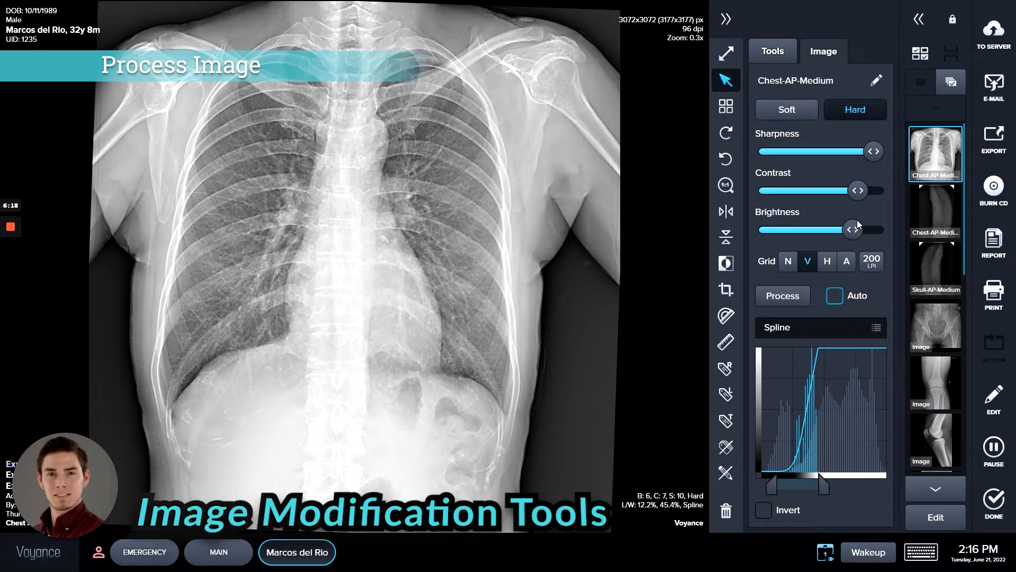
{"action": "left_click_drag", "start_coordinate": [858, 185], "coordinate": [777, 197]}
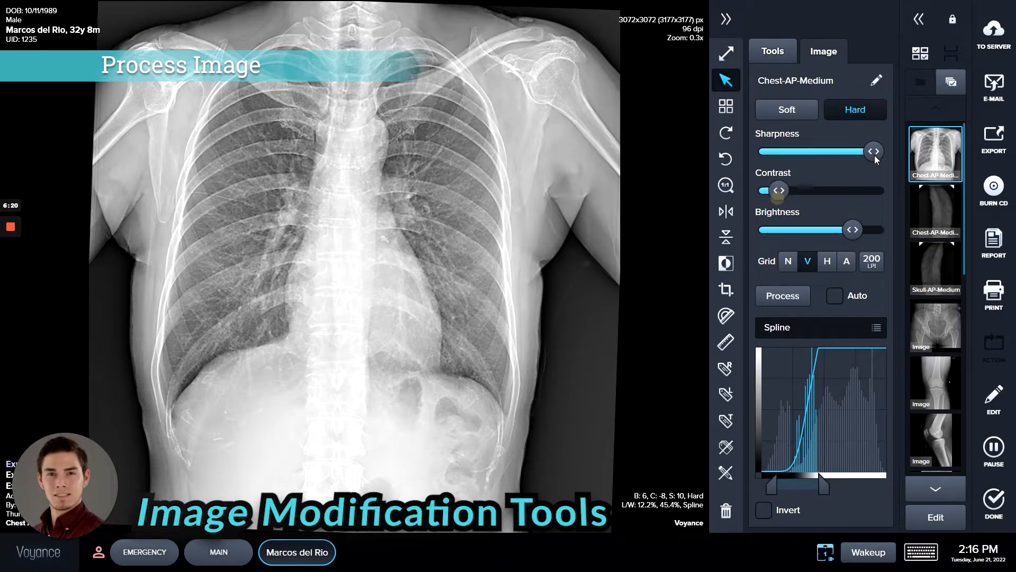
{"action": "left_click_drag", "start_coordinate": [873, 152], "coordinate": [806, 159]}
{"action": "left_click_drag", "start_coordinate": [853, 233], "coordinate": [806, 231]}
Set the chest image's grid to horizontal at 103 LPI and process the image manually
{"action": "left_click", "coordinate": [828, 261]}
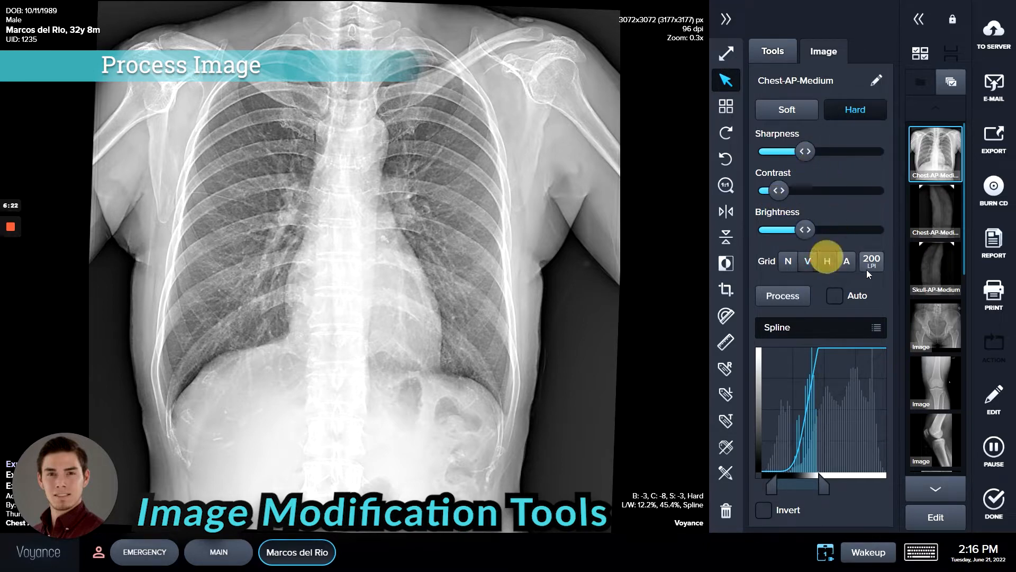
{"action": "left_click", "coordinate": [872, 261]}
{"action": "left_click", "coordinate": [899, 288]}
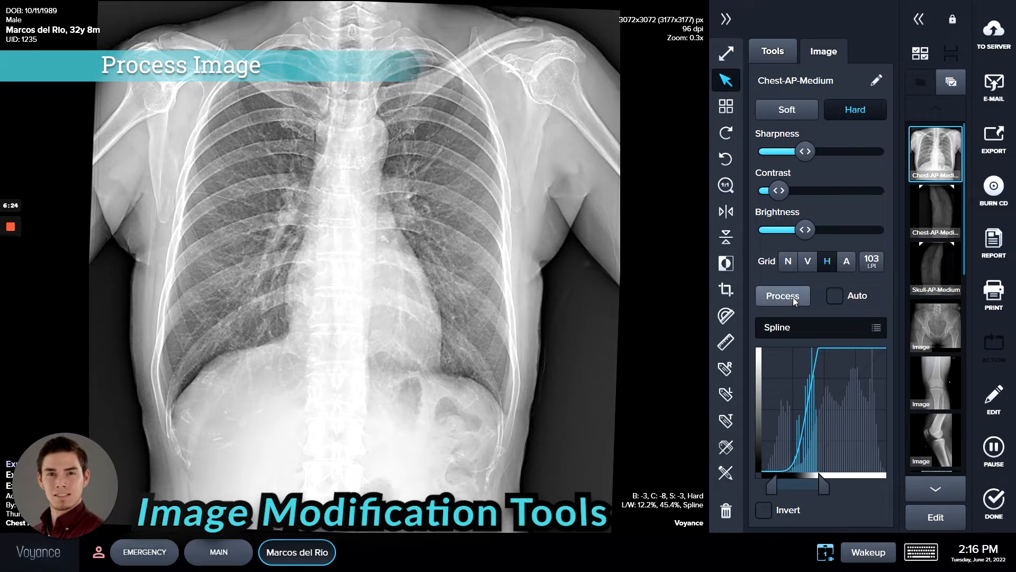
{"action": "left_click", "coordinate": [793, 297]}
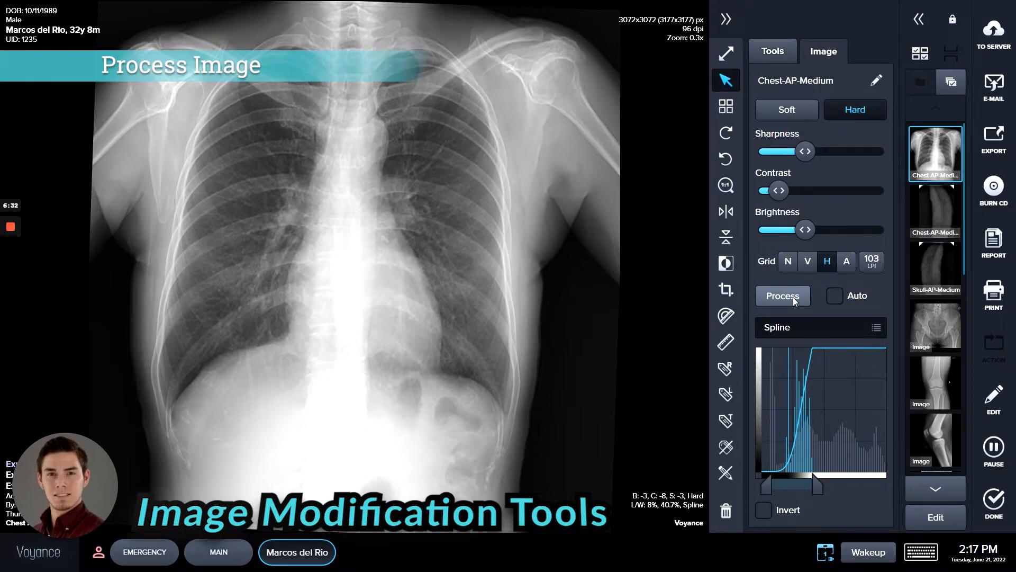
Enable Auto processing and set the chest image's brightness to 2, contrast to 1 and sharpness to 7
{"action": "left_click", "coordinate": [836, 297]}
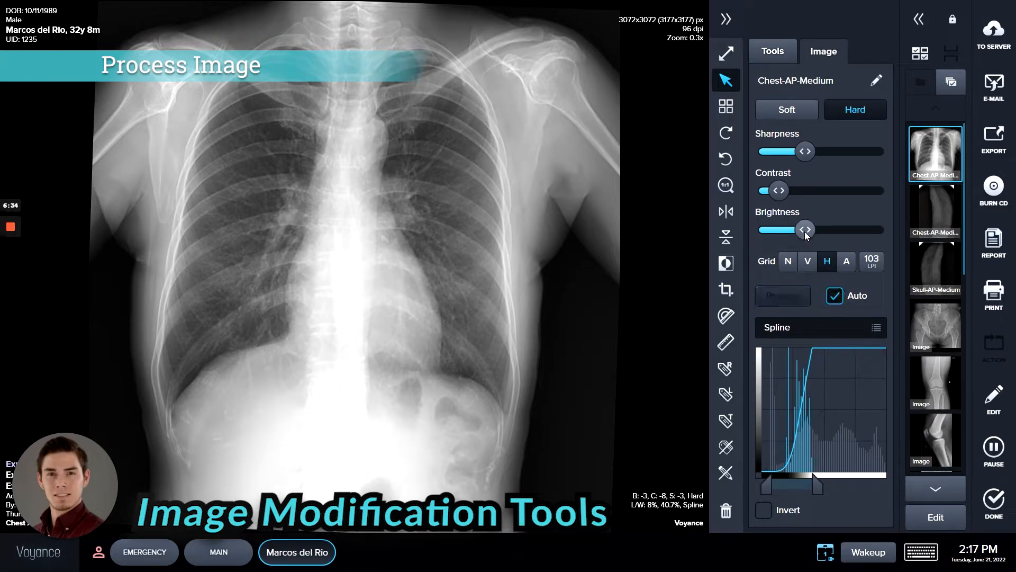
{"action": "left_click_drag", "start_coordinate": [805, 230], "coordinate": [831, 230]}
{"action": "left_click", "coordinate": [821, 265]}
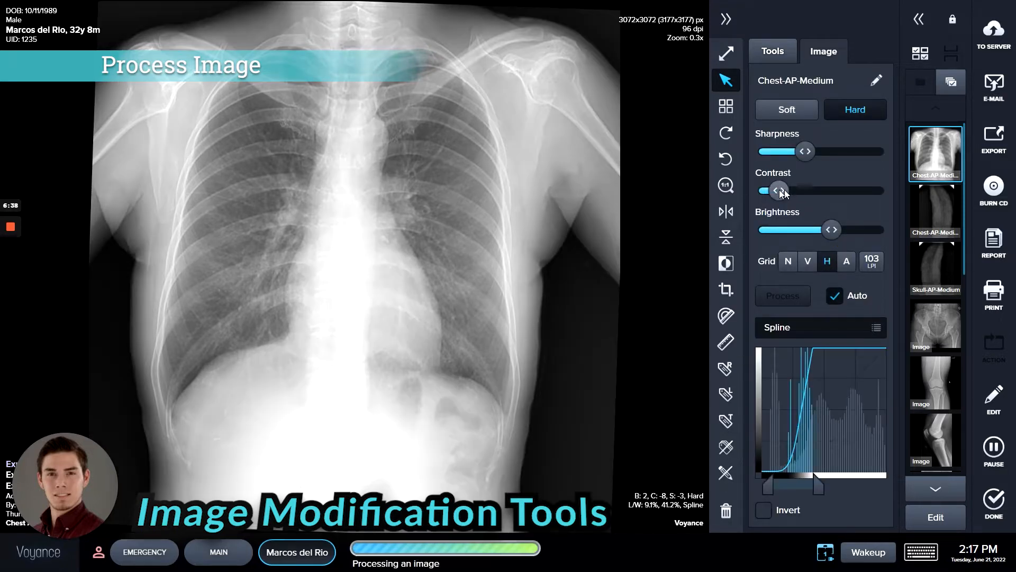
{"action": "left_click_drag", "start_coordinate": [779, 190], "coordinate": [827, 191]}
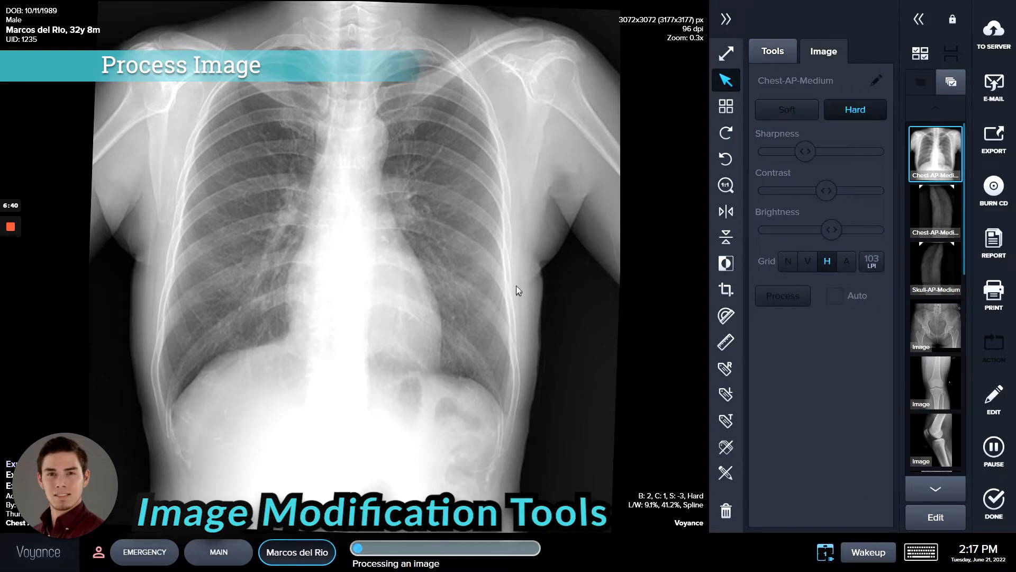
{"action": "left_click_drag", "start_coordinate": [802, 157], "coordinate": [858, 154]}
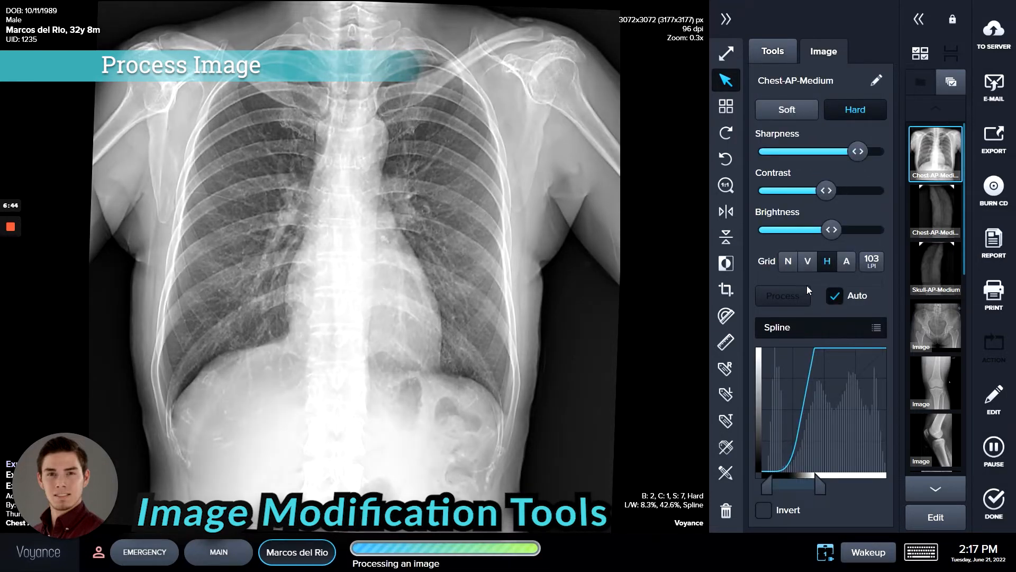
{"action": "left_click", "coordinate": [827, 298]}
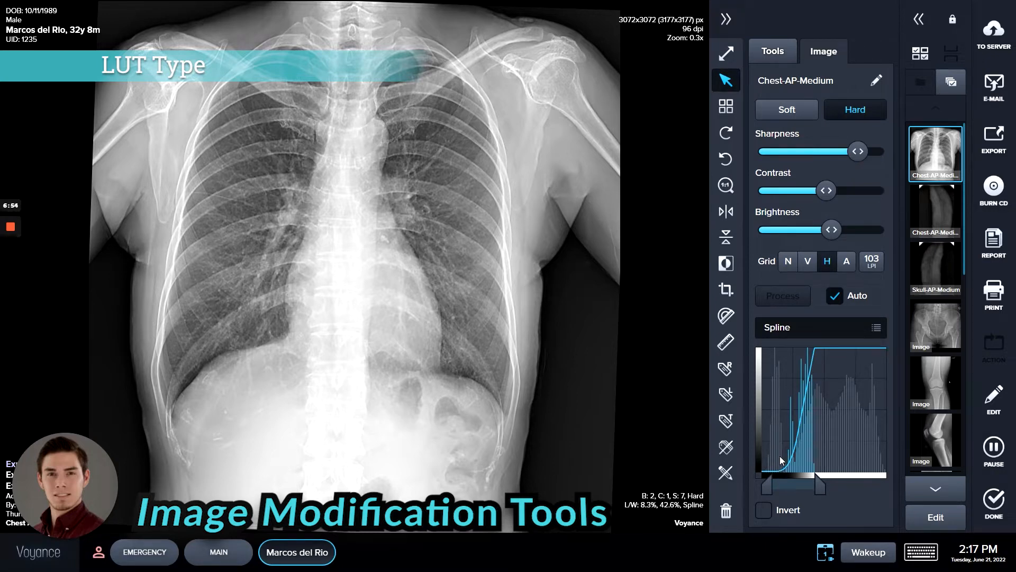
Try the Linear LUT type with the contrast curve's upper limit at 43.4%, and return to Spline
{"action": "left_click", "coordinate": [833, 328]}
{"action": "left_click", "coordinate": [821, 349]}
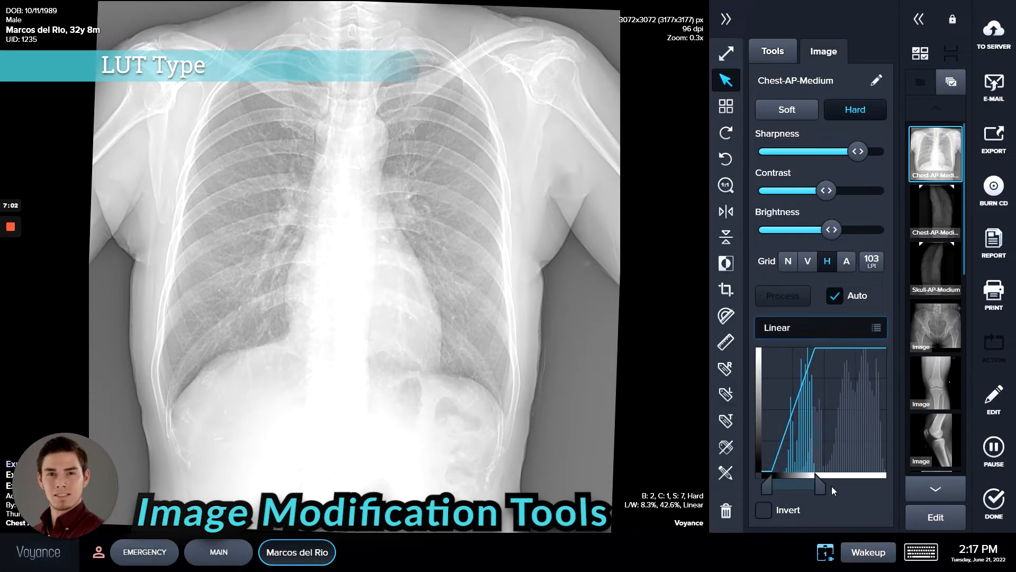
{"action": "mouse_move", "coordinate": [825, 482]}
{"action": "left_mouse_down"}
{"action": "mouse_move", "coordinate": [842, 488]}
{"action": "mouse_move", "coordinate": [821, 483]}
{"action": "left_mouse_up"}
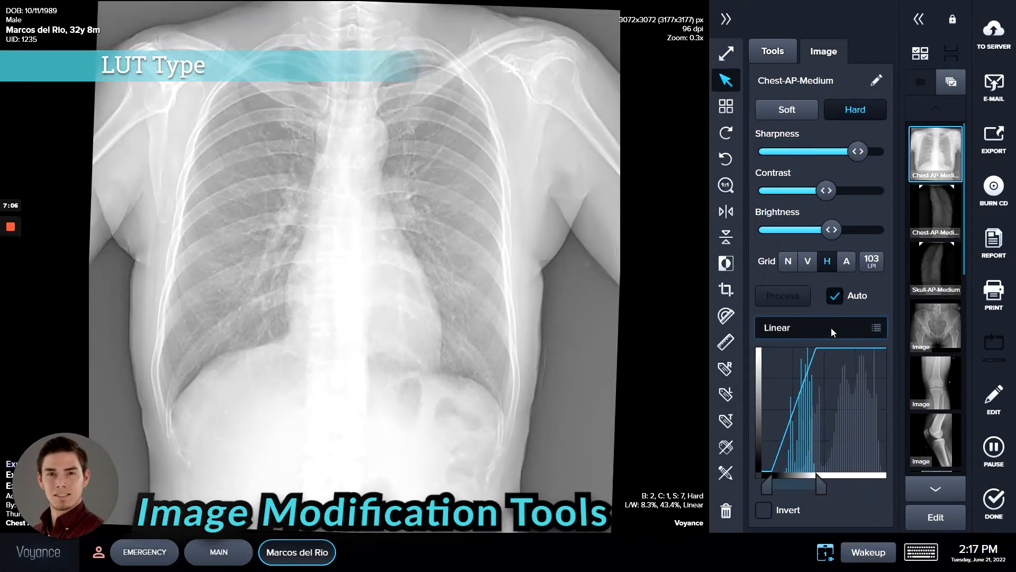
{"action": "left_click", "coordinate": [831, 328]}
{"action": "left_click", "coordinate": [795, 372]}
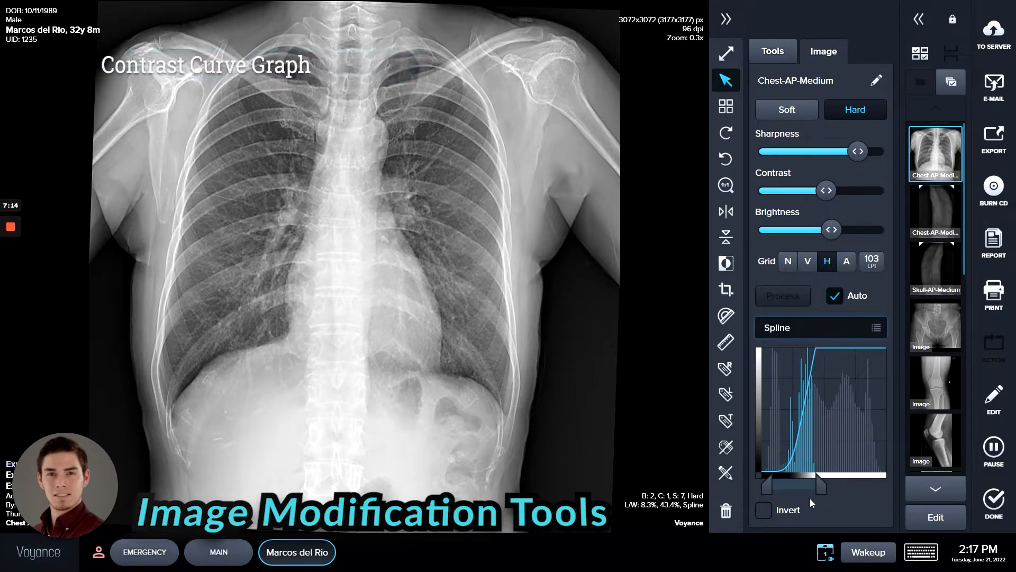
Widen the contrast curve's upper limit to 88.2% as a trial, and set the curve's limits to 11.2% and 43.5%
{"action": "left_click_drag", "start_coordinate": [821, 484], "coordinate": [825, 484]}
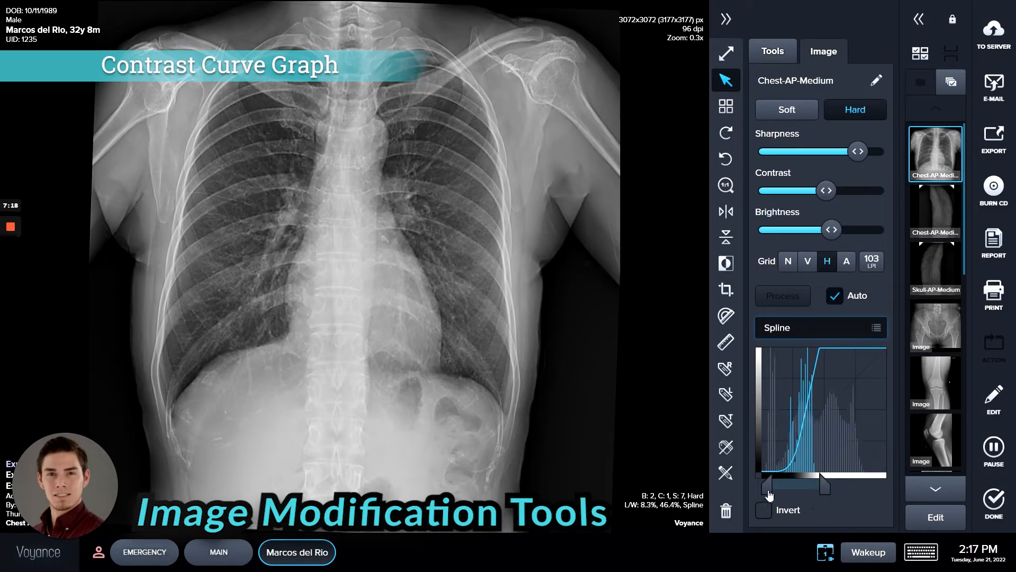
{"action": "left_click_drag", "start_coordinate": [770, 493], "coordinate": [763, 491]}
{"action": "left_click_drag", "start_coordinate": [827, 492], "coordinate": [877, 490]}
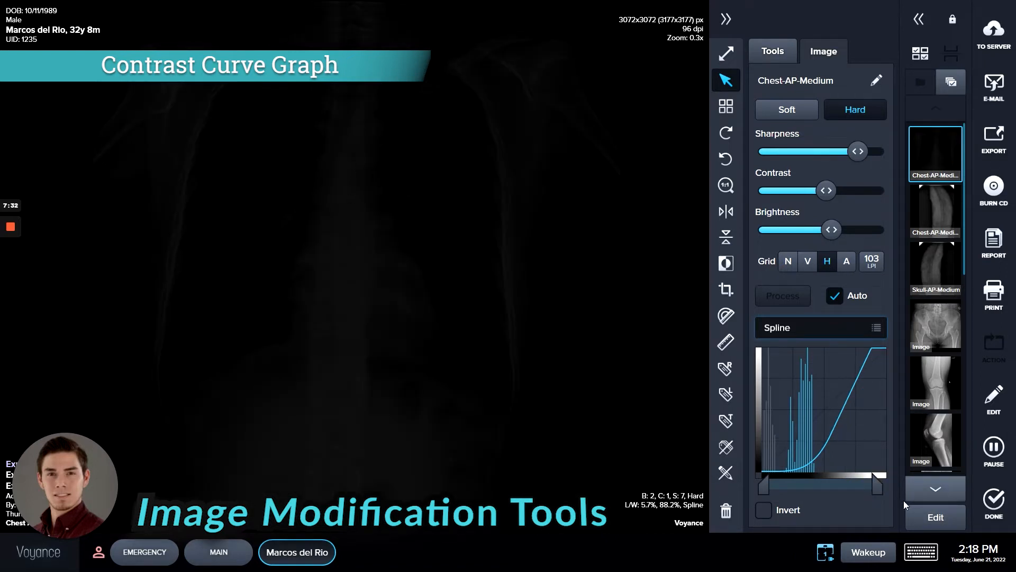
{"action": "left_click", "coordinate": [877, 491]}
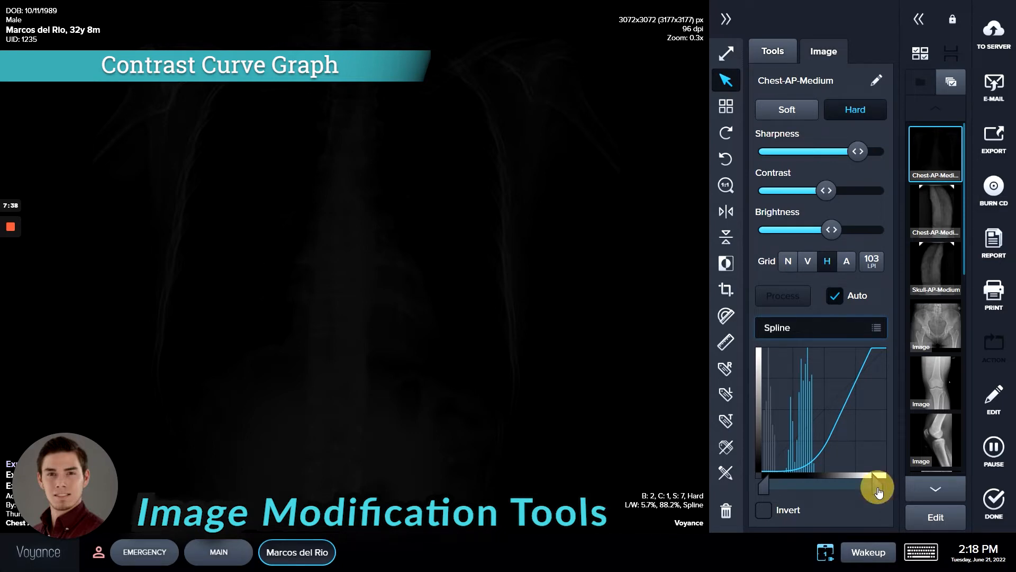
{"action": "left_click_drag", "start_coordinate": [879, 492], "coordinate": [823, 490]}
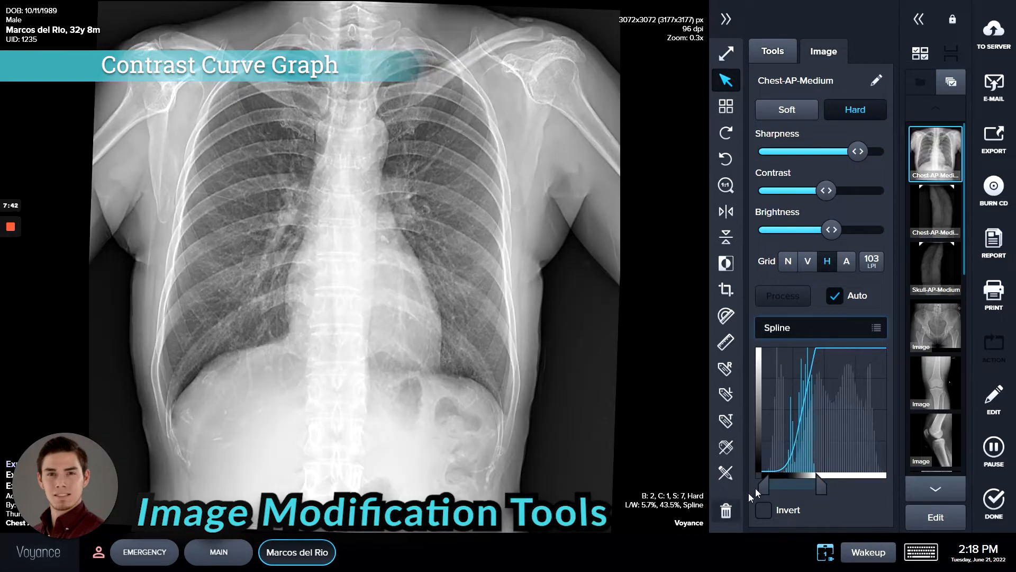
{"action": "left_click_drag", "start_coordinate": [769, 495], "coordinate": [775, 496]}
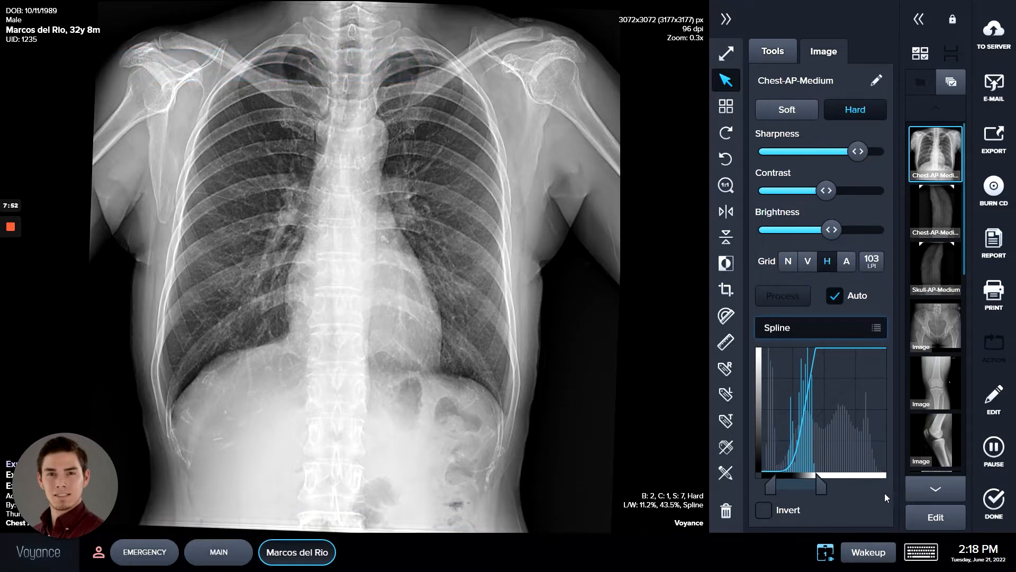
View the chest image in full screen mode twice, returning to the normal layout each time
{"action": "left_click", "coordinate": [733, 52]}
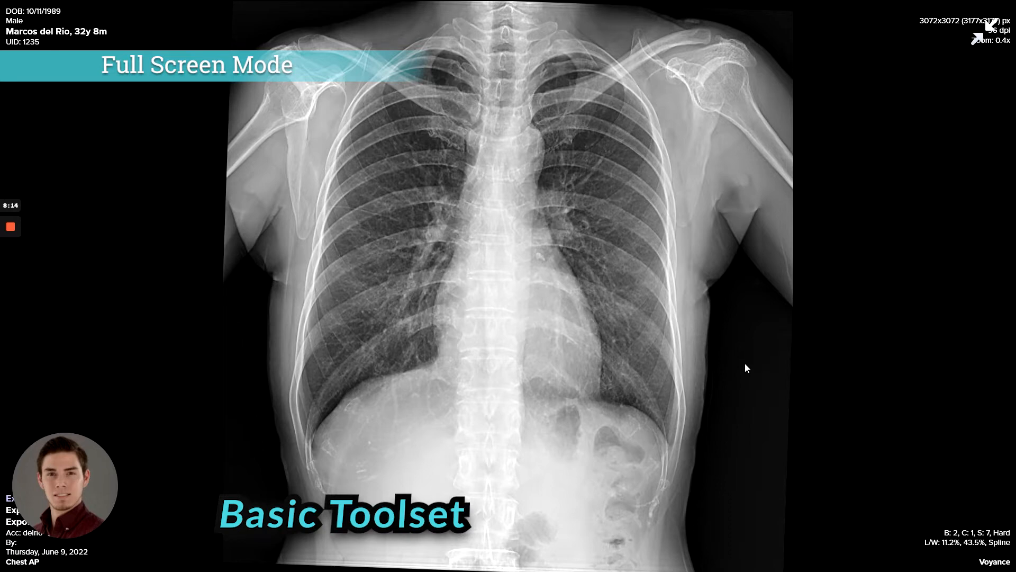
{"action": "left_click", "coordinate": [984, 33]}
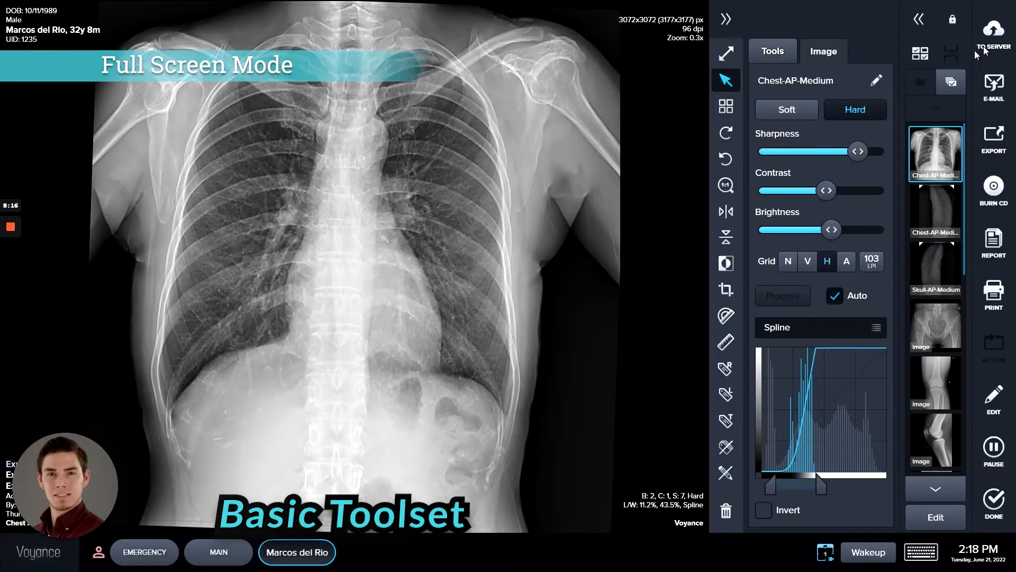
{"action": "left_click", "coordinate": [733, 56]}
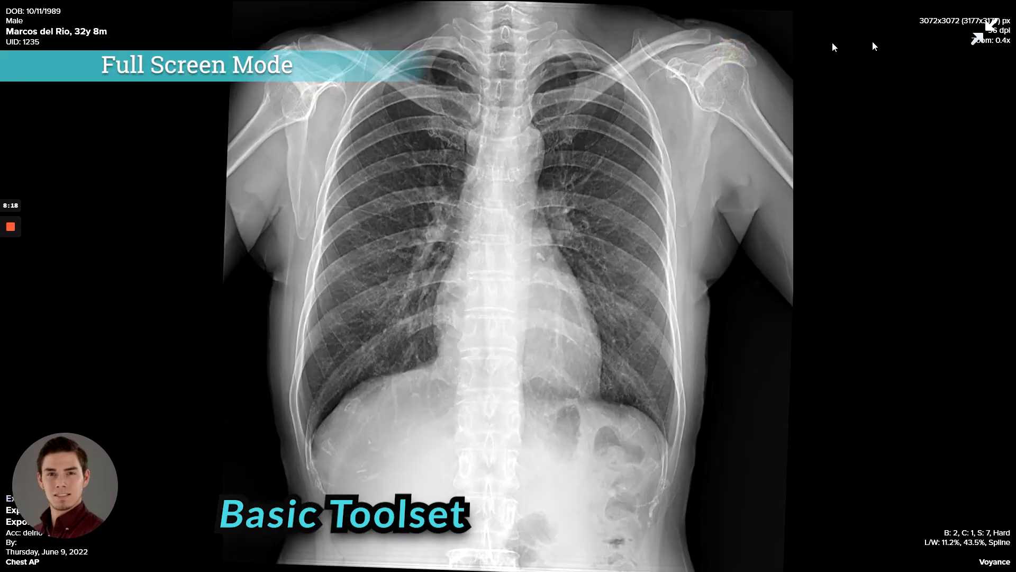
{"action": "left_click", "coordinate": [978, 38]}
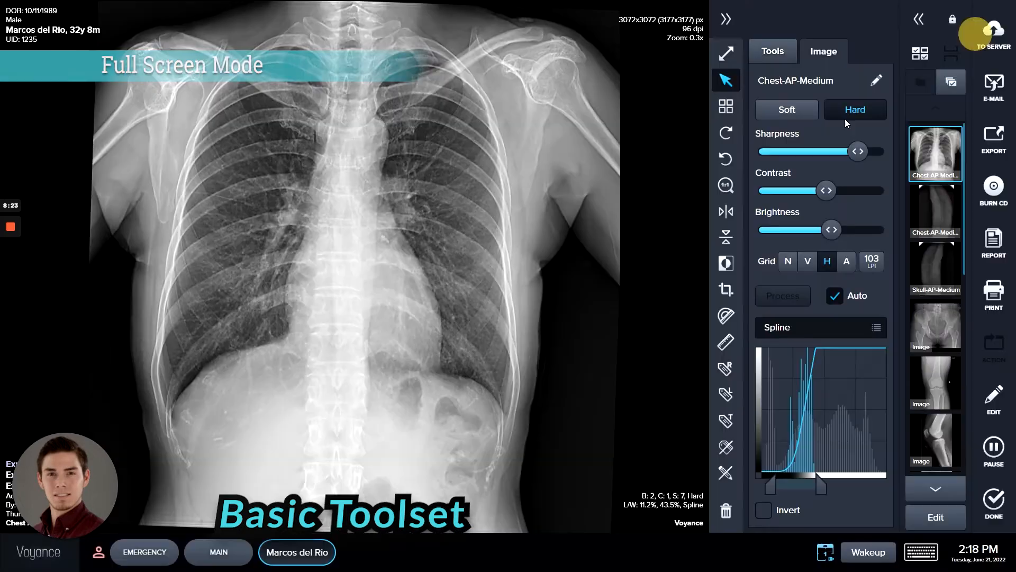
Activate selection mode, enlarge the chest image to 0.5x zoom and pan across it to examine its different areas
{"action": "left_click", "coordinate": [727, 79]}
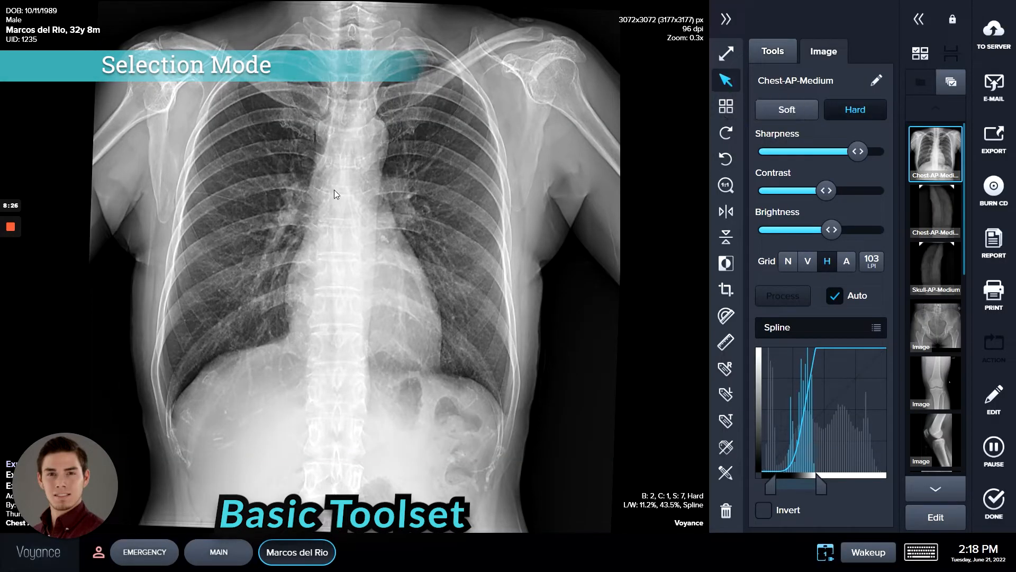
{"action": "left_click_drag", "start_coordinate": [376, 180], "coordinate": [360, 207]}
{"action": "scroll", "coordinate": [399, 248], "scroll_direction": "up", "scroll_amount": 2}
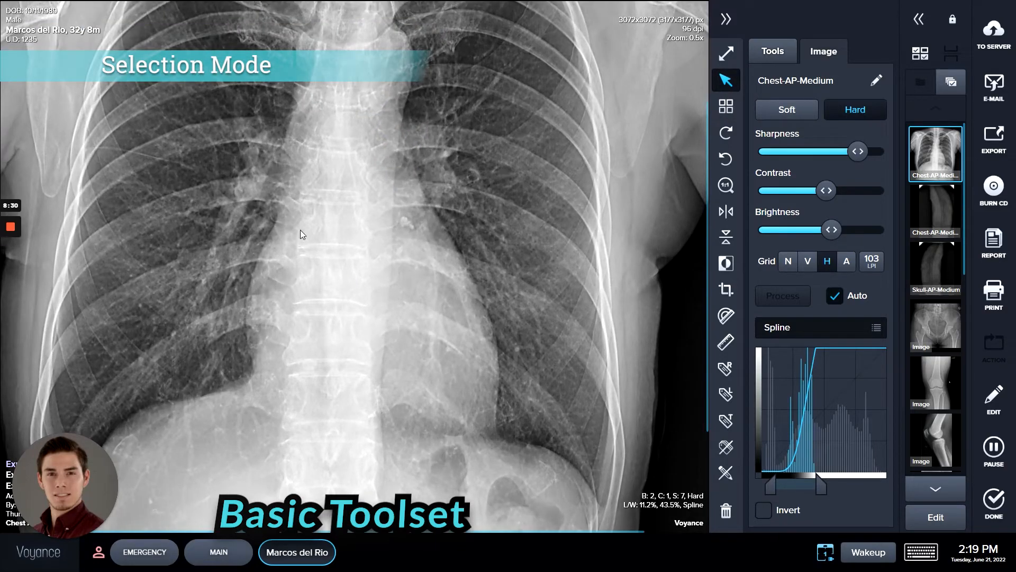
{"action": "scroll", "coordinate": [303, 226], "scroll_direction": "up", "scroll_amount": 2}
{"action": "scroll", "coordinate": [371, 225], "scroll_direction": "down", "scroll_amount": 1}
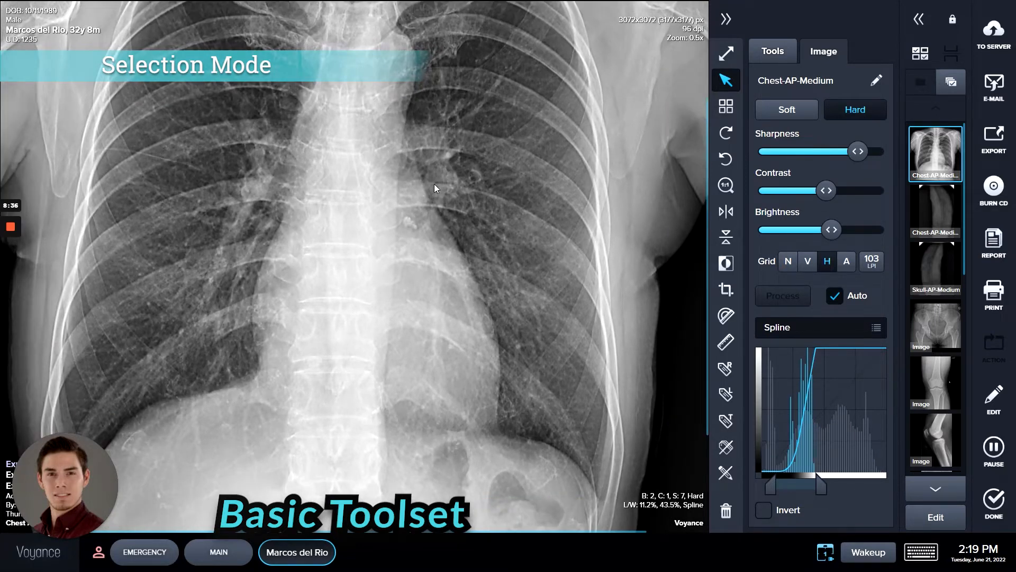
{"action": "mouse_move", "coordinate": [450, 166]}
{"action": "left_mouse_down"}
{"action": "mouse_move", "coordinate": [421, 201]}
{"action": "mouse_move", "coordinate": [469, 273]}
{"action": "mouse_move", "coordinate": [499, 295]}
{"action": "left_mouse_up"}
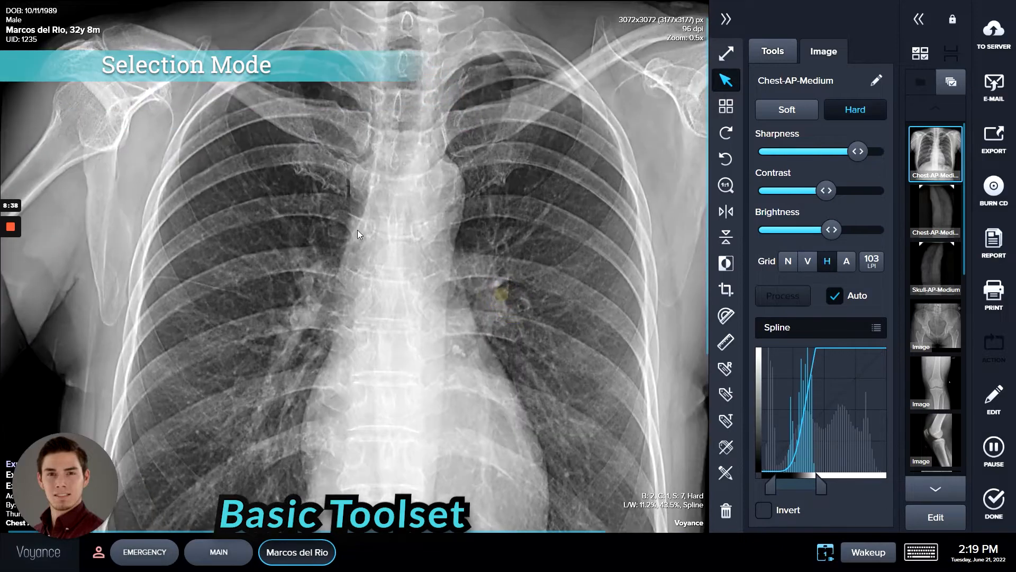
{"action": "left_click_drag", "start_coordinate": [402, 223], "coordinate": [471, 139]}
{"action": "left_click_drag", "start_coordinate": [395, 349], "coordinate": [229, 161]}
{"action": "left_click_drag", "start_coordinate": [286, 307], "coordinate": [401, 205]}
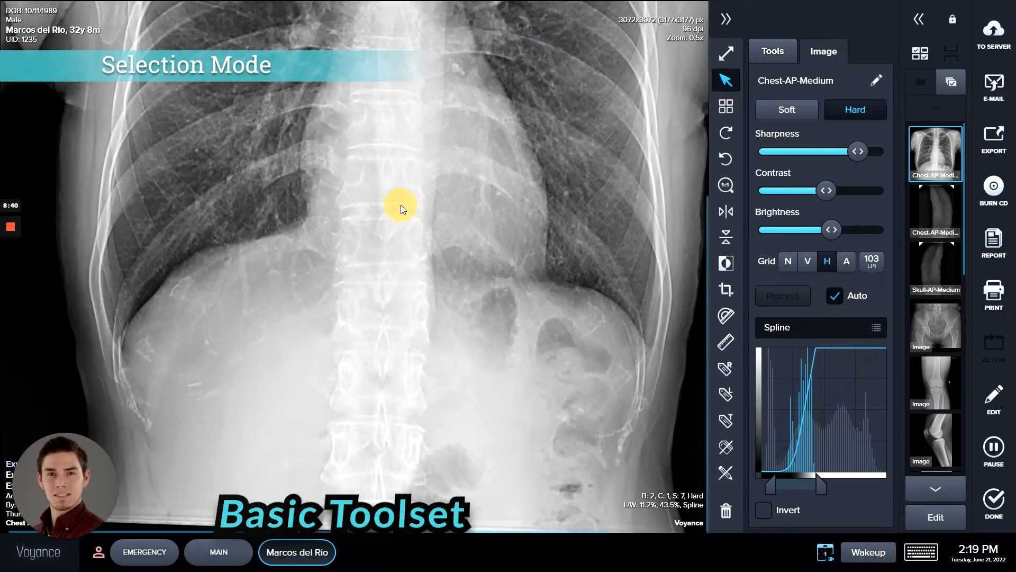
{"action": "mouse_move", "coordinate": [448, 152]}
{"action": "left_mouse_down"}
{"action": "mouse_move", "coordinate": [388, 377]}
{"action": "mouse_move", "coordinate": [579, 291]}
{"action": "mouse_move", "coordinate": [561, 201]}
{"action": "left_mouse_up"}
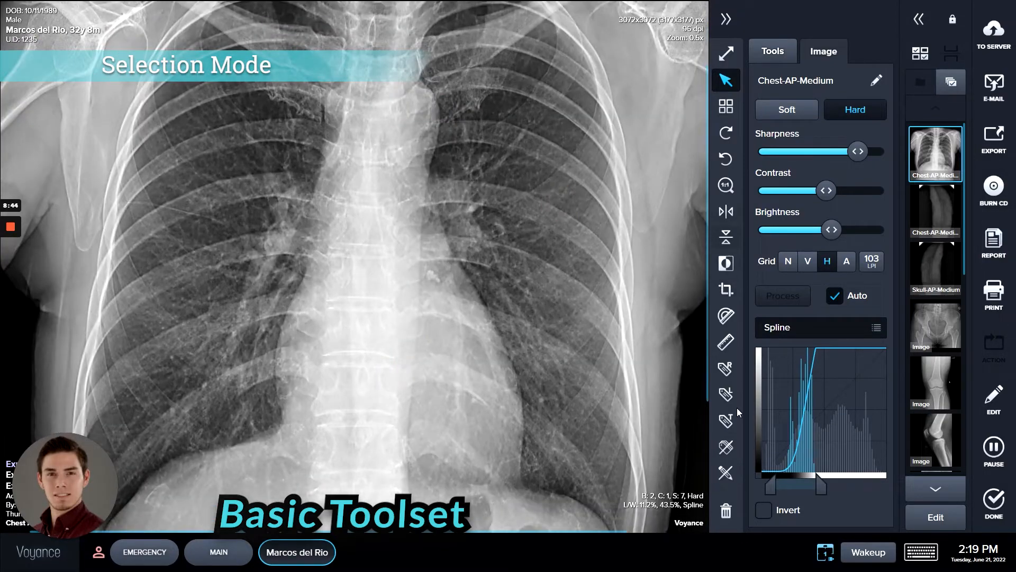
Add a text label to the chest image and position it beside the upper spine, above the heart
{"action": "left_click", "coordinate": [728, 428]}
{"action": "mouse_move", "coordinate": [448, 240]}
{"action": "left_mouse_down"}
{"action": "mouse_move", "coordinate": [420, 209]}
{"action": "mouse_move", "coordinate": [404, 154]}
{"action": "mouse_move", "coordinate": [340, 170]}
{"action": "mouse_move", "coordinate": [334, 154]}
{"action": "mouse_move", "coordinate": [526, 173]}
{"action": "mouse_move", "coordinate": [521, 165]}
{"action": "mouse_move", "coordinate": [531, 178]}
{"action": "mouse_move", "coordinate": [522, 171]}
{"action": "mouse_move", "coordinate": [465, 199]}
{"action": "left_mouse_up"}
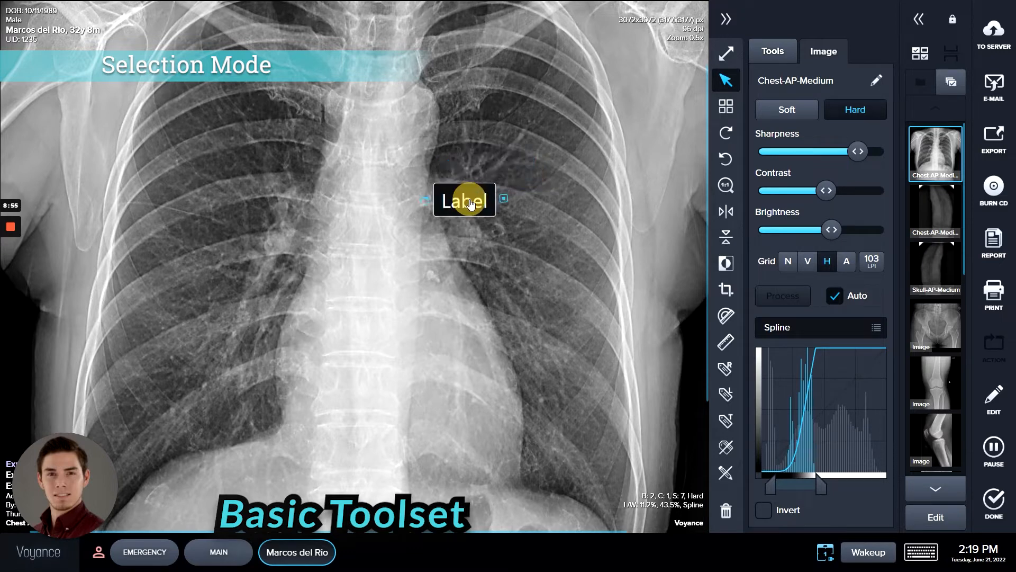
Deselect the text label on the chest image, select it again and delete it
{"action": "left_click", "coordinate": [608, 204]}
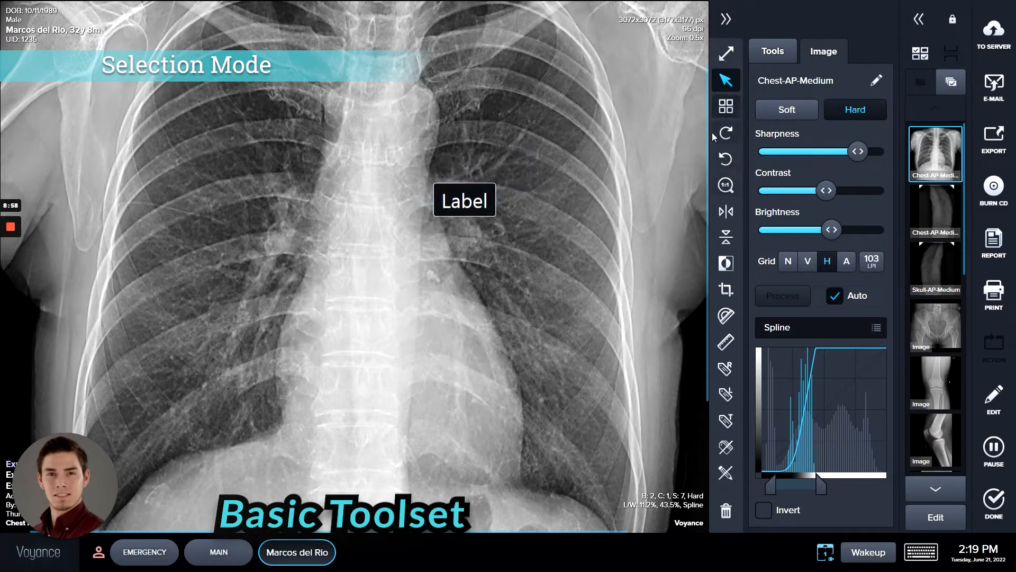
{"action": "left_click", "coordinate": [471, 214]}
{"action": "key", "text": "Delete"}
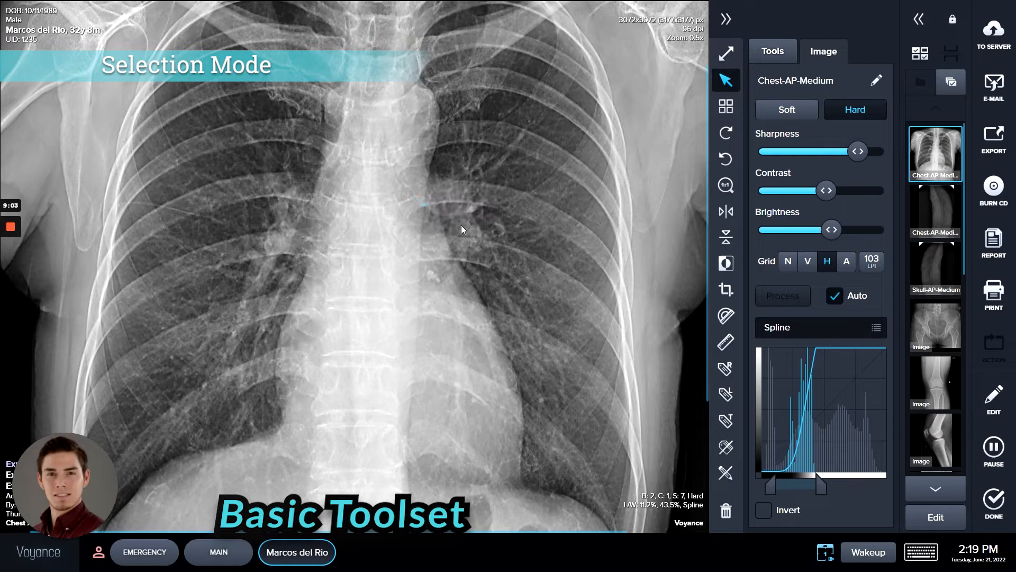
Split the screen into two side-by-side views and show the pelvis image next to the chest image
{"action": "left_click", "coordinate": [735, 109]}
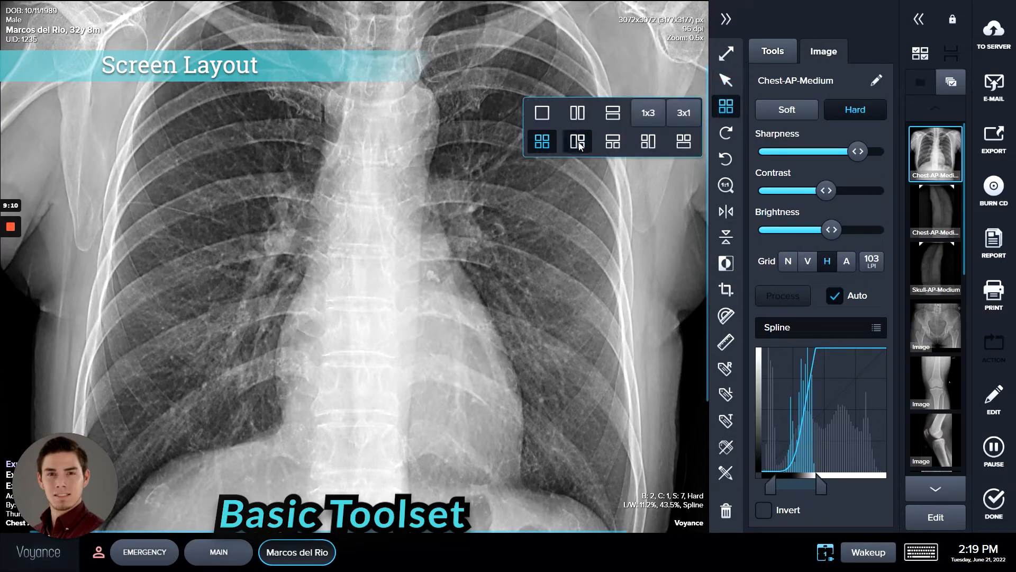
{"action": "left_click", "coordinate": [578, 112]}
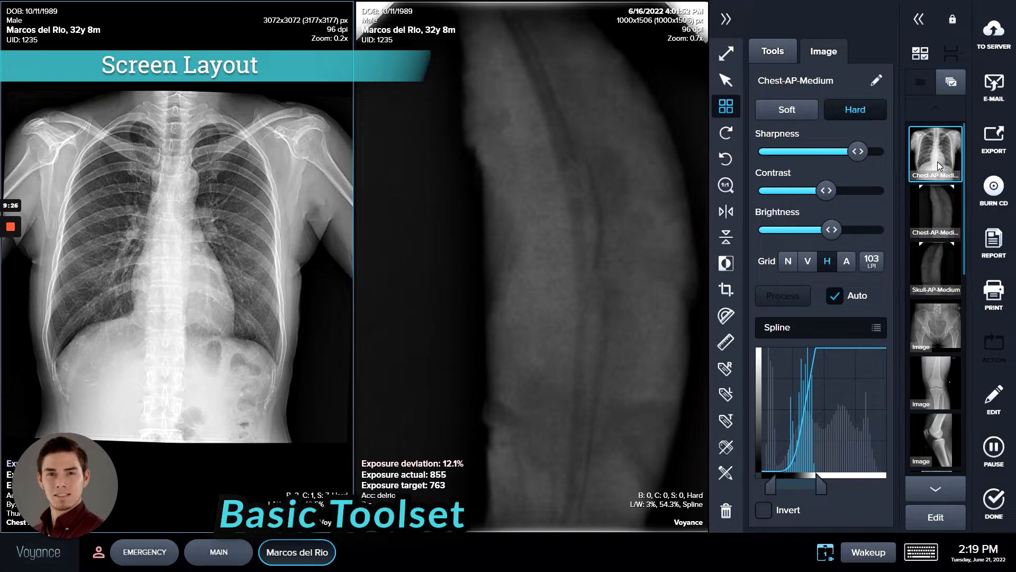
{"action": "left_click", "coordinate": [948, 335]}
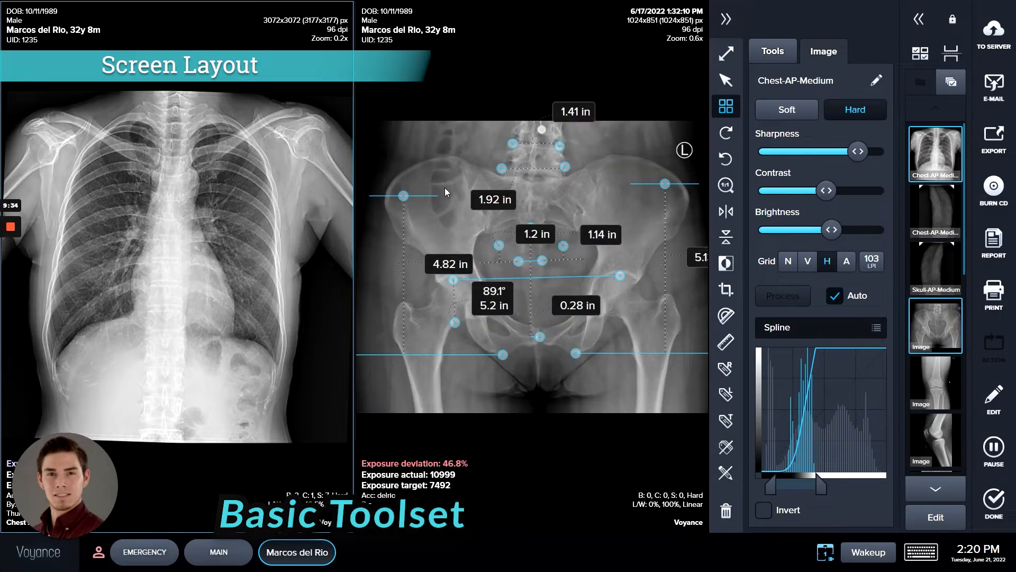
View the chest and pelvis images together in full screen, return to the normal view and switch to the single-image layout
{"action": "left_click", "coordinate": [726, 54]}
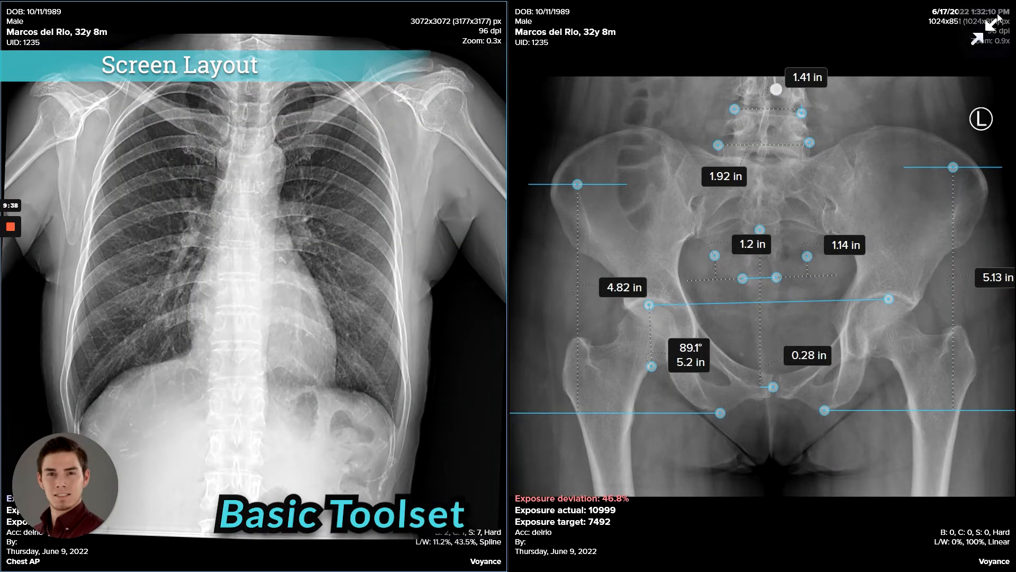
{"action": "left_click", "coordinate": [982, 33]}
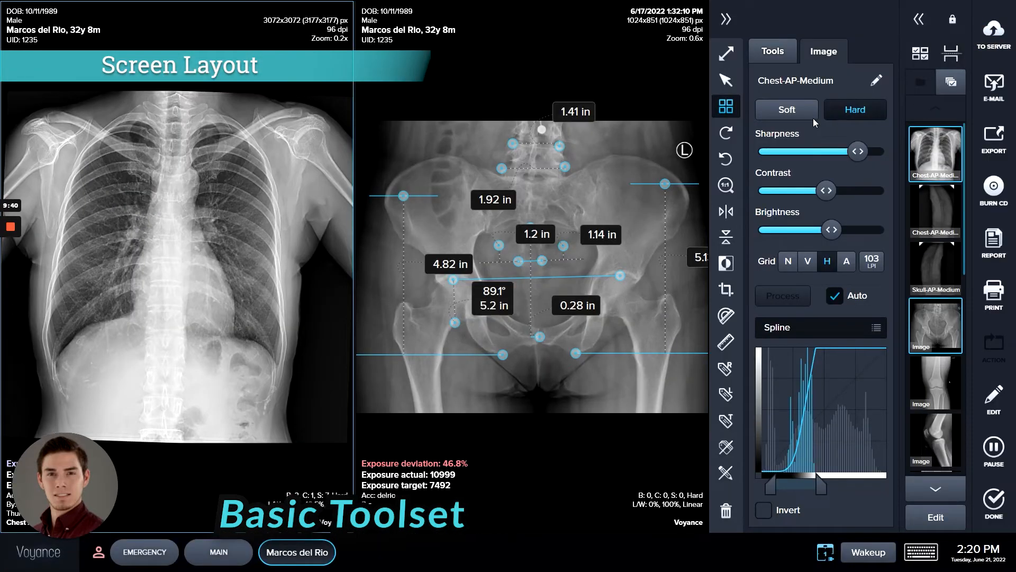
{"action": "left_click", "coordinate": [729, 106]}
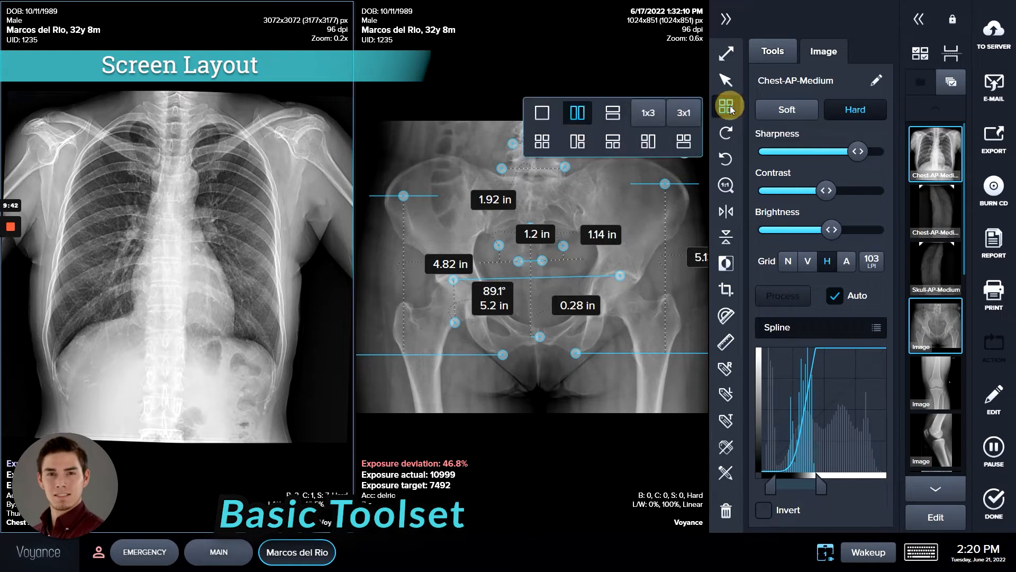
{"action": "left_click", "coordinate": [533, 113]}
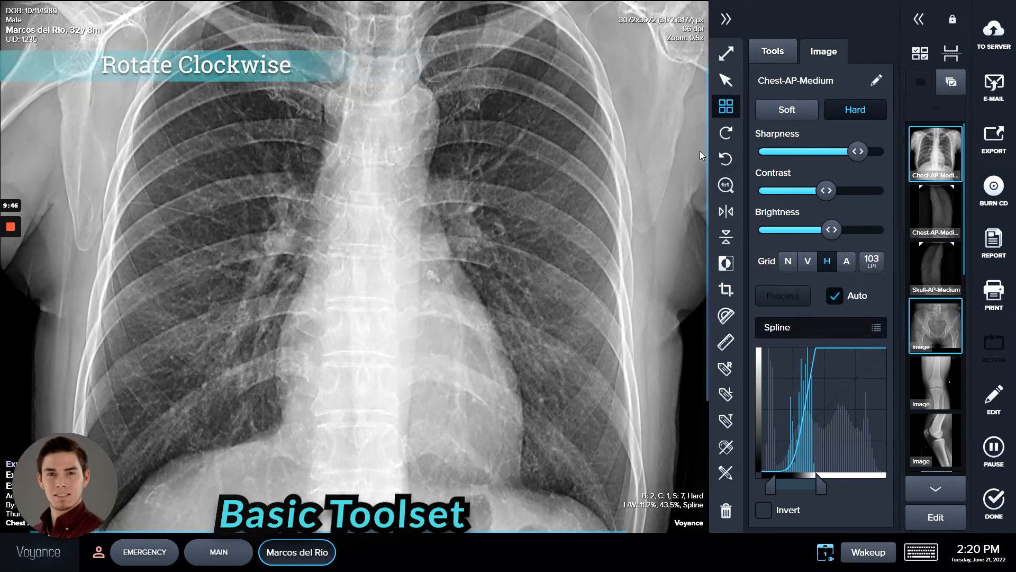
Rotate the chest image clockwise four times by 90 degrees, through a full turn
{"action": "left_click", "coordinate": [726, 134]}
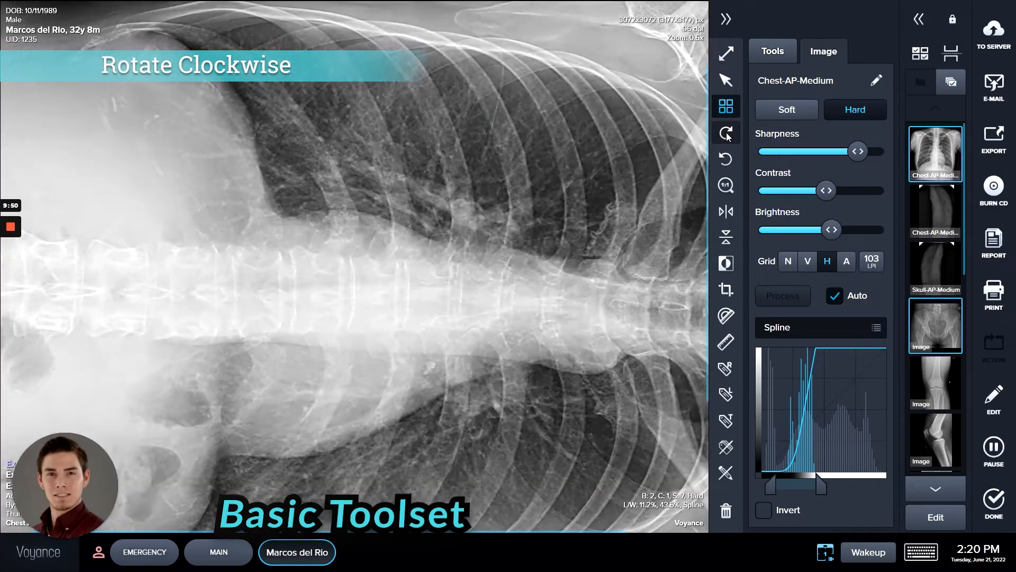
{"action": "left_click", "coordinate": [727, 135]}
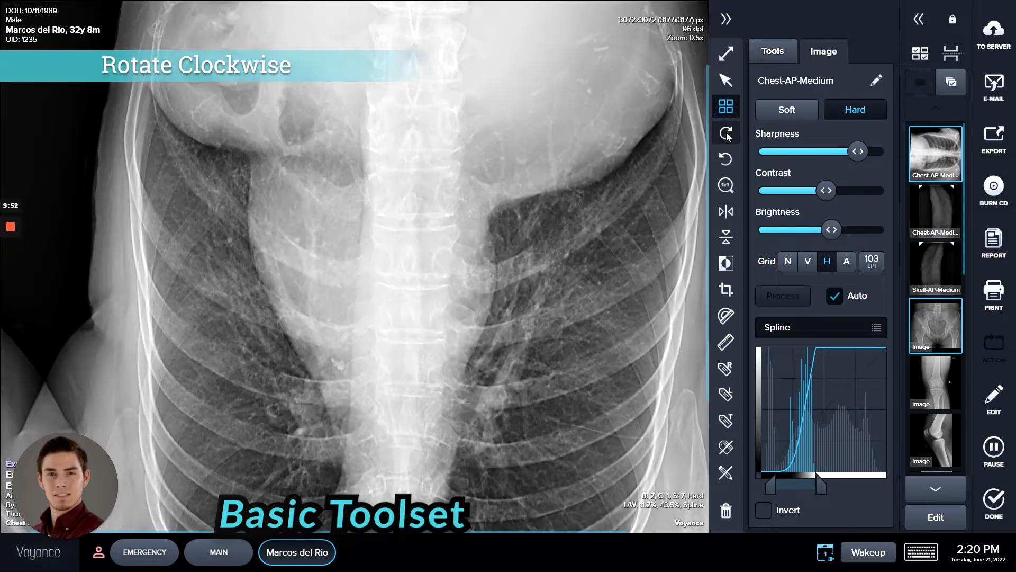
{"action": "left_click", "coordinate": [727, 135]}
{"action": "left_click", "coordinate": [727, 135]}
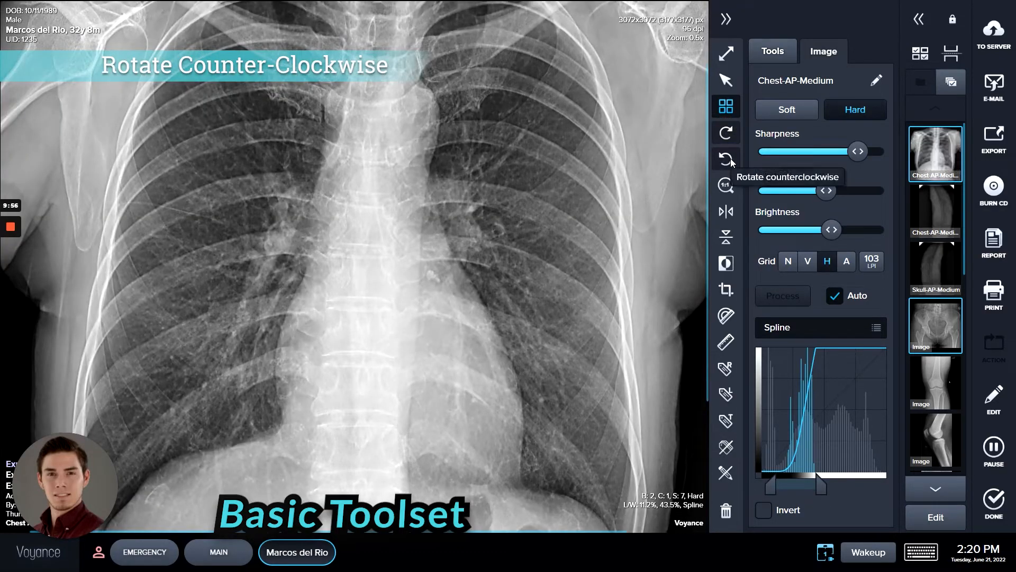
Rotate the chest image counterclockwise four times by 90 degrees, through a full turn
{"action": "left_click", "coordinate": [730, 158]}
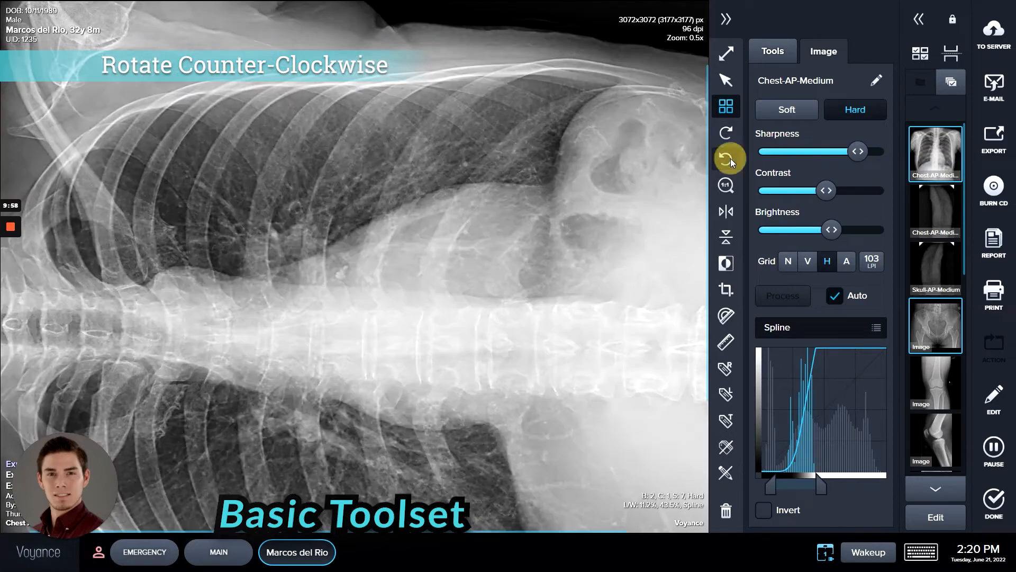
{"action": "left_click", "coordinate": [731, 157]}
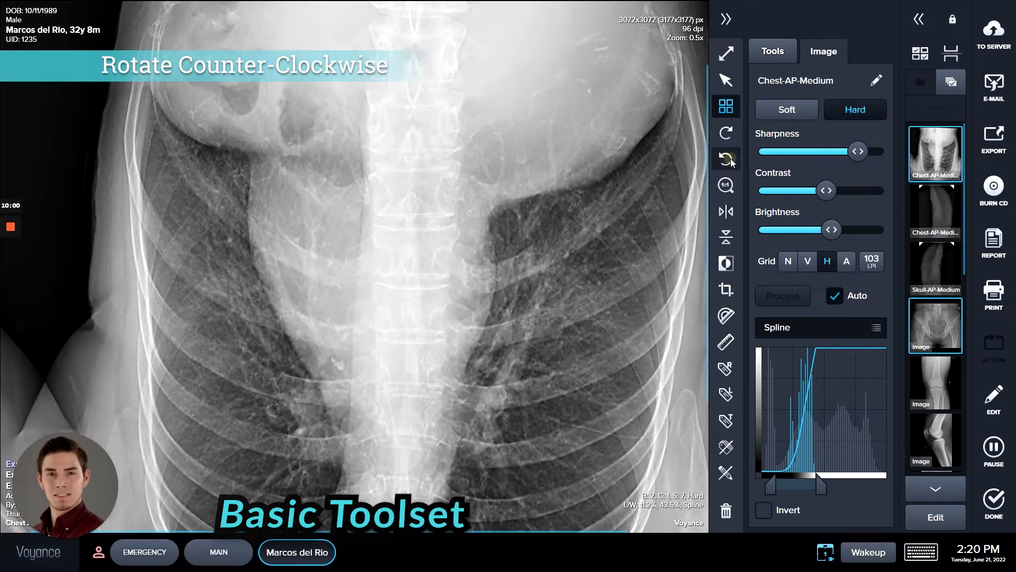
{"action": "left_click", "coordinate": [731, 157]}
{"action": "left_click", "coordinate": [730, 159]}
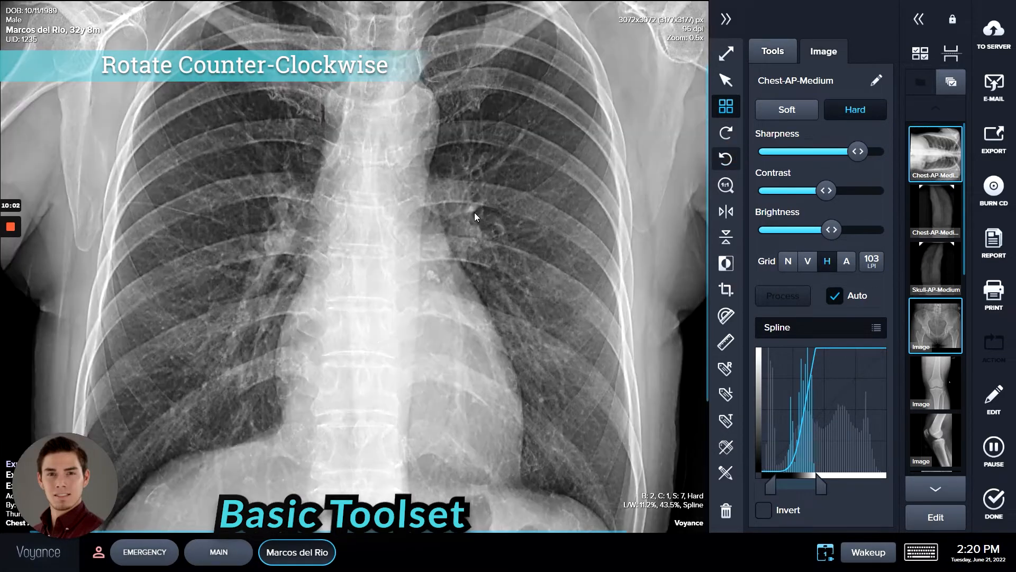
Magnify the chest image to 5x zoom, pan across the enlarged tissue and reset the zoom to show the whole image
{"action": "left_click_drag", "start_coordinate": [474, 212], "coordinate": [435, 208]}
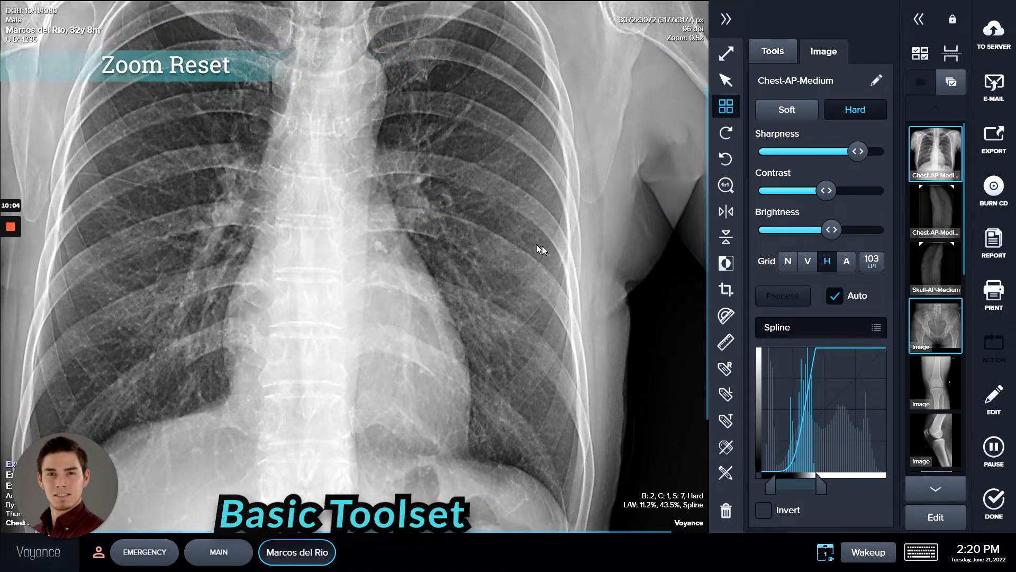
{"action": "scroll", "coordinate": [437, 288], "scroll_direction": "up", "scroll_amount": 3}
{"action": "scroll", "coordinate": [466, 293], "scroll_direction": "up", "scroll_amount": 10}
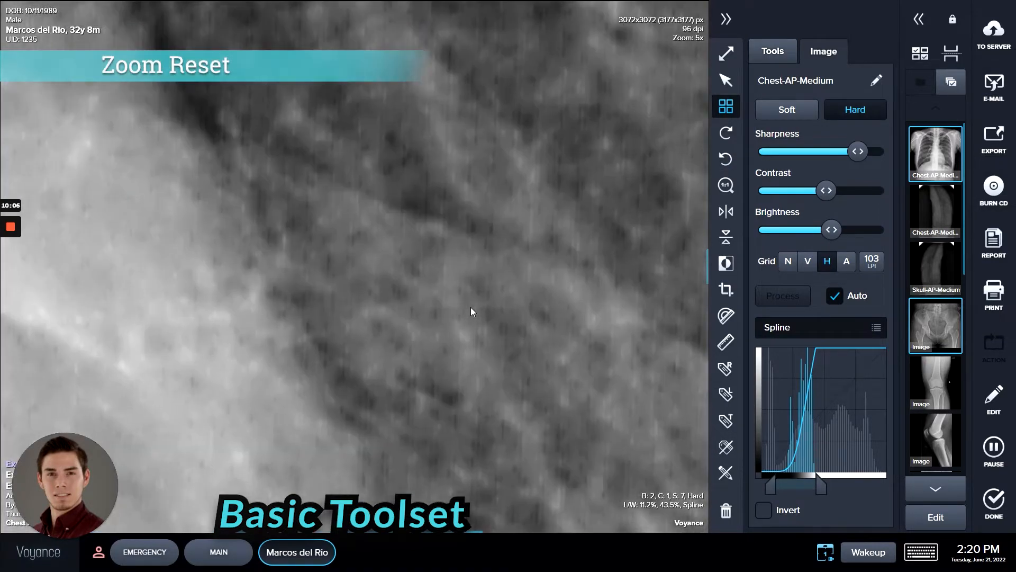
{"action": "left_click", "coordinate": [238, 205]}
{"action": "left_click_drag", "start_coordinate": [238, 205], "coordinate": [235, 204]}
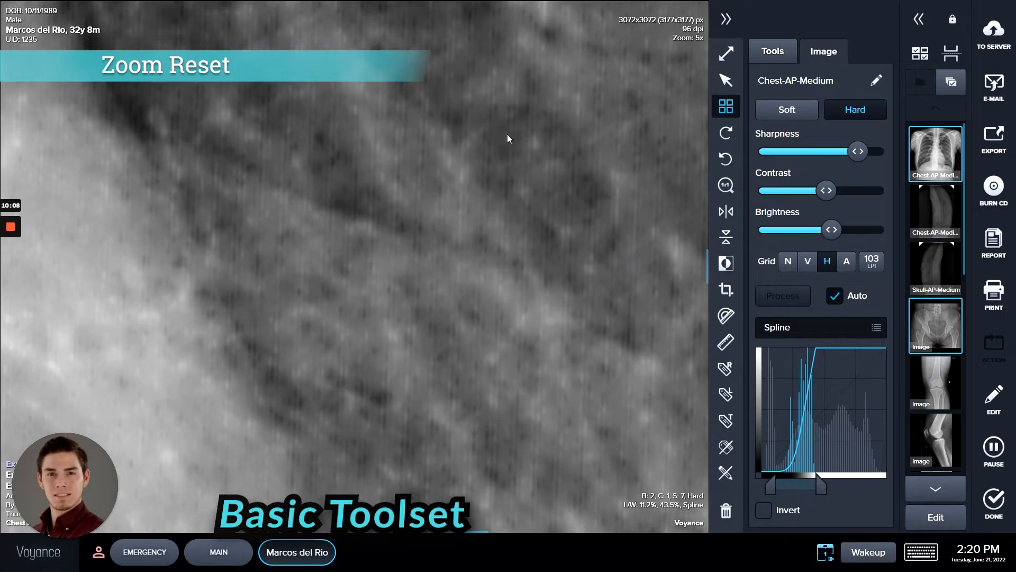
{"action": "left_click_drag", "start_coordinate": [382, 163], "coordinate": [344, 216]}
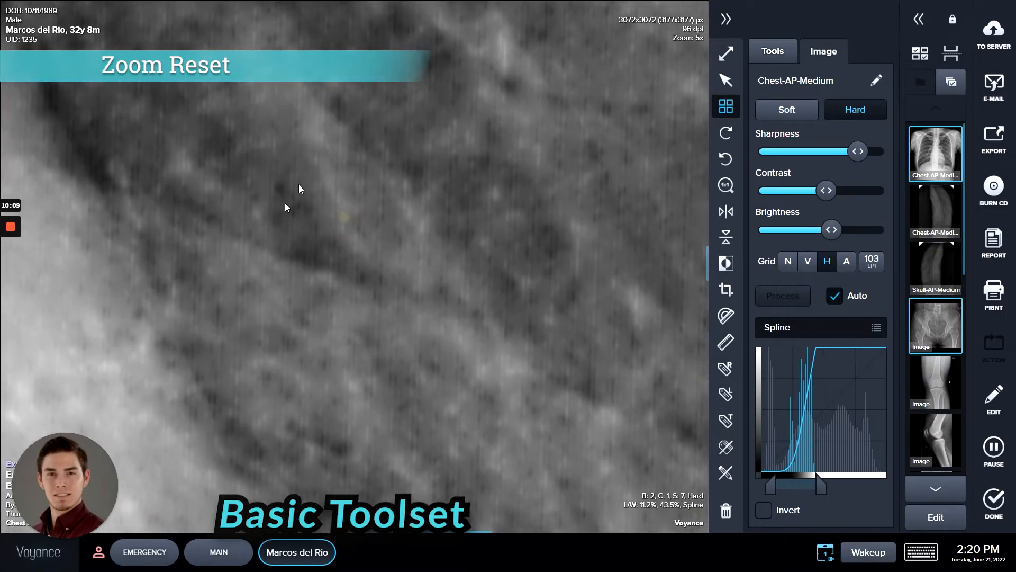
{"action": "left_click", "coordinate": [725, 185]}
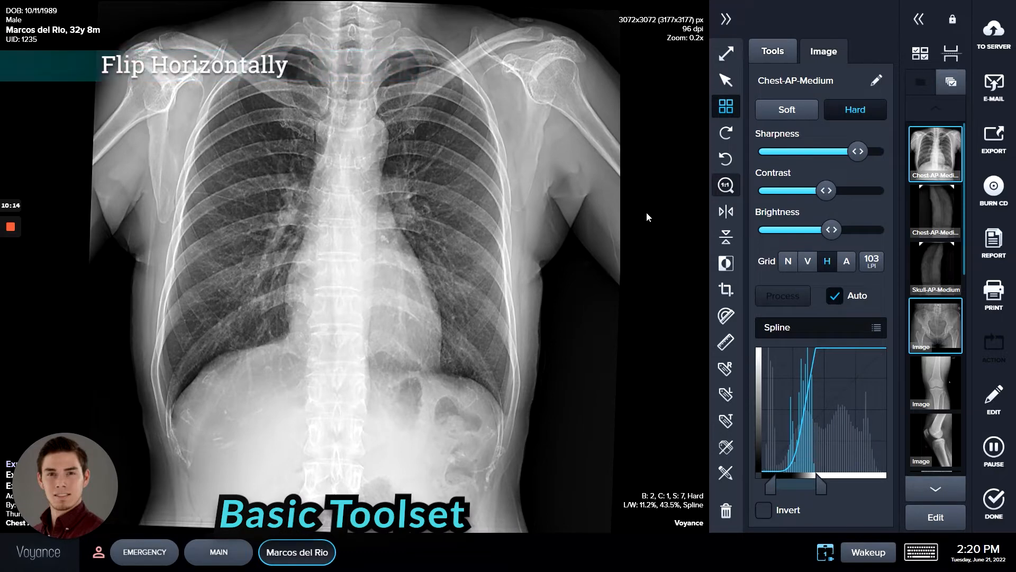
Flip the chest image horizontally and back, and flip it vertically and back
{"action": "left_click", "coordinate": [726, 212]}
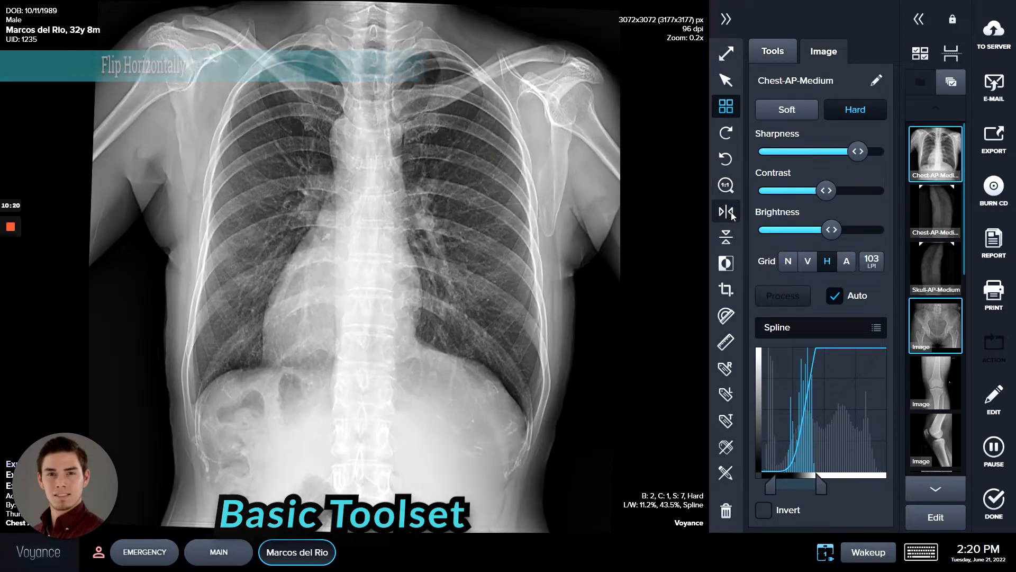
{"action": "left_click", "coordinate": [731, 212]}
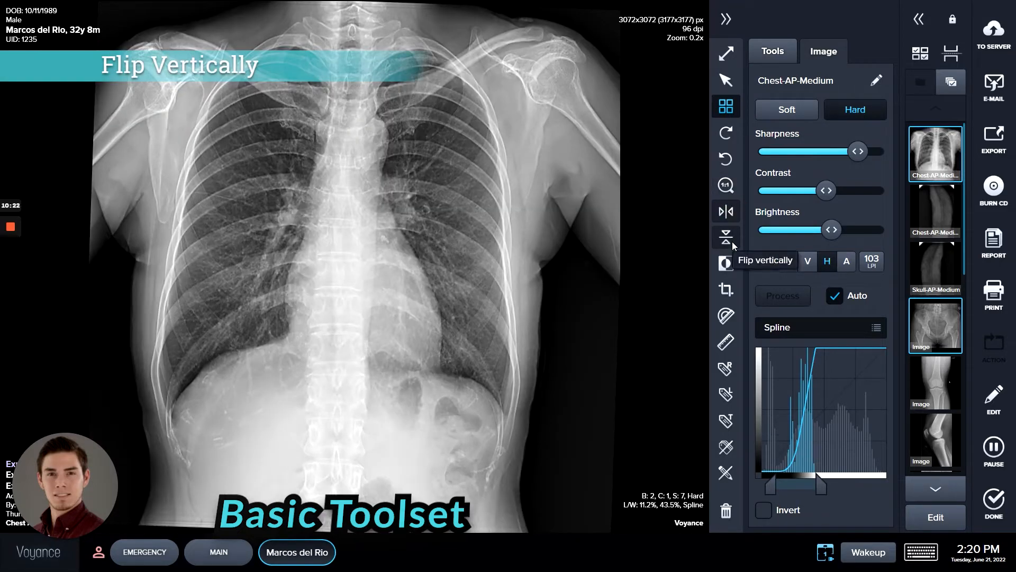
{"action": "left_click", "coordinate": [726, 239]}
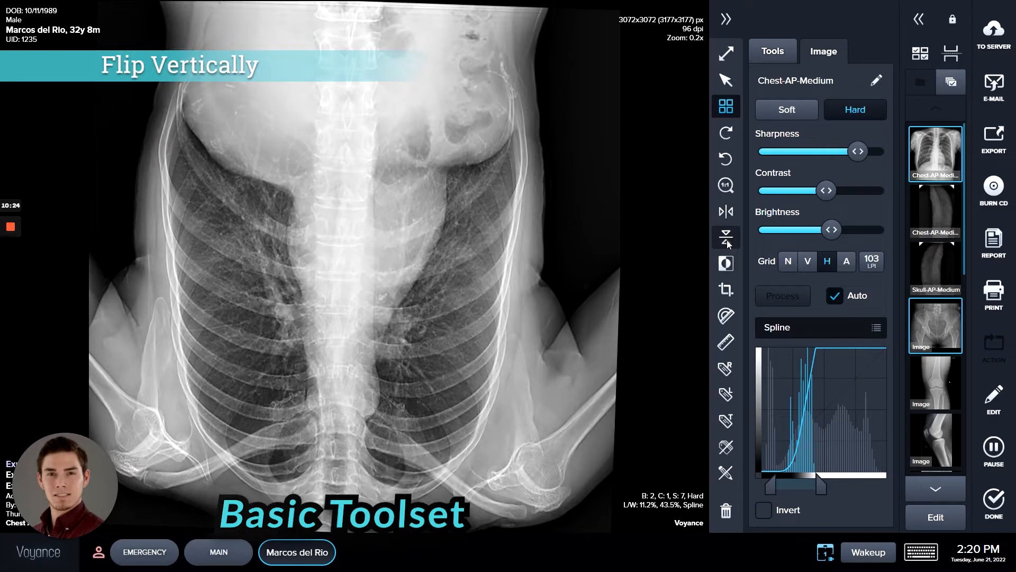
{"action": "left_click", "coordinate": [727, 240]}
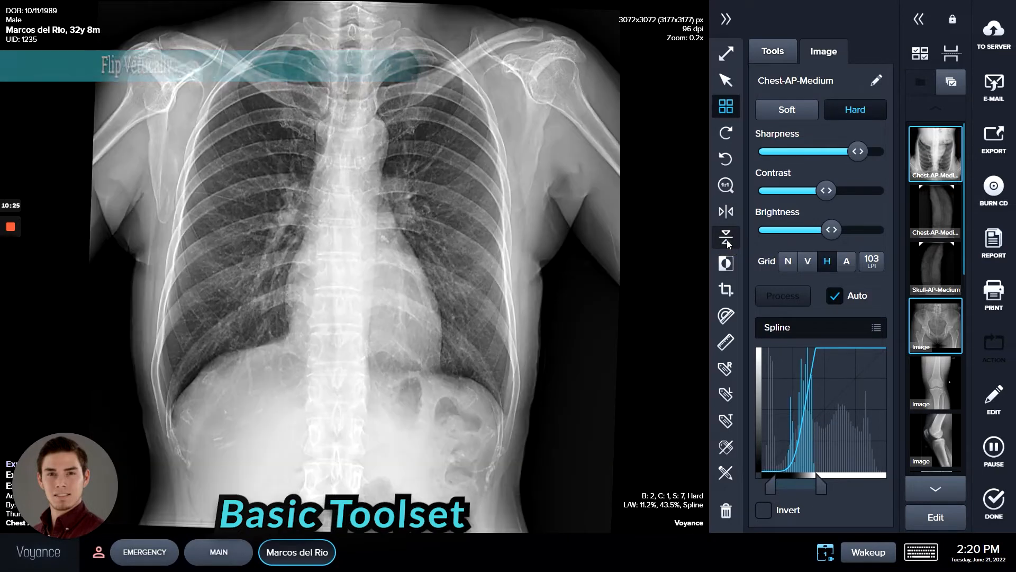
Adjust the window level directly on the chest image around the heart and spine, to limits of 16% and 43.2%
{"action": "left_click", "coordinate": [733, 270]}
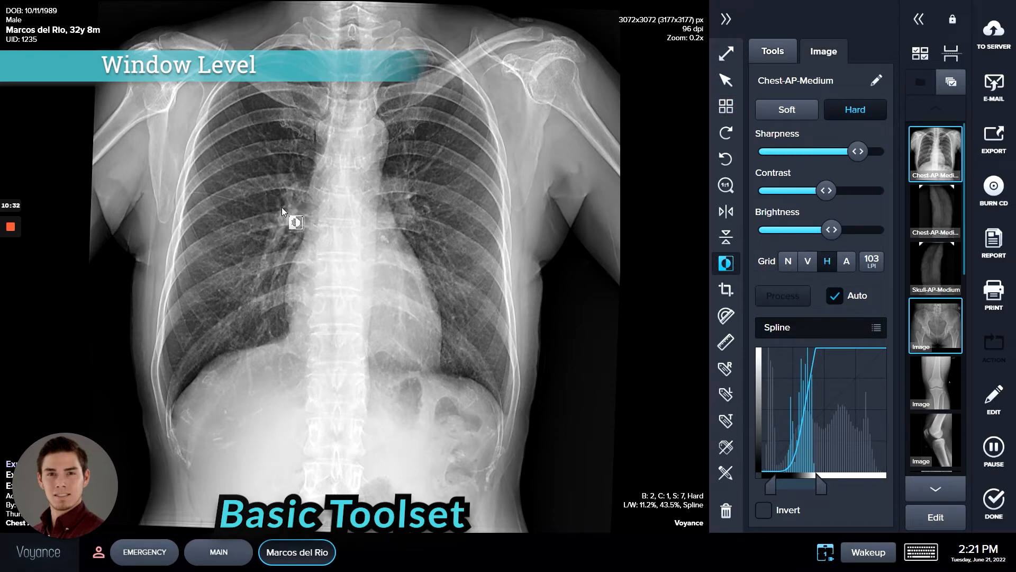
{"action": "scroll", "coordinate": [276, 280], "scroll_direction": "up", "scroll_amount": 3}
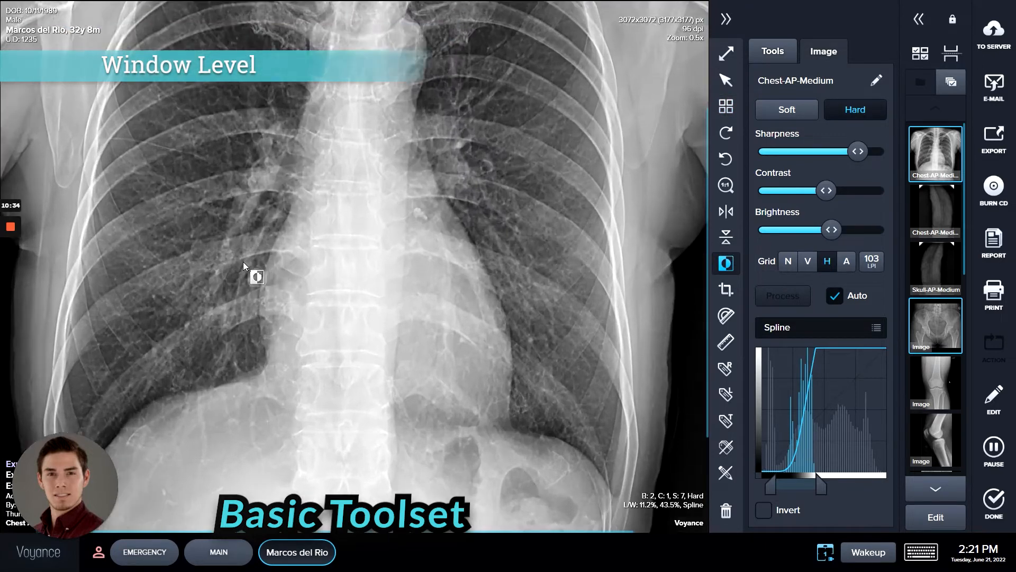
{"action": "scroll", "coordinate": [340, 295], "scroll_direction": "up", "scroll_amount": 2}
{"action": "scroll", "coordinate": [371, 285], "scroll_direction": "up", "scroll_amount": 1}
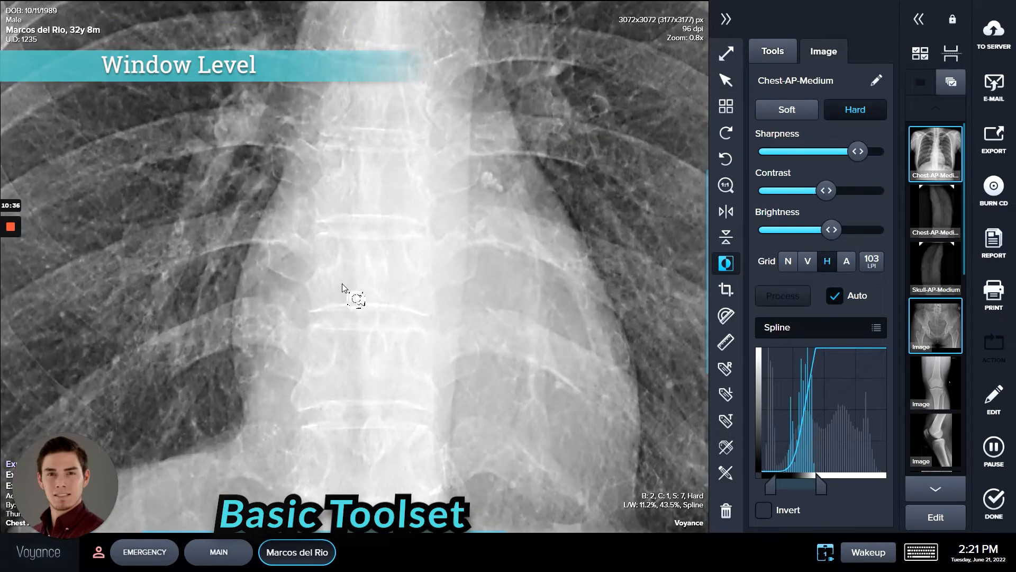
{"action": "left_click", "coordinate": [270, 302]}
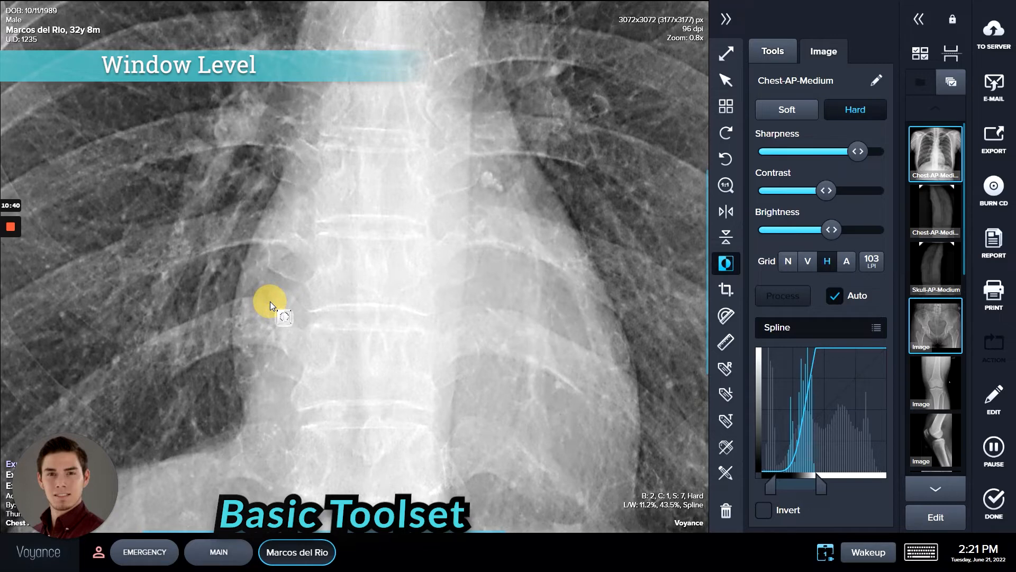
{"action": "mouse_move", "coordinate": [277, 302]}
{"action": "left_mouse_down"}
{"action": "mouse_move", "coordinate": [476, 315]}
{"action": "mouse_move", "coordinate": [282, 311]}
{"action": "mouse_move", "coordinate": [492, 311]}
{"action": "mouse_move", "coordinate": [494, 174]}
{"action": "mouse_move", "coordinate": [474, 400]}
{"action": "mouse_move", "coordinate": [483, 272]}
{"action": "mouse_move", "coordinate": [318, 279]}
{"action": "mouse_move", "coordinate": [440, 279]}
{"action": "mouse_move", "coordinate": [452, 338]}
{"action": "mouse_move", "coordinate": [458, 183]}
{"action": "mouse_move", "coordinate": [390, 227]}
{"action": "mouse_move", "coordinate": [471, 304]}
{"action": "mouse_move", "coordinate": [520, 316]}
{"action": "left_mouse_up"}
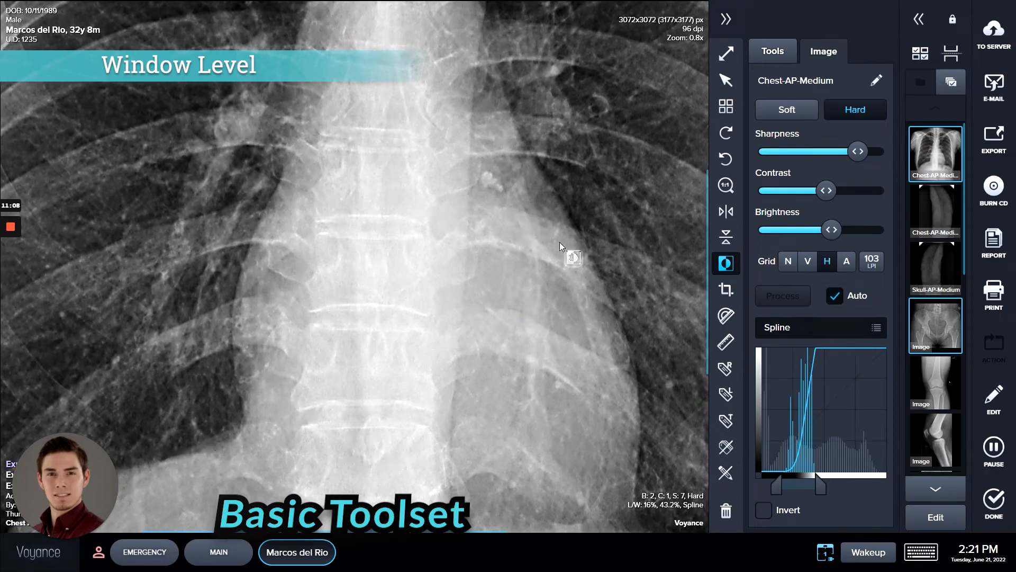
Crop the chest image to the upper chest with the rotation angle set to 0°, apply the crop and undo it
{"action": "left_click", "coordinate": [733, 294]}
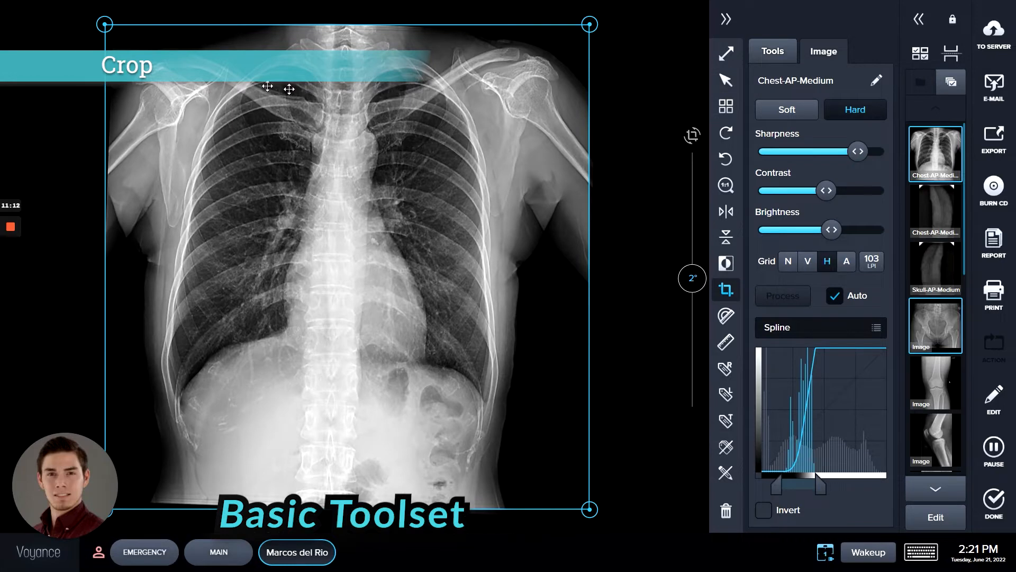
{"action": "mouse_move", "coordinate": [105, 24]}
{"action": "left_mouse_down"}
{"action": "mouse_move", "coordinate": [118, 34]}
{"action": "mouse_move", "coordinate": [98, 28]}
{"action": "mouse_move", "coordinate": [97, 38]}
{"action": "left_mouse_up"}
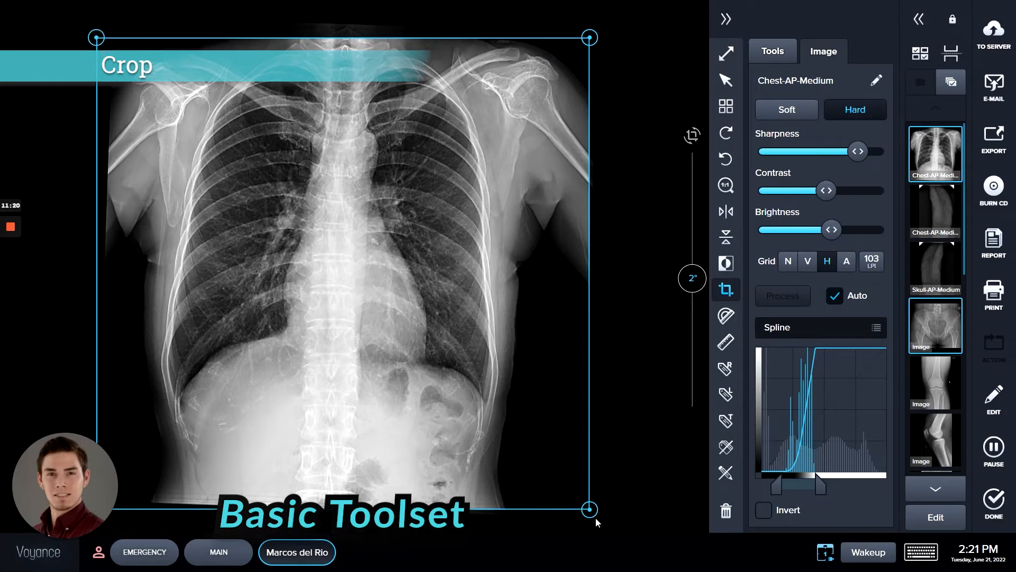
{"action": "left_click_drag", "start_coordinate": [597, 522], "coordinate": [467, 250]}
{"action": "left_click_drag", "start_coordinate": [96, 38], "coordinate": [231, 28]}
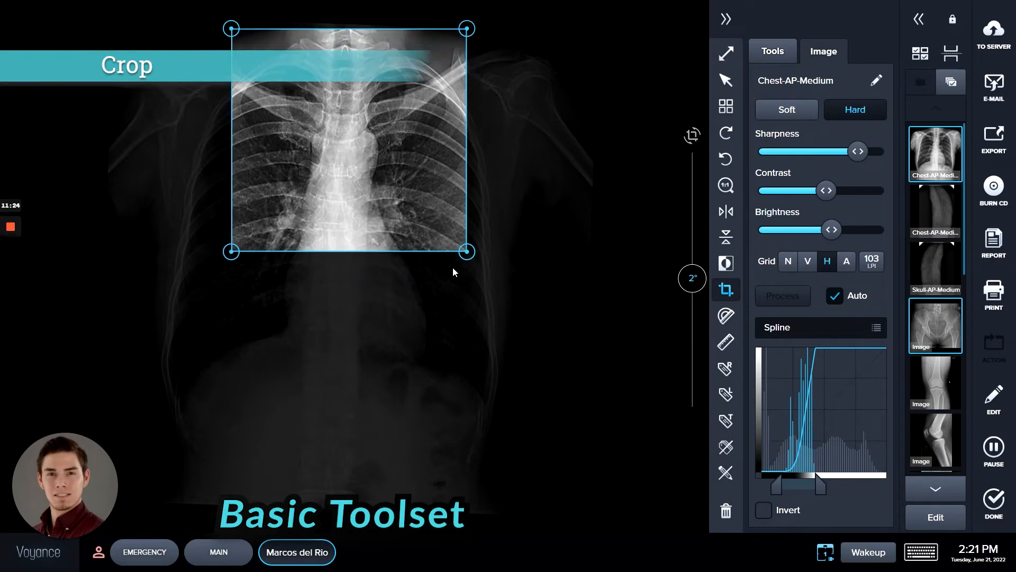
{"action": "left_click_drag", "start_coordinate": [467, 251], "coordinate": [452, 249]}
{"action": "mouse_move", "coordinate": [700, 283]}
{"action": "left_mouse_down"}
{"action": "mouse_move", "coordinate": [699, 296]}
{"action": "mouse_move", "coordinate": [696, 275]}
{"action": "mouse_move", "coordinate": [696, 284]}
{"action": "left_mouse_up"}
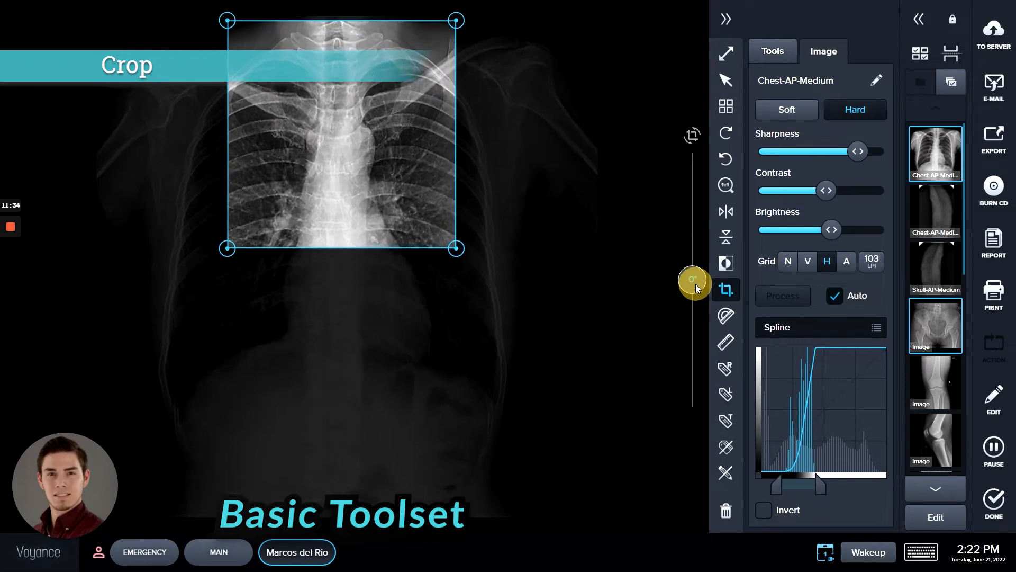
{"action": "left_click", "coordinate": [553, 220]}
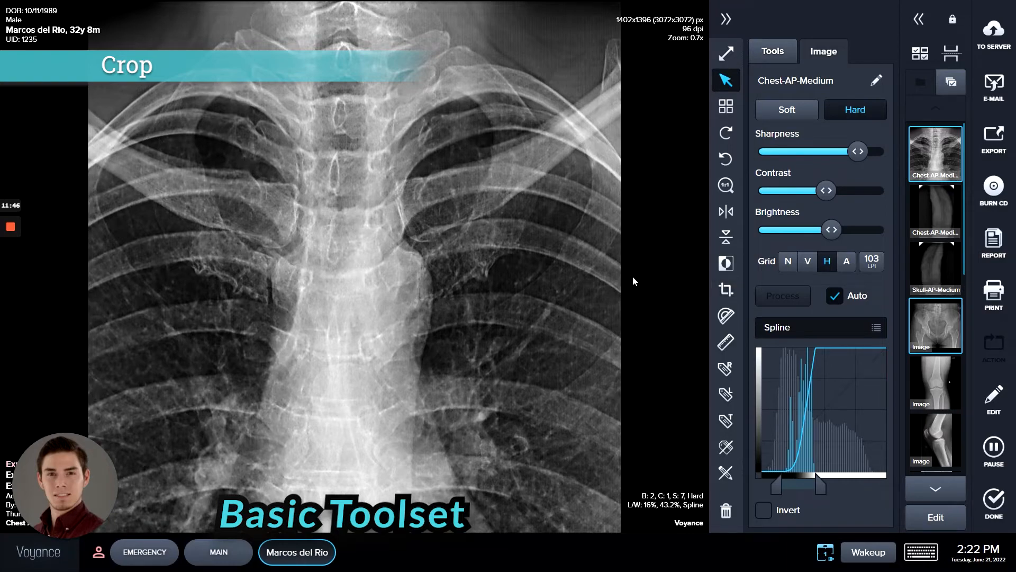
{"action": "key", "text": "ctrl+z"}
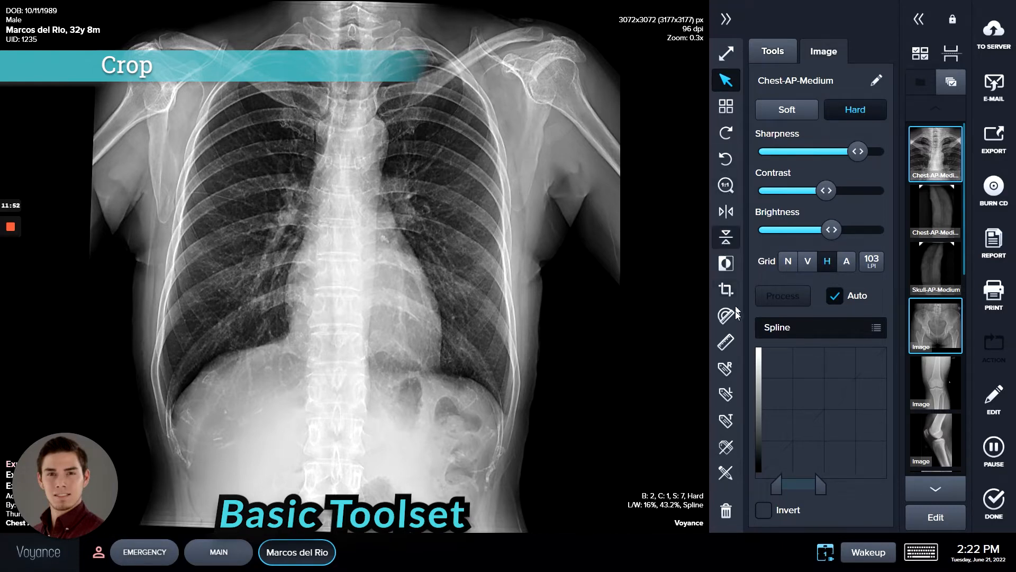
Crop the chest image to the central ribcage around the heart, apply the crop, and discard all edits to restore the original image
{"action": "left_click", "coordinate": [729, 292]}
{"action": "left_click_drag", "start_coordinate": [590, 510], "coordinate": [486, 312]}
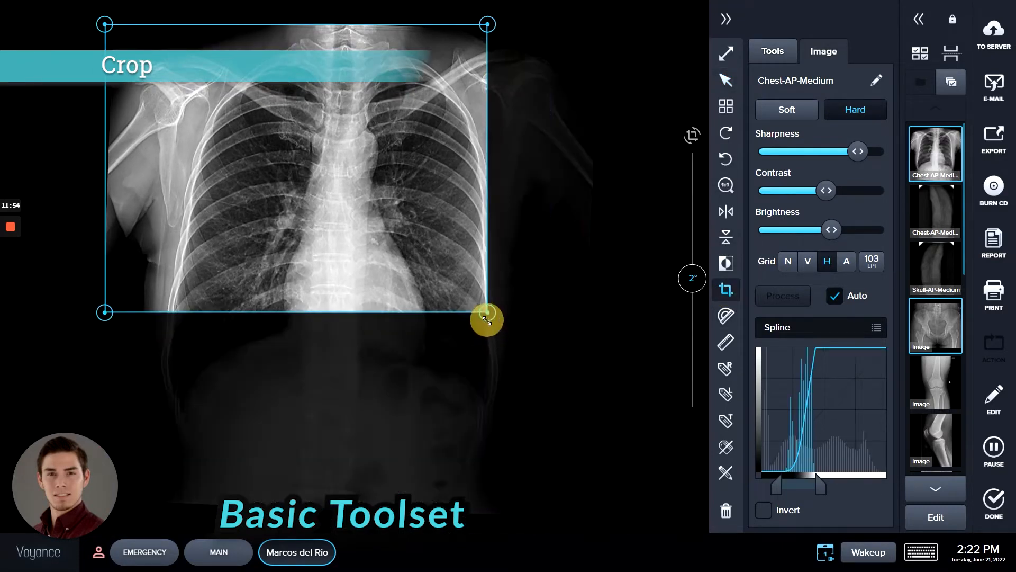
{"action": "left_click_drag", "start_coordinate": [104, 25], "coordinate": [213, 72]}
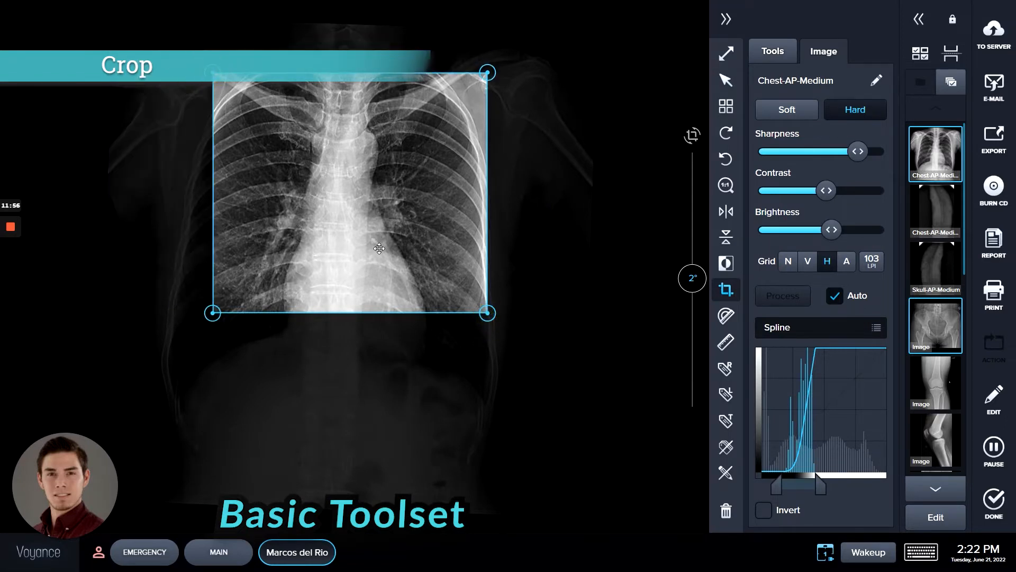
{"action": "left_click", "coordinate": [529, 232]}
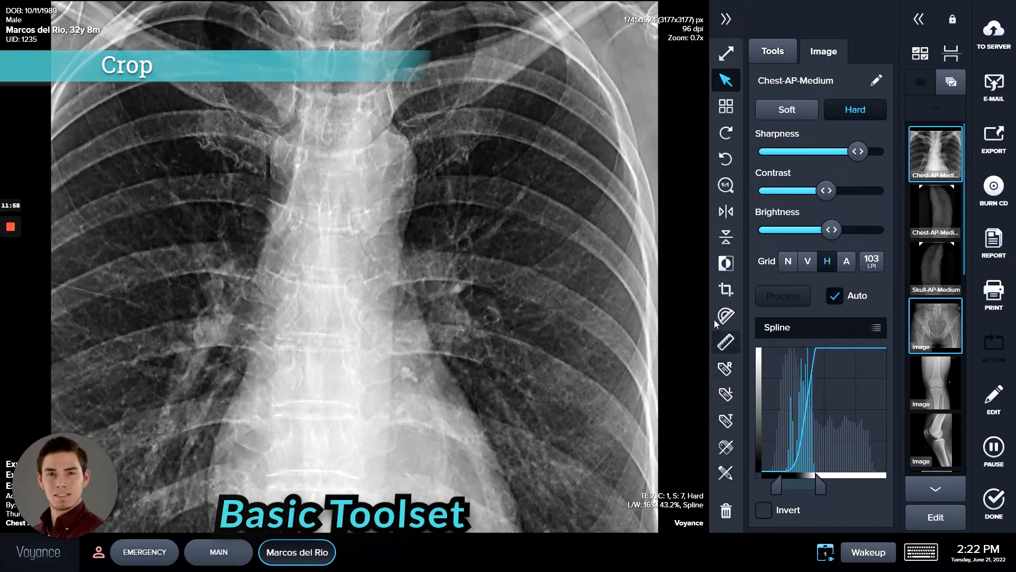
{"action": "left_click", "coordinate": [727, 477]}
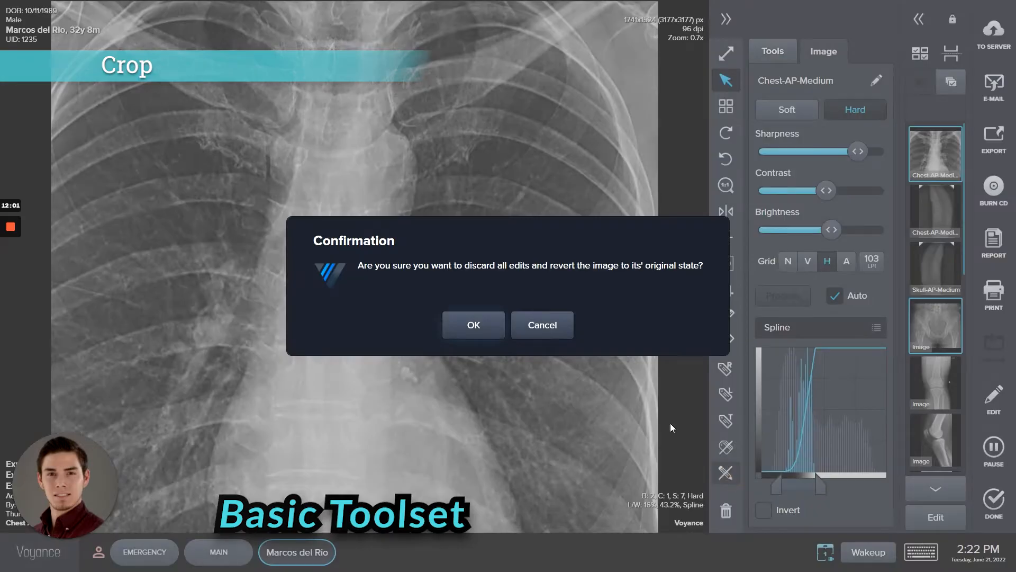
{"action": "left_click", "coordinate": [472, 322]}
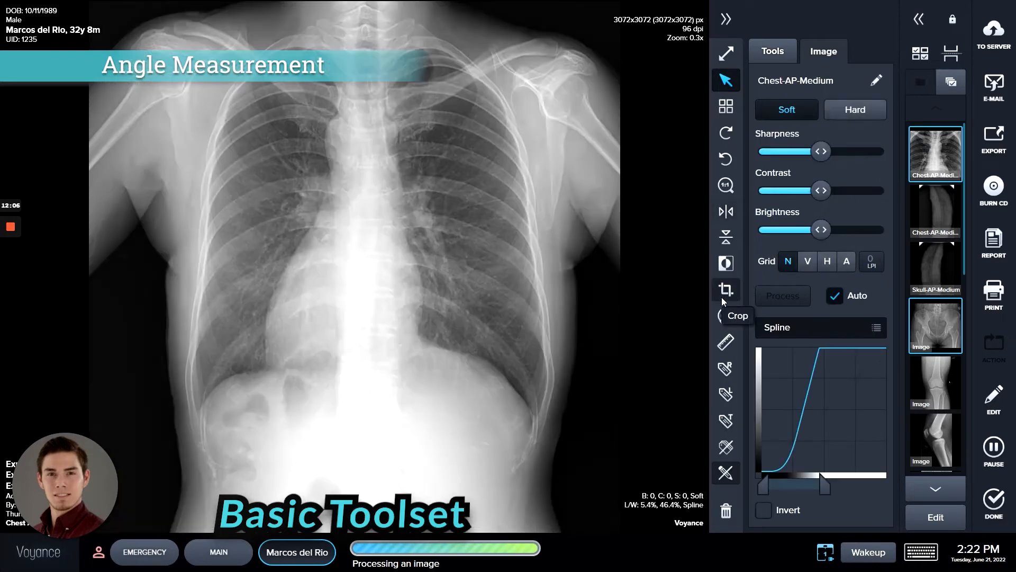
Draw an angle measurement of about 88.6° along the right edge and across the top of the upper spine
{"action": "left_click", "coordinate": [727, 316]}
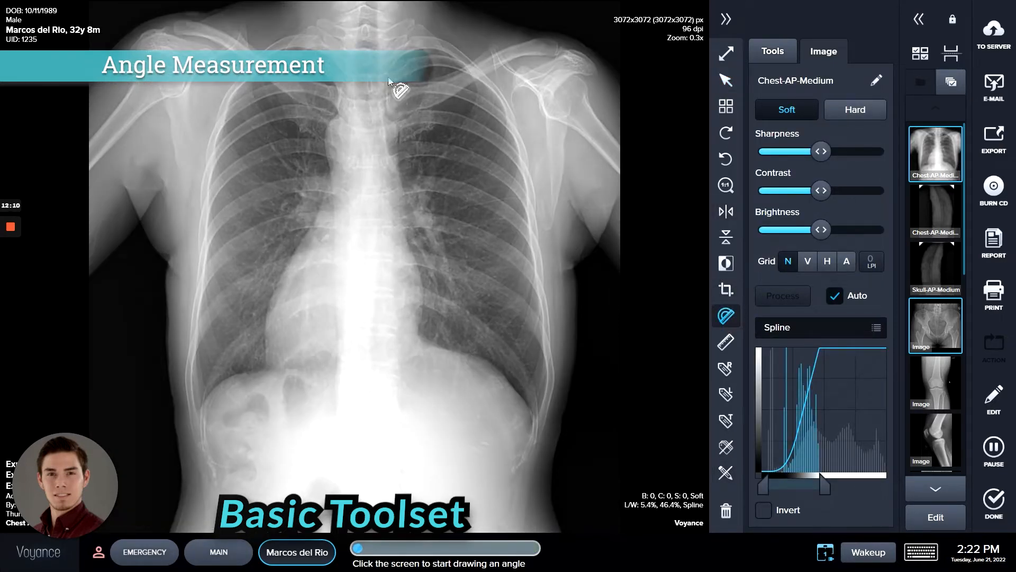
{"action": "left_click_drag", "start_coordinate": [386, 78], "coordinate": [386, 79]}
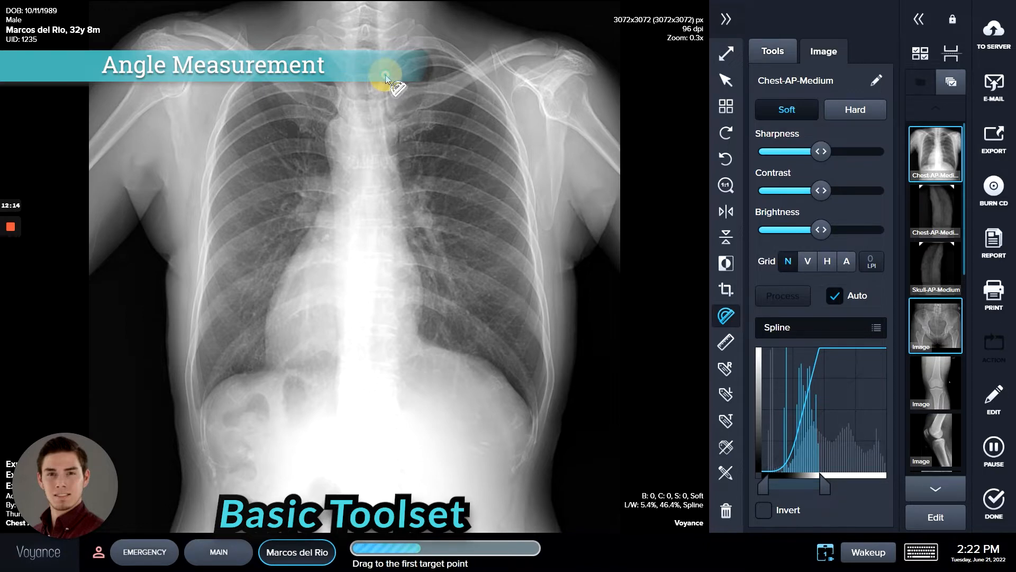
{"action": "left_click_drag", "start_coordinate": [385, 77], "coordinate": [386, 96]}
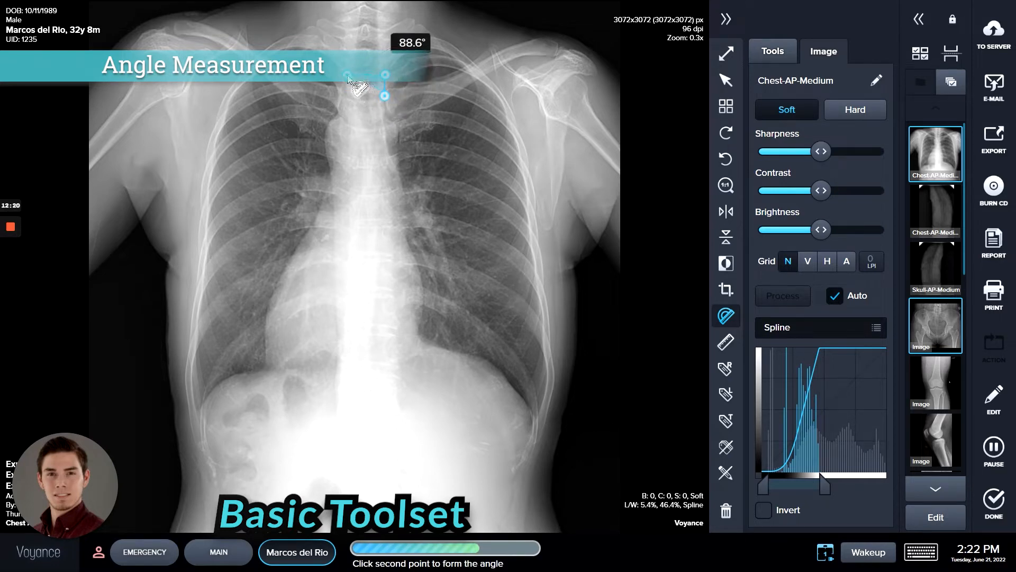
{"action": "left_click", "coordinate": [348, 76]}
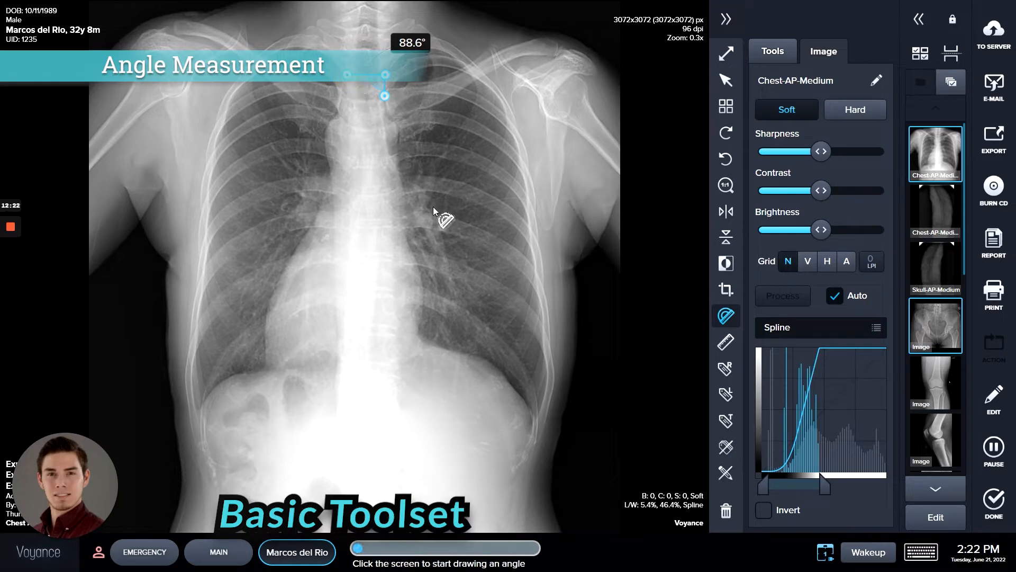
Draw a second angle of about 90.8° on the spine below the first one, and return to selection mode
{"action": "left_click", "coordinate": [385, 129]}
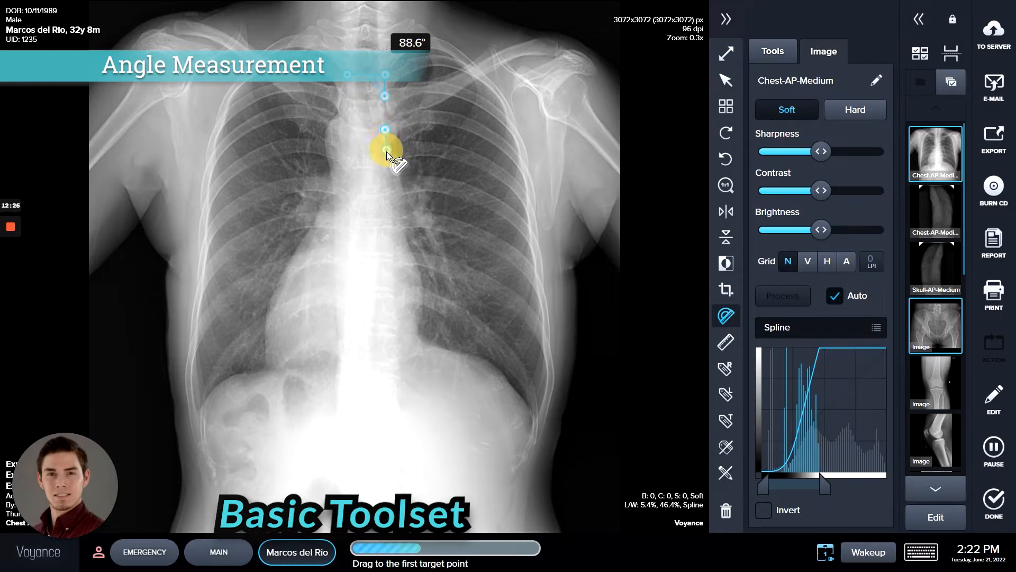
{"action": "left_click_drag", "start_coordinate": [387, 151], "coordinate": [385, 151]}
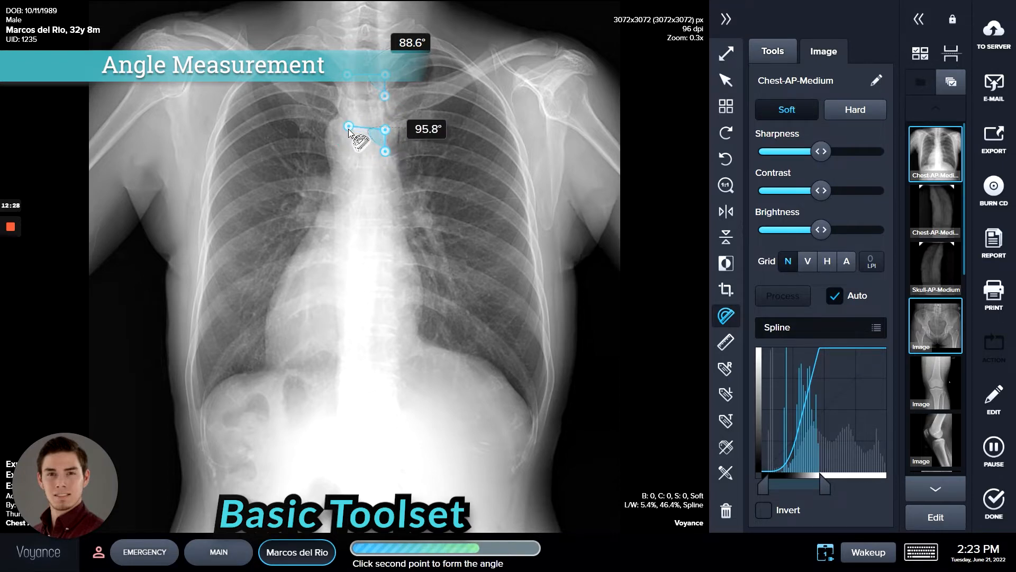
{"action": "left_click", "coordinate": [348, 129]}
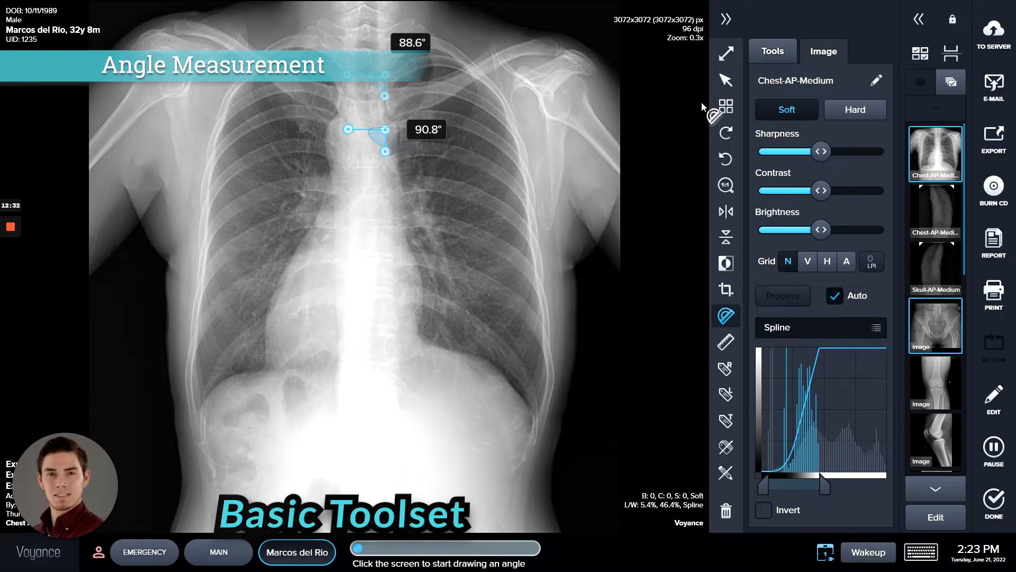
{"action": "left_click", "coordinate": [724, 82]}
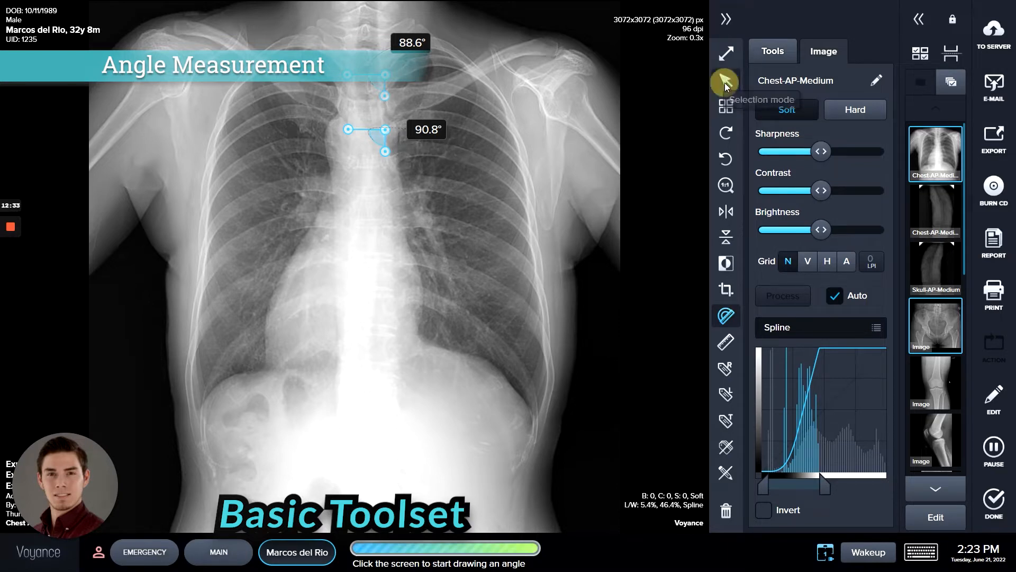
Reposition the points of both spine angles, bringing the lower one to about 87.1° and the upper one to about 89.1°
{"action": "left_click", "coordinate": [382, 133]}
{"action": "left_click_drag", "start_coordinate": [382, 137], "coordinate": [386, 128]}
{"action": "mouse_move", "coordinate": [386, 82]}
{"action": "left_mouse_down"}
{"action": "mouse_move", "coordinate": [377, 101]}
{"action": "mouse_move", "coordinate": [382, 93]}
{"action": "left_mouse_up"}
{"action": "scroll", "coordinate": [376, 89], "scroll_direction": "up", "scroll_amount": 4}
{"action": "scroll", "coordinate": [389, 75], "scroll_direction": "up", "scroll_amount": 3}
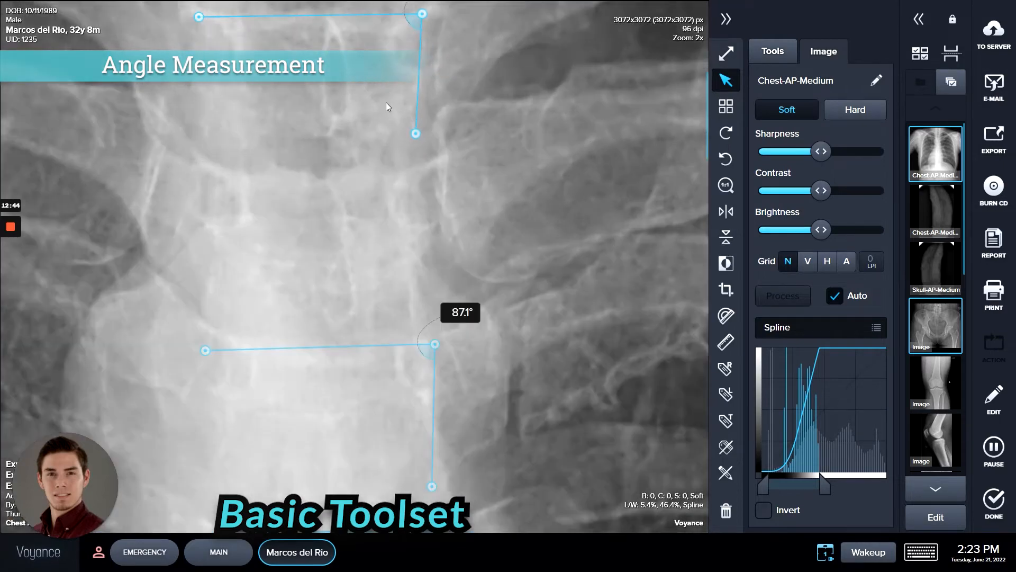
{"action": "left_click_drag", "start_coordinate": [420, 128], "coordinate": [442, 182]}
{"action": "left_click_drag", "start_coordinate": [433, 71], "coordinate": [441, 69]}
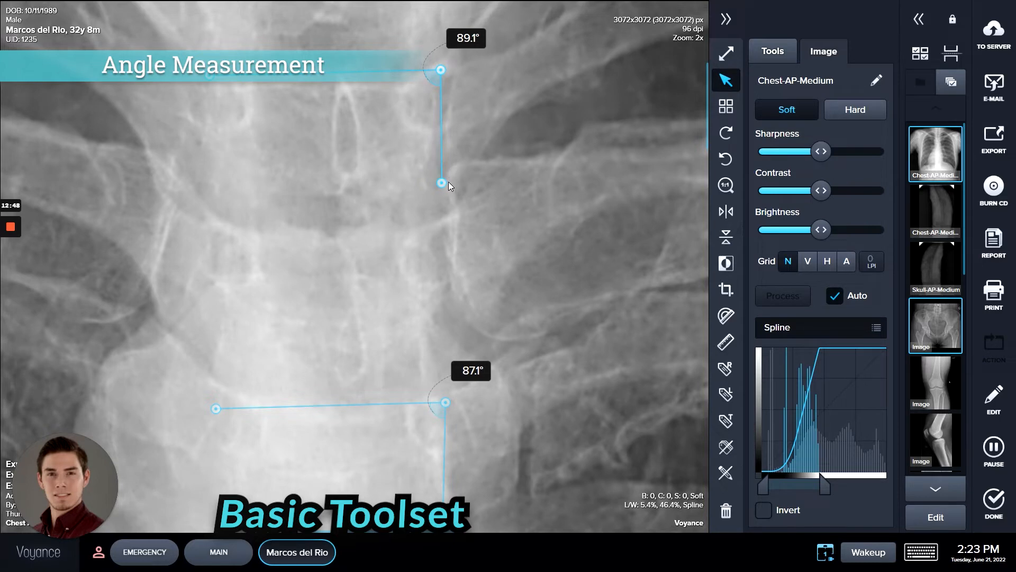
Delete the upper and lower angle measurements from the spine
{"action": "scroll", "coordinate": [445, 192], "scroll_direction": "down", "scroll_amount": 2}
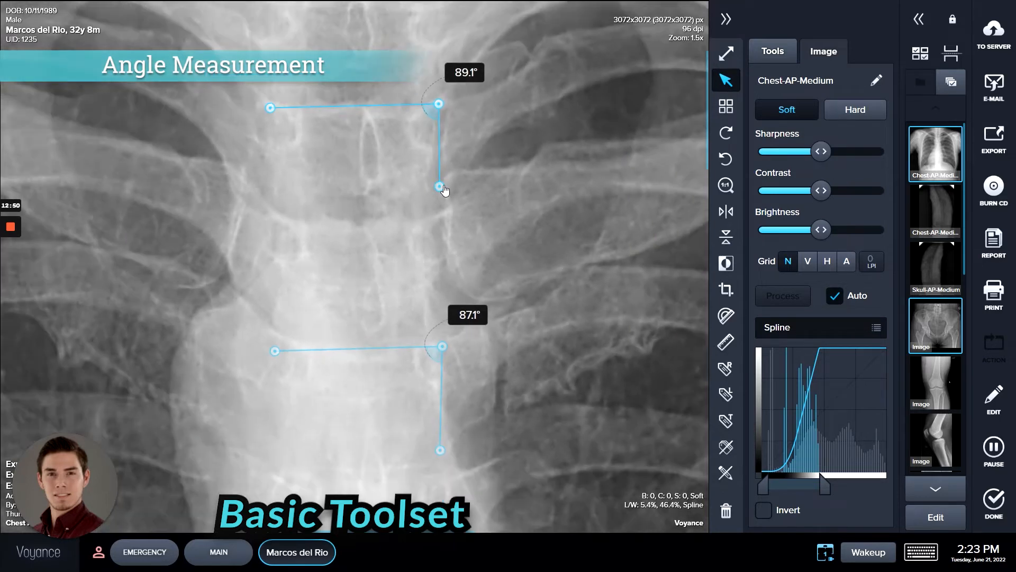
{"action": "scroll", "coordinate": [468, 165], "scroll_direction": "down", "scroll_amount": 2}
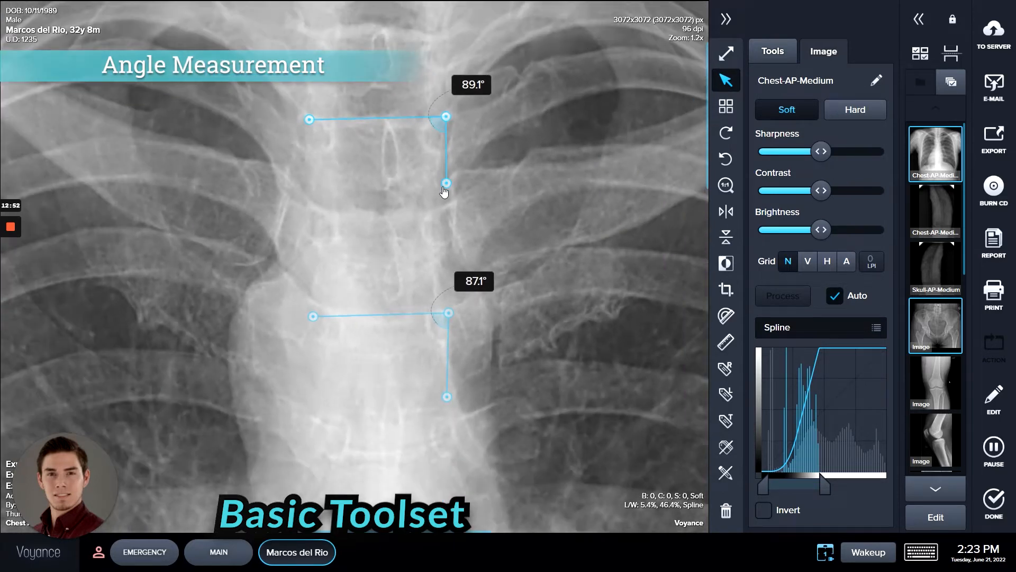
{"action": "left_click", "coordinate": [444, 191]}
{"action": "key", "text": "Delete"}
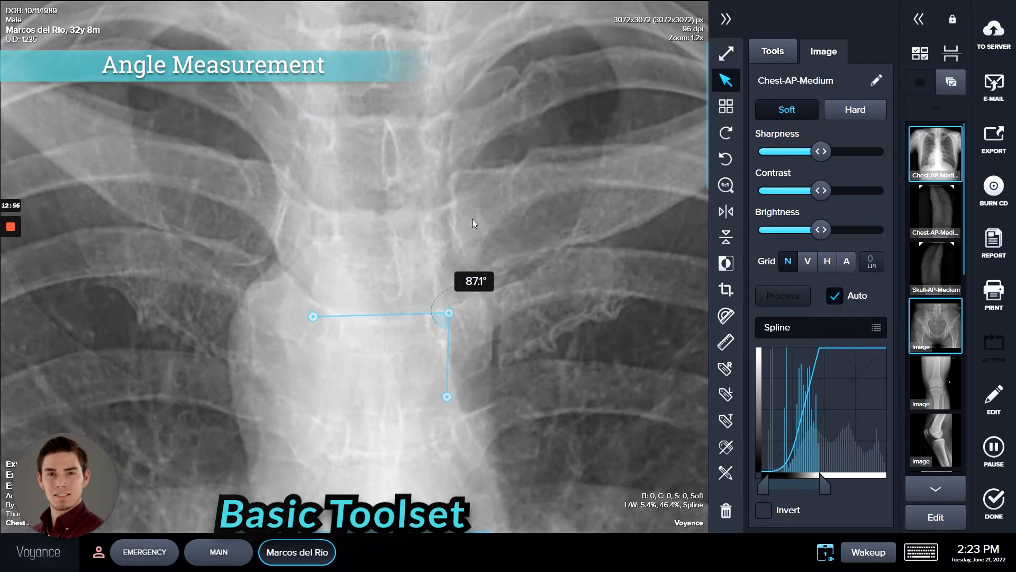
{"action": "left_click", "coordinate": [446, 396]}
{"action": "key", "text": "Delete"}
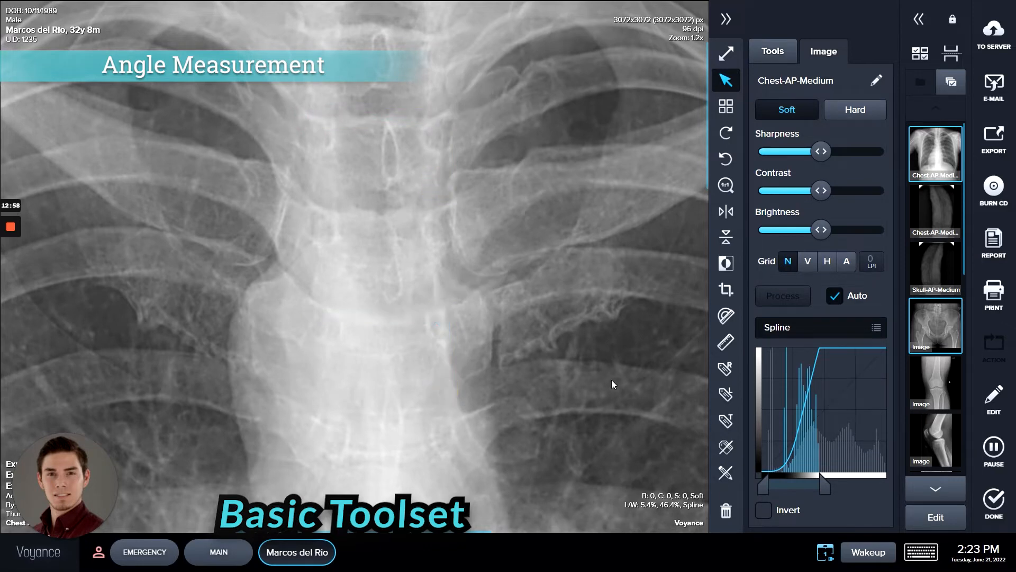
Draw a horizontal two-point measurement about 2.38 in long across the middle of the spine, and return to selection mode
{"action": "scroll", "coordinate": [403, 322], "scroll_direction": "down", "scroll_amount": 6}
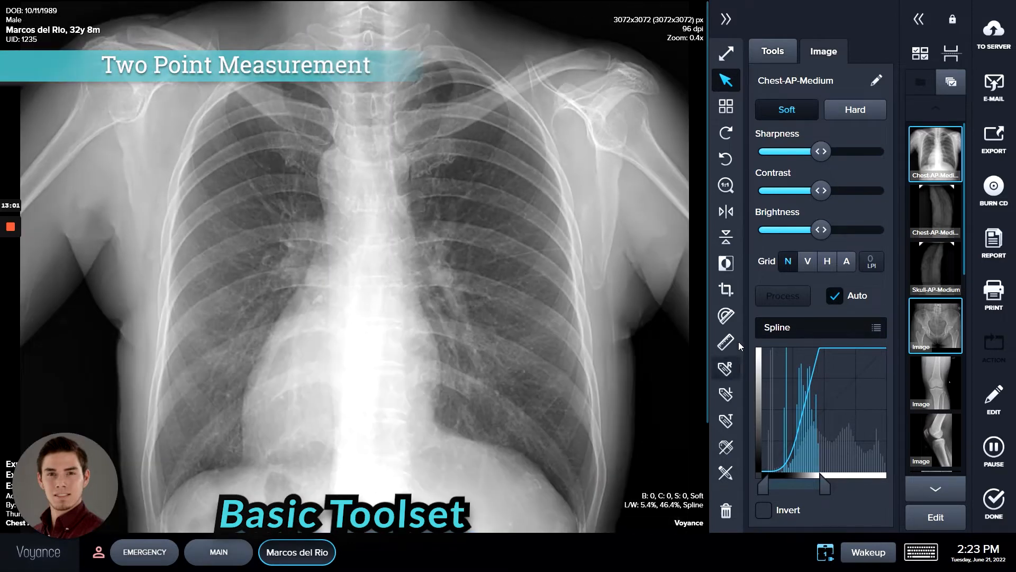
{"action": "left_click", "coordinate": [733, 343]}
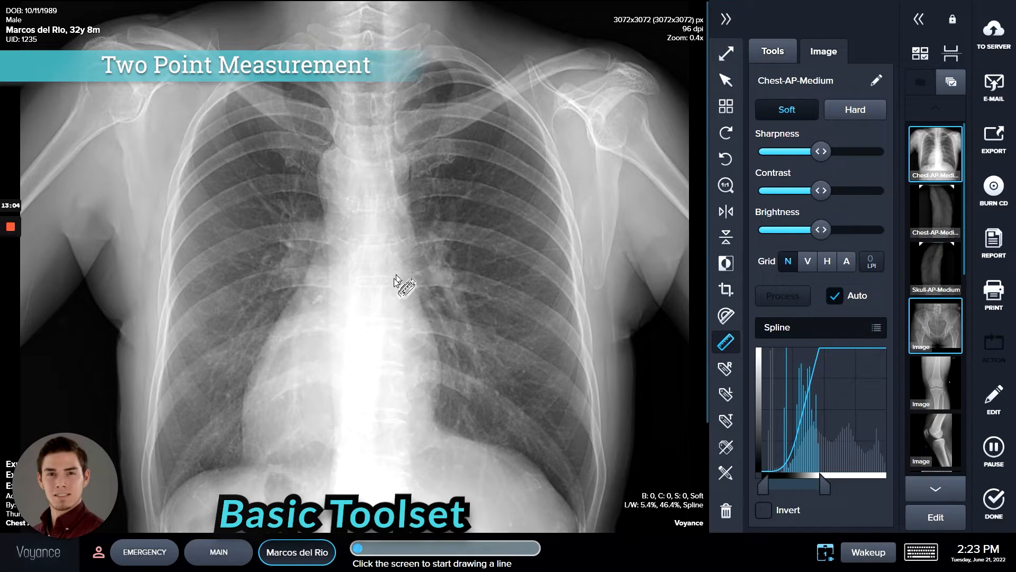
{"action": "left_click", "coordinate": [351, 278]}
{"action": "mouse_move", "coordinate": [351, 277]}
{"action": "left_mouse_down"}
{"action": "mouse_move", "coordinate": [400, 278]}
{"action": "mouse_move", "coordinate": [397, 244]}
{"action": "mouse_move", "coordinate": [369, 238]}
{"action": "mouse_move", "coordinate": [377, 303]}
{"action": "mouse_move", "coordinate": [400, 272]}
{"action": "mouse_move", "coordinate": [413, 300]}
{"action": "left_mouse_up"}
{"action": "scroll", "coordinate": [395, 290], "scroll_direction": "up", "scroll_amount": 3}
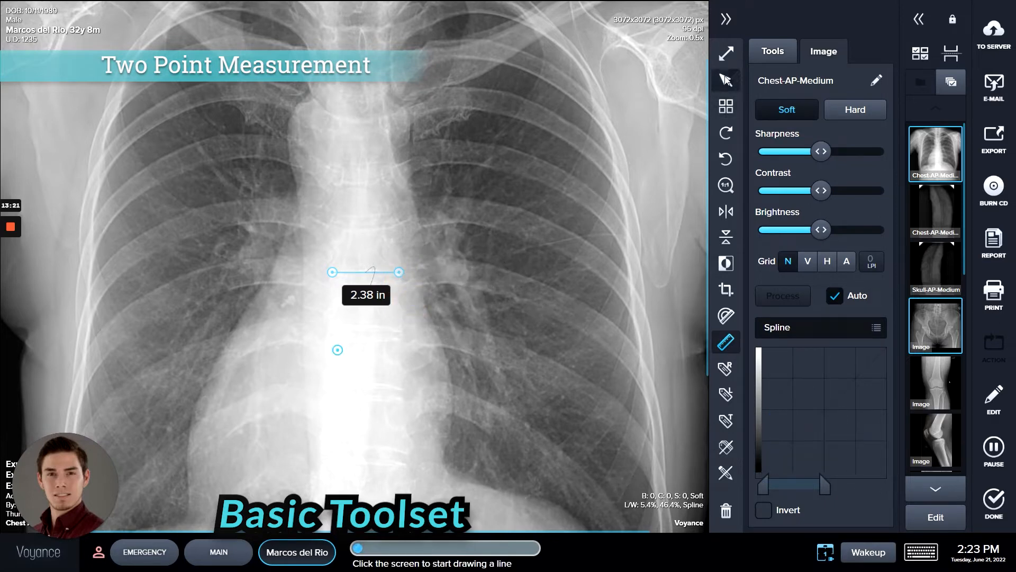
{"action": "left_click", "coordinate": [725, 80]}
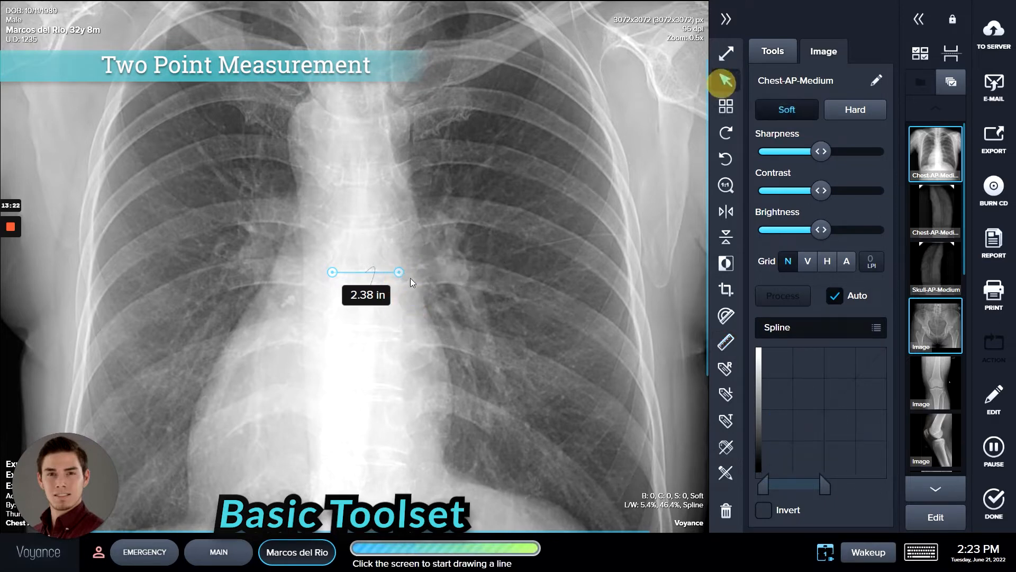
Shift both endpoints of the spine measurement line upward, making it about 2.5 in long, and delete the line
{"action": "left_click", "coordinate": [400, 274]}
{"action": "left_click_drag", "start_coordinate": [401, 278], "coordinate": [402, 254]}
{"action": "left_click_drag", "start_coordinate": [331, 272], "coordinate": [332, 257]}
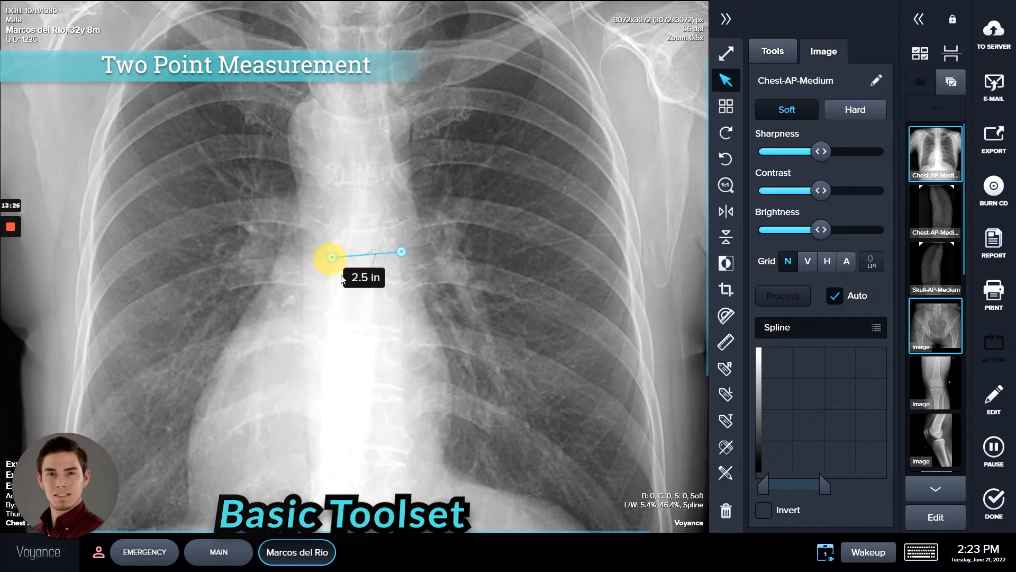
{"action": "left_click", "coordinate": [356, 280]}
{"action": "left_click", "coordinate": [401, 256]}
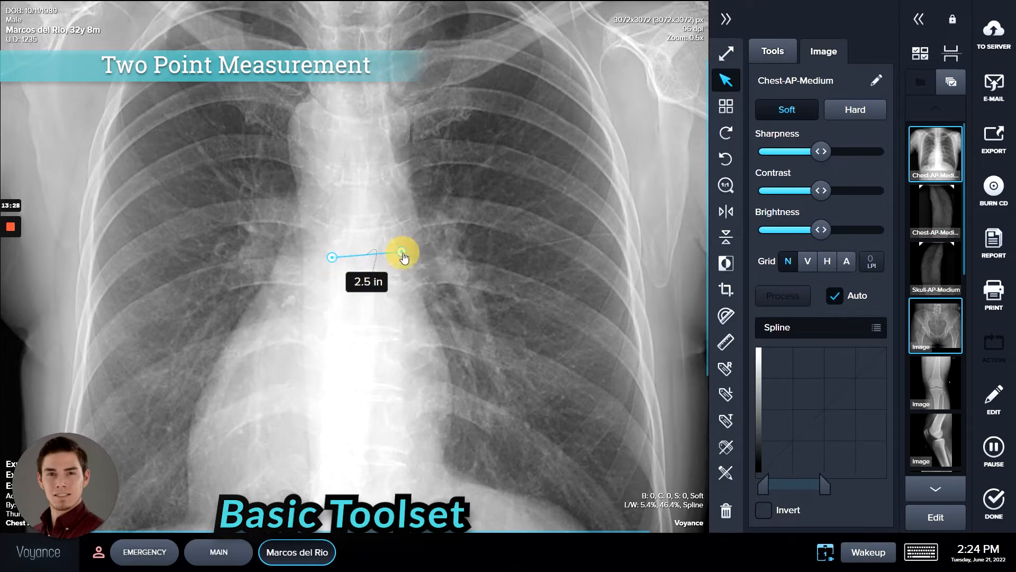
{"action": "key", "text": "Delete"}
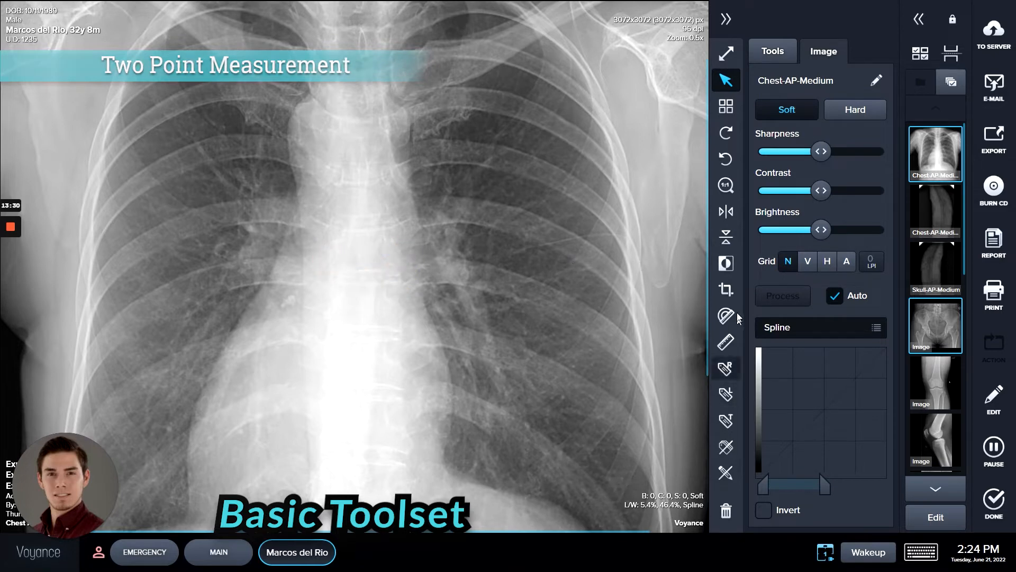
Place an R label over the upper lung on the image's right side, enlarge it and rotate it slightly counterclockwise
{"action": "left_click", "coordinate": [736, 368]}
{"action": "left_click", "coordinate": [531, 145]}
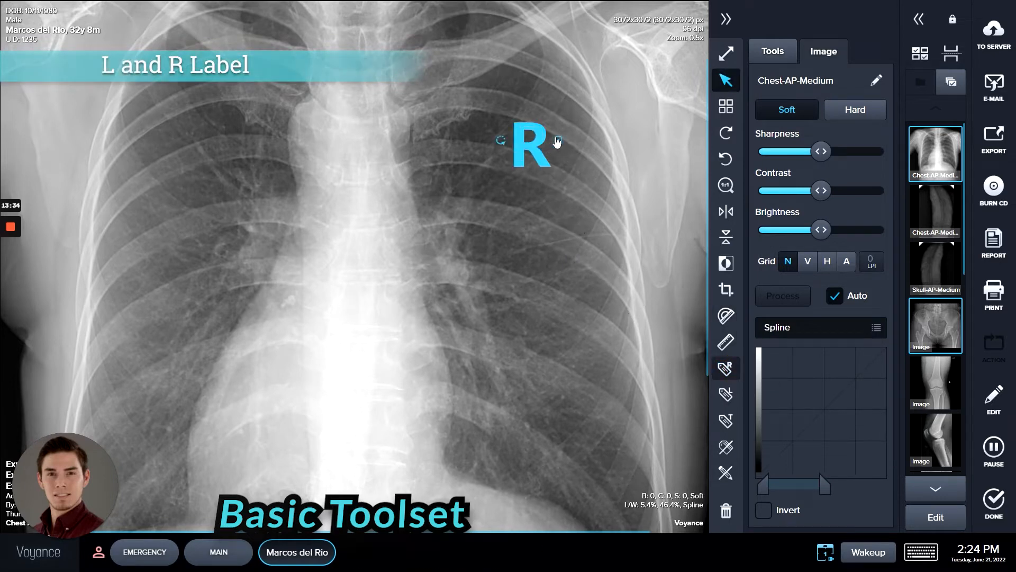
{"action": "left_click_drag", "start_coordinate": [558, 141], "coordinate": [577, 140]}
{"action": "mouse_move", "coordinate": [492, 143]}
{"action": "left_mouse_down"}
{"action": "mouse_move", "coordinate": [460, 164]}
{"action": "mouse_move", "coordinate": [483, 109]}
{"action": "mouse_move", "coordinate": [483, 150]}
{"action": "left_mouse_up"}
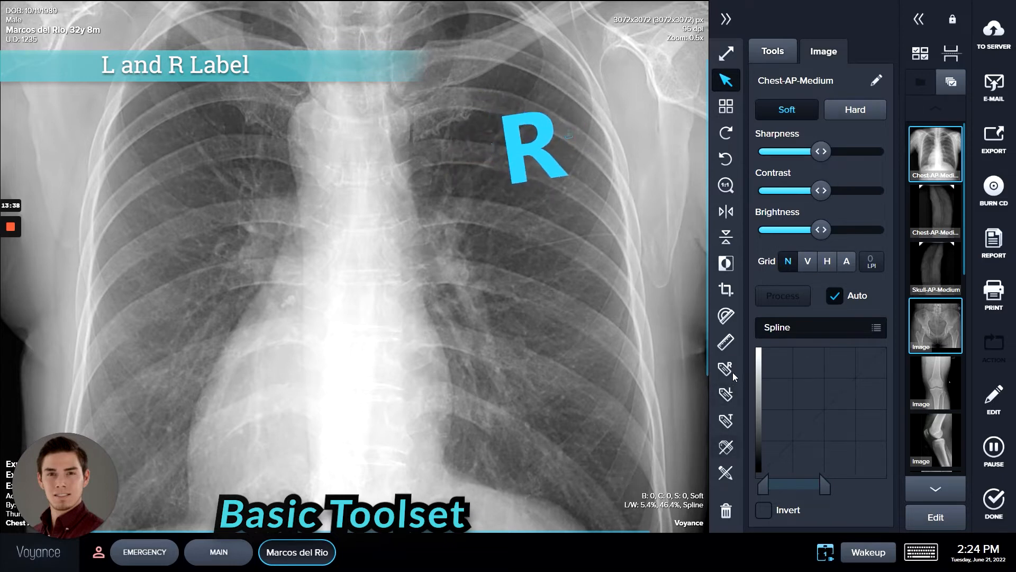
Place an L label over the upper ribs on the image's left side, enlarge it and rotate it slightly clockwise
{"action": "left_click", "coordinate": [726, 394]}
{"action": "left_click", "coordinate": [122, 149]}
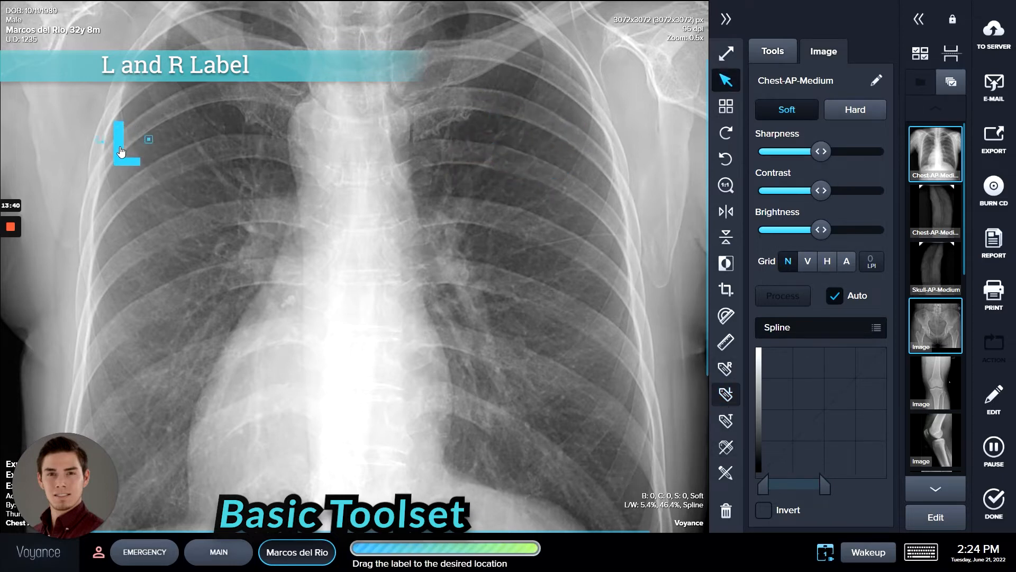
{"action": "left_click_drag", "start_coordinate": [151, 139], "coordinate": [163, 142]}
{"action": "left_click_drag", "start_coordinate": [86, 142], "coordinate": [75, 142]}
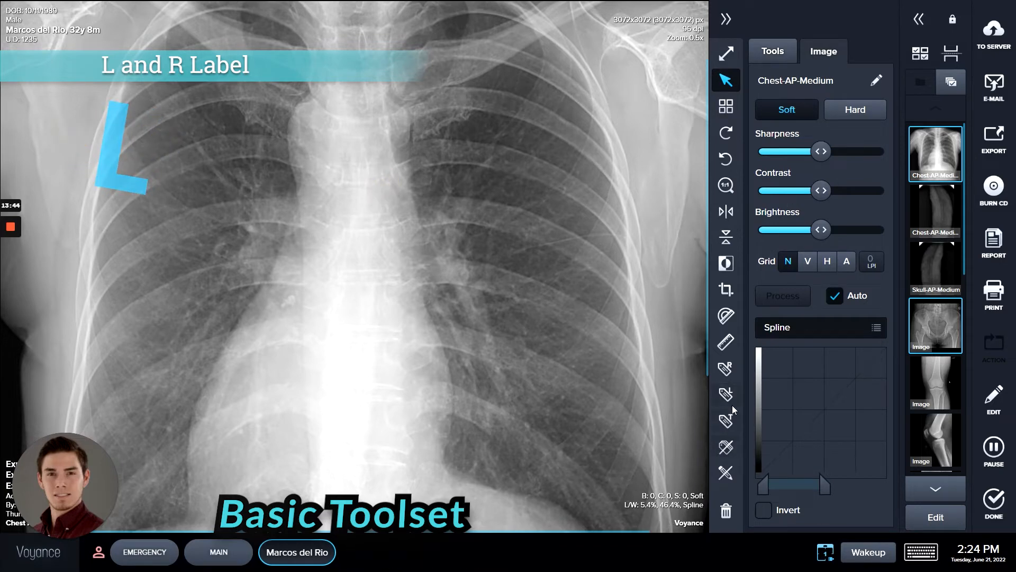
Add a free text label over the upper spine and set its text to "Hello World"
{"action": "left_click", "coordinate": [716, 421]}
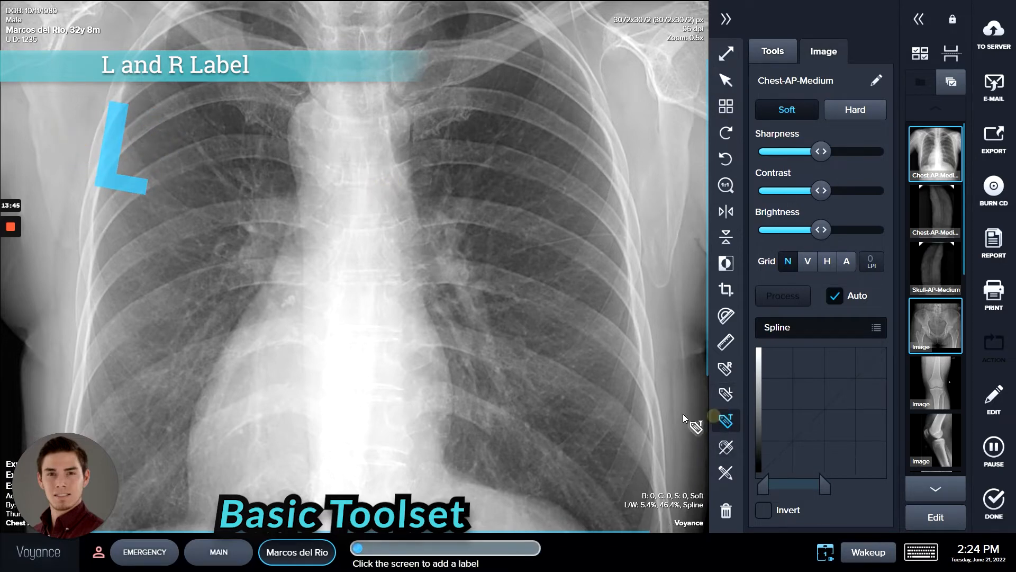
{"action": "left_click", "coordinate": [337, 147]}
{"action": "left_click_drag", "start_coordinate": [337, 147], "coordinate": [393, 184]}
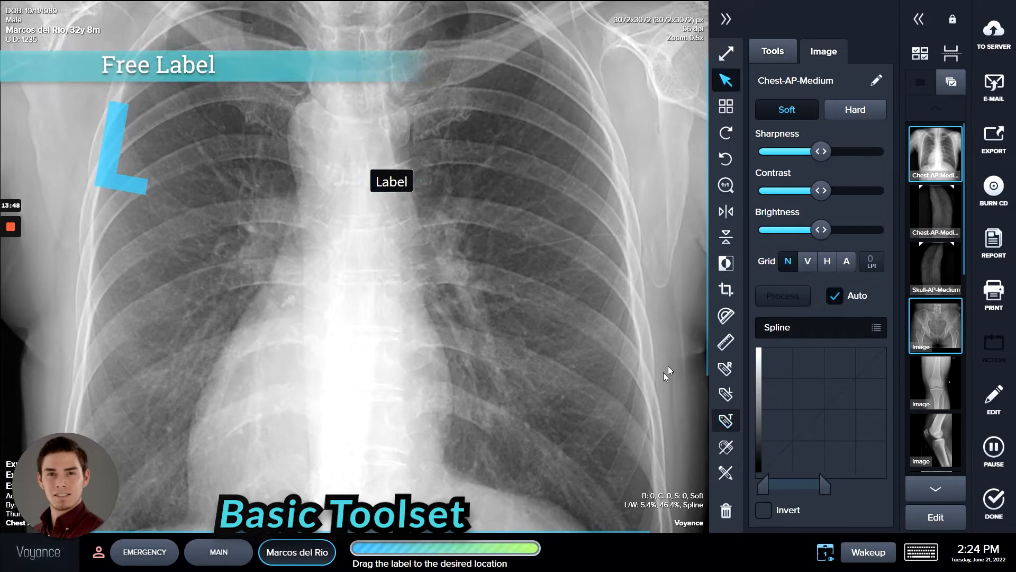
{"action": "left_click", "coordinate": [405, 188]}
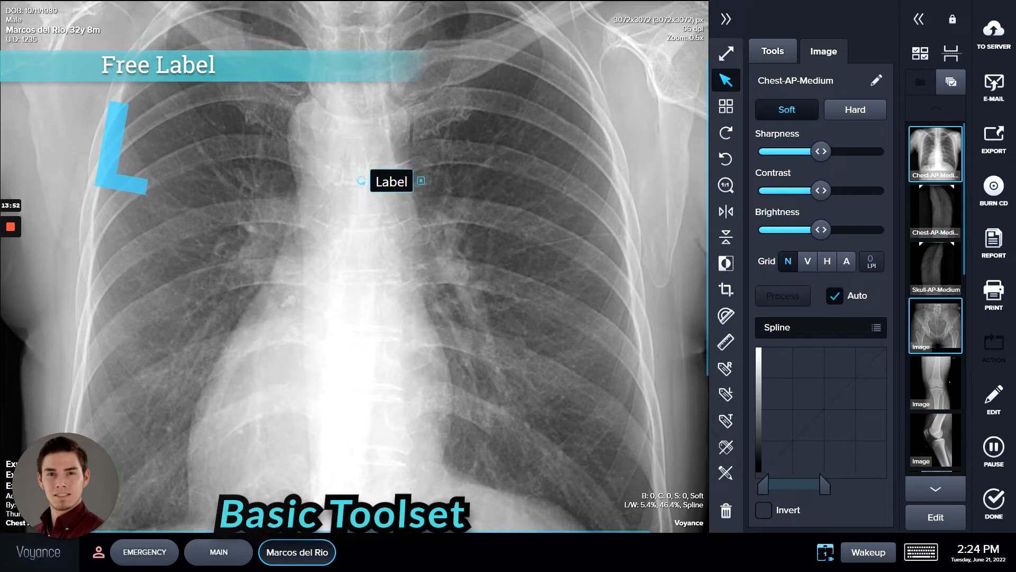
{"action": "double_click", "coordinate": [391, 183]}
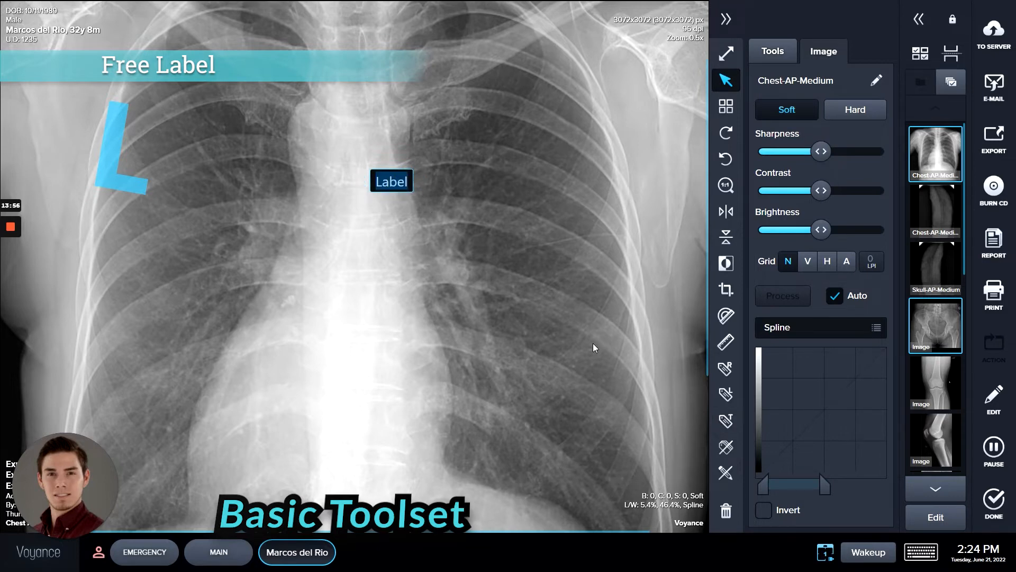
{"action": "type", "text": "Hello World"}
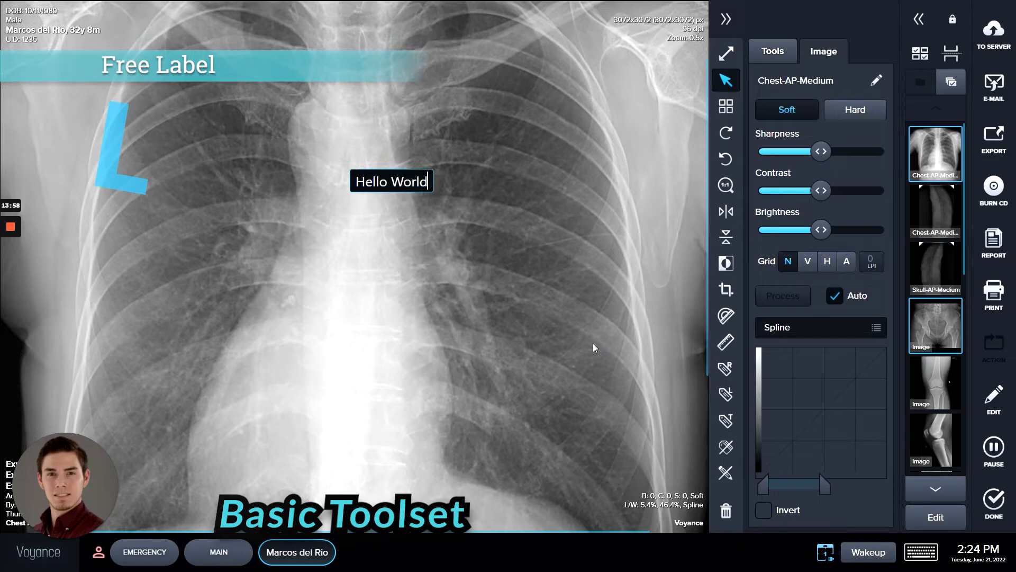
Move the "Hello World" label off the spine to the upper lung on the image's right side, enlarging it and tilting it slightly counterclockwise
{"action": "left_click", "coordinate": [594, 347]}
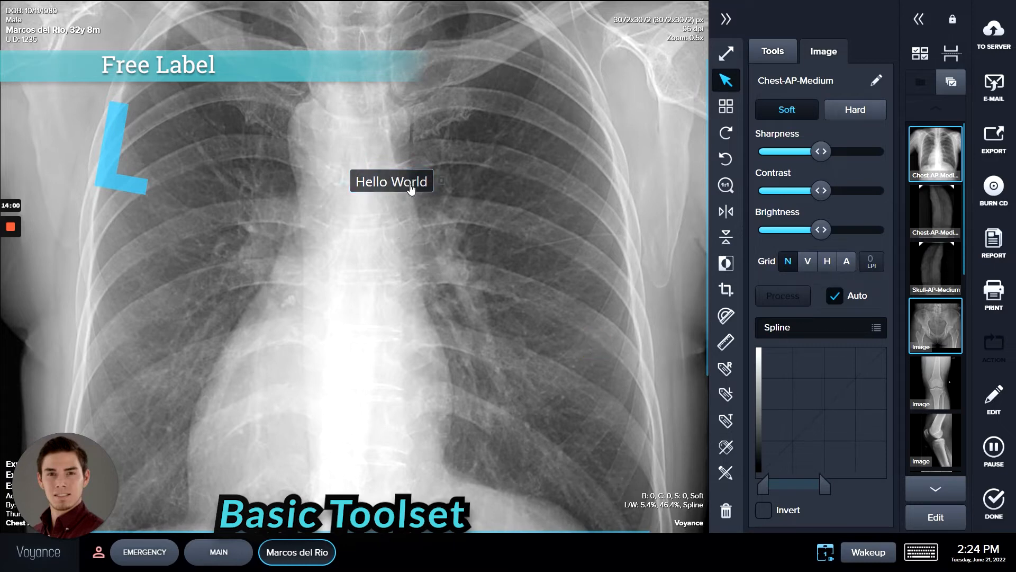
{"action": "left_click_drag", "start_coordinate": [419, 189], "coordinate": [455, 237]}
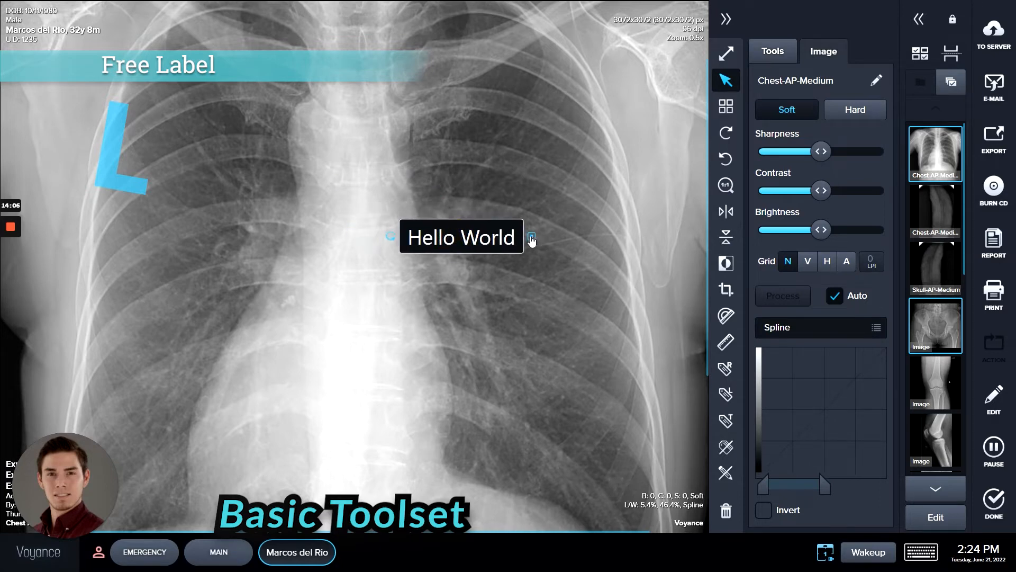
{"action": "mouse_move", "coordinate": [529, 236]}
{"action": "left_mouse_down"}
{"action": "mouse_move", "coordinate": [545, 236]}
{"action": "mouse_move", "coordinate": [532, 238]}
{"action": "left_mouse_up"}
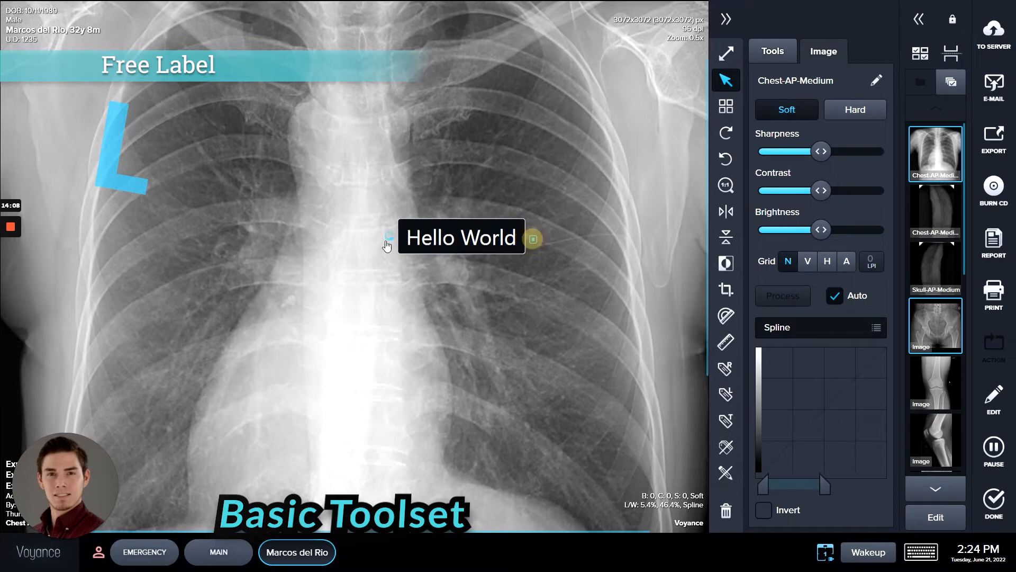
{"action": "left_click_drag", "start_coordinate": [388, 236], "coordinate": [362, 240]}
{"action": "left_click_drag", "start_coordinate": [464, 239], "coordinate": [522, 302]}
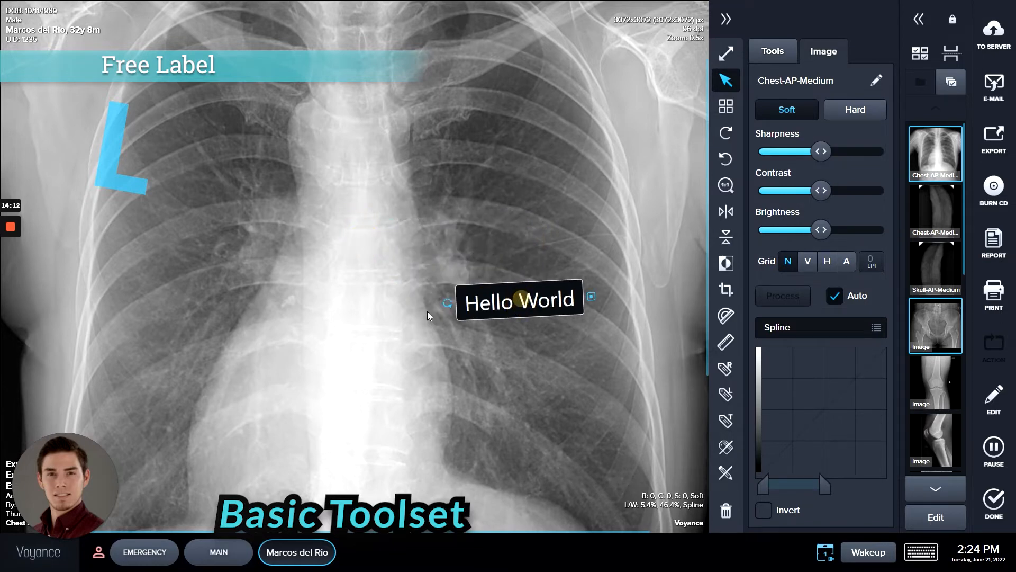
{"action": "left_click_drag", "start_coordinate": [446, 302], "coordinate": [438, 296]}
{"action": "left_click_drag", "start_coordinate": [513, 299], "coordinate": [527, 169]}
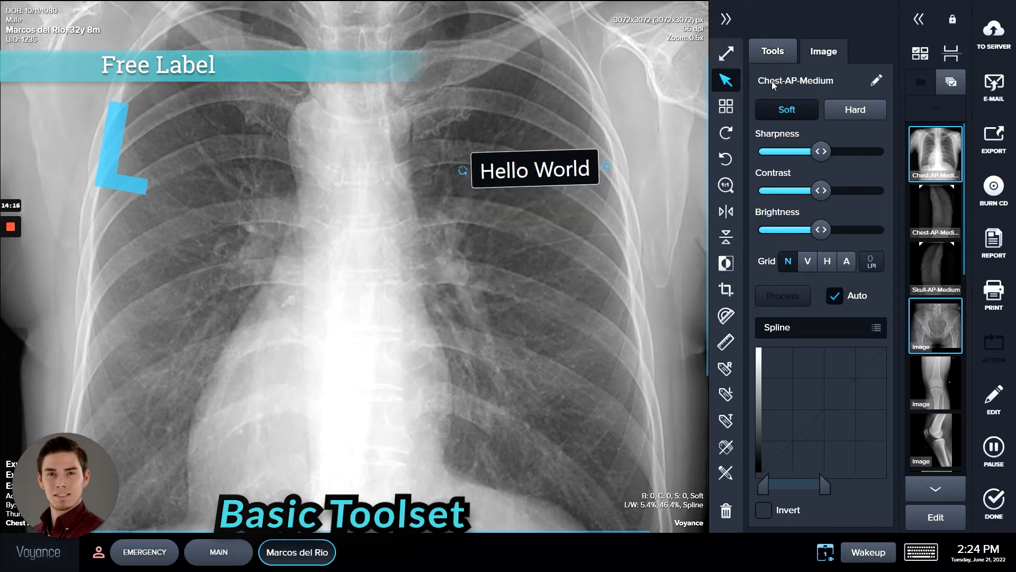
Delete the "Hello World" text label and the L label from the chest image
{"action": "left_click", "coordinate": [724, 73]}
{"action": "left_click", "coordinate": [557, 167]}
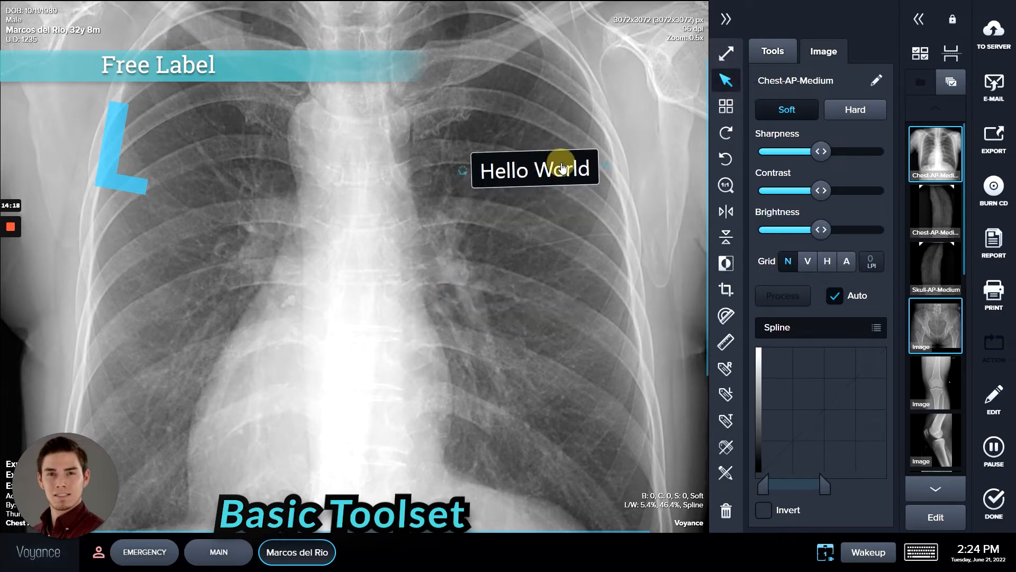
{"action": "key", "text": "Delete"}
{"action": "left_click", "coordinate": [131, 187]}
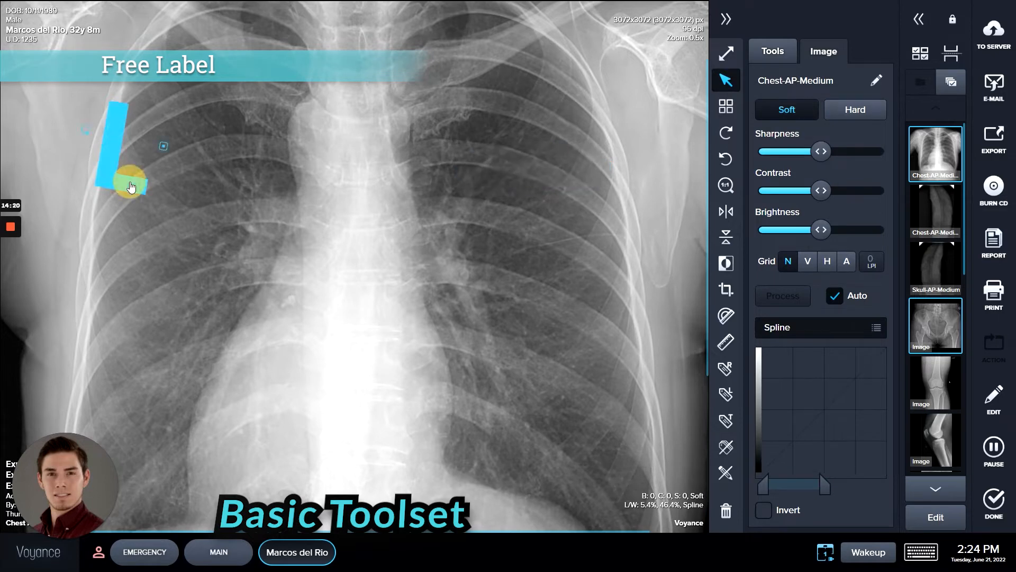
{"action": "key", "text": "Delete"}
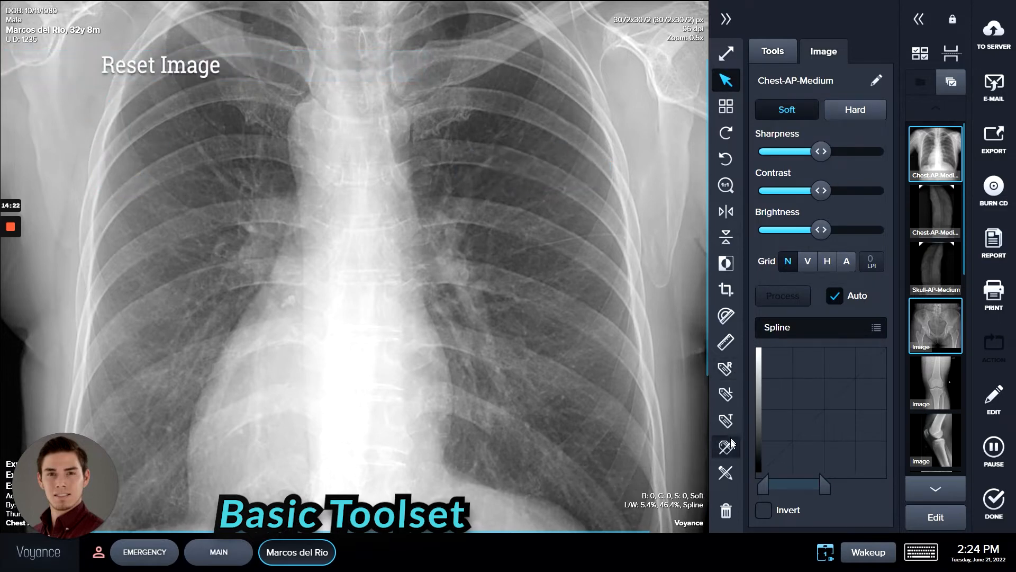
Place an R label over the middle of the lung on the image's left side
{"action": "left_click", "coordinate": [726, 395]}
{"action": "left_click", "coordinate": [725, 365]}
{"action": "left_click", "coordinate": [295, 261]}
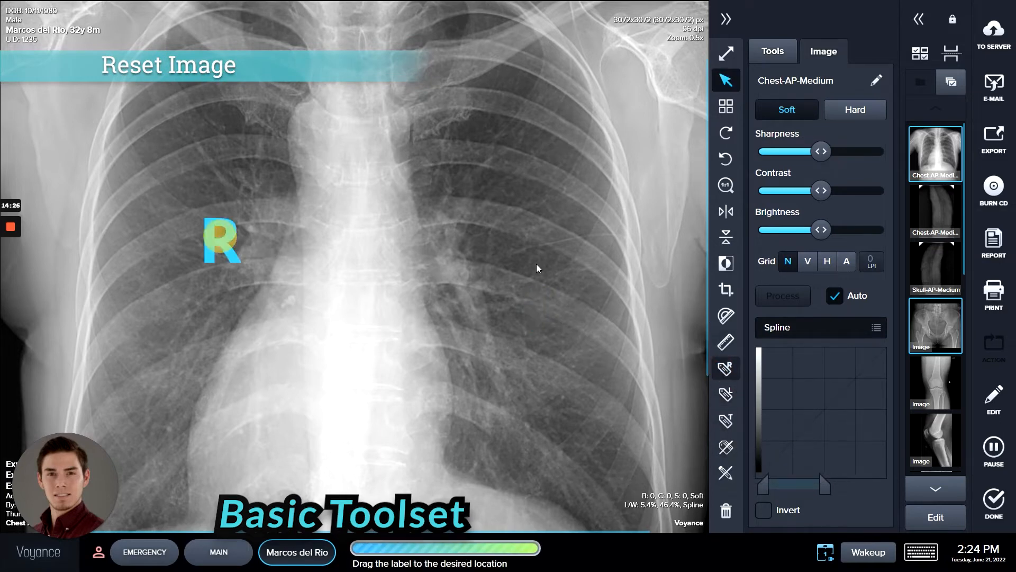
Add an enlarged free text label reading "asdhdsafg" over the lung on the image's right side and shift it slightly downward
{"action": "left_click", "coordinate": [726, 421]}
{"action": "left_click", "coordinate": [495, 173]}
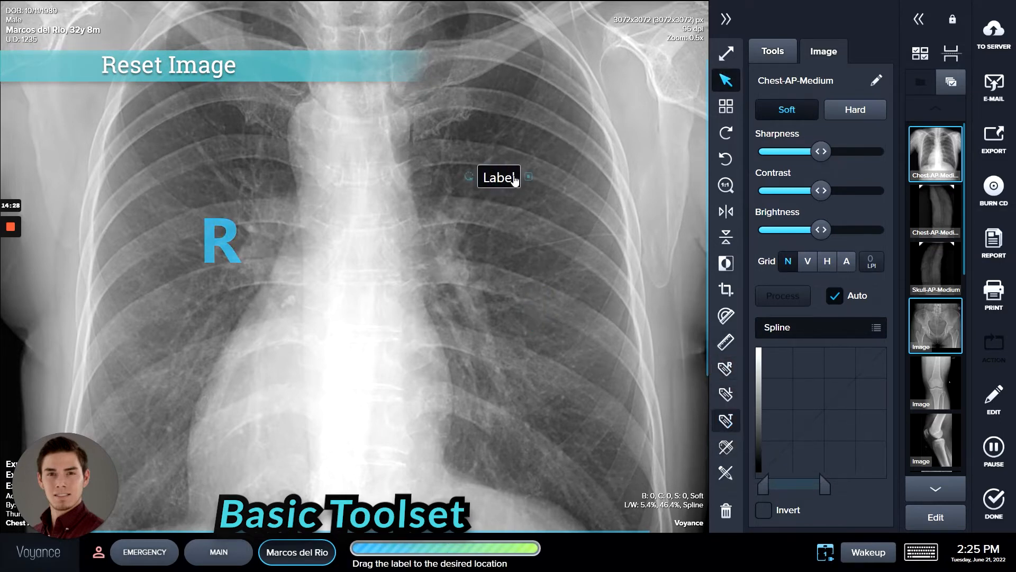
{"action": "double_click", "coordinate": [491, 186]}
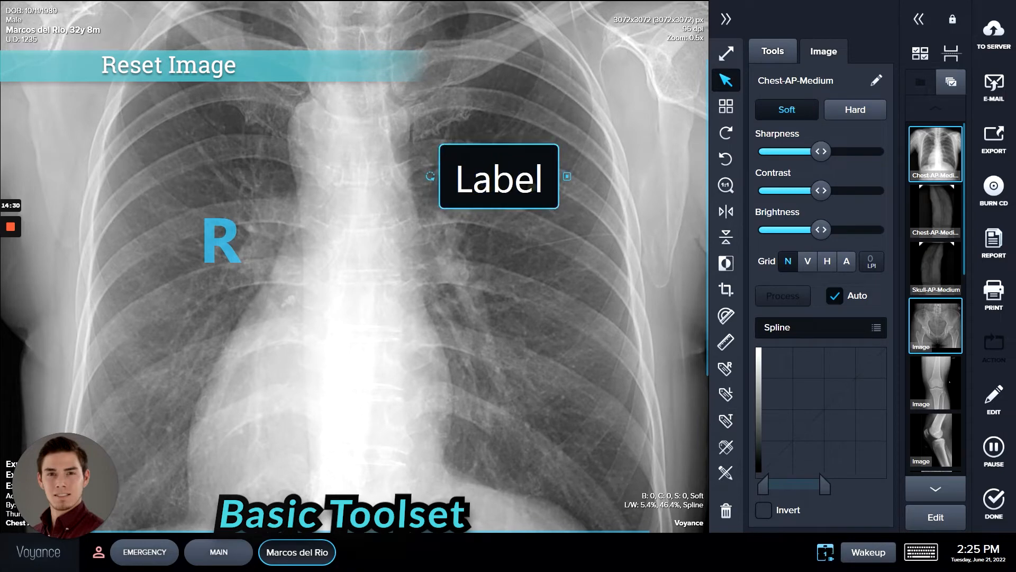
{"action": "type", "text": "asdhdsafg"}
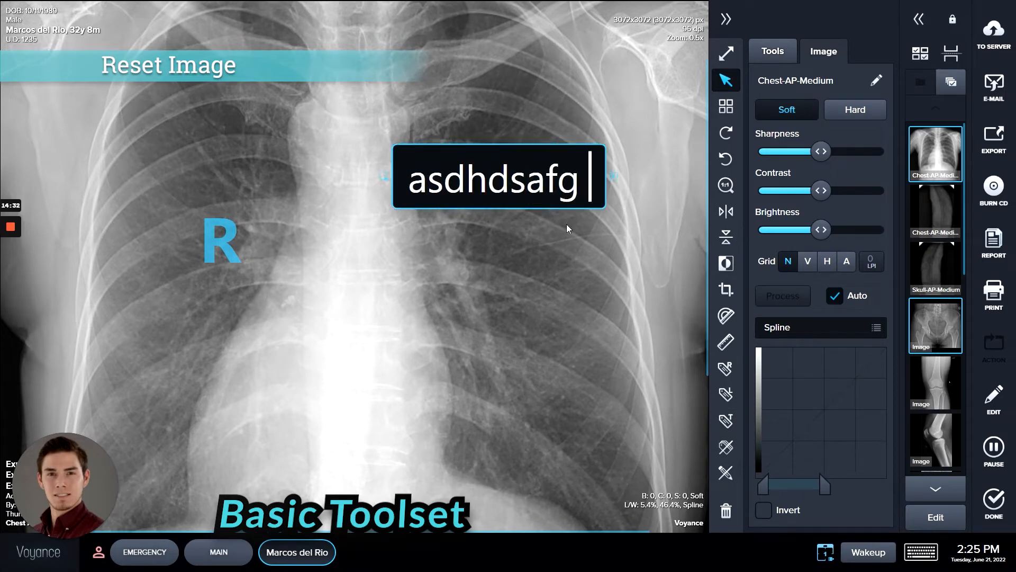
{"action": "left_click", "coordinate": [577, 244]}
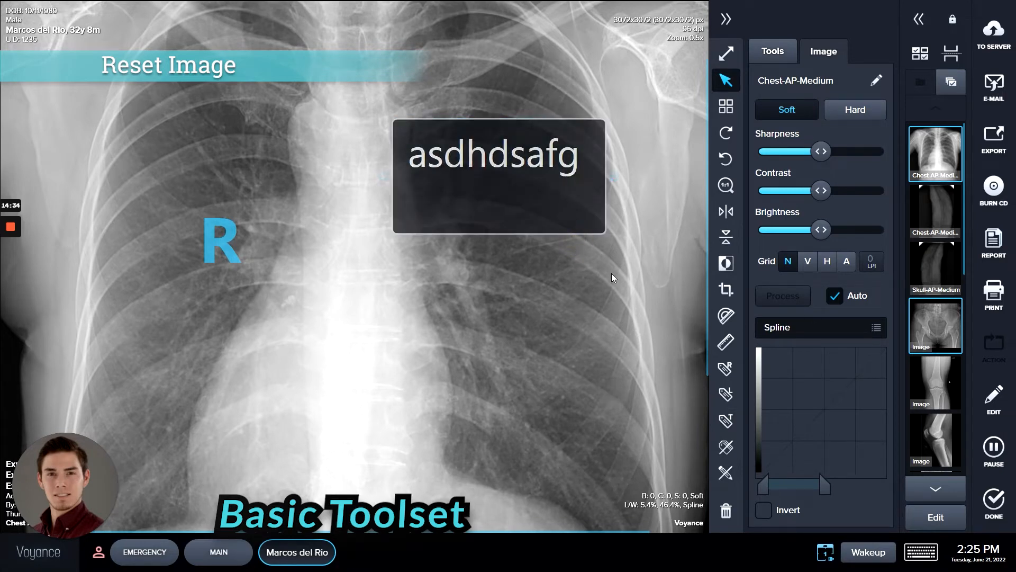
{"action": "left_click_drag", "start_coordinate": [558, 172], "coordinate": [565, 236]}
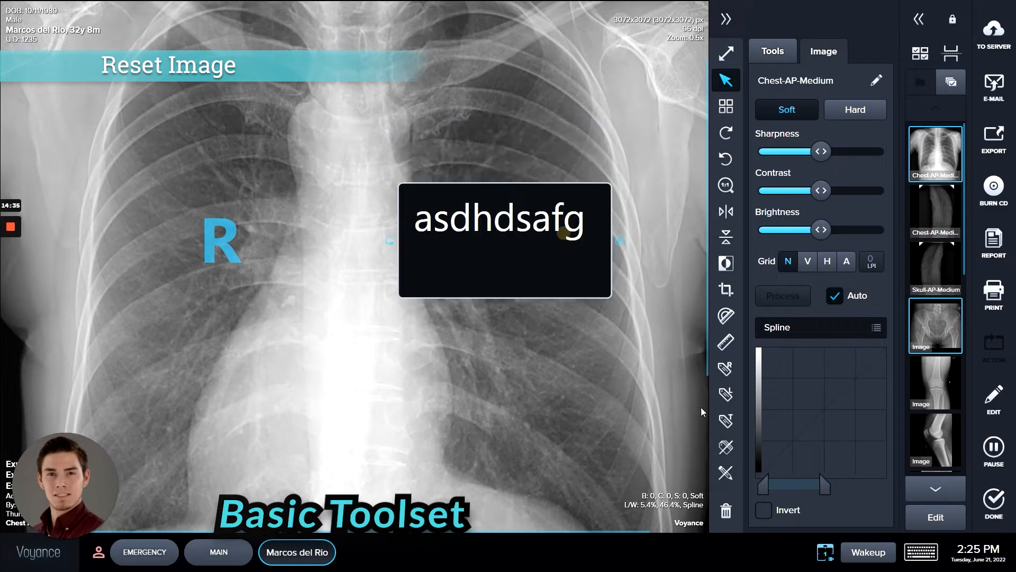
Reset the chest image to its original state, discarding all edits
{"action": "left_click", "coordinate": [726, 472]}
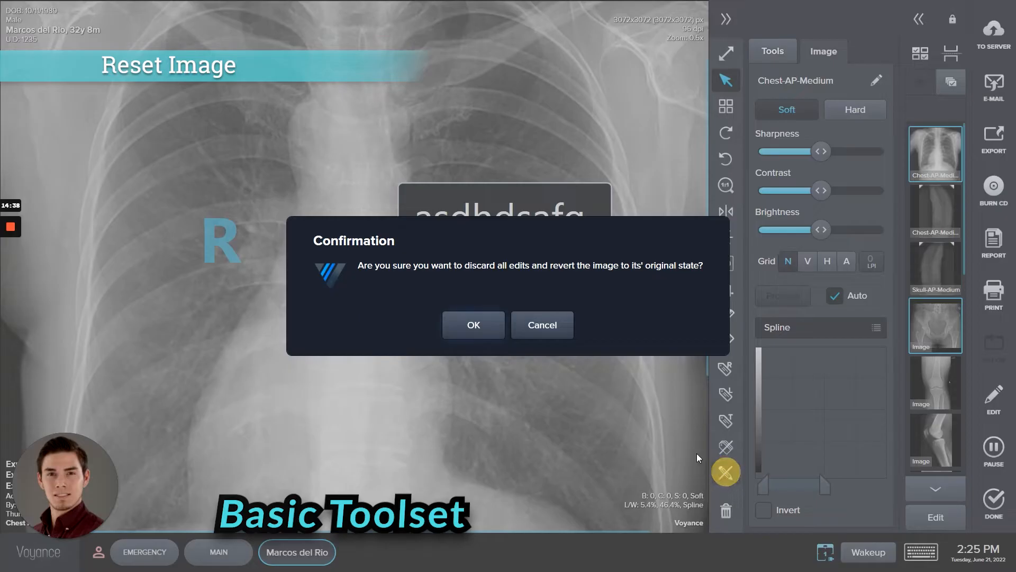
{"action": "left_click", "coordinate": [478, 326]}
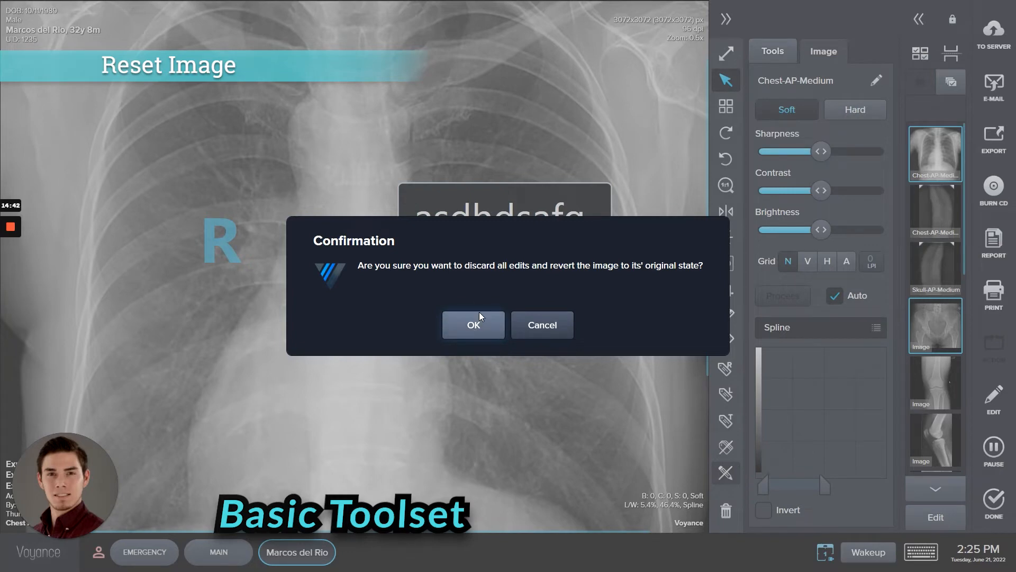
{"action": "left_click", "coordinate": [488, 319]}
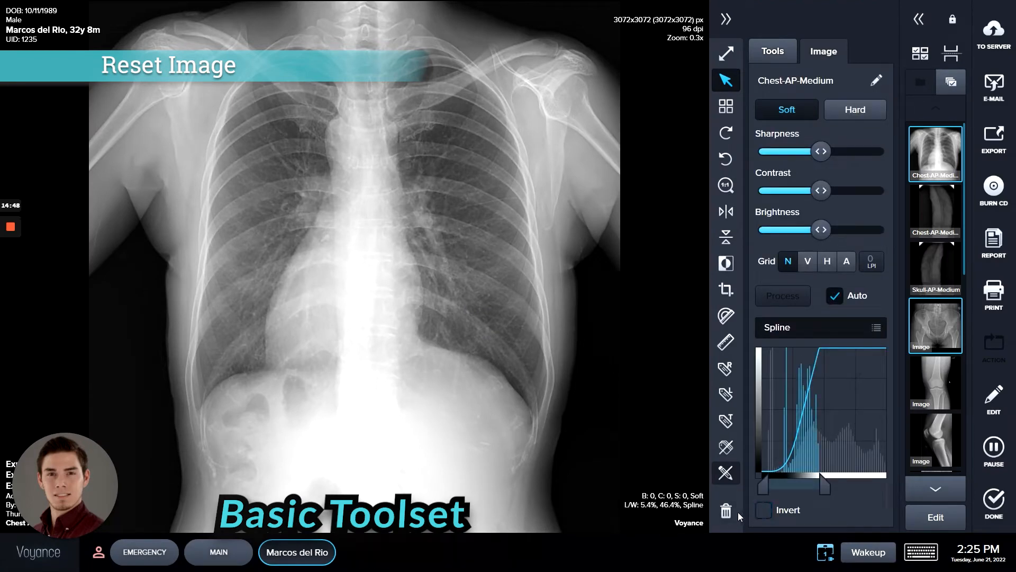
Reject the Skull-AP-Medium shot with Artifacts as the rejection reason
{"action": "left_click", "coordinate": [945, 264]}
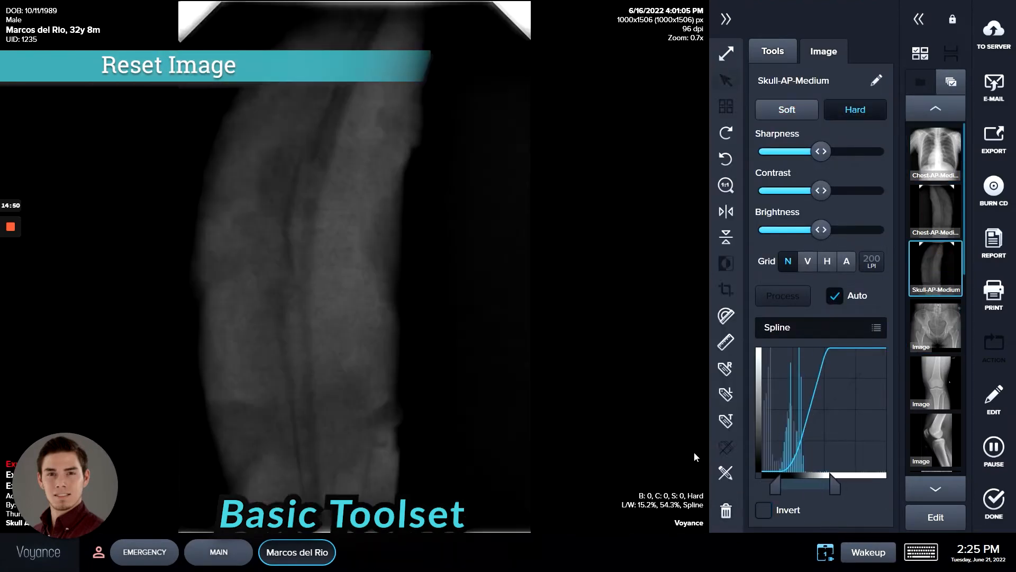
{"action": "left_click", "coordinate": [726, 509]}
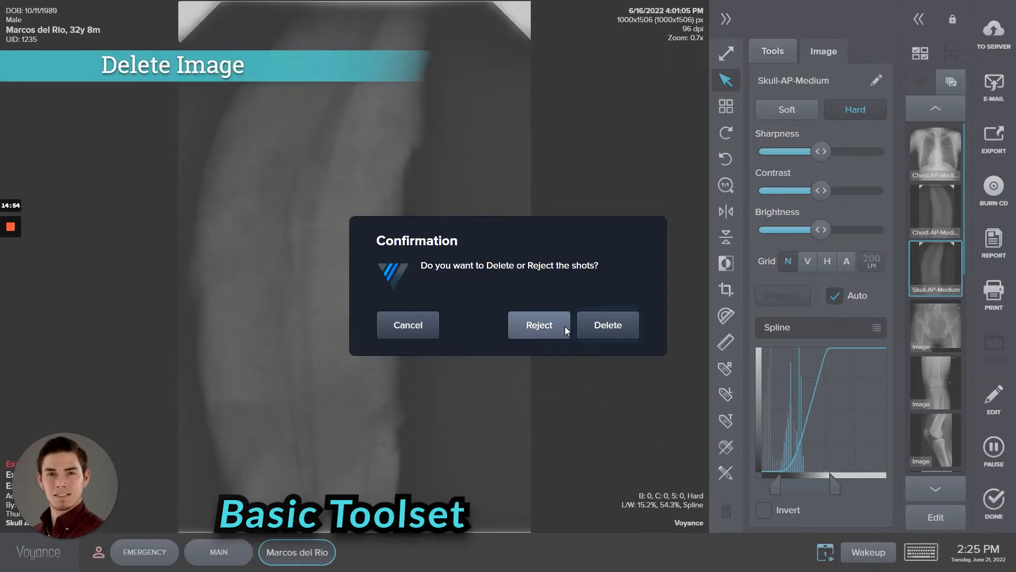
{"action": "left_click", "coordinate": [538, 324]}
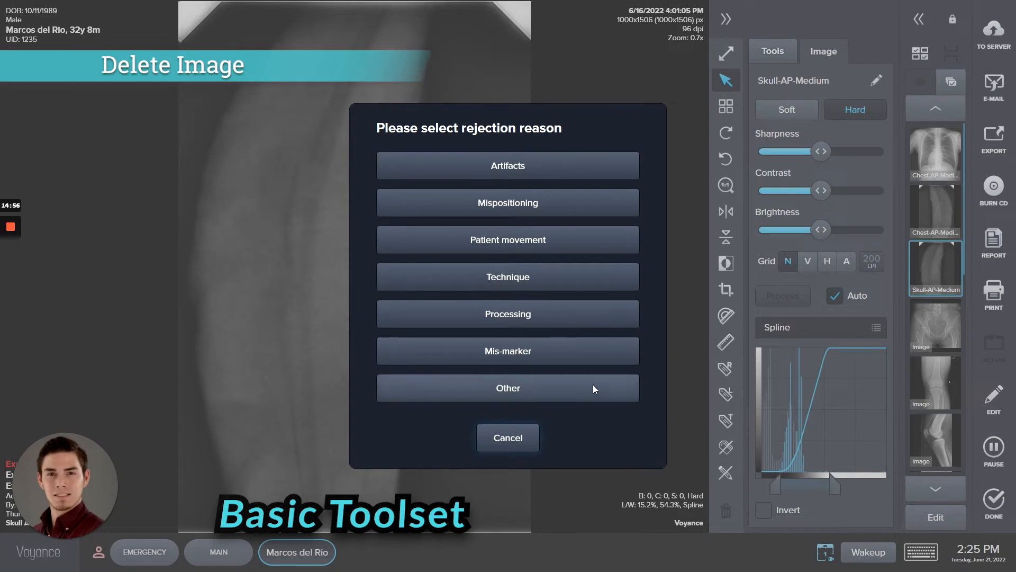
{"action": "left_click", "coordinate": [544, 165]}
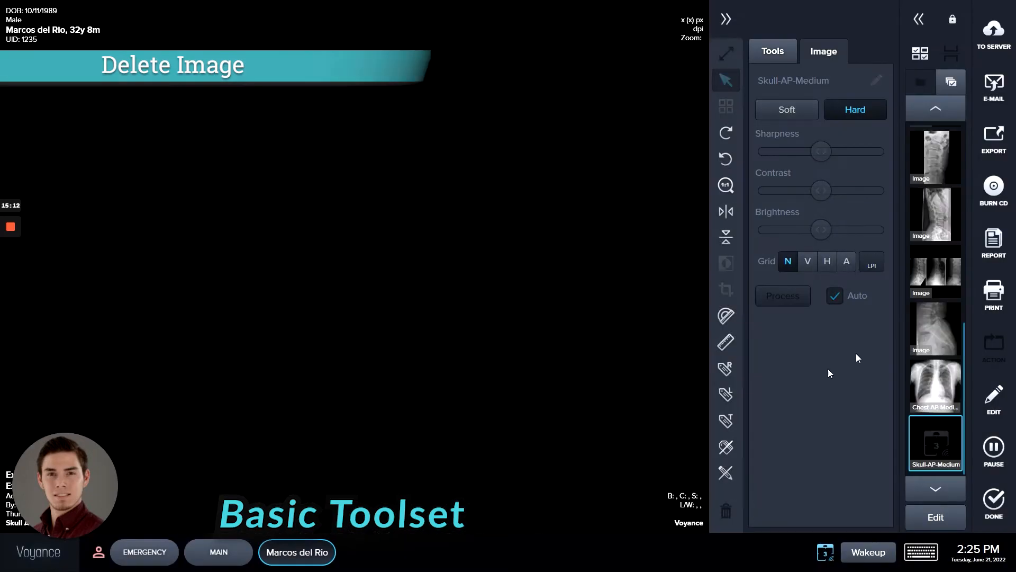
Find the labelled cervical vertebrae diagram among the study's images and delete it
{"action": "scroll", "coordinate": [945, 395], "scroll_direction": "up", "scroll_amount": 5}
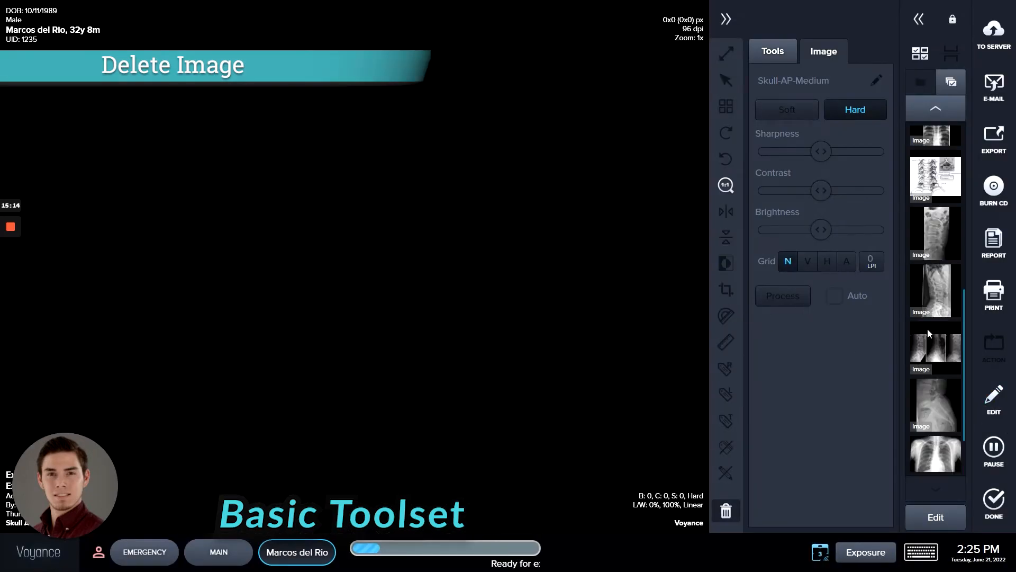
{"action": "left_click", "coordinate": [949, 437]}
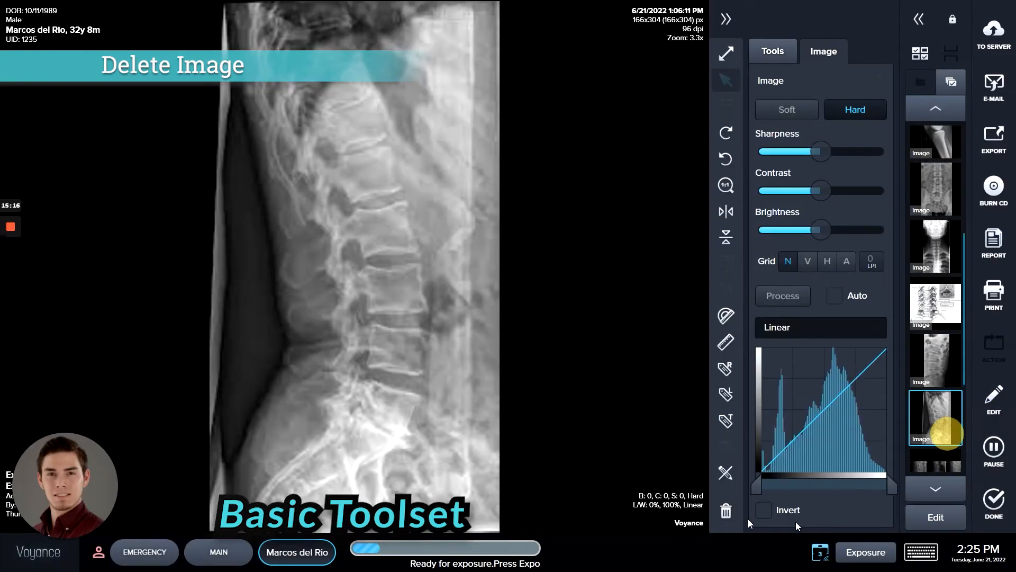
{"action": "left_click", "coordinate": [939, 325]}
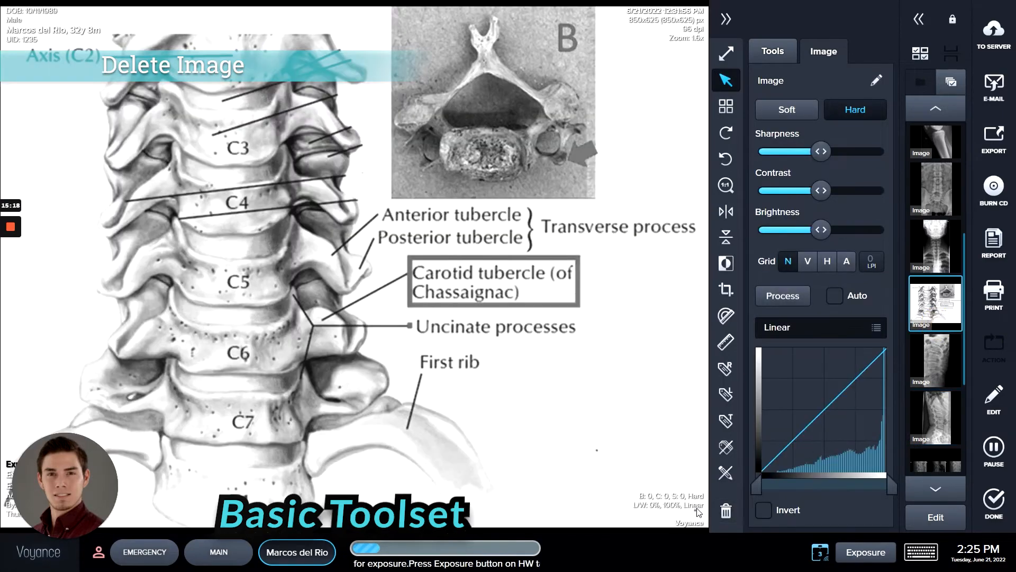
{"action": "left_click", "coordinate": [723, 509]}
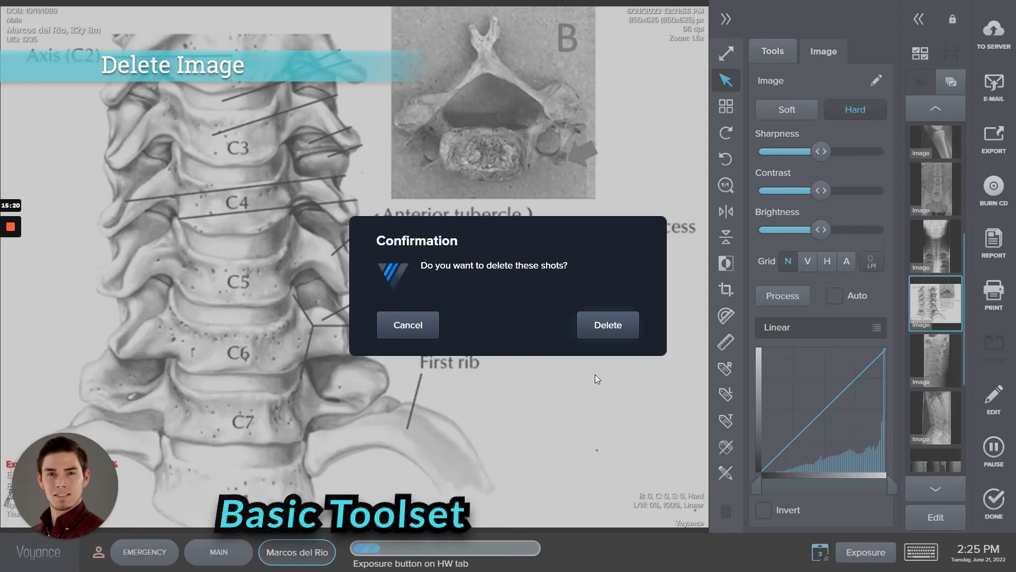
{"action": "left_click", "coordinate": [628, 318]}
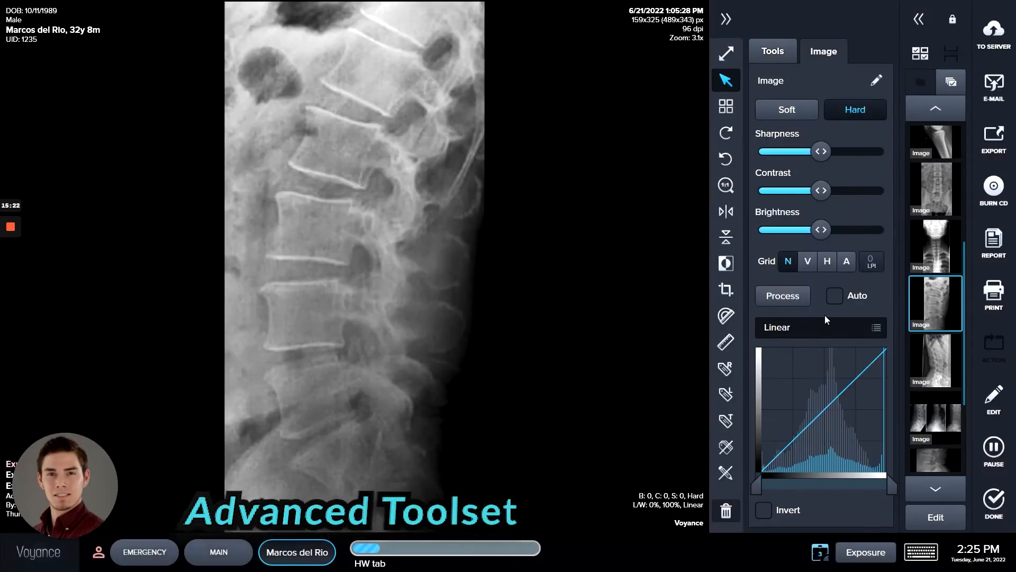
Open the first Chest-AP-Medium image with the advanced tool list displayed from its beginning
{"action": "scroll", "coordinate": [934, 212], "scroll_direction": "up", "scroll_amount": 5}
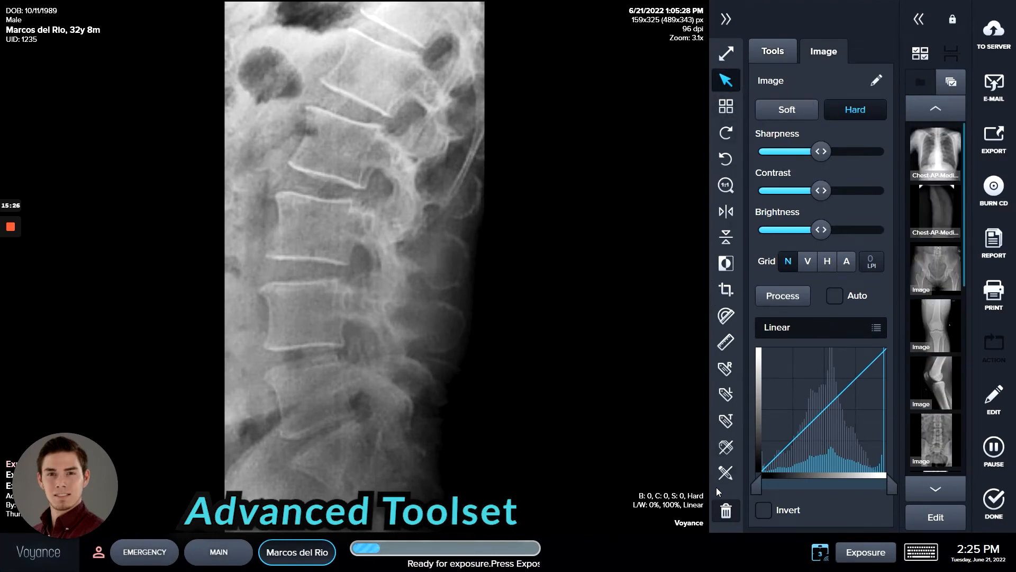
{"action": "left_click", "coordinate": [774, 53]}
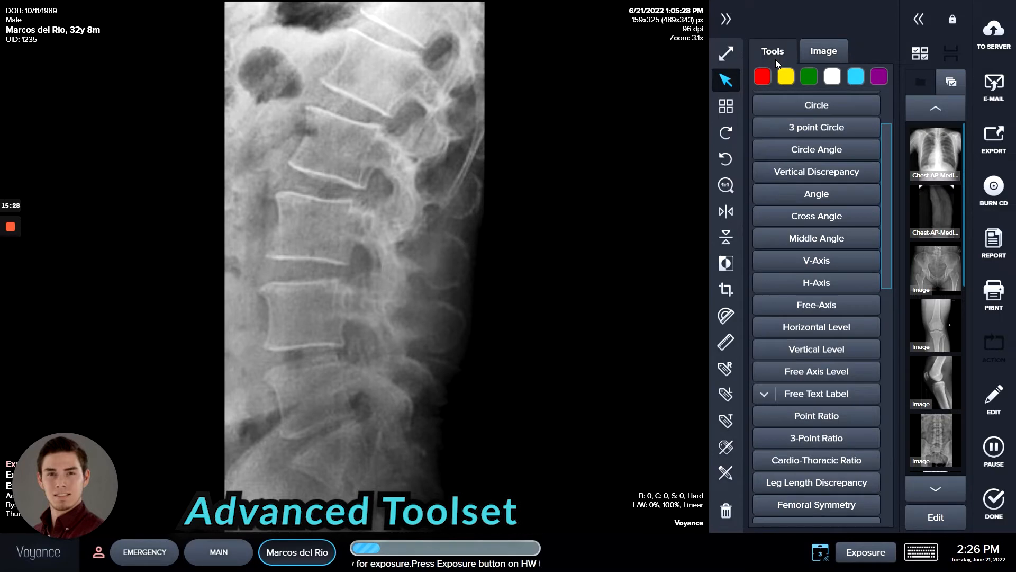
{"action": "left_click", "coordinate": [938, 154]}
{"action": "scroll", "coordinate": [802, 197], "scroll_direction": "up", "scroll_amount": 3}
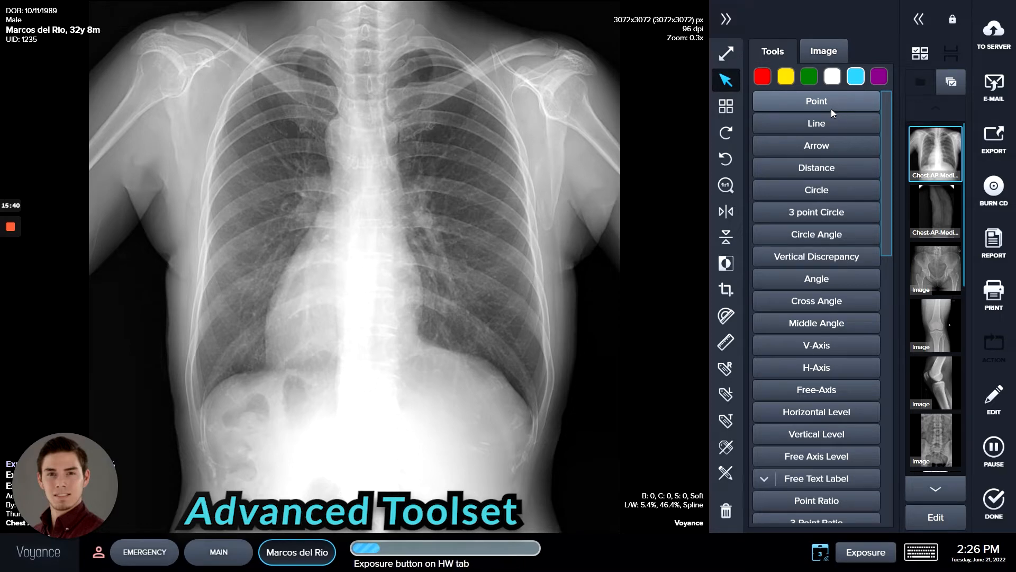
Place two Point markers along the upper spine on the chest image, one below the other
{"action": "left_click", "coordinate": [801, 109]}
{"action": "scroll", "coordinate": [365, 146], "scroll_direction": "up", "scroll_amount": 5}
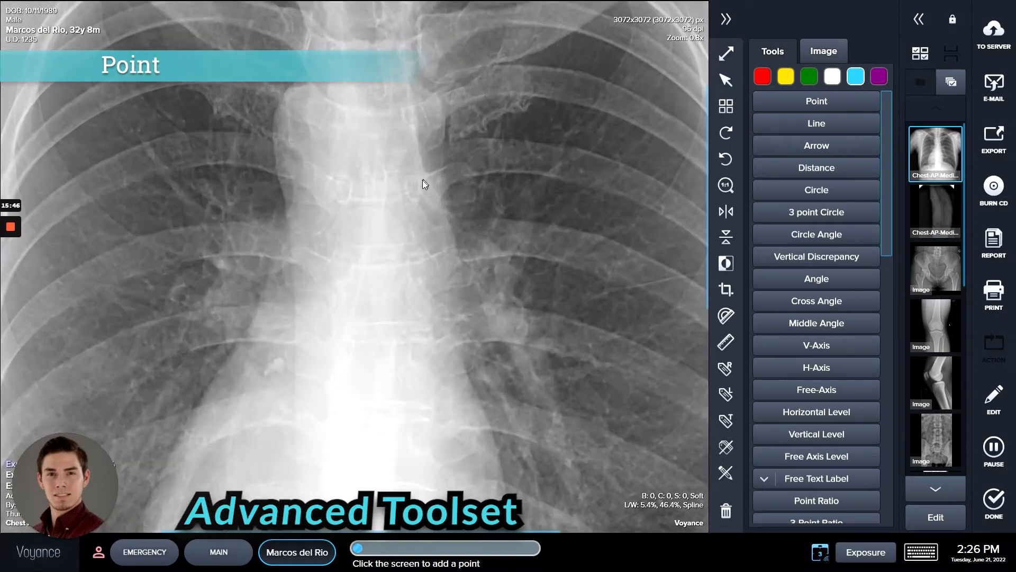
{"action": "left_click", "coordinate": [406, 191]}
{"action": "left_click", "coordinate": [406, 193]}
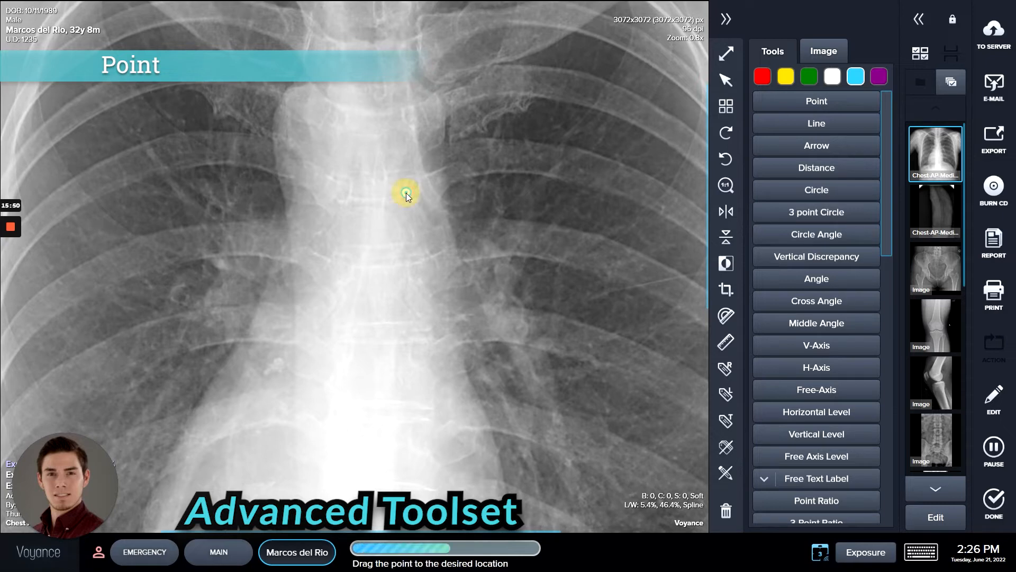
{"action": "left_click", "coordinate": [420, 251]}
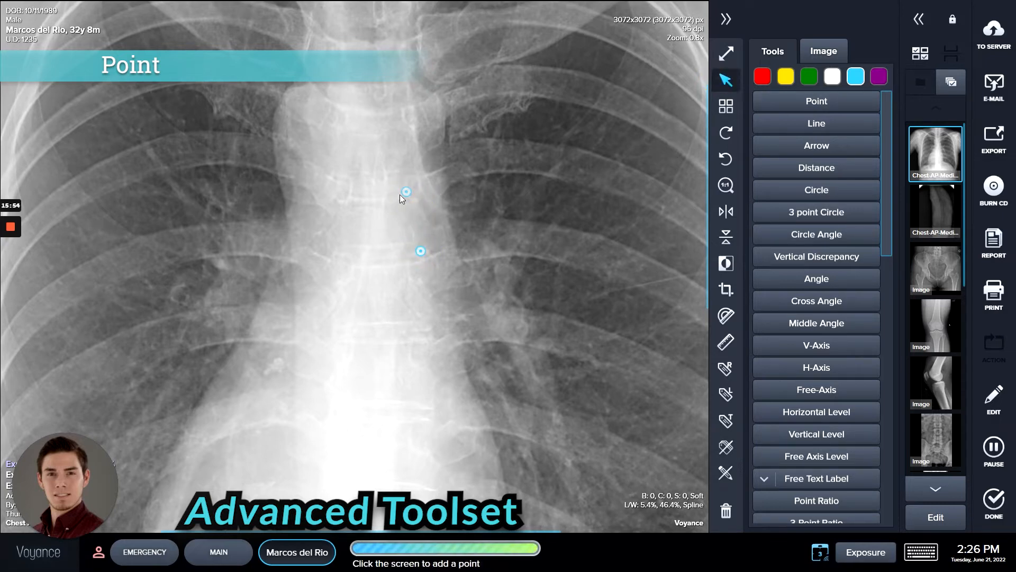
Move both point markers off the spine onto the lung at the image's right side and delete the lower one
{"action": "mouse_move", "coordinate": [406, 193]}
{"action": "left_mouse_down"}
{"action": "mouse_move", "coordinate": [458, 189]}
{"action": "mouse_move", "coordinate": [493, 124]}
{"action": "mouse_move", "coordinate": [485, 130]}
{"action": "left_mouse_up"}
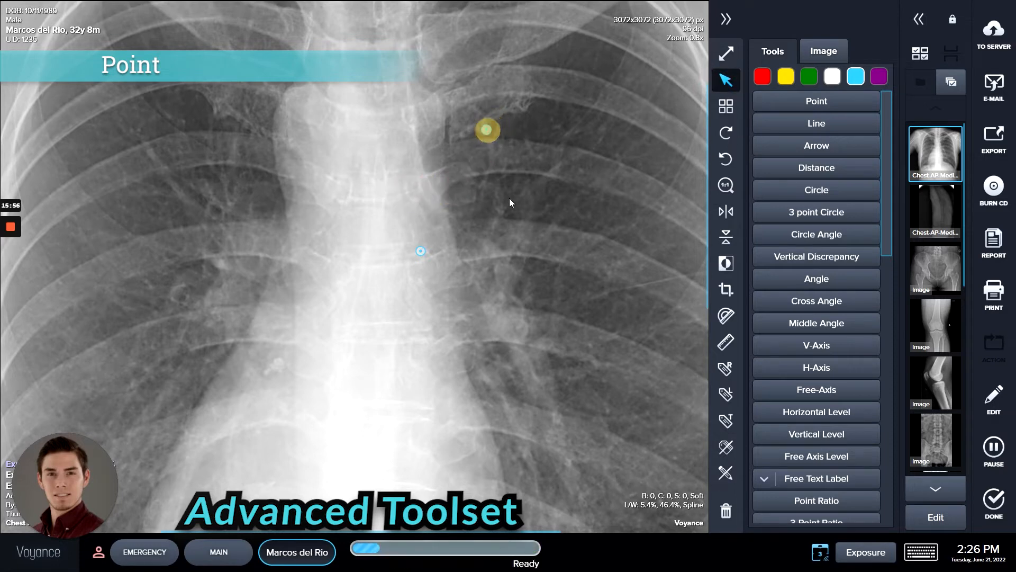
{"action": "mouse_move", "coordinate": [420, 251]}
{"action": "left_mouse_down"}
{"action": "mouse_move", "coordinate": [448, 251]}
{"action": "mouse_move", "coordinate": [487, 226]}
{"action": "left_mouse_up"}
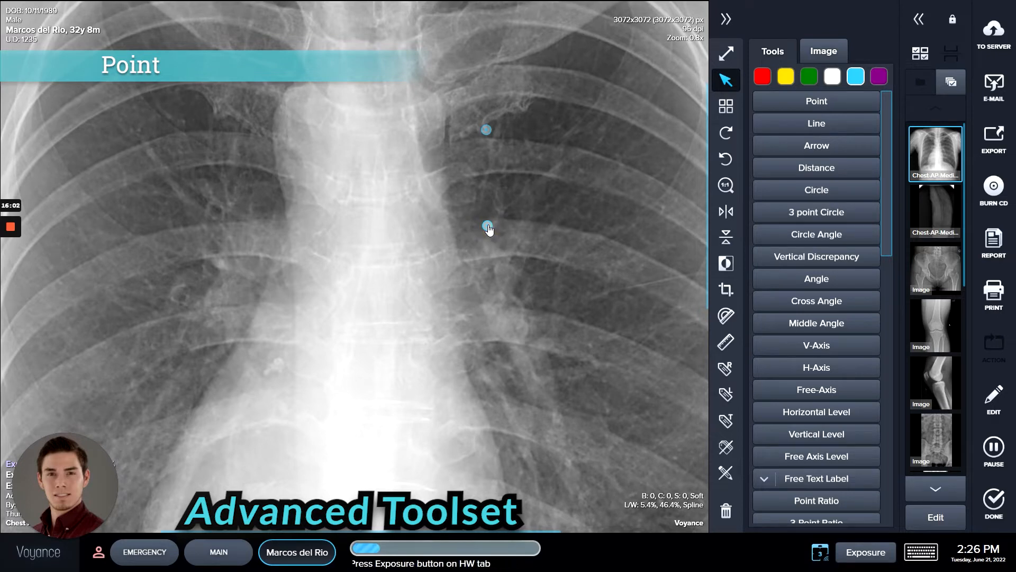
{"action": "key", "text": "Delete"}
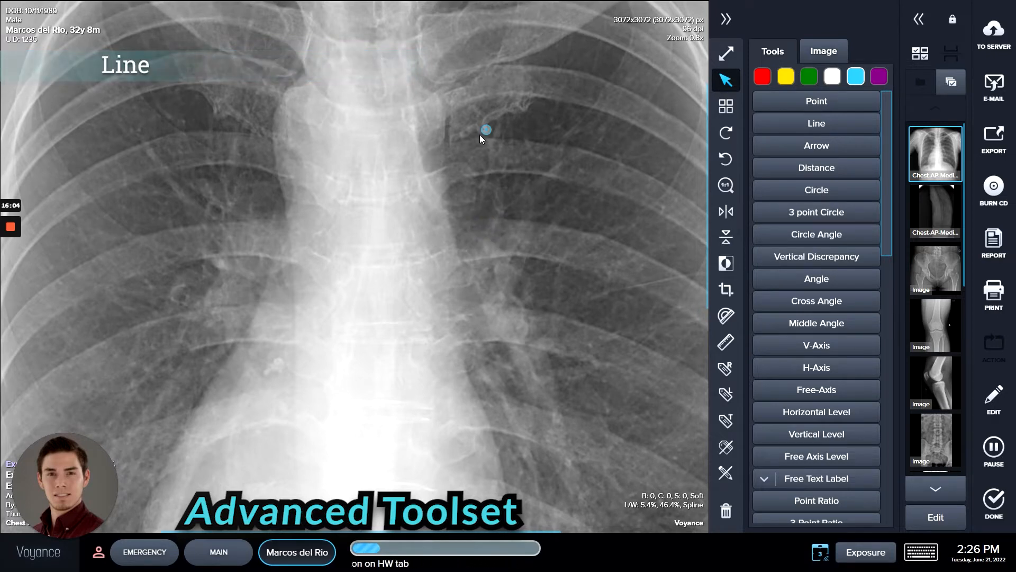
Remove the remaining point marker and draw a vertical Line down the spine from the base of the neck to the image's lower edge
{"action": "left_click", "coordinate": [486, 131]}
{"action": "left_click", "coordinate": [805, 127]}
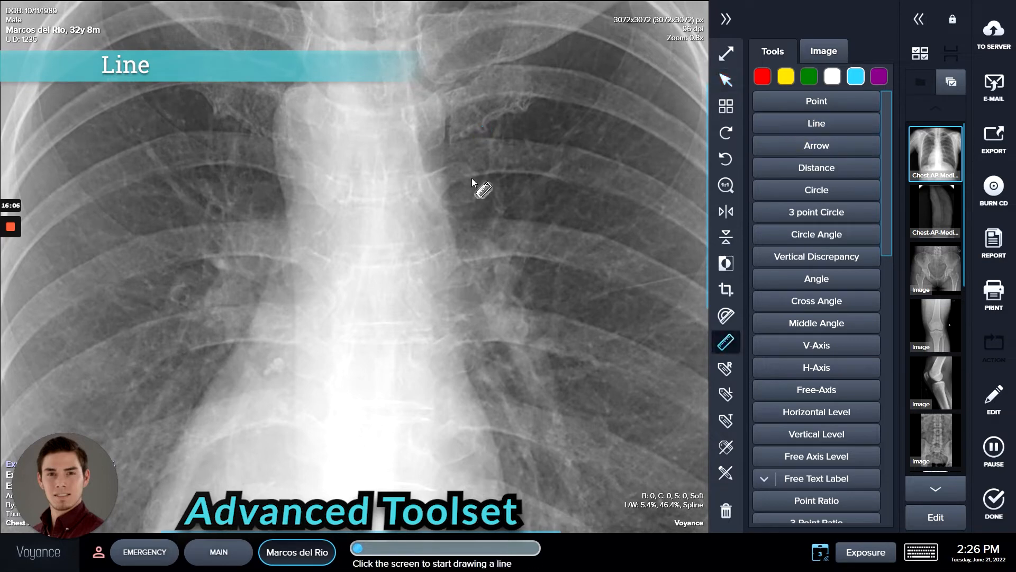
{"action": "scroll", "coordinate": [423, 185], "scroll_direction": "down", "scroll_amount": 2}
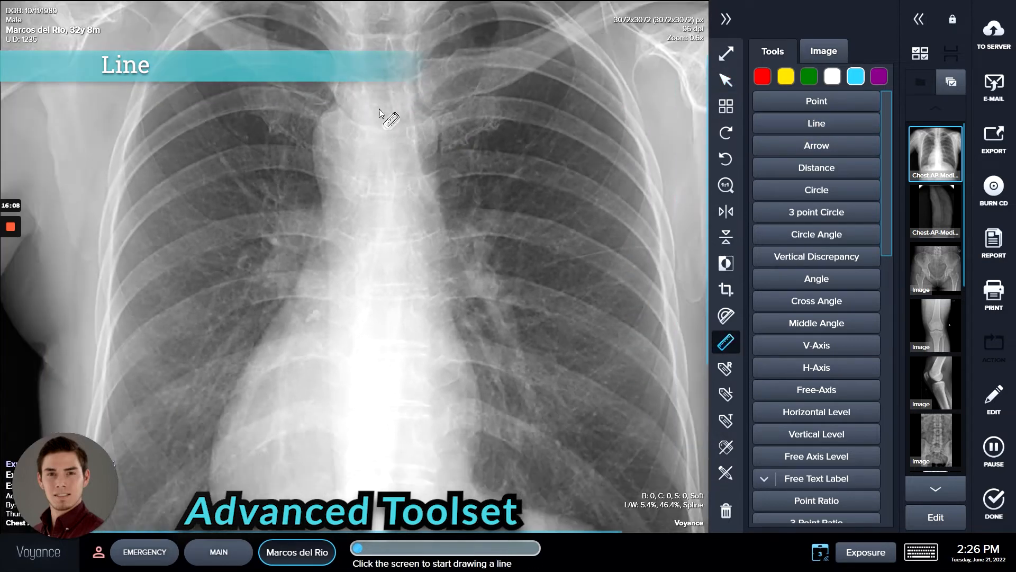
{"action": "left_click", "coordinate": [387, 21]}
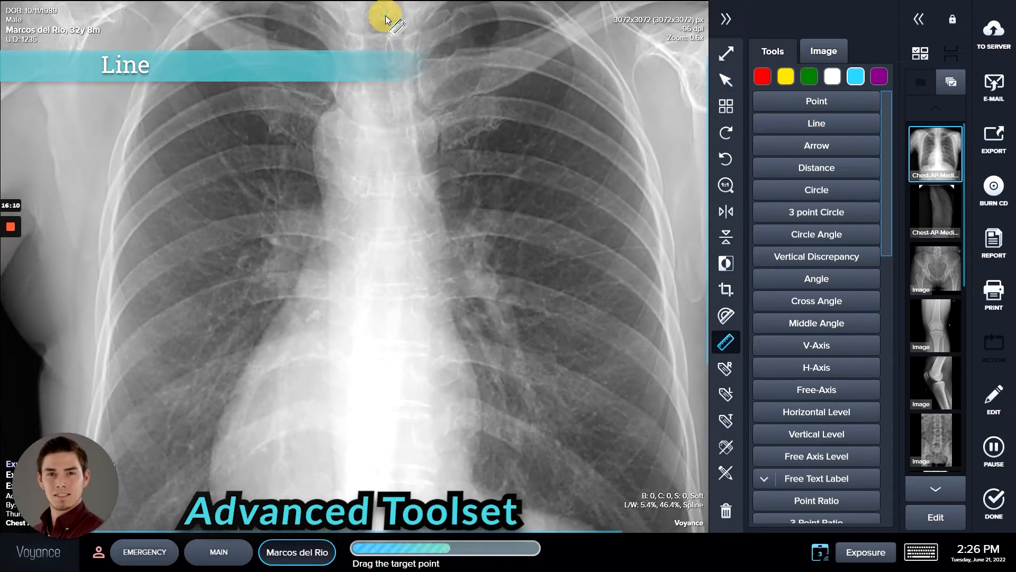
{"action": "left_click_drag", "start_coordinate": [386, 20], "coordinate": [396, 530]}
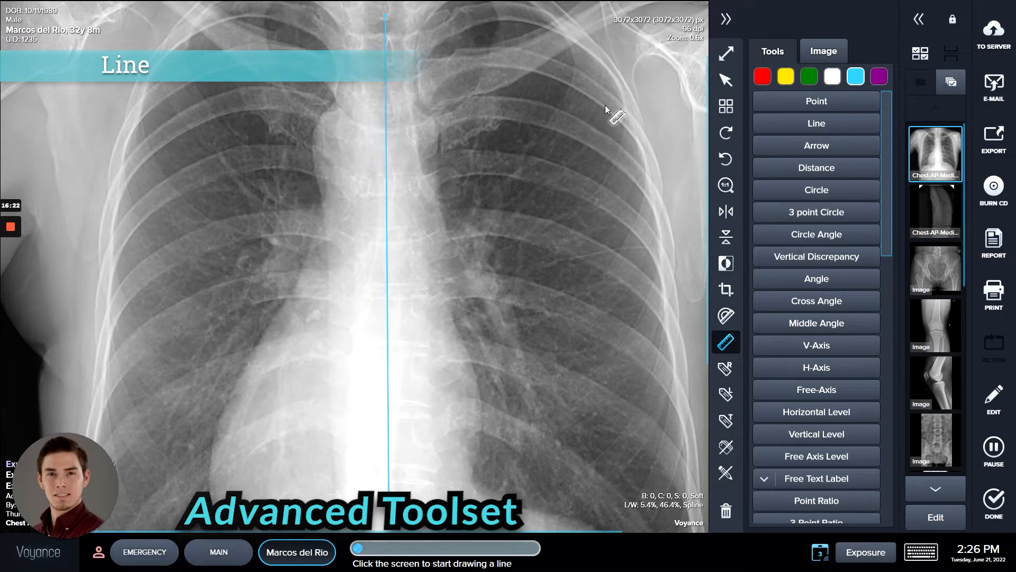
Grab the upper endpoint of the vertical line on the spine and delete the line
{"action": "left_click", "coordinate": [727, 81]}
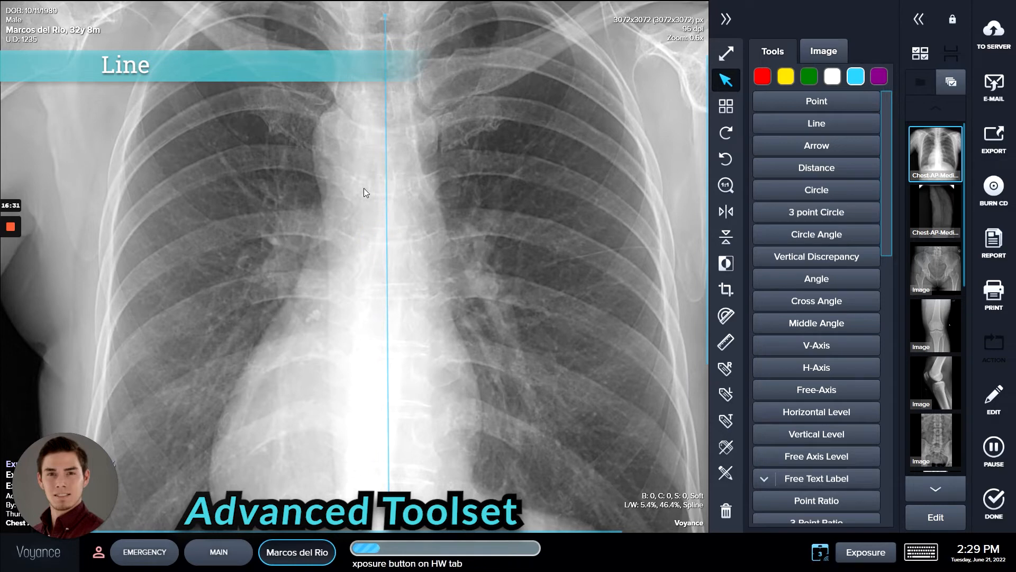
{"action": "left_click_drag", "start_coordinate": [386, 20], "coordinate": [384, 20]}
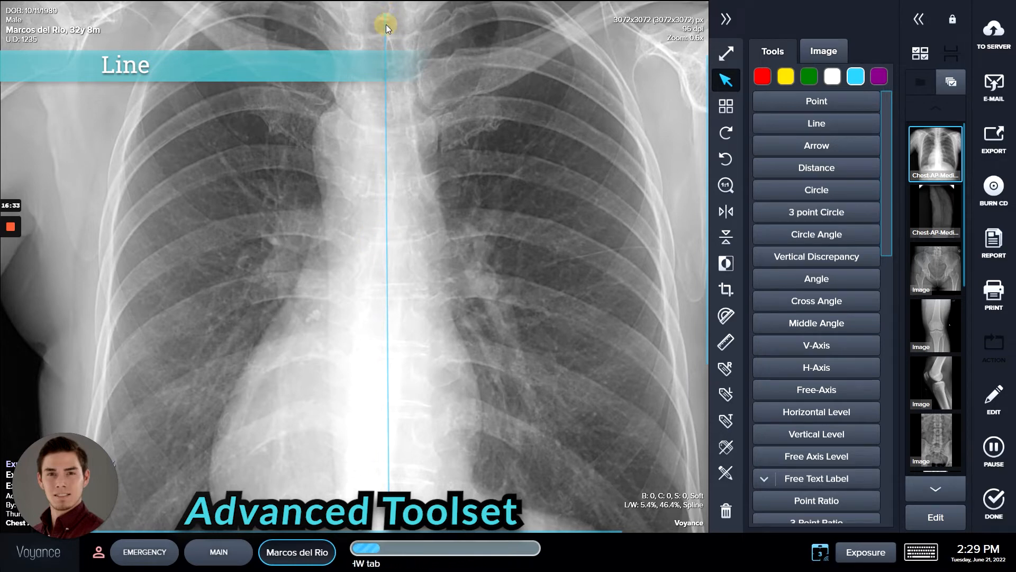
{"action": "right_click", "coordinate": [386, 19]}
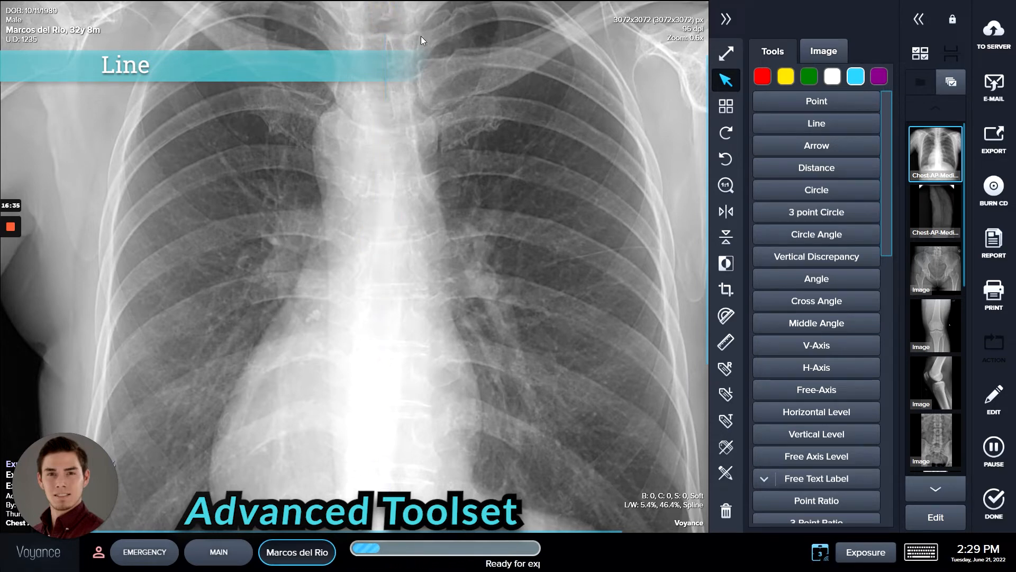
Draw a short Arrow across the upper thoracic spine on the chest image
{"action": "left_click", "coordinate": [858, 133]}
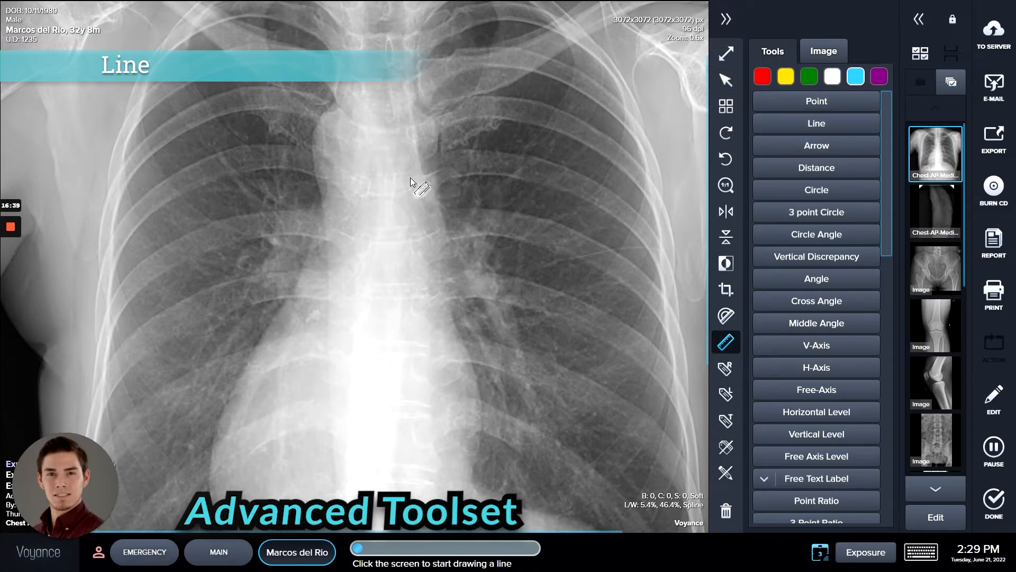
{"action": "left_click_drag", "start_coordinate": [410, 177], "coordinate": [327, 148]}
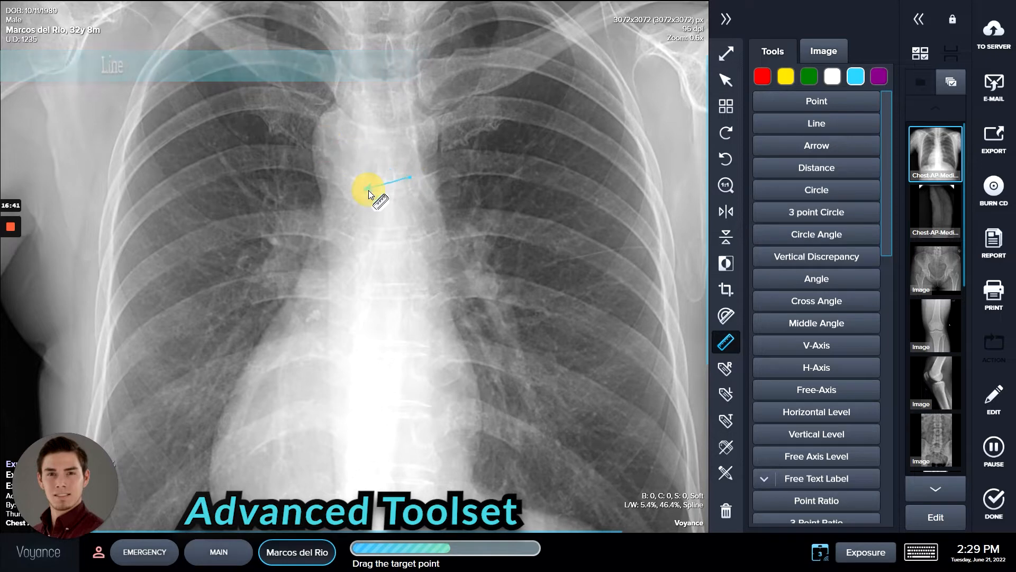
{"action": "mouse_move", "coordinate": [371, 193]}
{"action": "left_mouse_down"}
{"action": "mouse_move", "coordinate": [377, 205]}
{"action": "mouse_move", "coordinate": [414, 188]}
{"action": "mouse_move", "coordinate": [434, 163]}
{"action": "mouse_move", "coordinate": [407, 195]}
{"action": "left_mouse_up"}
Reposition both ends of the arrow so it runs from the upper lung at the image's right side to the spine's edge
{"action": "left_click", "coordinate": [721, 81]}
{"action": "left_click_drag", "start_coordinate": [437, 155], "coordinate": [458, 133]}
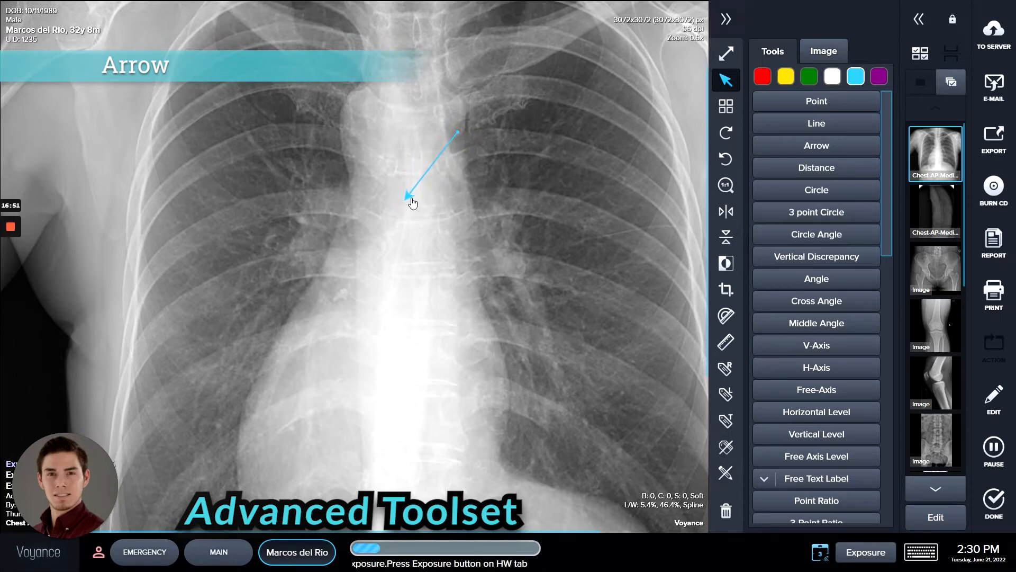
{"action": "left_click_drag", "start_coordinate": [408, 199], "coordinate": [459, 208]}
{"action": "left_click_drag", "start_coordinate": [458, 133], "coordinate": [569, 94]}
Add a text label reading "This part" at the arrow's tail and shift it just above the tail
{"action": "left_click", "coordinate": [726, 418]}
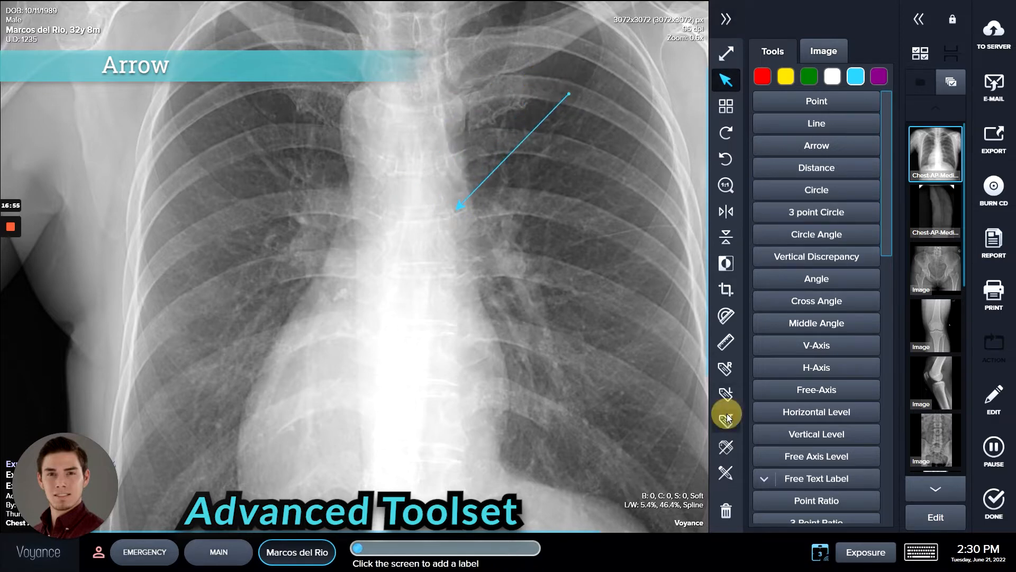
{"action": "left_click", "coordinate": [564, 85]}
{"action": "left_click_drag", "start_coordinate": [592, 86], "coordinate": [608, 80]}
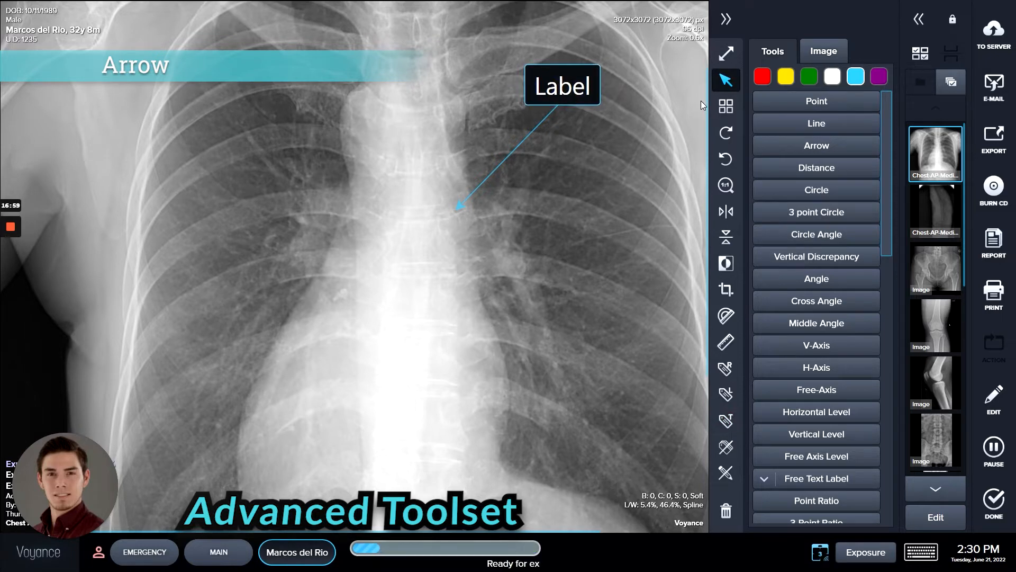
{"action": "double_click", "coordinate": [596, 69]}
{"action": "key", "text": "BackSpace"}
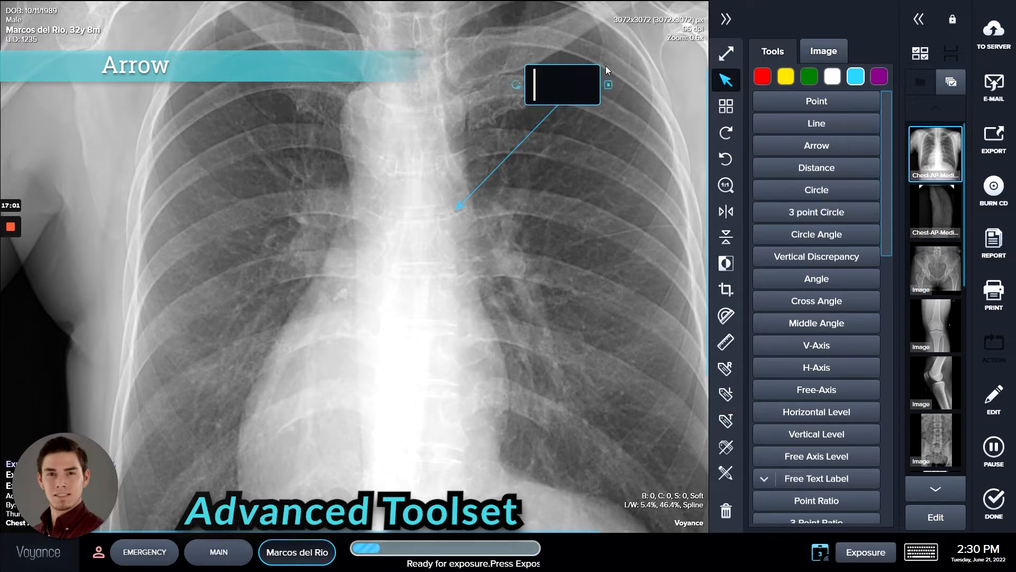
{"action": "type", "text": "This pa"}
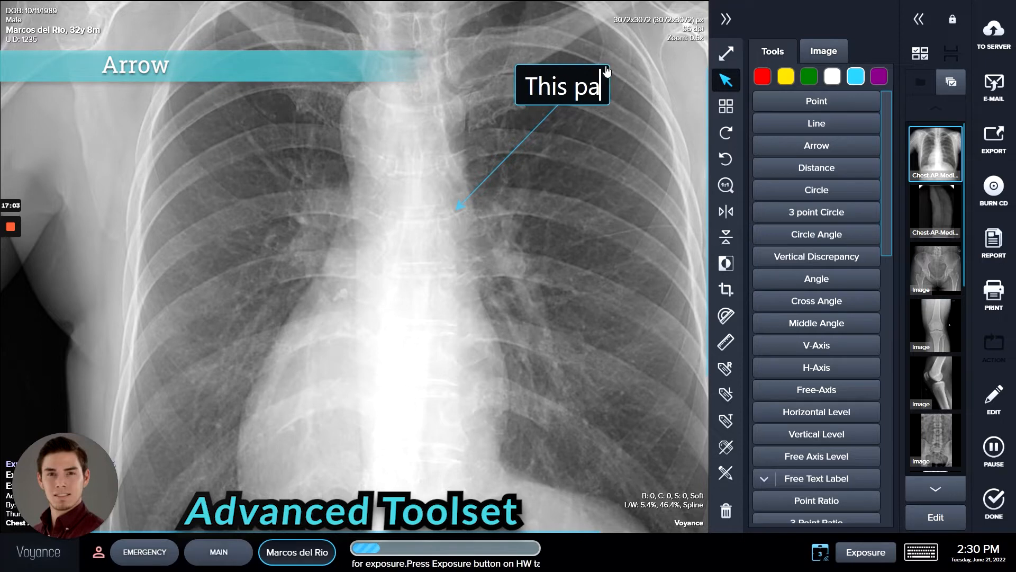
{"action": "type", "text": "rt"}
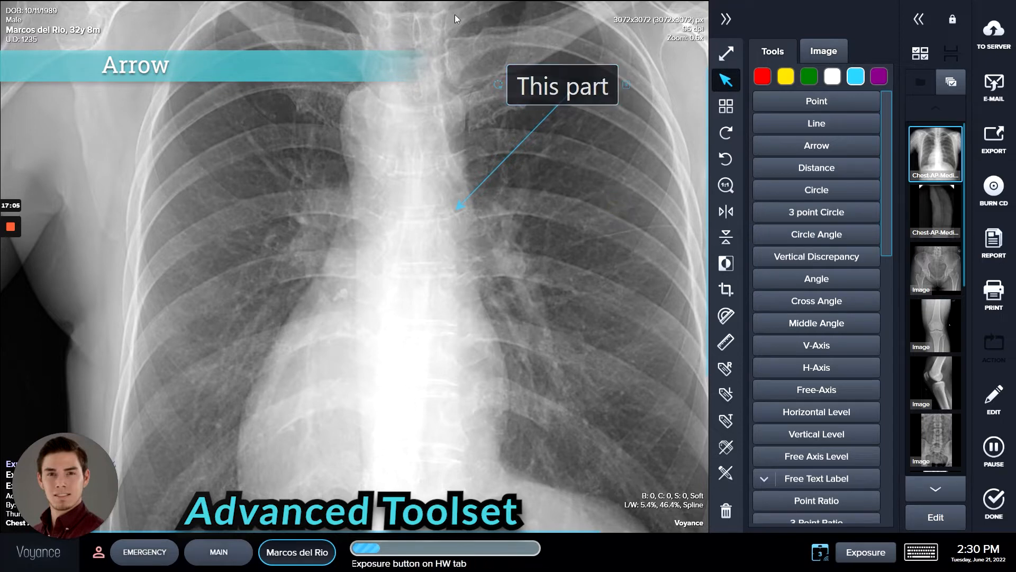
{"action": "mouse_move", "coordinate": [582, 84]}
{"action": "left_mouse_down"}
{"action": "mouse_move", "coordinate": [594, 50]}
{"action": "mouse_move", "coordinate": [599, 61]}
{"action": "left_mouse_up"}
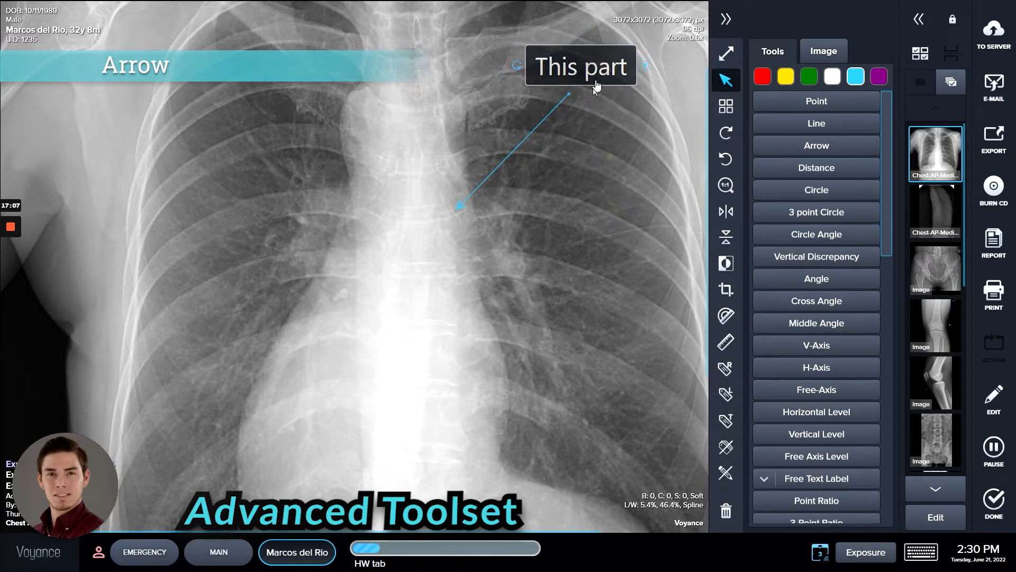
Delete the "This part" label and the arrow from the chest image
{"action": "left_click", "coordinate": [603, 75]}
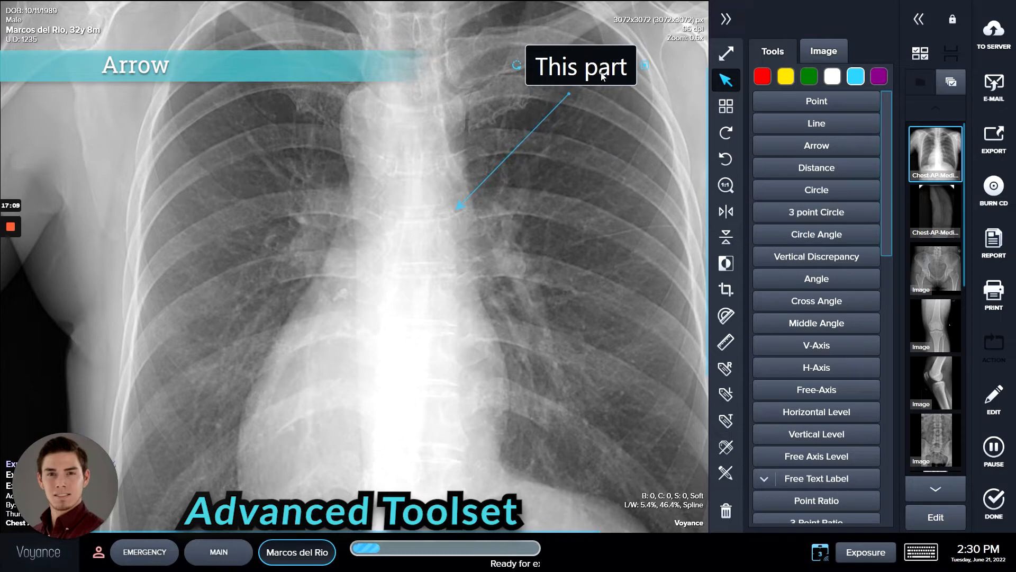
{"action": "key", "text": "Delete"}
{"action": "left_click", "coordinate": [544, 122]}
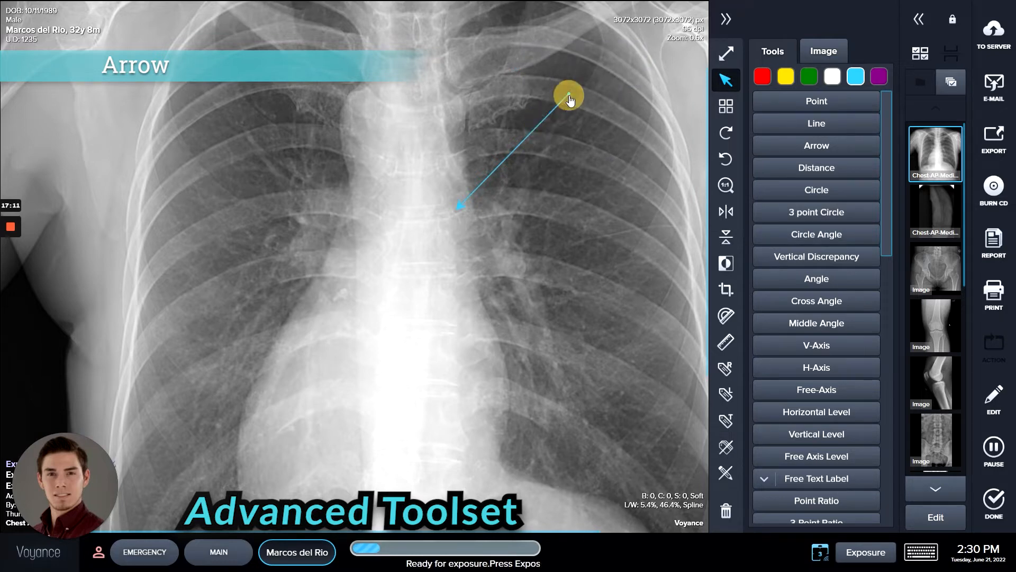
{"action": "key", "text": "Delete"}
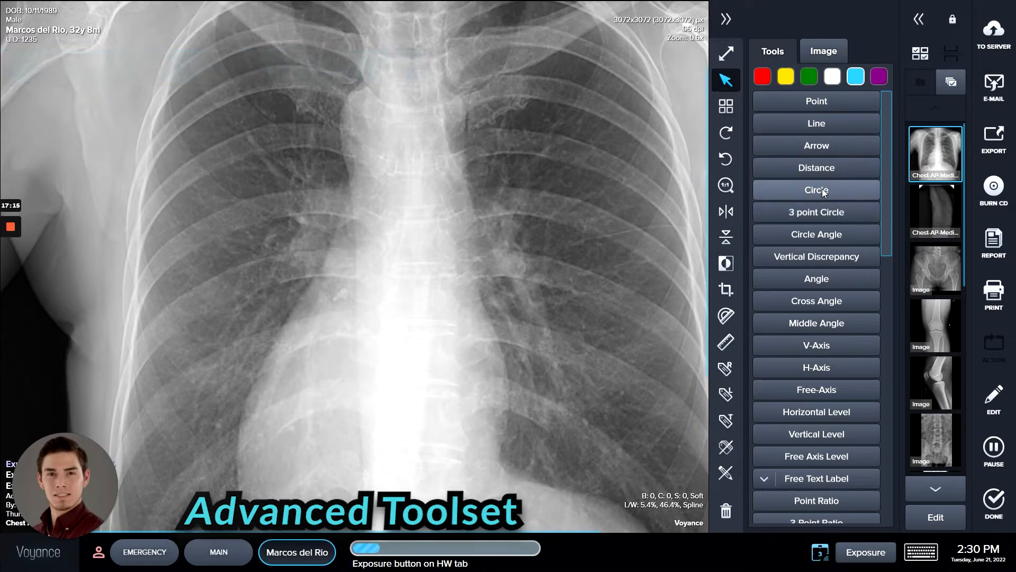
Measure a horizontal Distance of about 2.5 in across the mid-thoracic spine and fine-tune both endpoints
{"action": "left_click", "coordinate": [841, 162]}
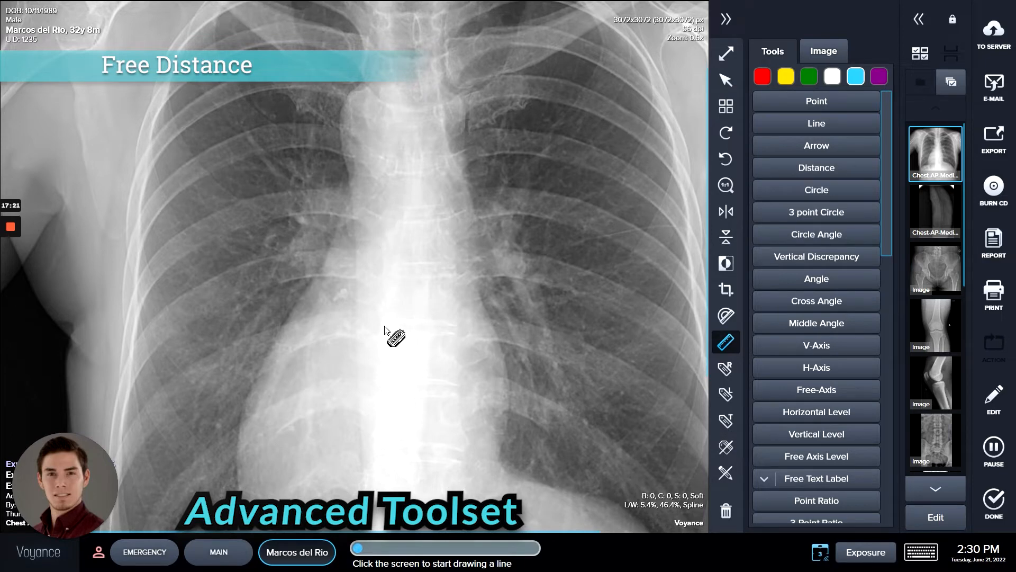
{"action": "left_click_drag", "start_coordinate": [385, 327], "coordinate": [456, 324]}
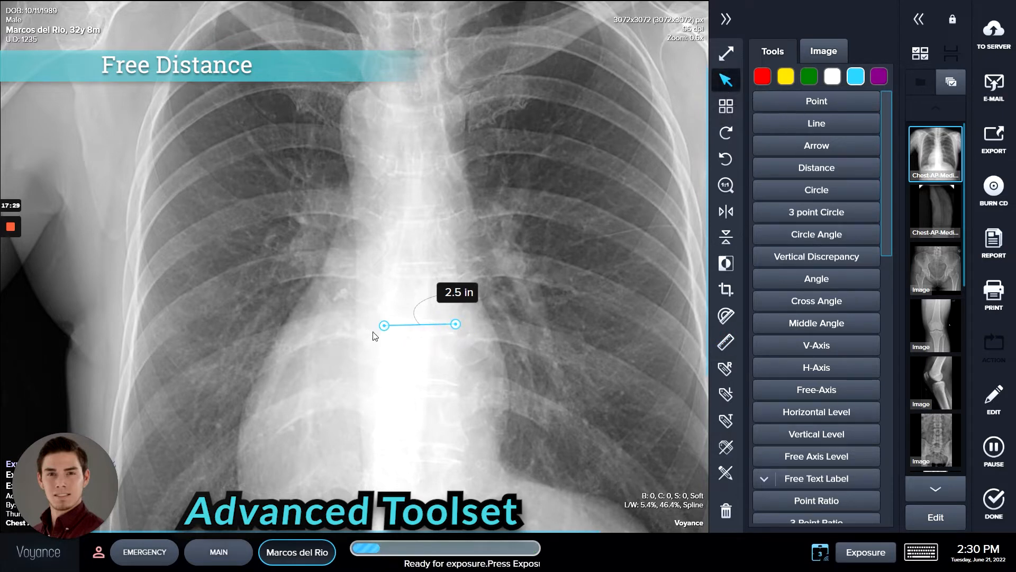
{"action": "left_click_drag", "start_coordinate": [383, 327], "coordinate": [382, 324]}
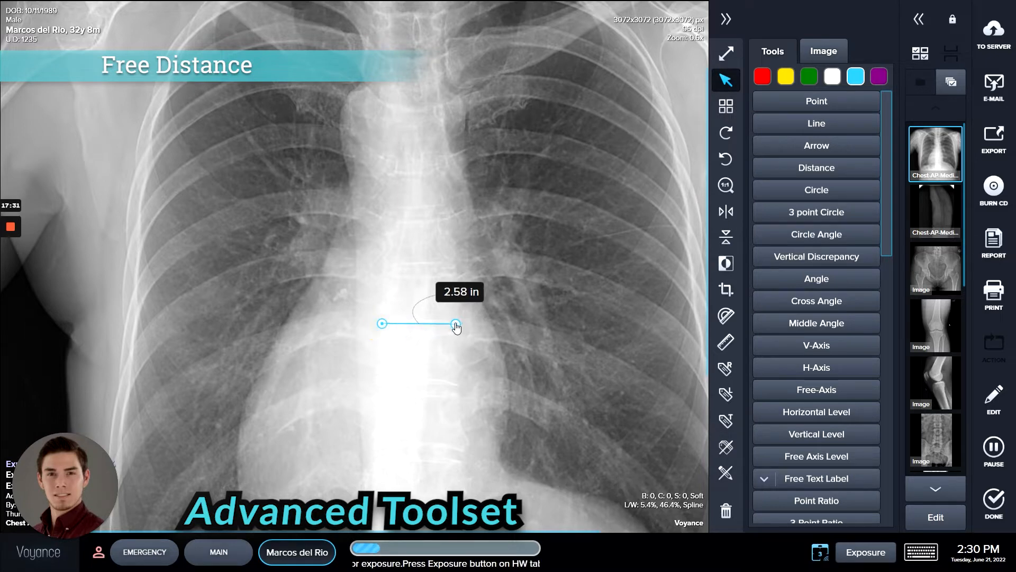
{"action": "left_click_drag", "start_coordinate": [457, 327], "coordinate": [450, 323]}
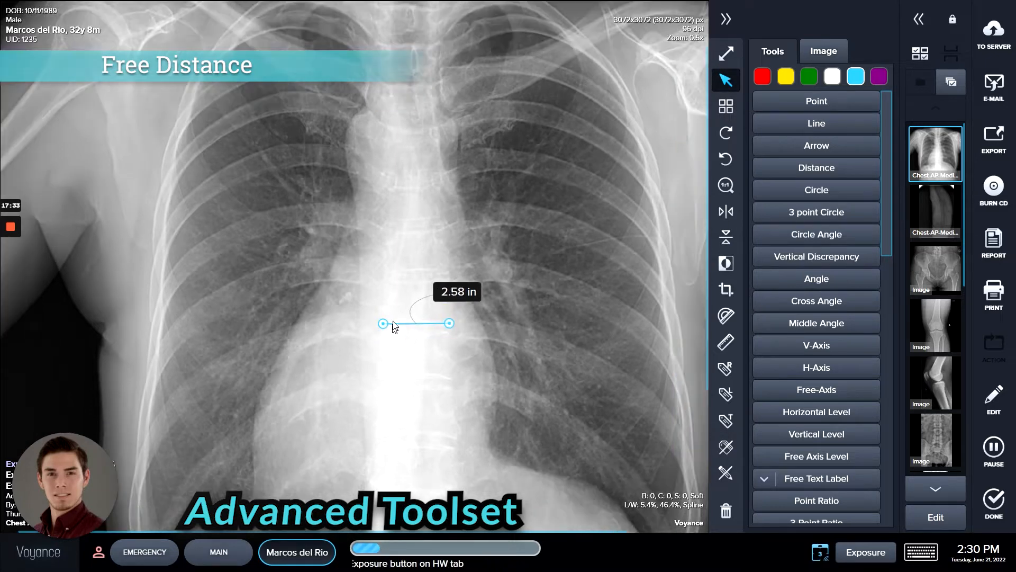
Move both endpoints of the distance measurement lower on the spine, spanning about 2.7 in, and delete the measurement
{"action": "scroll", "coordinate": [393, 327], "scroll_direction": "up", "scroll_amount": 4}
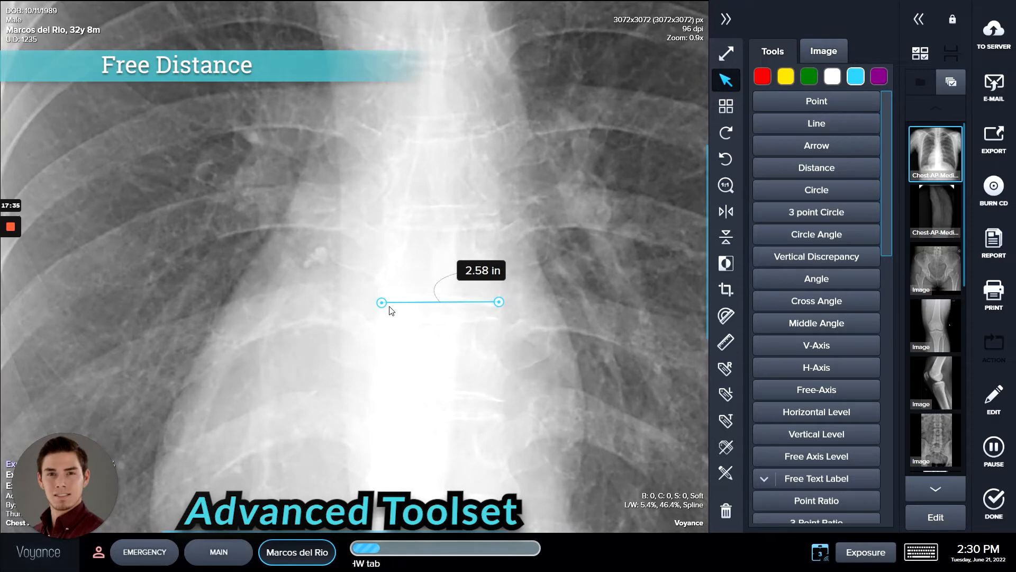
{"action": "left_click_drag", "start_coordinate": [382, 303], "coordinate": [380, 402]}
{"action": "left_click_drag", "start_coordinate": [494, 297], "coordinate": [498, 396]}
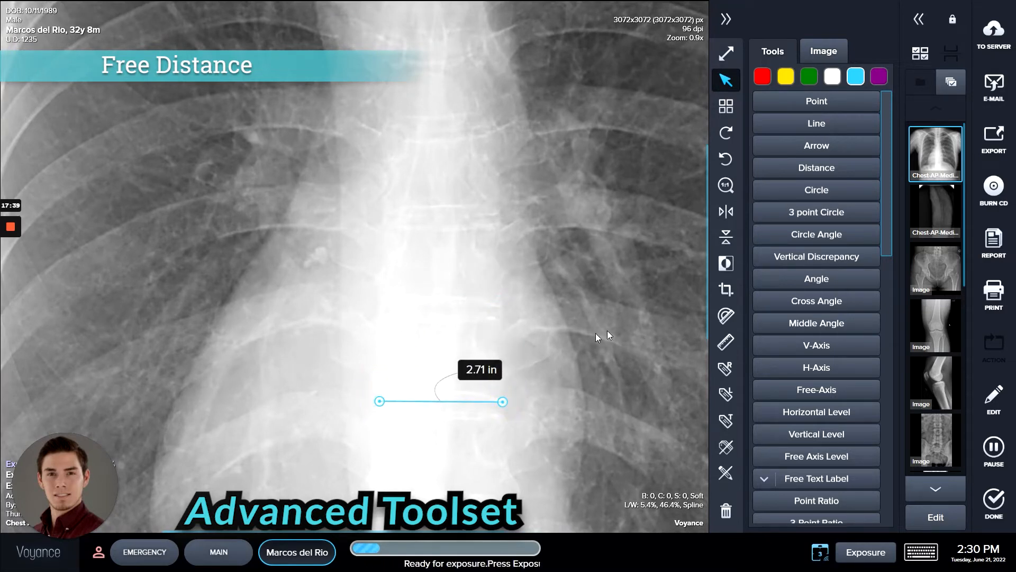
{"action": "left_click", "coordinate": [498, 402]}
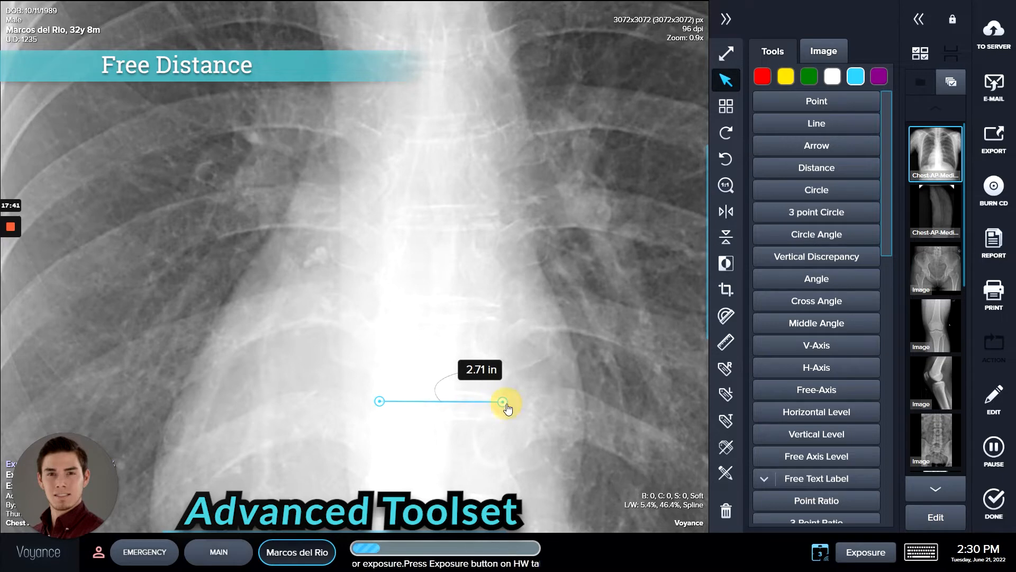
{"action": "key", "text": "Delete"}
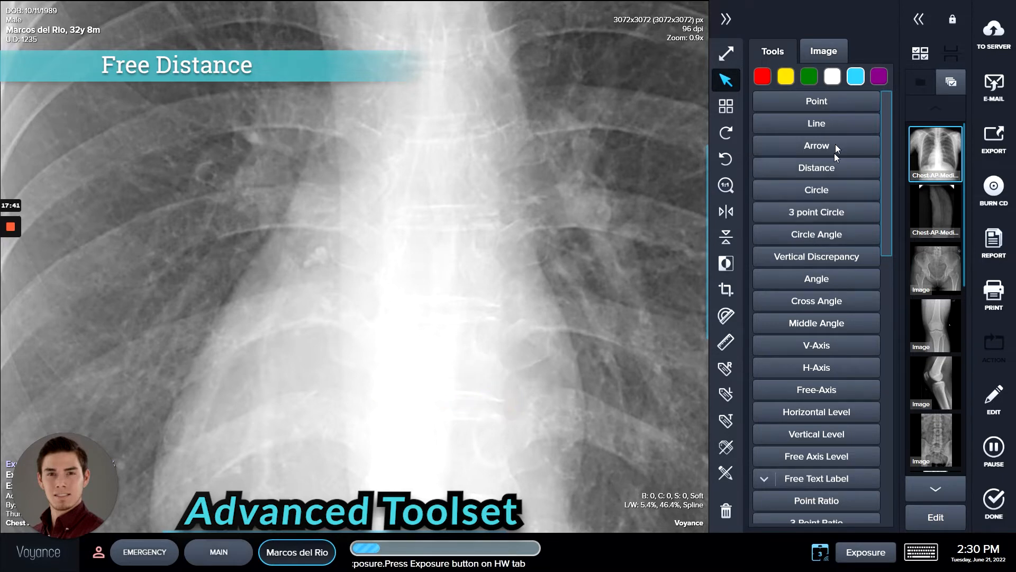
Draw a Circle centred on the mid-thoracic spine and enlarge its radius to about 2.6 in
{"action": "left_click", "coordinate": [831, 192]}
{"action": "mouse_move", "coordinate": [442, 264]}
{"action": "left_mouse_down"}
{"action": "mouse_move", "coordinate": [500, 287]}
{"action": "mouse_move", "coordinate": [500, 305]}
{"action": "left_mouse_up"}
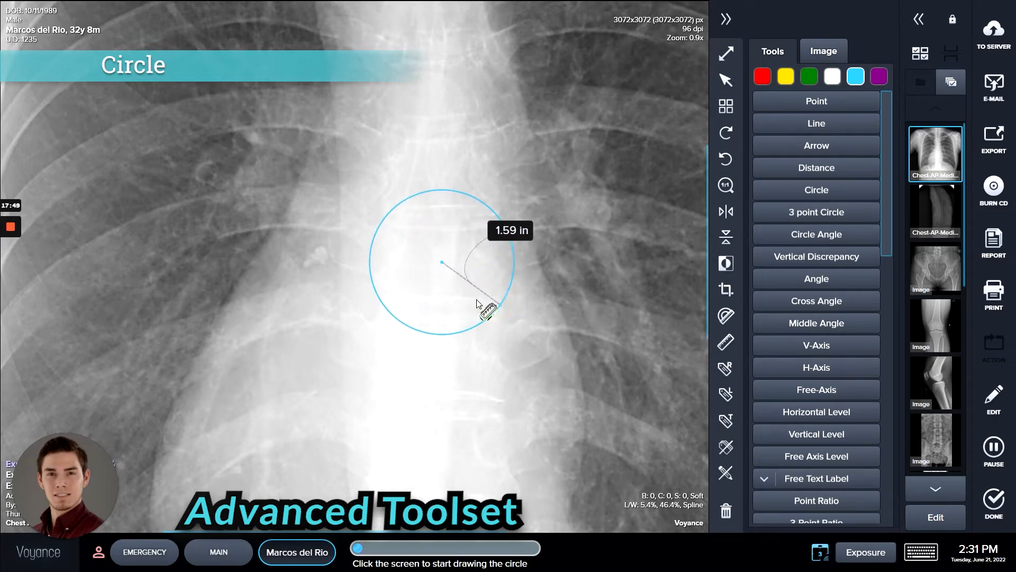
{"action": "left_click_drag", "start_coordinate": [439, 68], "coordinate": [486, 119]}
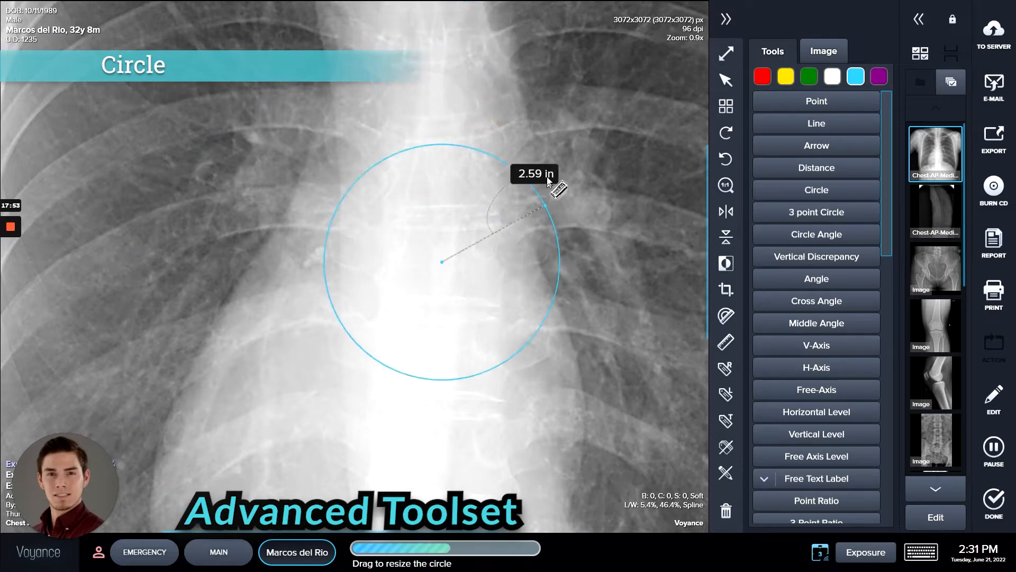
{"action": "left_click_drag", "start_coordinate": [546, 177], "coordinate": [538, 153]}
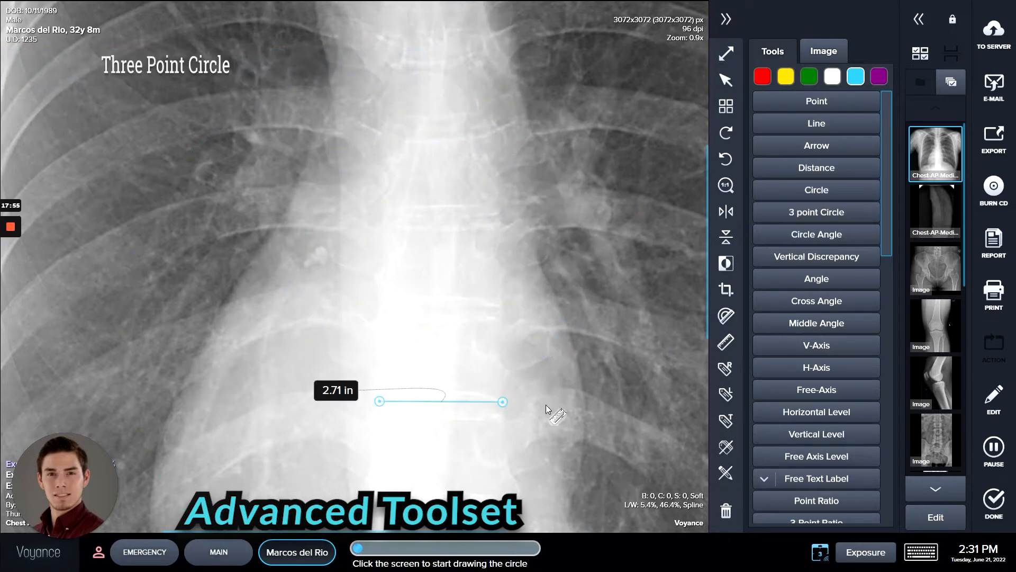
Clear the distance line from the lower spine and draw a 3 point Circle around a mid-thoracic vertebra, with two upper points and one lower
{"action": "left_click", "coordinate": [725, 80]}
{"action": "left_click", "coordinate": [502, 407]}
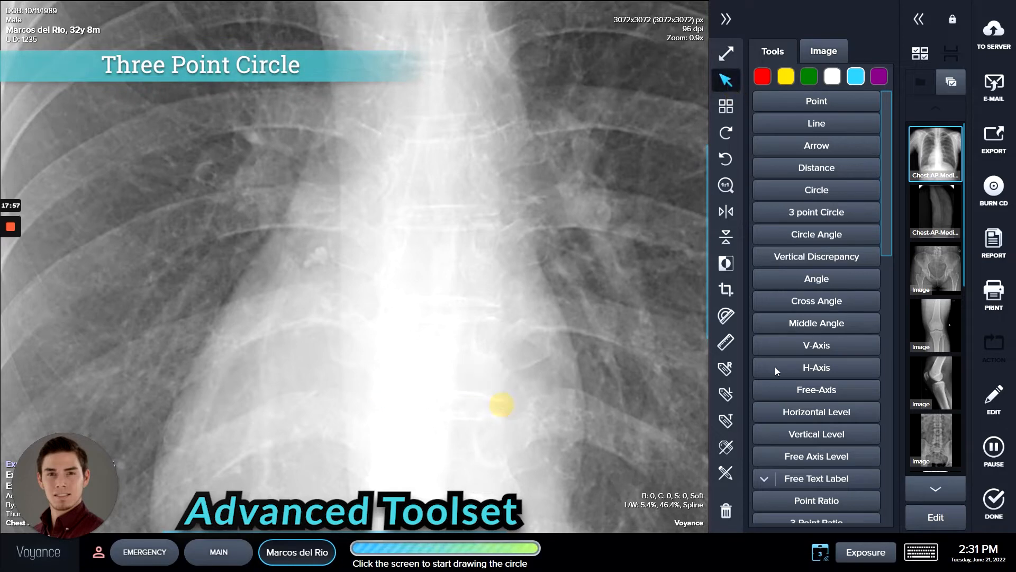
{"action": "left_click", "coordinate": [840, 211]}
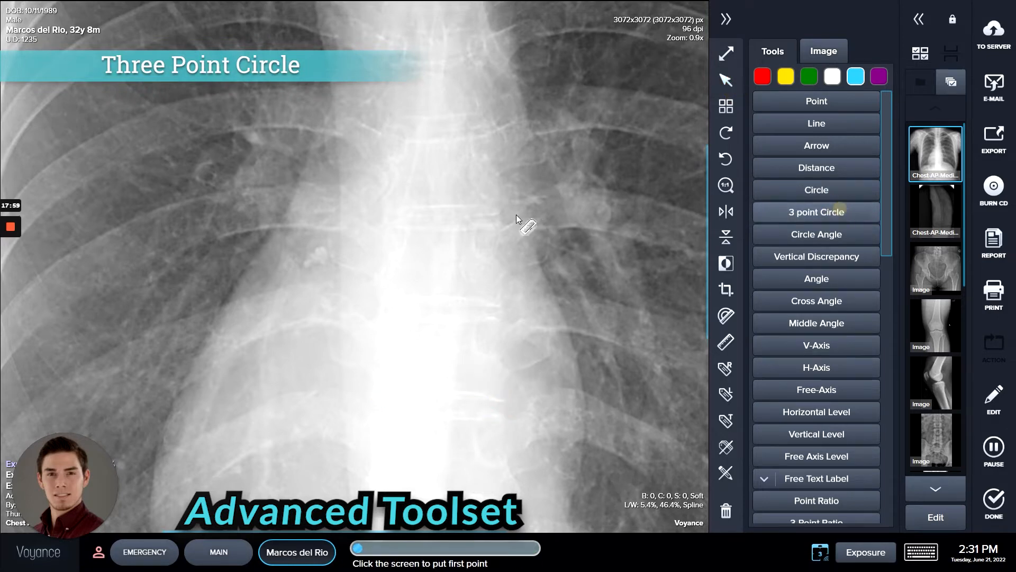
{"action": "left_click", "coordinate": [393, 212]}
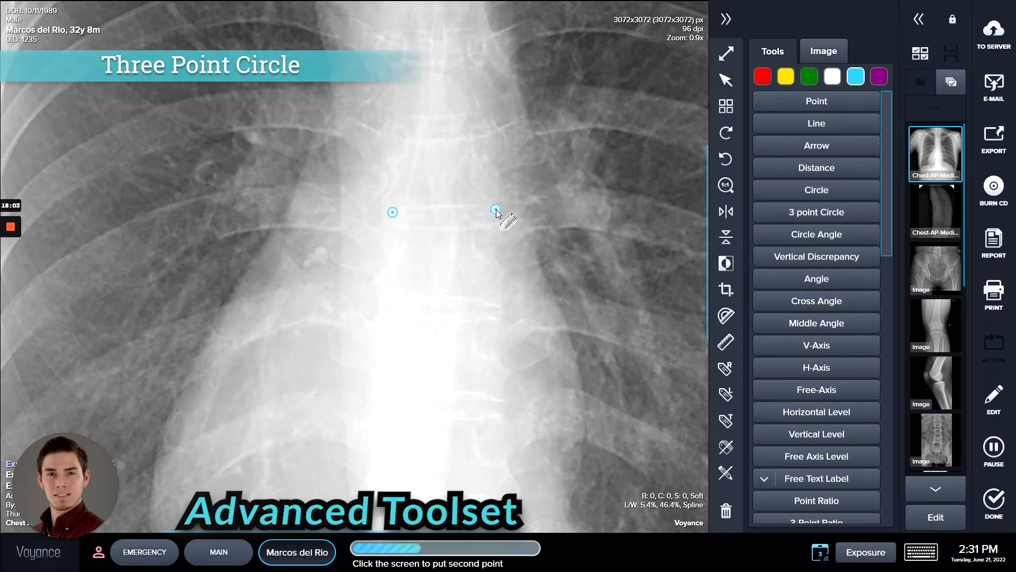
{"action": "left_click", "coordinate": [496, 210]}
{"action": "left_click", "coordinate": [445, 302]}
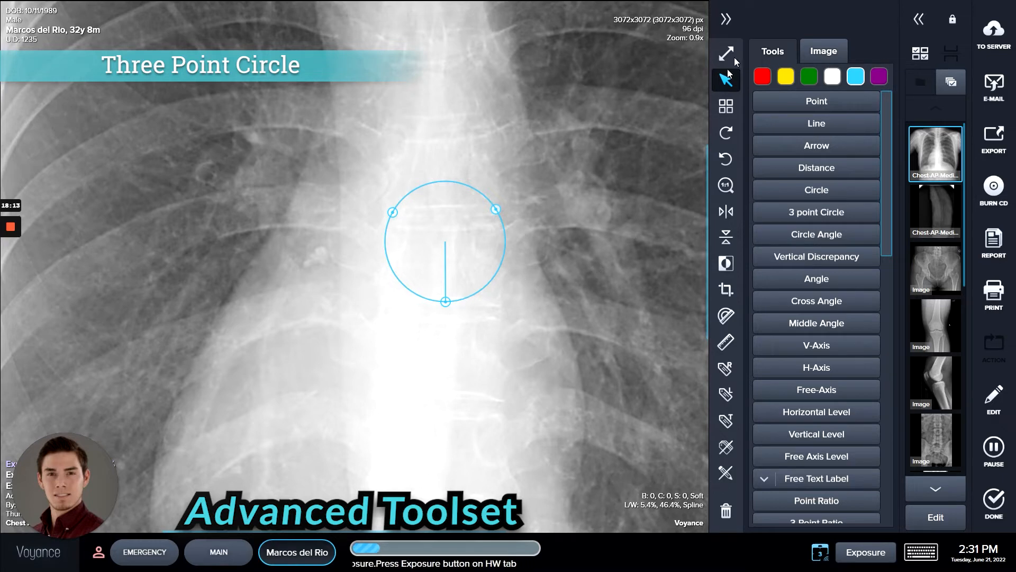
{"action": "left_click", "coordinate": [496, 210]}
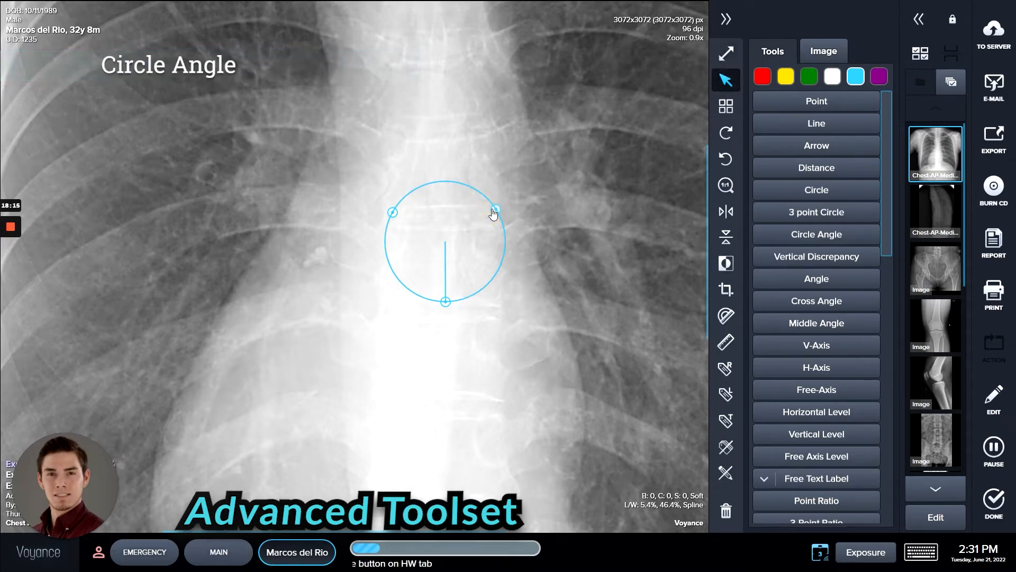
Replace the 3 point circle with a Circle Angle of about 2.77 in radius over the mid-thoracic spine and reposition its points higher
{"action": "key", "text": "Delete"}
{"action": "left_click", "coordinate": [815, 236]}
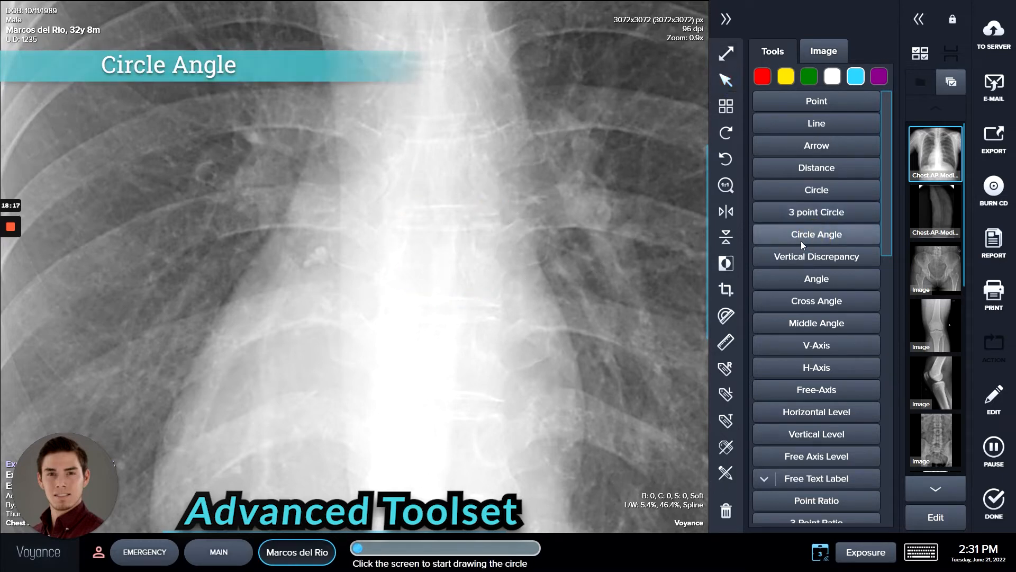
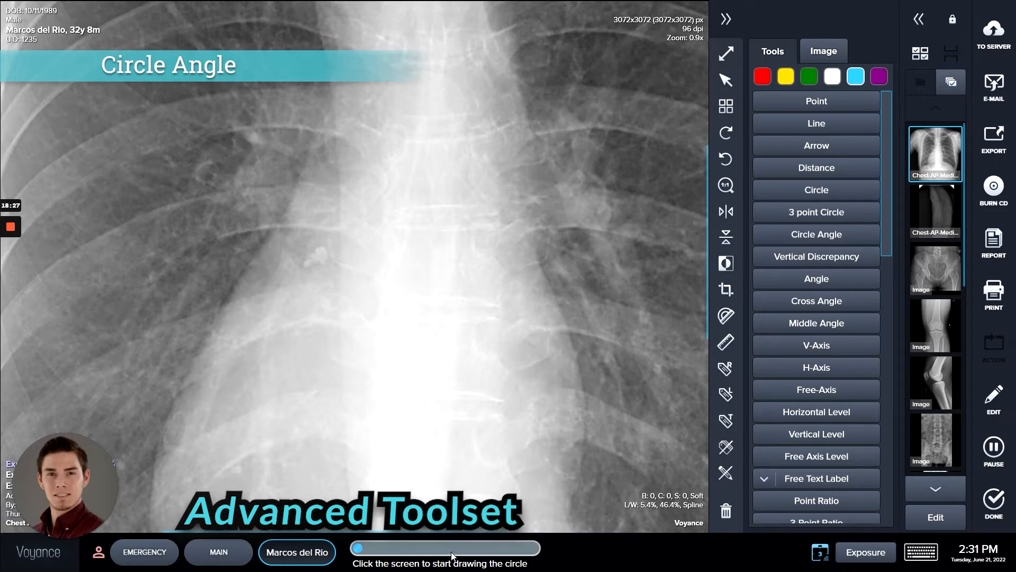
{"action": "left_click", "coordinate": [382, 213]}
{"action": "left_click", "coordinate": [381, 213]}
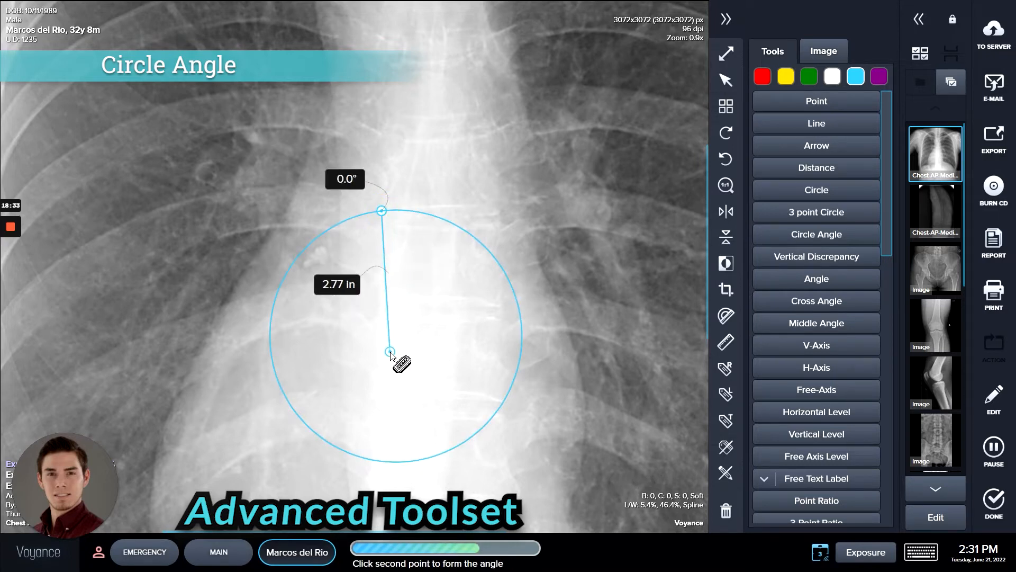
{"action": "left_click", "coordinate": [394, 324]}
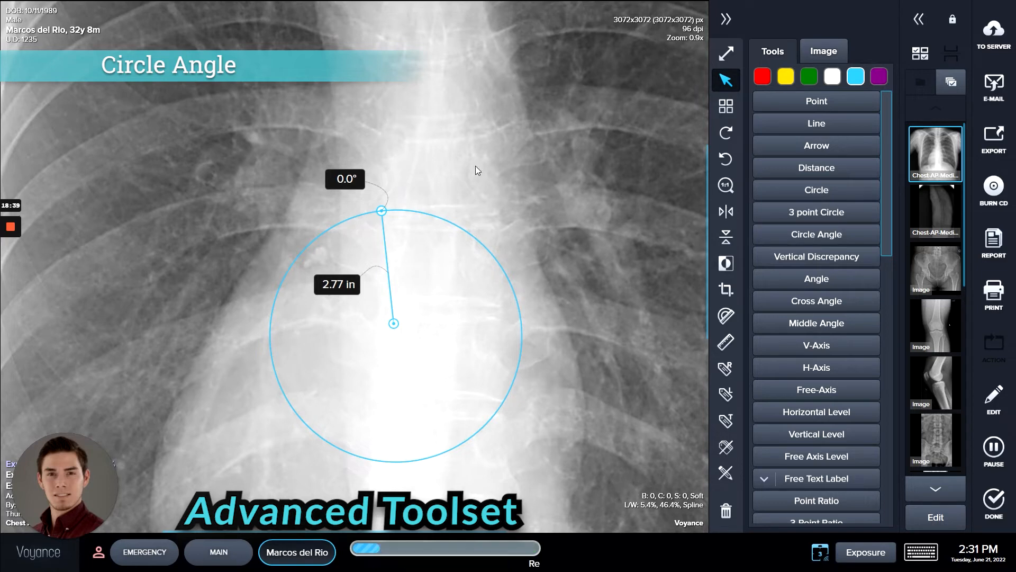
{"action": "left_click_drag", "start_coordinate": [381, 211], "coordinate": [429, 159]}
{"action": "left_click_drag", "start_coordinate": [440, 276], "coordinate": [456, 274]}
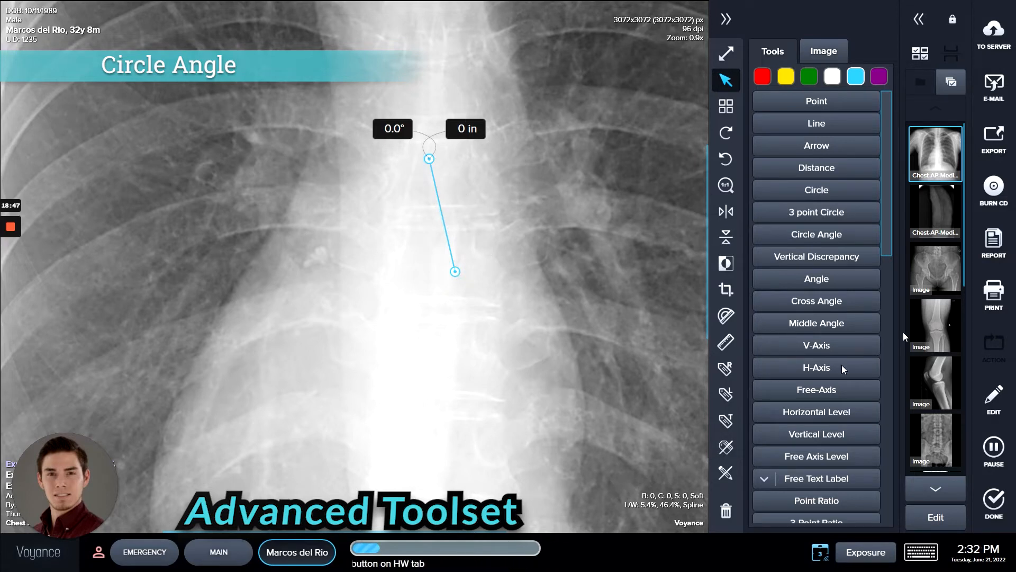
Draw a second Circle Angle on the mid-thoracic spine with a radius of about 1.15 in and an angle of about 85°
{"action": "left_click", "coordinate": [839, 215]}
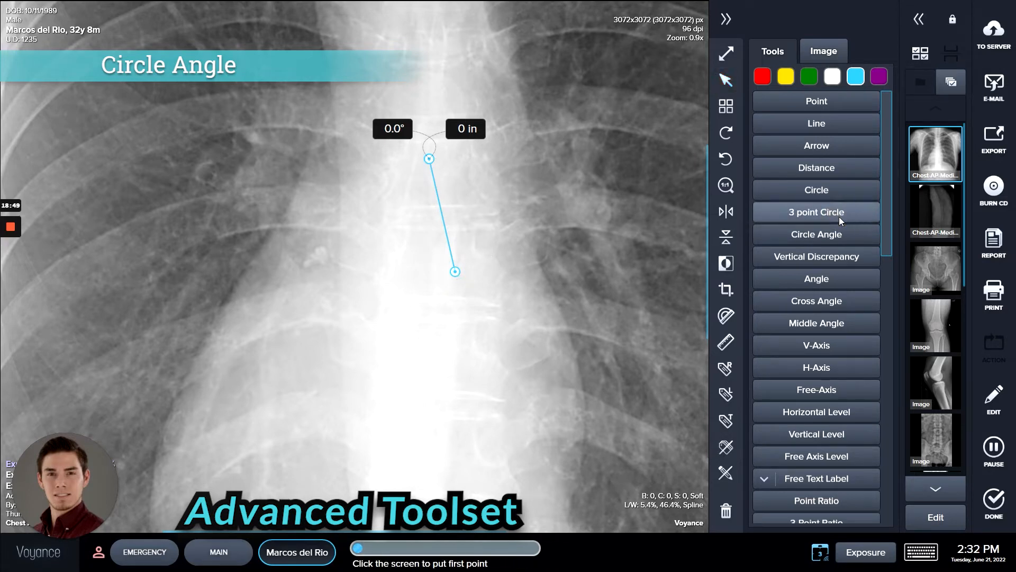
{"action": "left_click", "coordinate": [838, 235]}
{"action": "mouse_move", "coordinate": [401, 276]}
{"action": "left_mouse_down"}
{"action": "mouse_move", "coordinate": [434, 276]}
{"action": "mouse_move", "coordinate": [408, 351]}
{"action": "mouse_move", "coordinate": [396, 332]}
{"action": "left_mouse_up"}
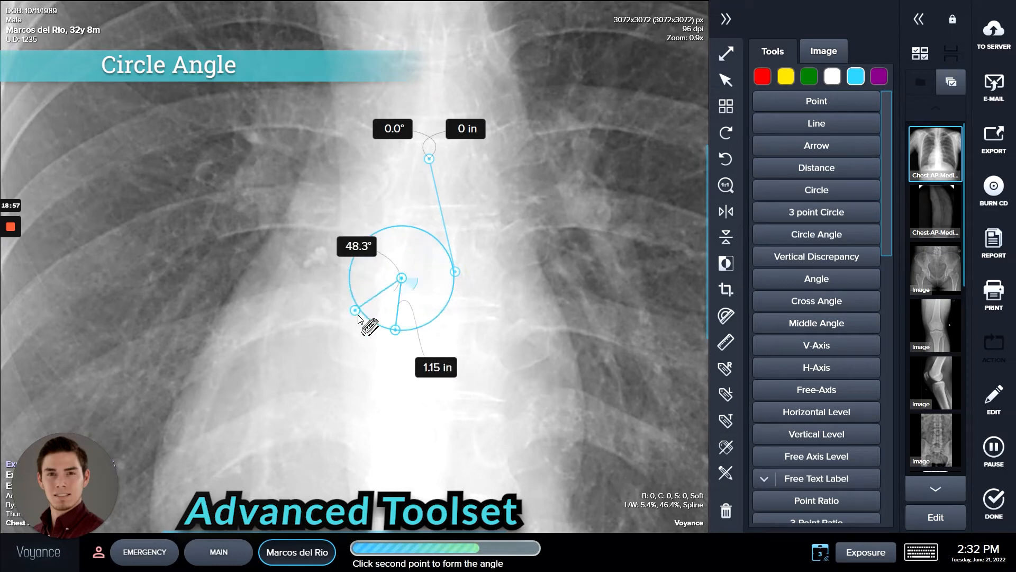
{"action": "left_click", "coordinate": [347, 277]}
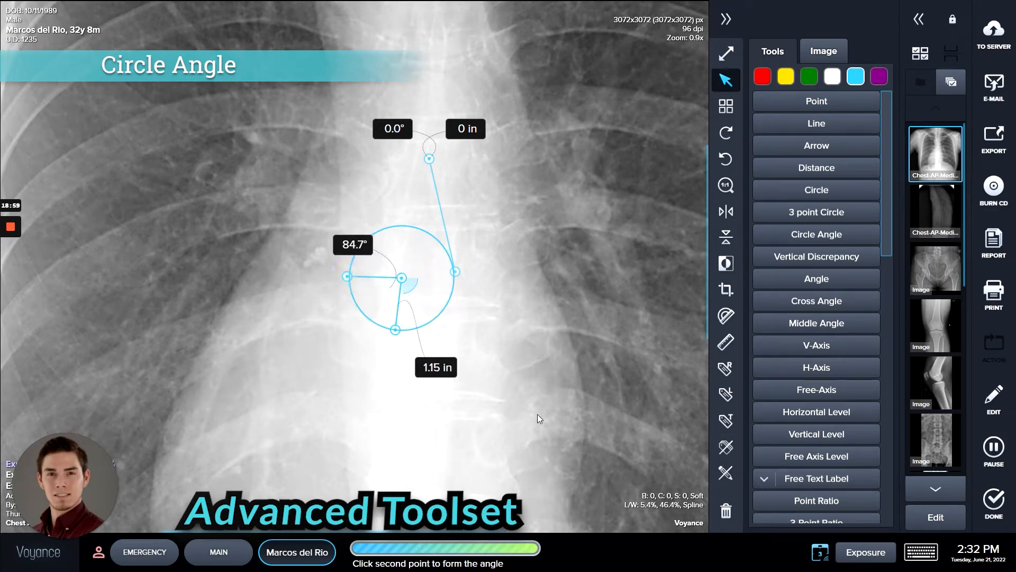
Delete both Circle Angle measurements from the chest image
{"action": "left_click", "coordinate": [449, 304]}
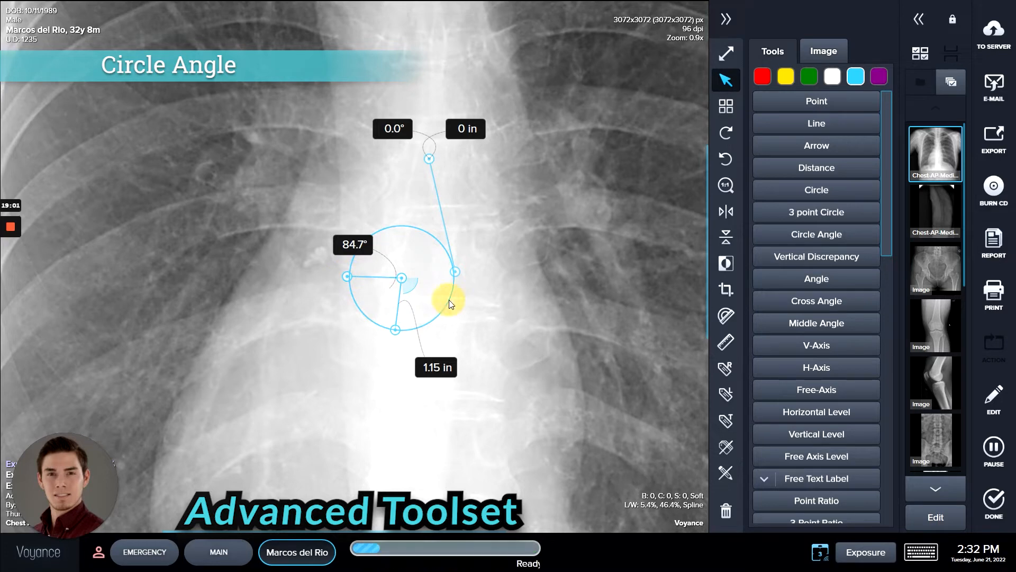
{"action": "right_click", "coordinate": [458, 272]}
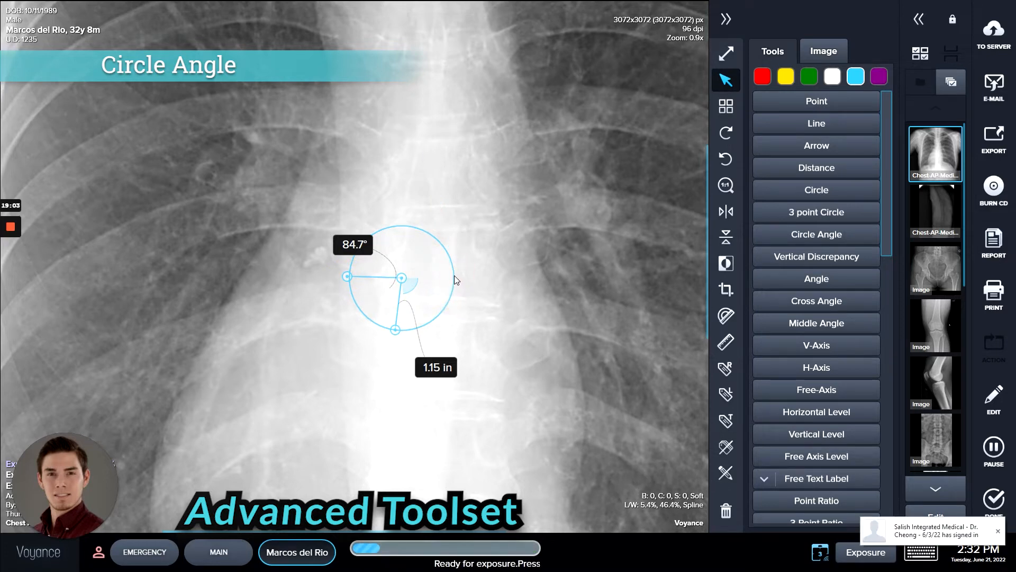
{"action": "right_click", "coordinate": [454, 273]}
Open the pelvis image from the study's thumbnails and clear all of its existing measurements
{"action": "scroll", "coordinate": [938, 340], "scroll_direction": "down", "scroll_amount": 3}
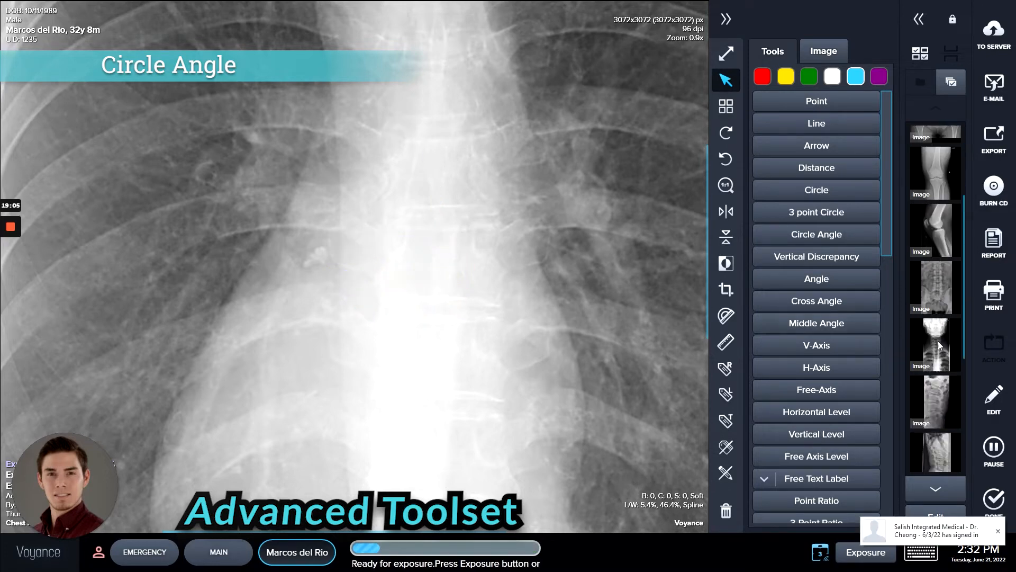
{"action": "scroll", "coordinate": [938, 341], "scroll_direction": "down", "scroll_amount": 1}
{"action": "scroll", "coordinate": [929, 288], "scroll_direction": "down", "scroll_amount": 1}
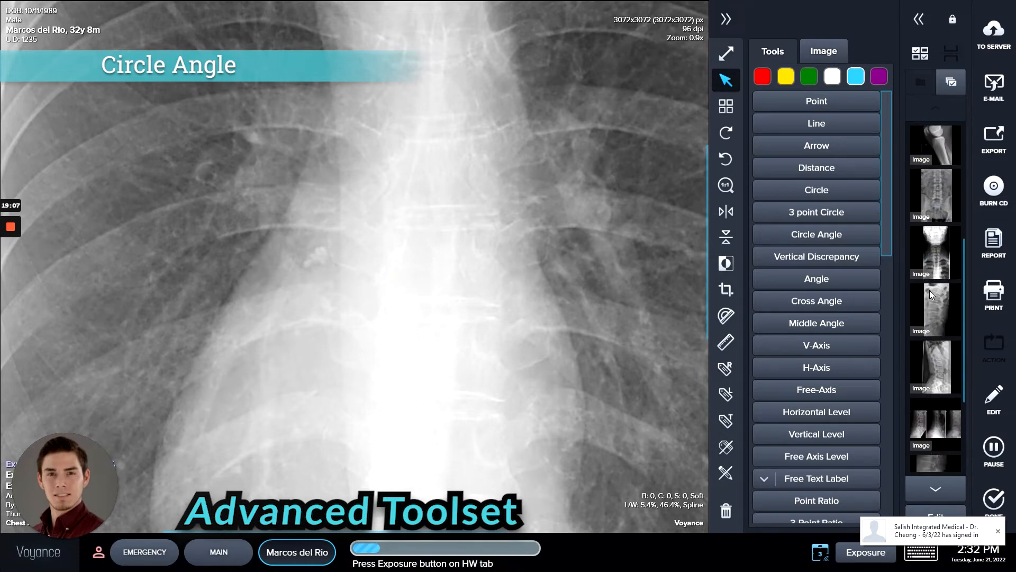
{"action": "scroll", "coordinate": [929, 290], "scroll_direction": "up", "scroll_amount": 5}
{"action": "left_click", "coordinate": [942, 272]}
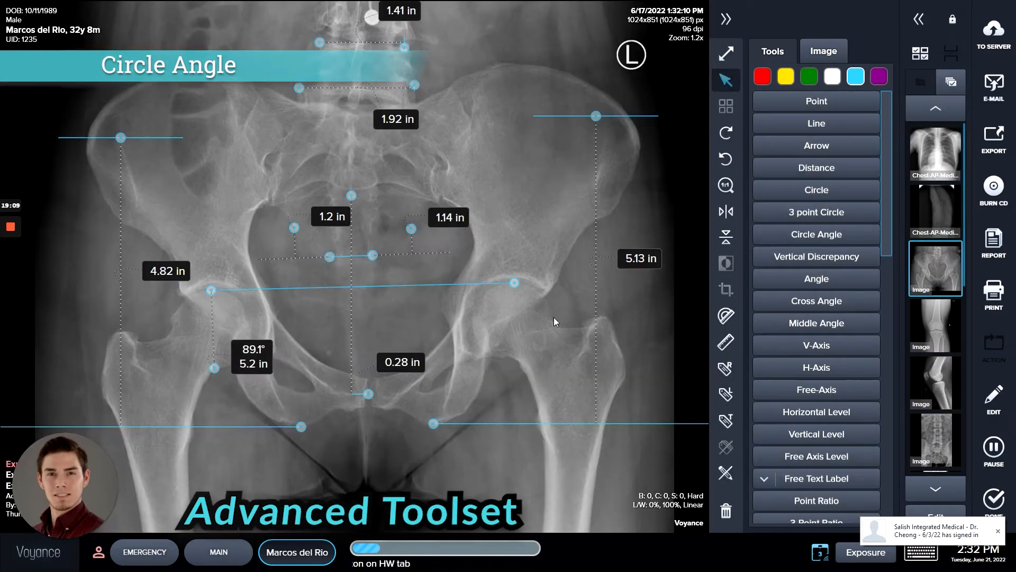
{"action": "left_click", "coordinate": [435, 424]}
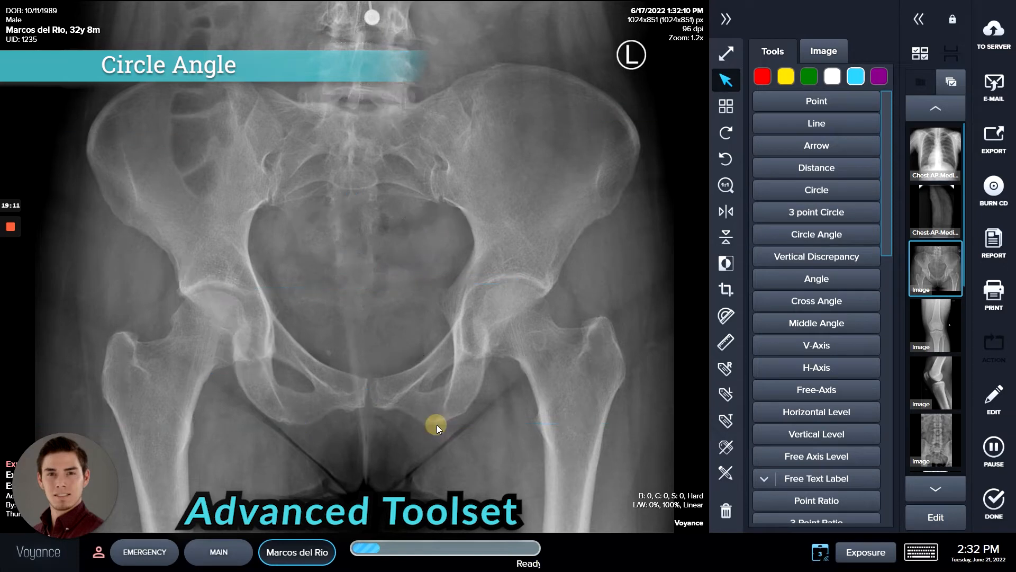
Draw a Circle Angle over the femoral head on the L-marked side, about 0.53 in radius and 167°, and delete it
{"action": "left_click", "coordinate": [824, 238]}
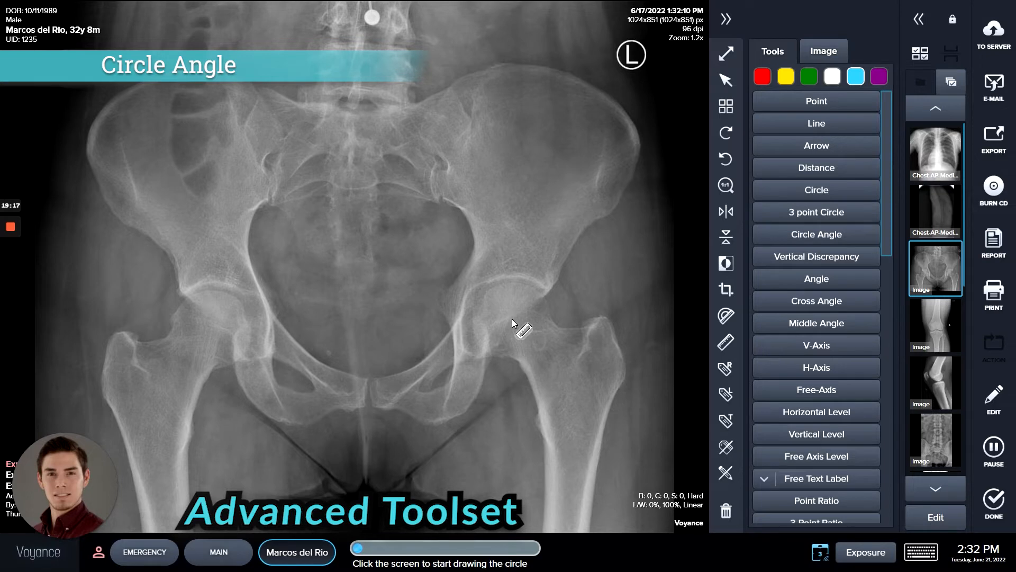
{"action": "left_click_drag", "start_coordinate": [513, 282], "coordinate": [512, 319]}
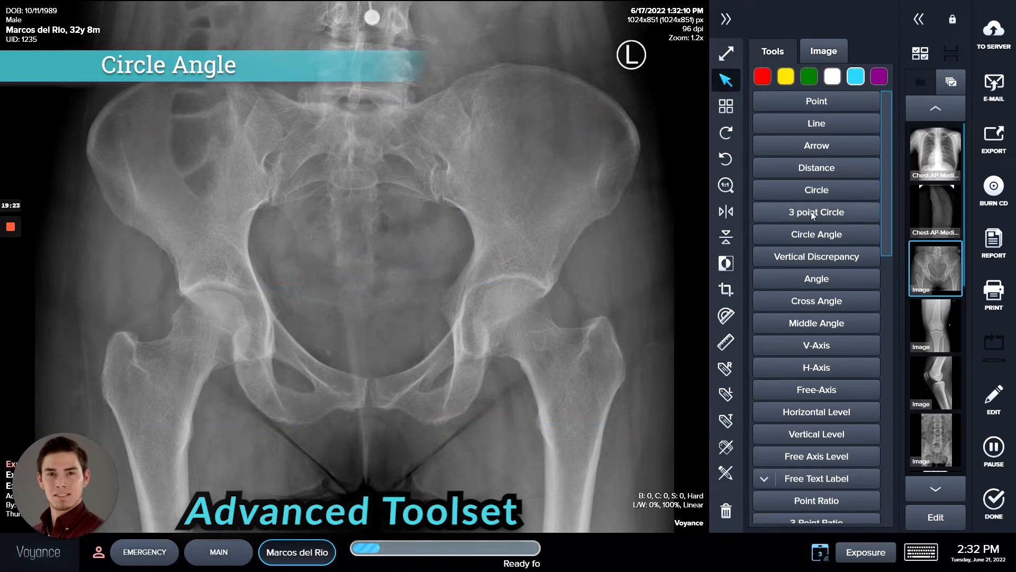
{"action": "left_click", "coordinate": [815, 241]}
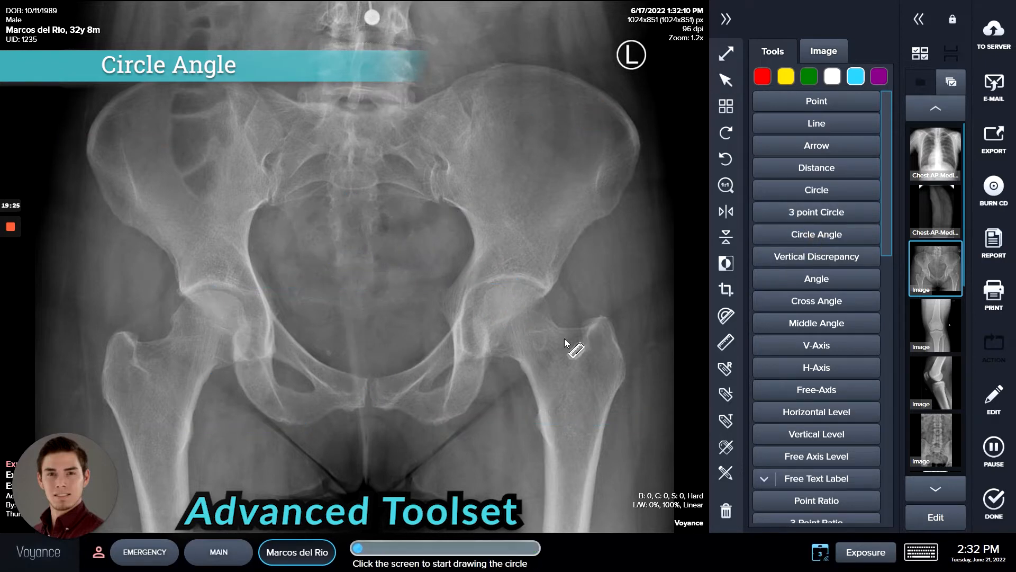
{"action": "left_click_drag", "start_coordinate": [512, 317], "coordinate": [512, 285]}
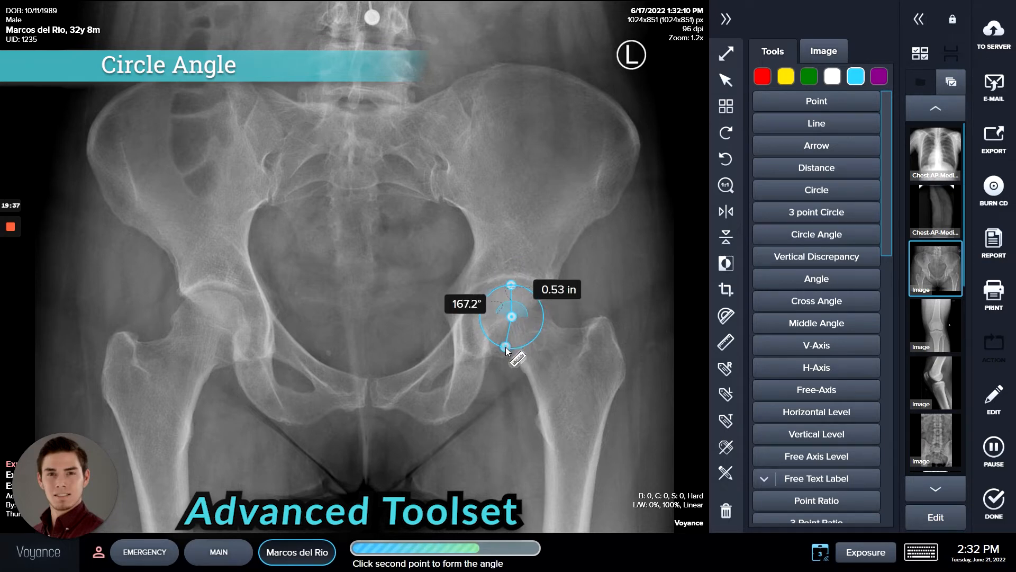
{"action": "left_click", "coordinate": [506, 348]}
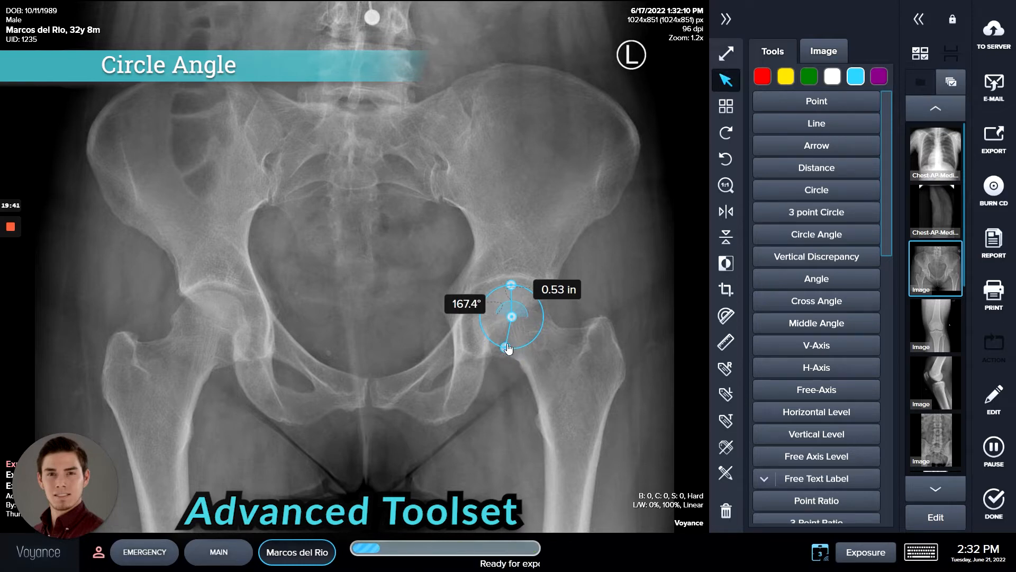
{"action": "key", "text": "Delete"}
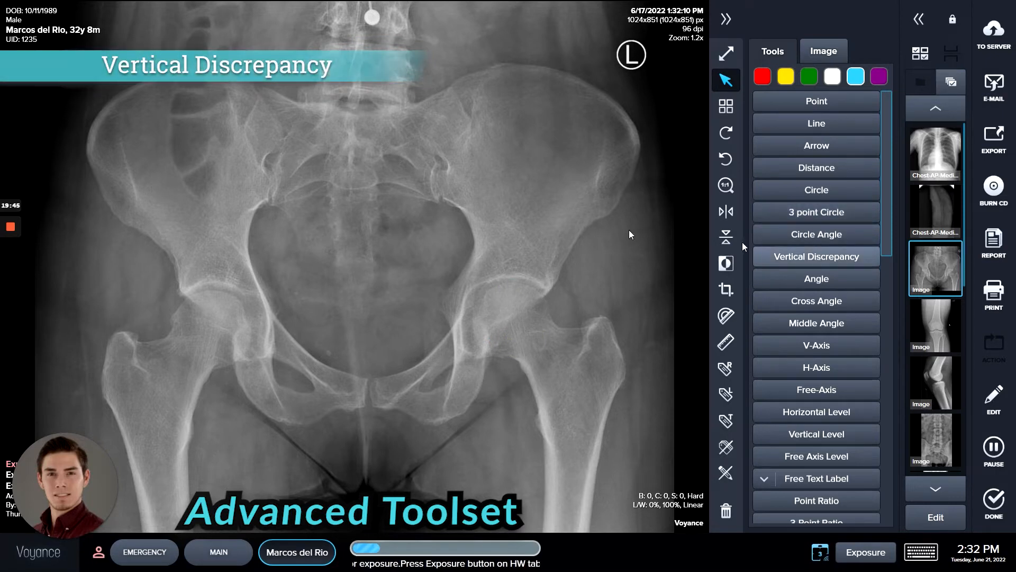
Return to the AP chest image and start a Vertical Discrepancy measurement
{"action": "left_click", "coordinate": [943, 152]}
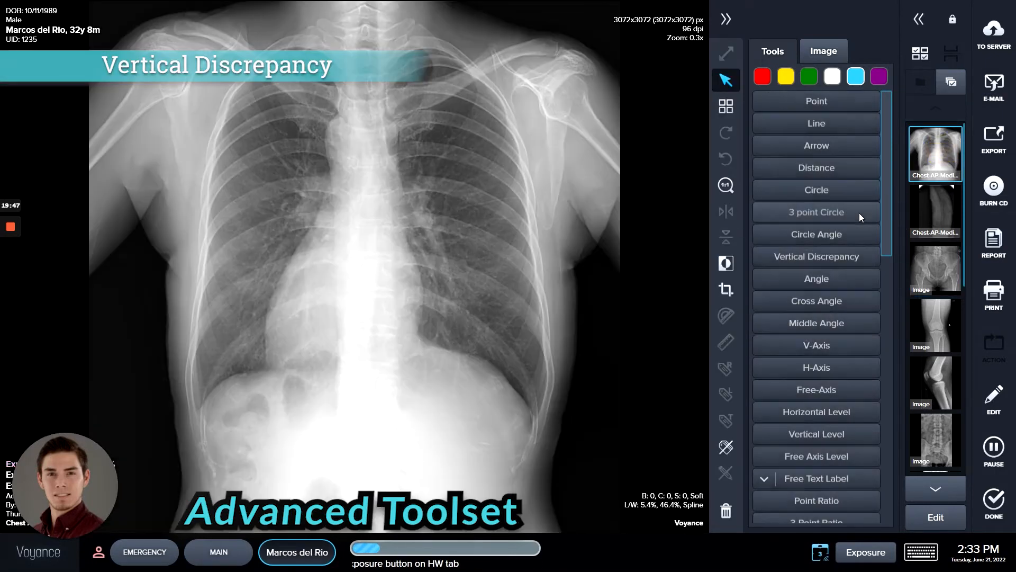
{"action": "left_click", "coordinate": [830, 255]}
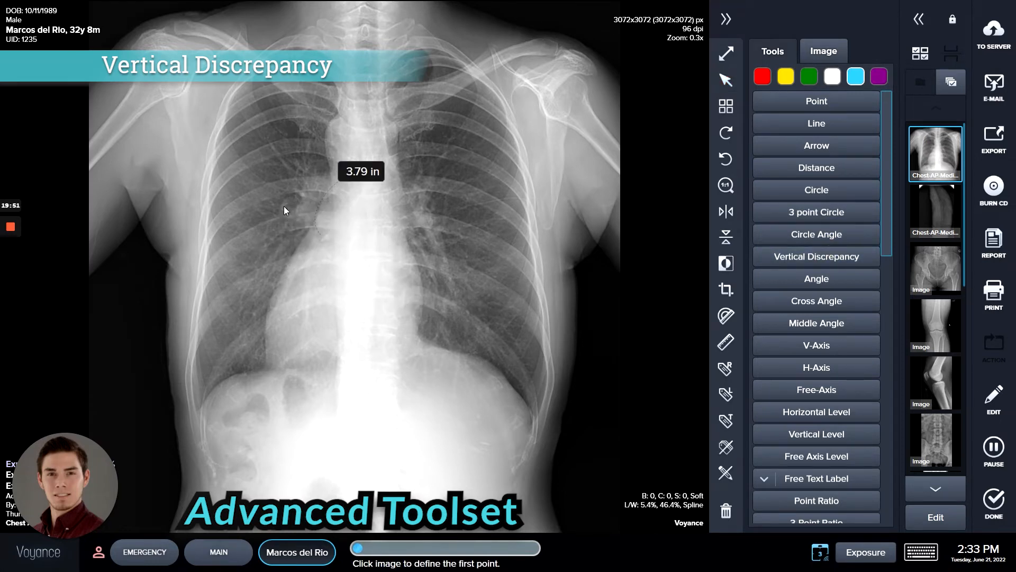
{"action": "right_click", "coordinate": [343, 201]}
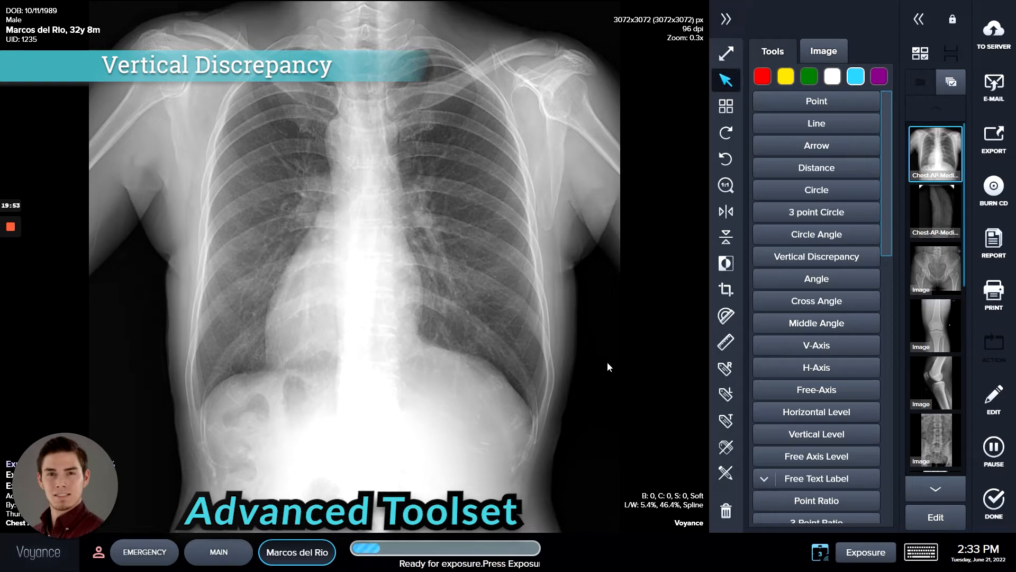
{"action": "left_click", "coordinate": [804, 259]}
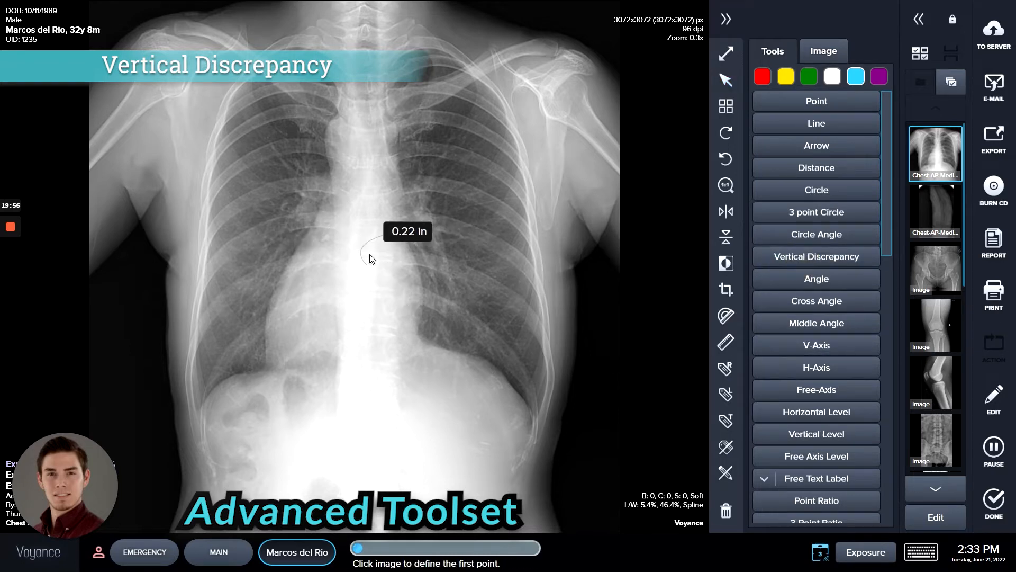
Measure the vertical discrepancy between two points across the upper spine on the chest X-ray, and remove the measurement
{"action": "left_click", "coordinate": [344, 124]}
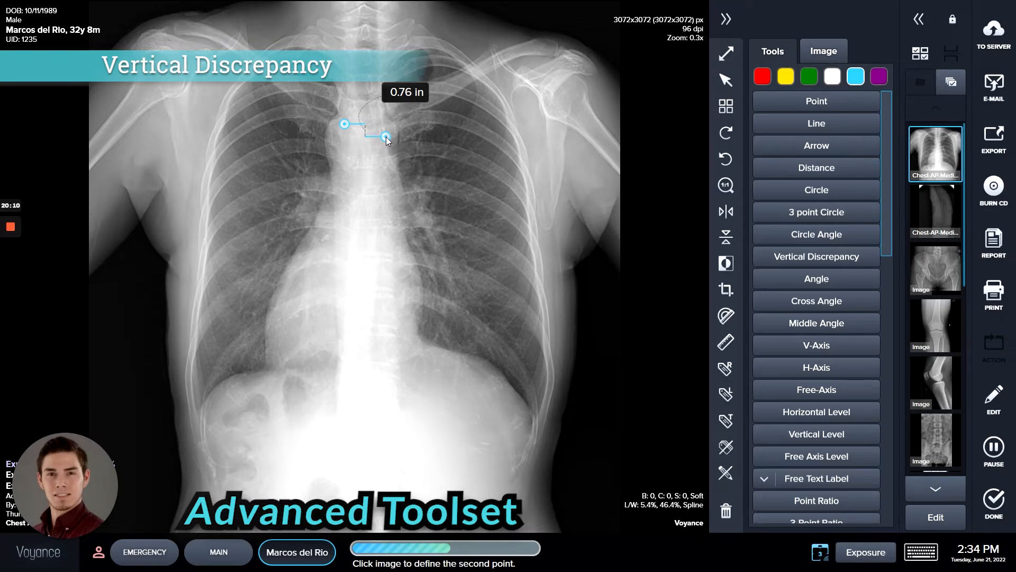
{"action": "left_click", "coordinate": [386, 136]}
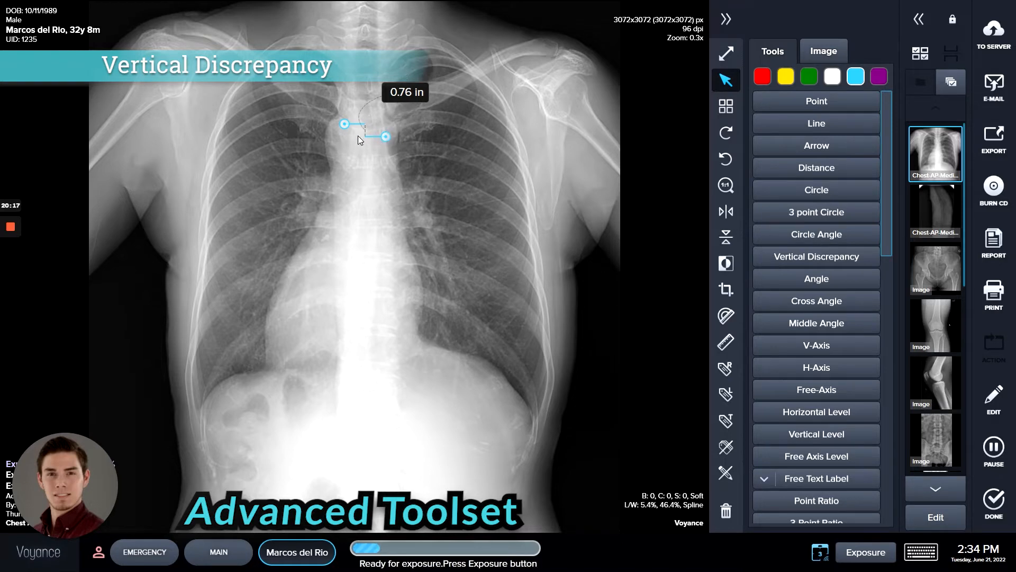
{"action": "left_click", "coordinate": [391, 87]}
{"action": "right_click", "coordinate": [386, 137]}
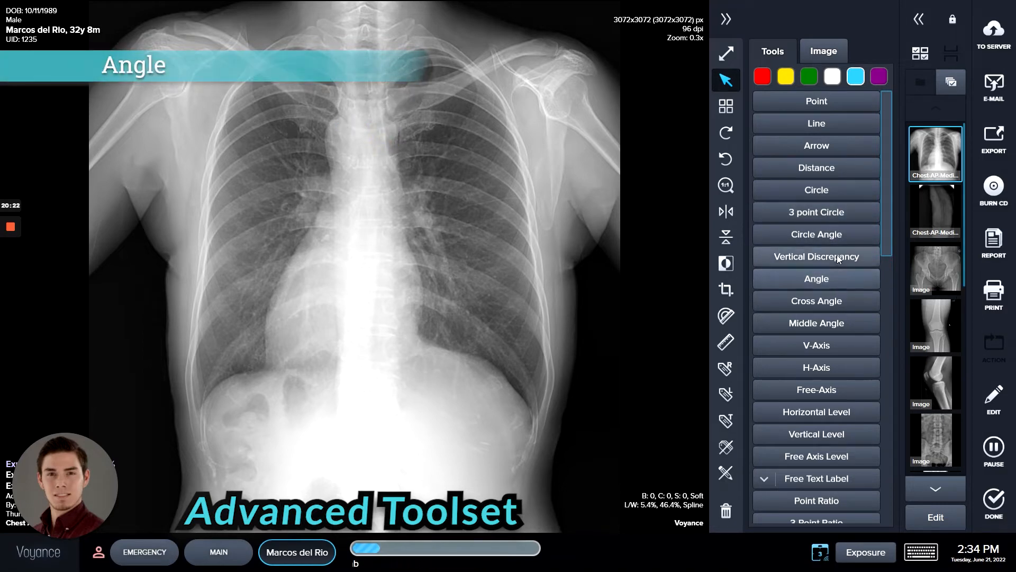
Measure an angle at the upper spine with one arm running downward and the other running across the spine
{"action": "left_click", "coordinate": [835, 278]}
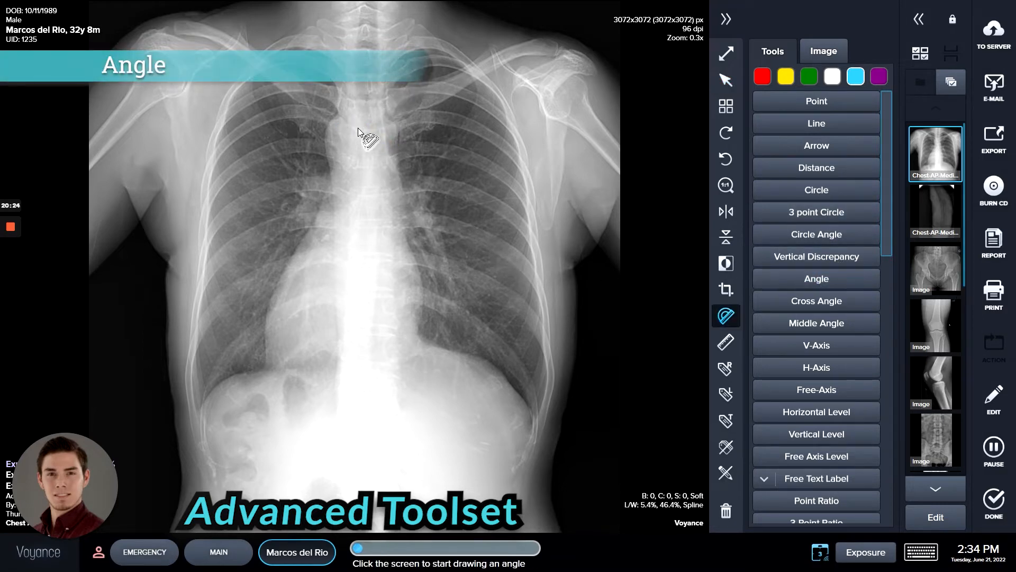
{"action": "left_click_drag", "start_coordinate": [386, 129], "coordinate": [387, 169]}
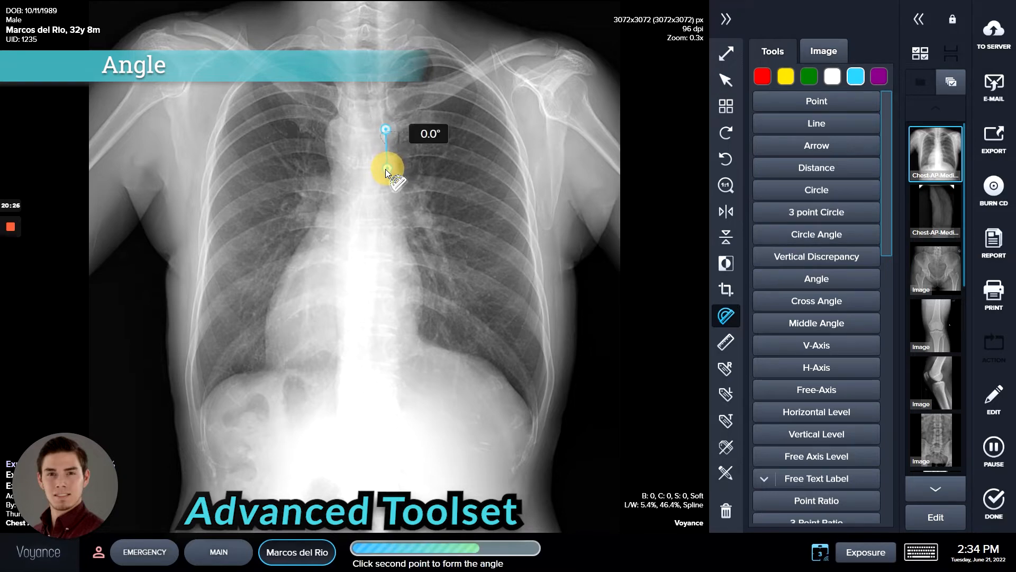
{"action": "left_click", "coordinate": [337, 127]}
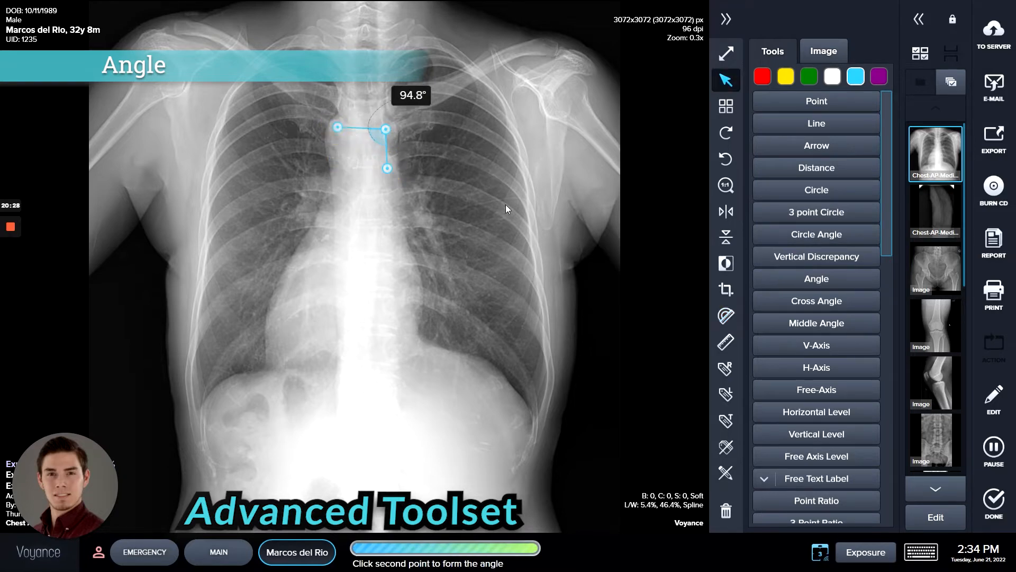
Measure the cross angle between a horizontal line and a near-vertical line crossing at the upper spine, and delete it
{"action": "left_click", "coordinate": [834, 306]}
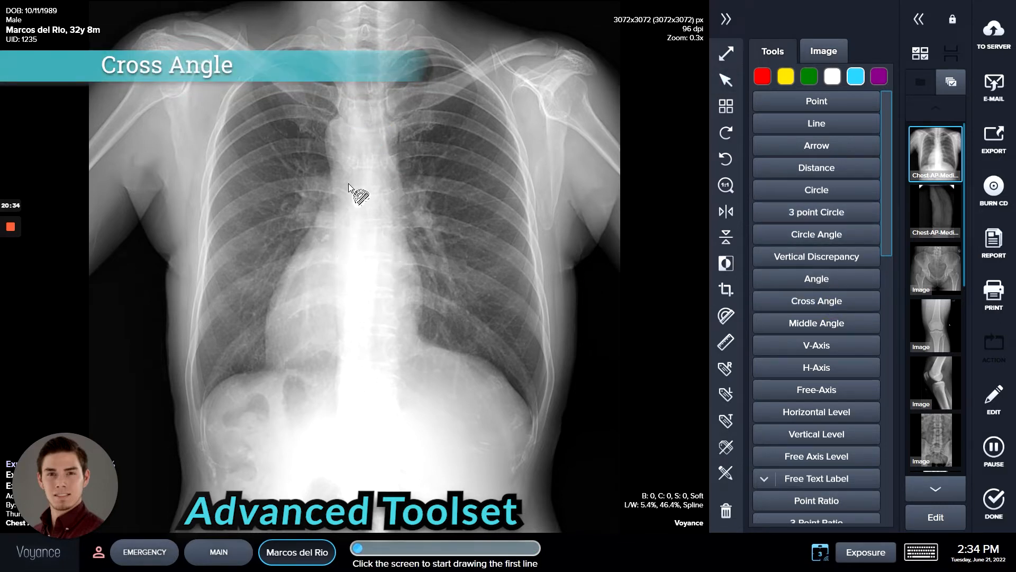
{"action": "mouse_move", "coordinate": [346, 131]}
{"action": "left_mouse_down"}
{"action": "mouse_move", "coordinate": [389, 130]}
{"action": "mouse_move", "coordinate": [368, 129]}
{"action": "mouse_move", "coordinate": [361, 105]}
{"action": "left_mouse_up"}
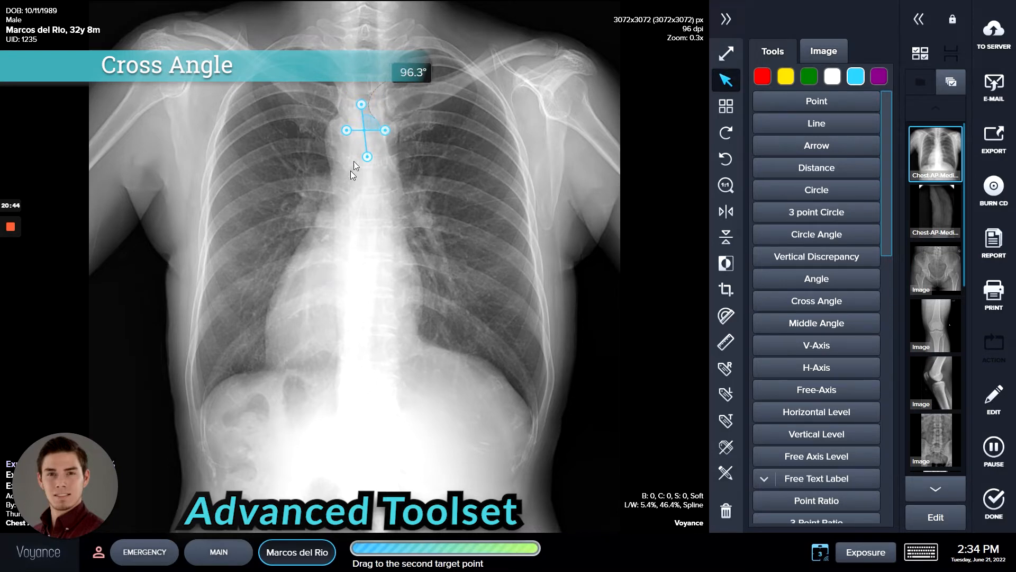
{"action": "key", "text": "Delete"}
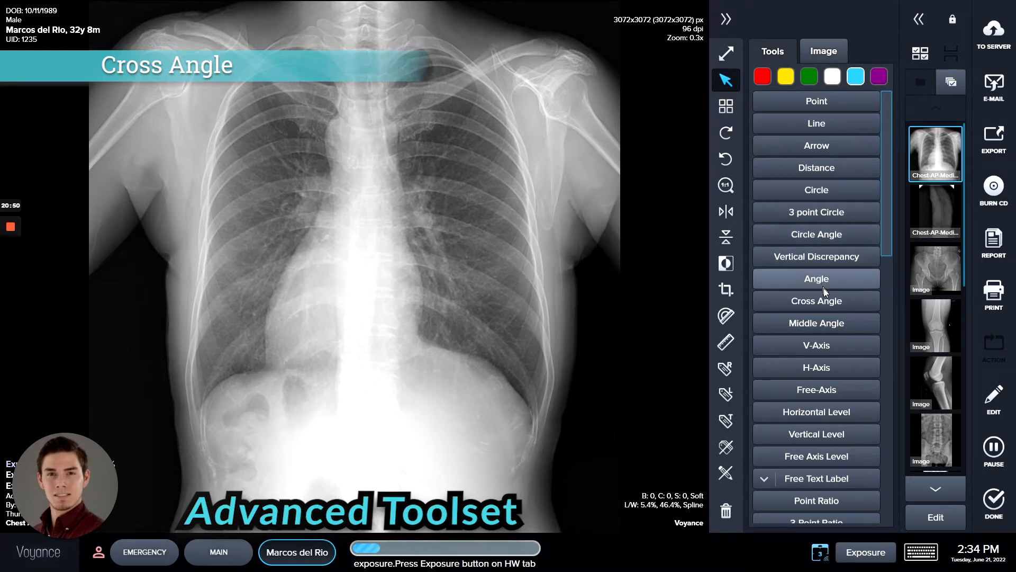
Measure a middle angle from a horizontal baseline across the mid-thoracic spine to a point above it, and remove it
{"action": "left_click", "coordinate": [827, 329]}
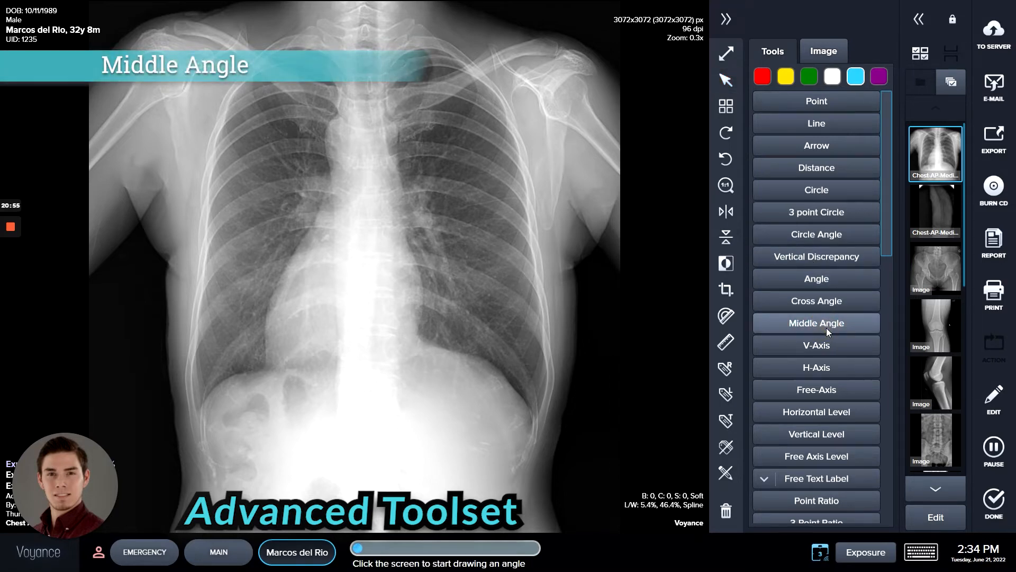
{"action": "left_click", "coordinate": [342, 255]}
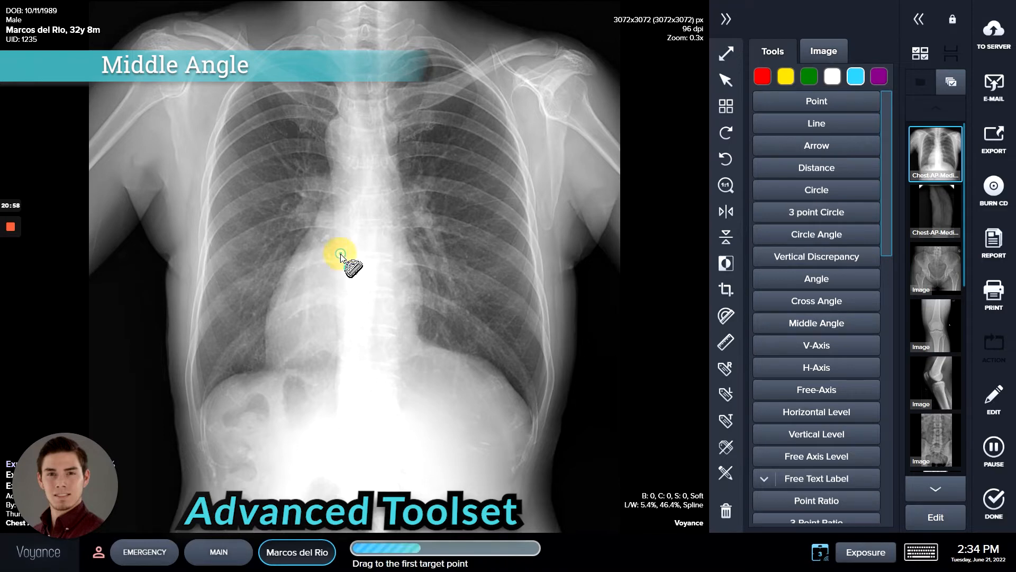
{"action": "left_click_drag", "start_coordinate": [341, 256], "coordinate": [390, 253]}
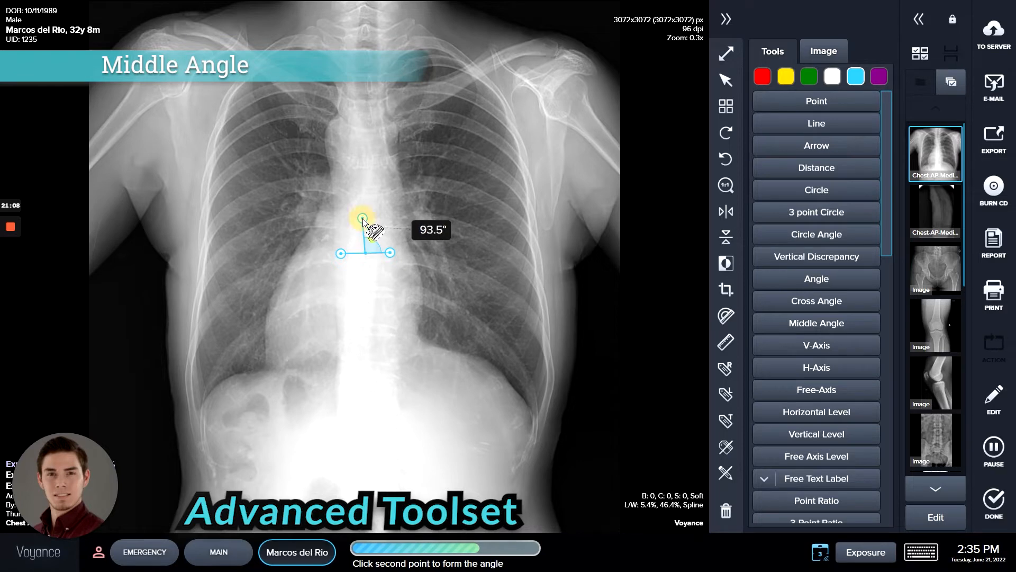
{"action": "right_click", "coordinate": [392, 255]}
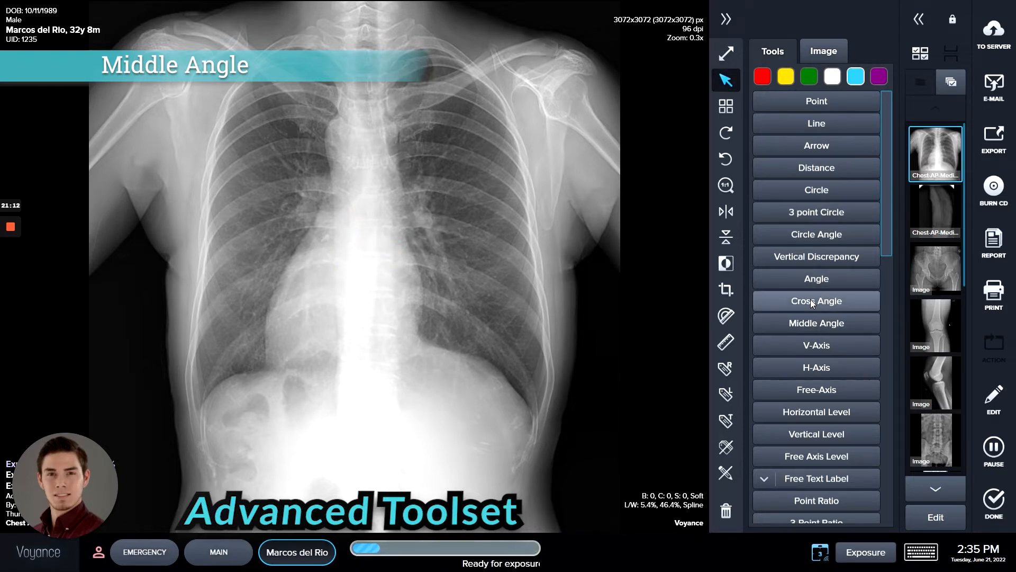
Measure a middle angle from a vertical baseline along the spine's edge to a point across the spine
{"action": "left_click", "coordinate": [820, 323]}
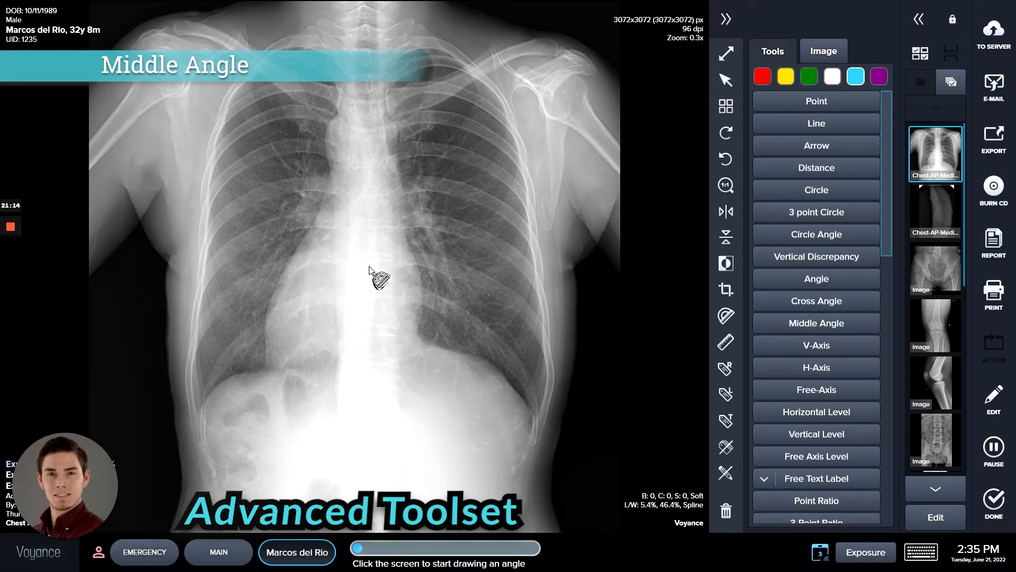
{"action": "left_click", "coordinate": [393, 226]}
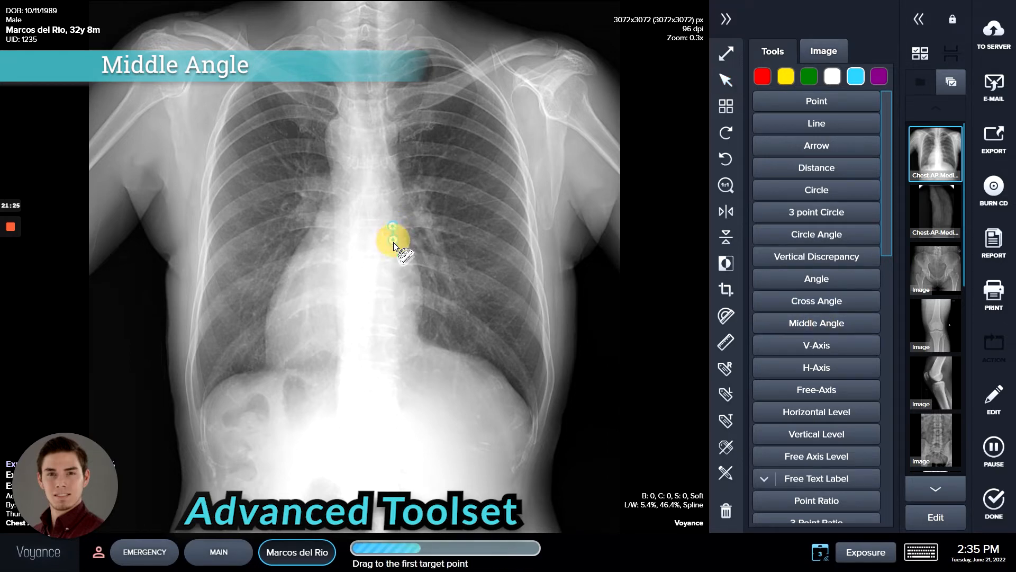
{"action": "left_click_drag", "start_coordinate": [394, 267], "coordinate": [392, 290]}
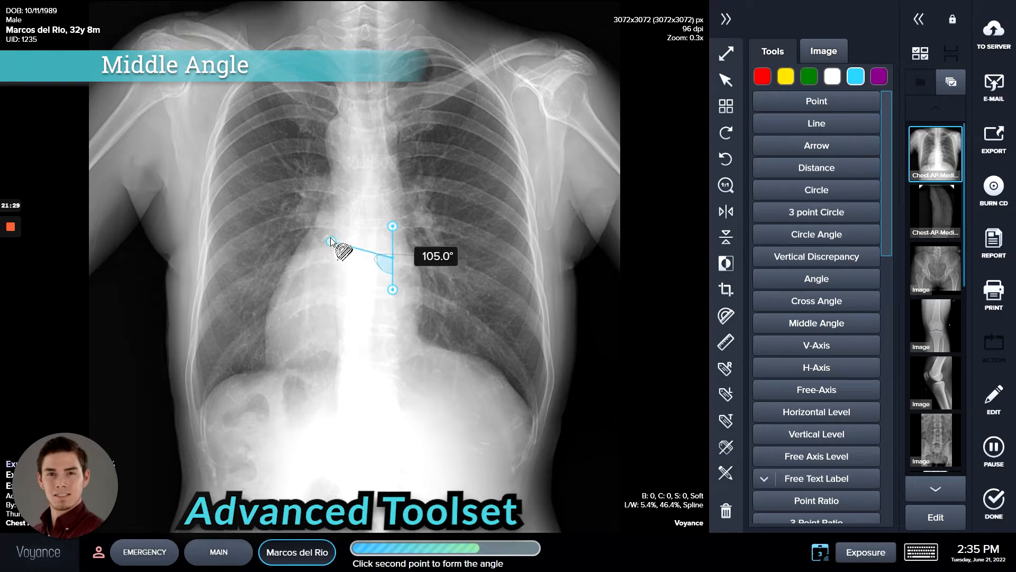
{"action": "left_click", "coordinate": [349, 258]}
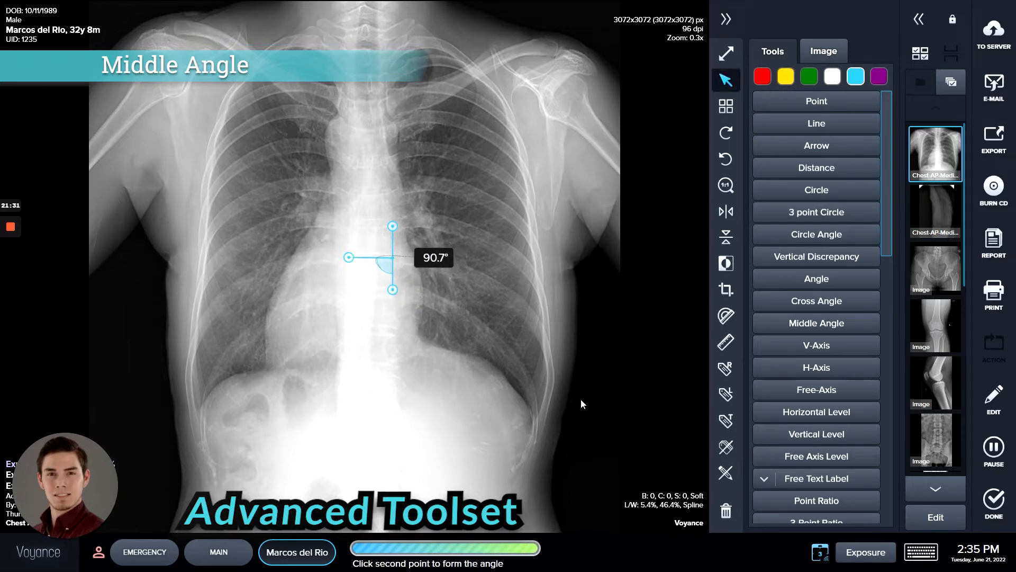
Reposition the middle angle's three endpoints to open it to about 103°, and delete the measurement
{"action": "left_click", "coordinate": [348, 261]}
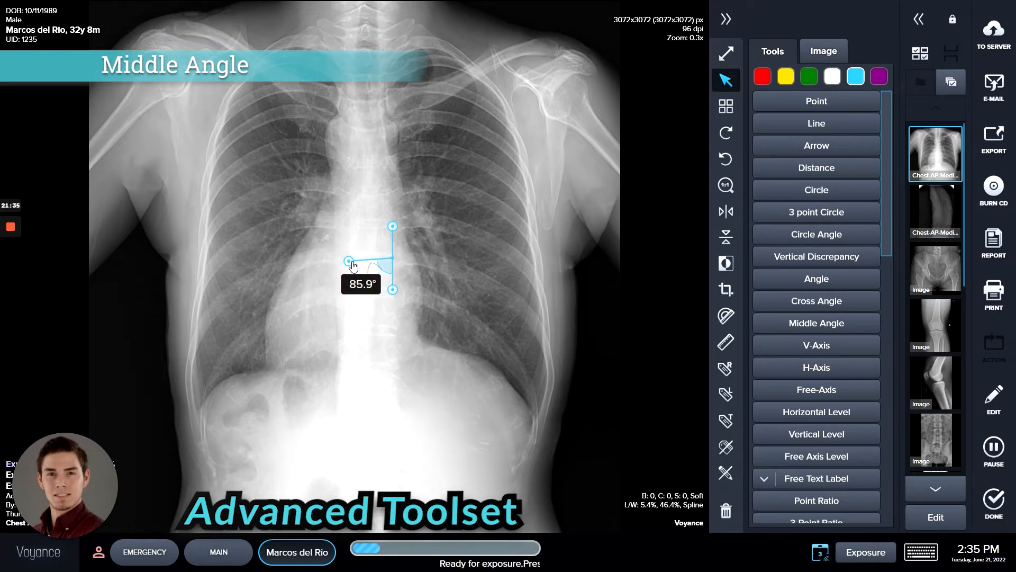
{"action": "left_click_drag", "start_coordinate": [349, 261], "coordinate": [344, 247]}
{"action": "left_click_drag", "start_coordinate": [392, 226], "coordinate": [393, 222]}
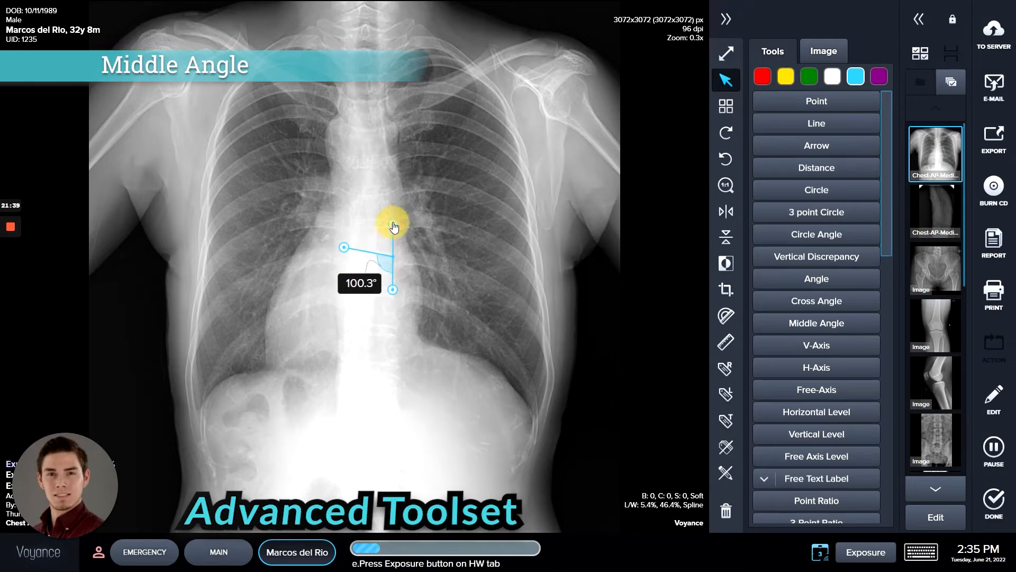
{"action": "left_click_drag", "start_coordinate": [392, 290], "coordinate": [396, 292]}
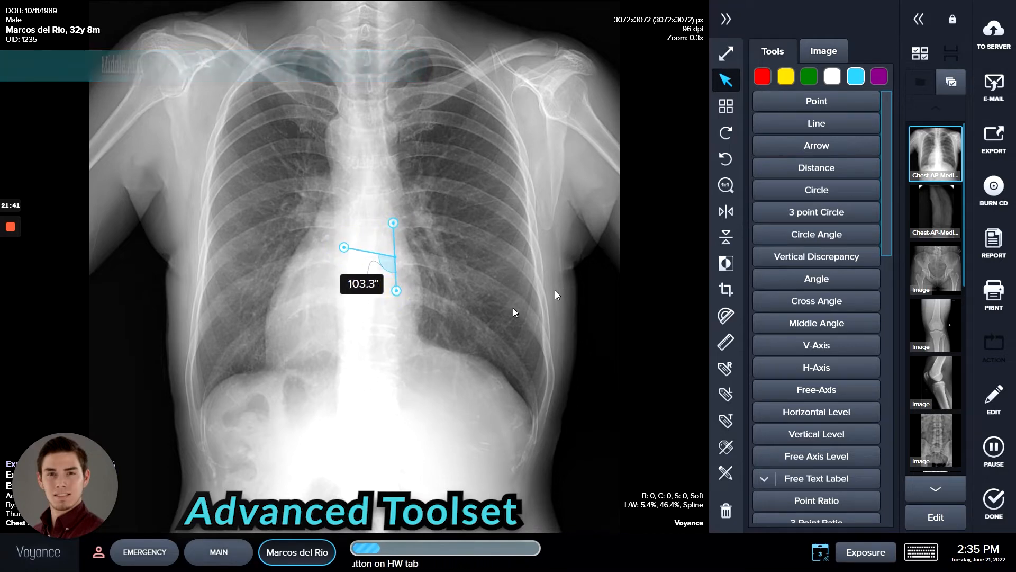
{"action": "right_click", "coordinate": [398, 294]}
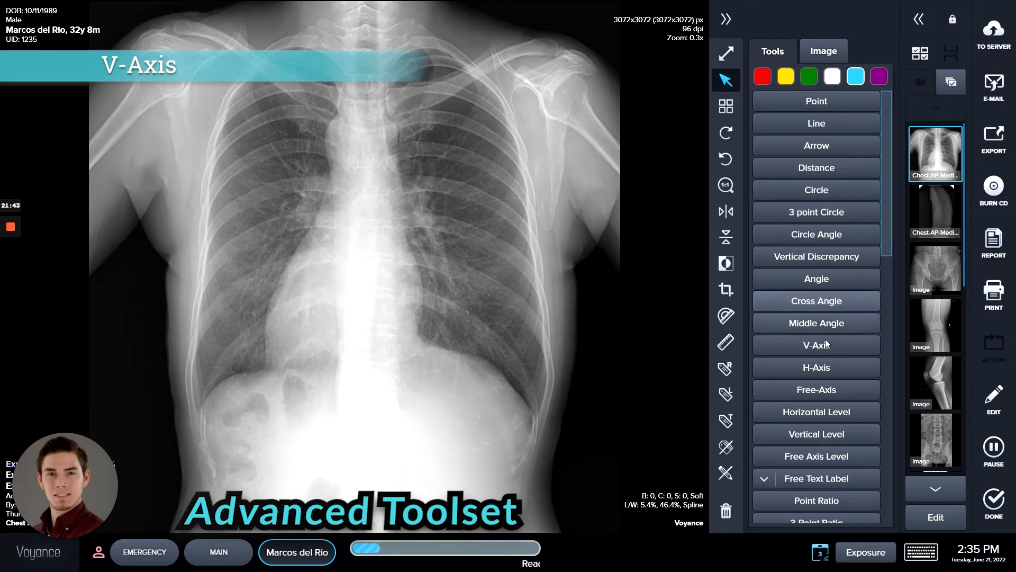
Place a V-Axis through the center of the spine, shift it slightly sideways, and remove it
{"action": "left_click_drag", "start_coordinate": [824, 338], "coordinate": [853, 313]}
{"action": "left_click", "coordinate": [843, 319]}
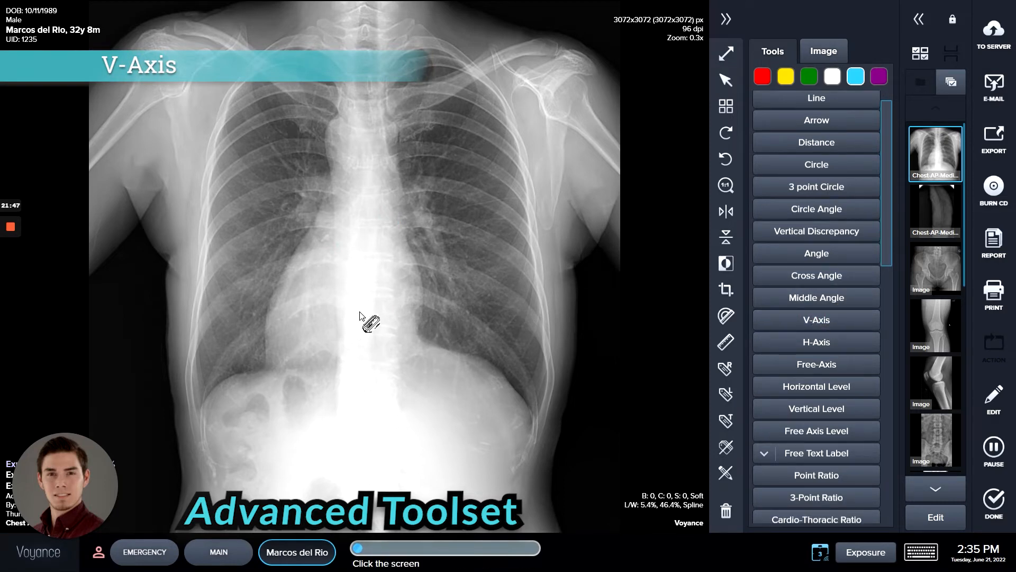
{"action": "left_click", "coordinate": [369, 299]}
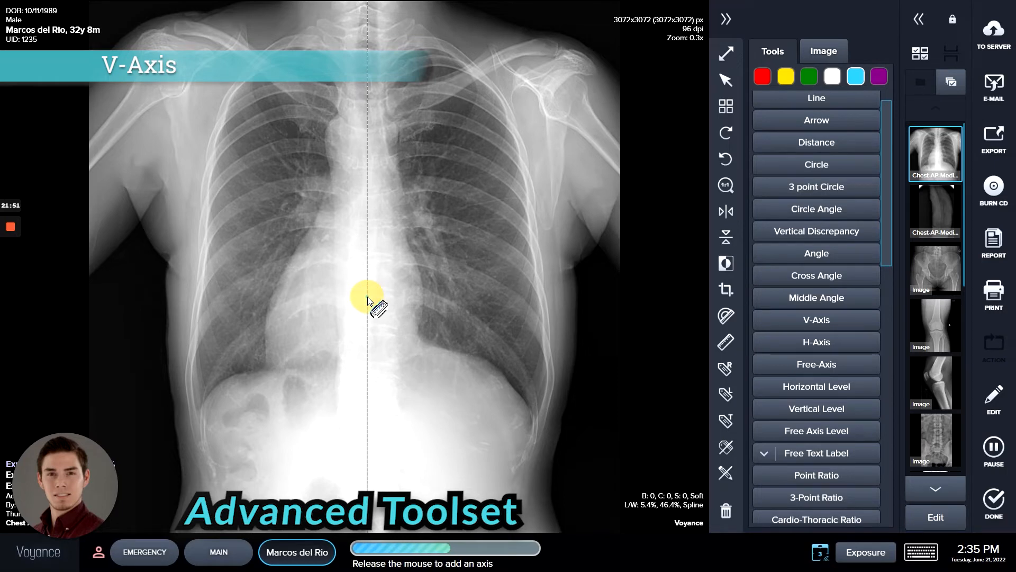
{"action": "left_click_drag", "start_coordinate": [366, 297], "coordinate": [370, 303]}
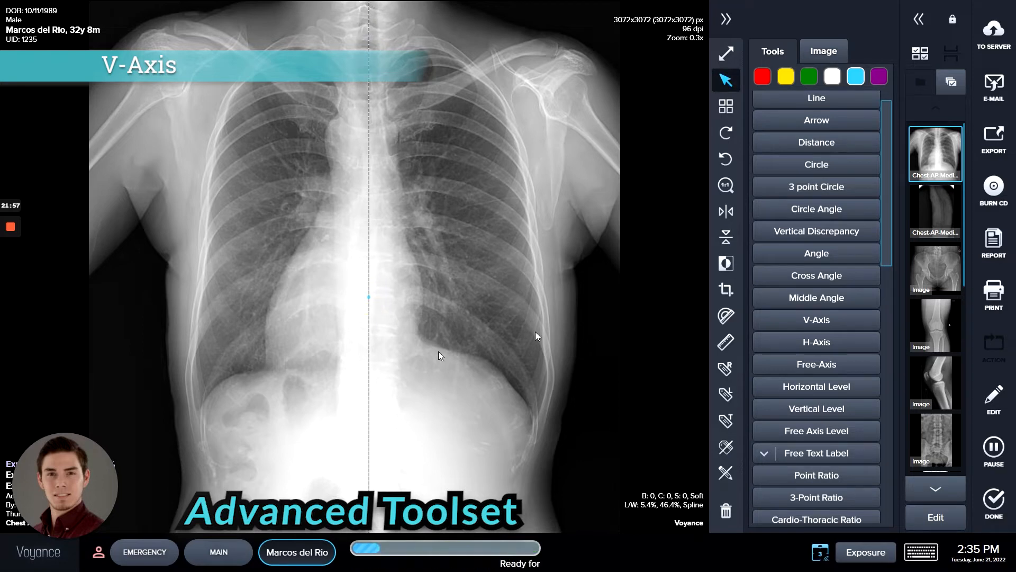
{"action": "left_click", "coordinate": [871, 336]}
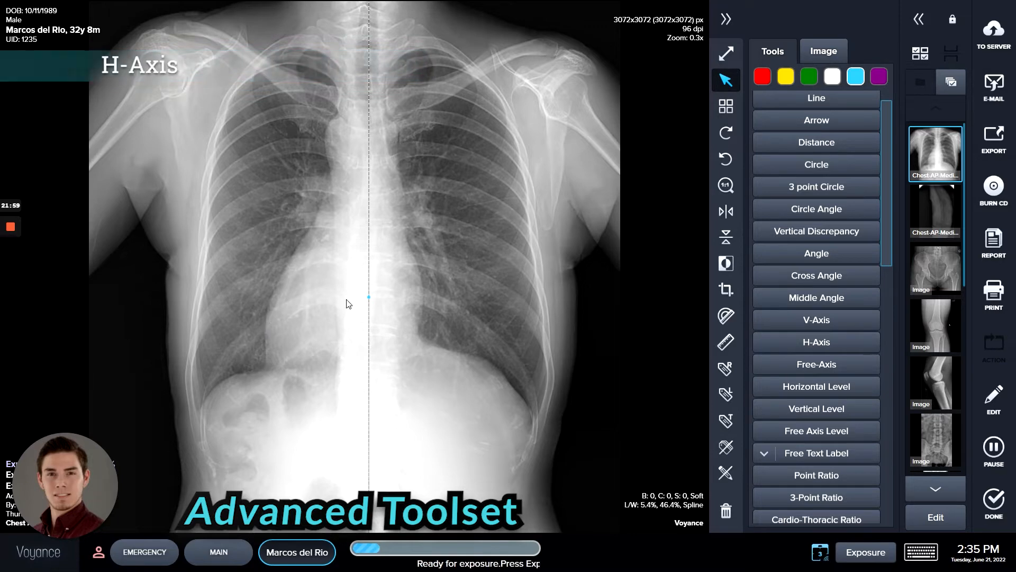
{"action": "double_click", "coordinate": [369, 297]}
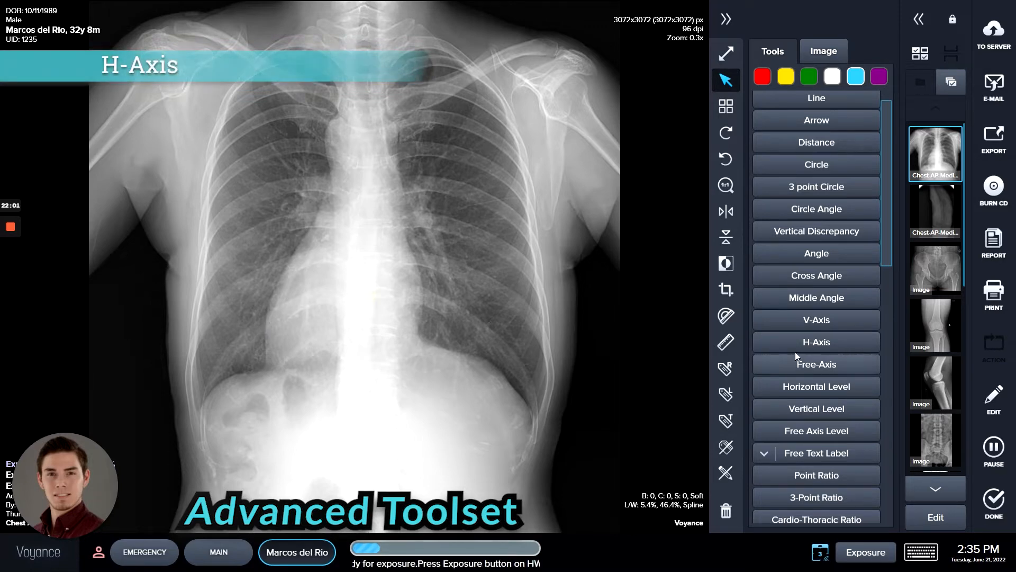
Place an H-Axis across the lower thoracic spine, and draw a Free-Axis down the length of the spine
{"action": "left_click", "coordinate": [814, 341]}
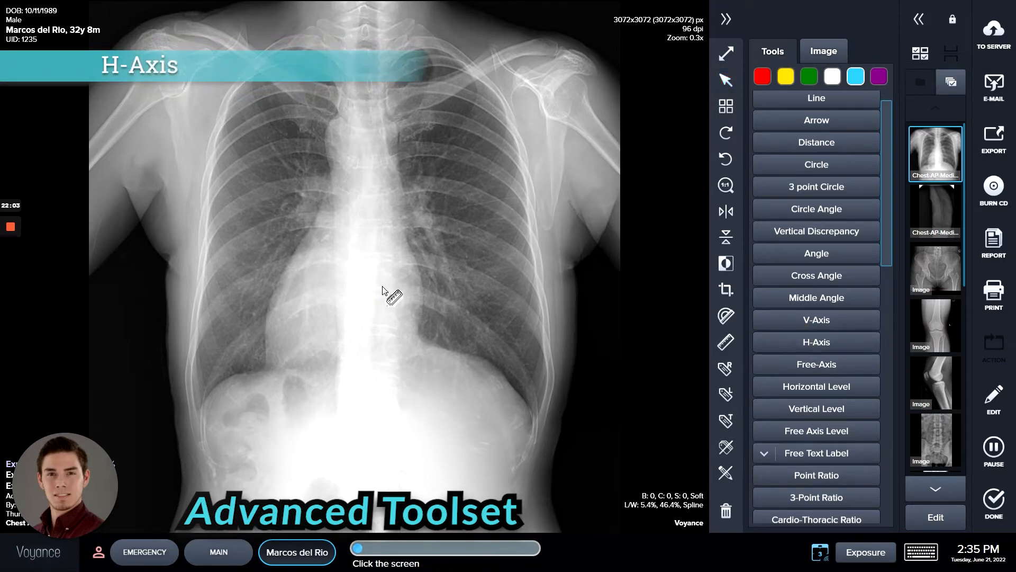
{"action": "left_click_drag", "start_coordinate": [374, 289], "coordinate": [373, 298]}
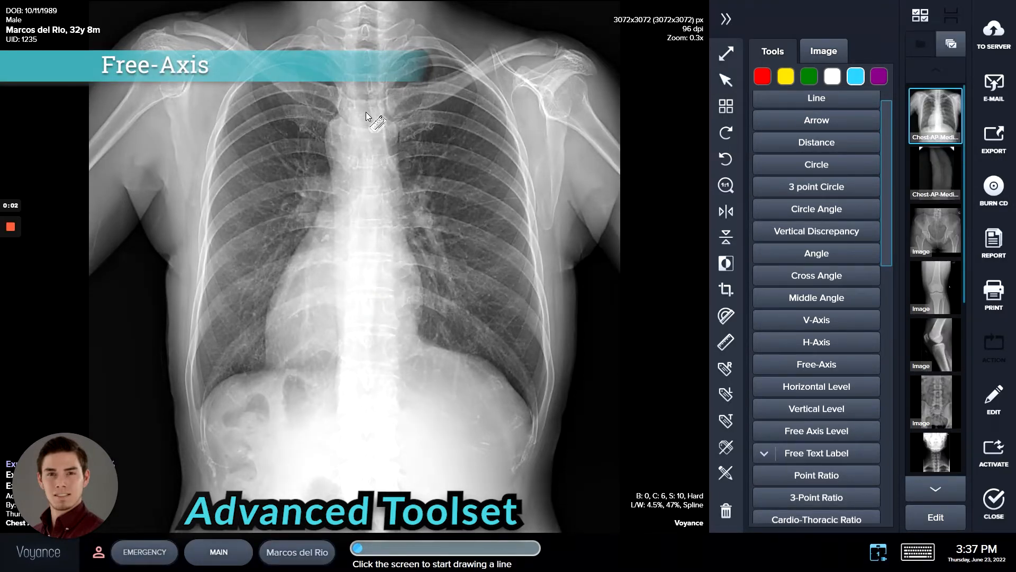
{"action": "left_click_drag", "start_coordinate": [366, 112], "coordinate": [369, 359]}
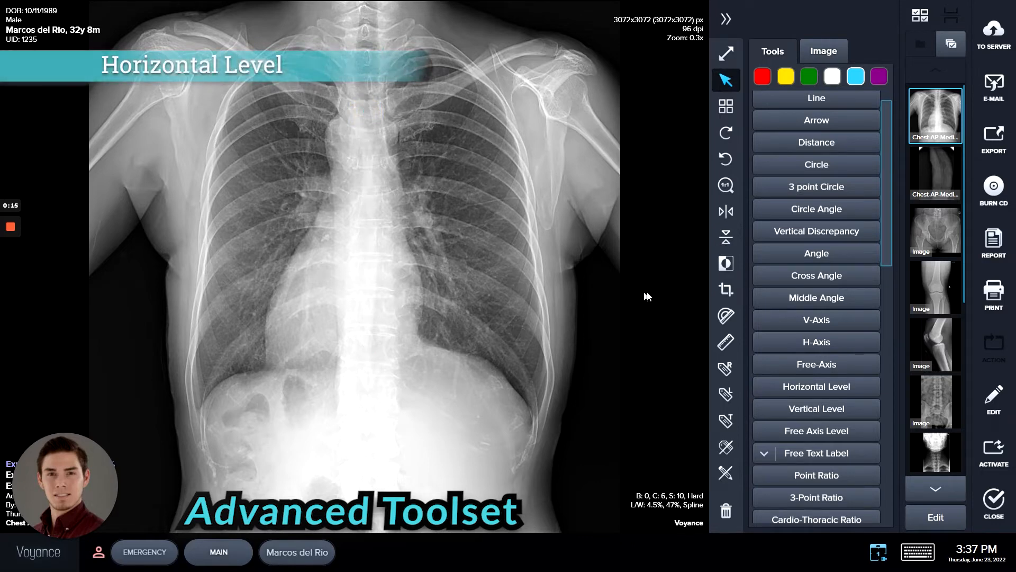
Measure the Horizontal Level from the outer edge of the rib cage to the spine, and delete the measurement
{"action": "left_click", "coordinate": [817, 397]}
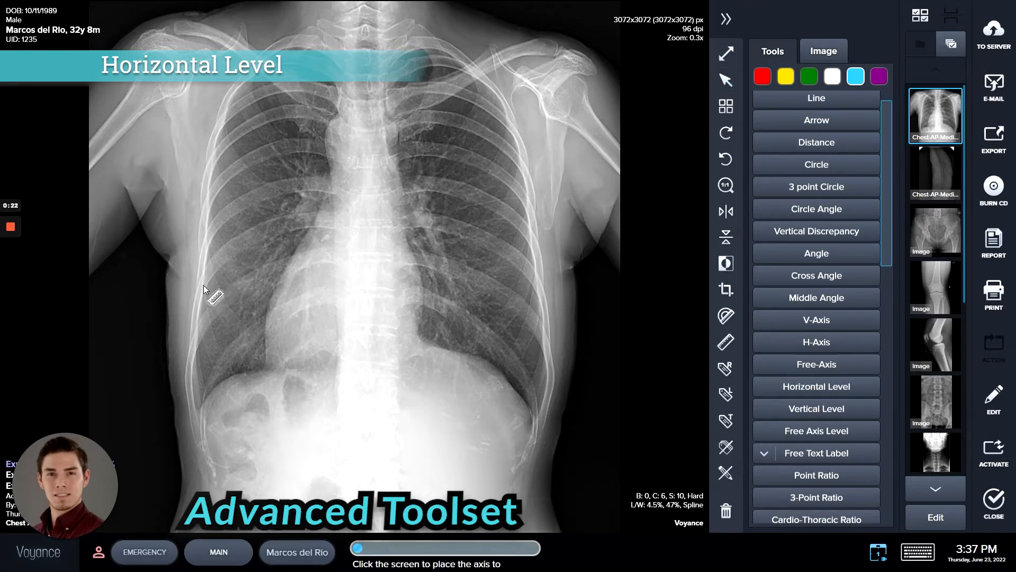
{"action": "left_click_drag", "start_coordinate": [205, 287], "coordinate": [376, 267]}
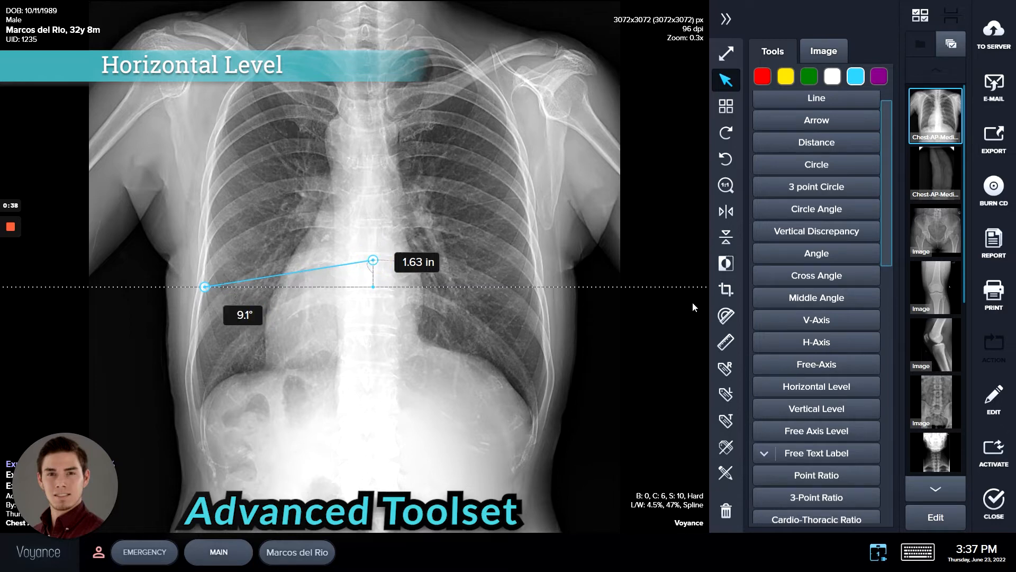
{"action": "left_click", "coordinate": [373, 262]}
{"action": "key", "text": "Delete"}
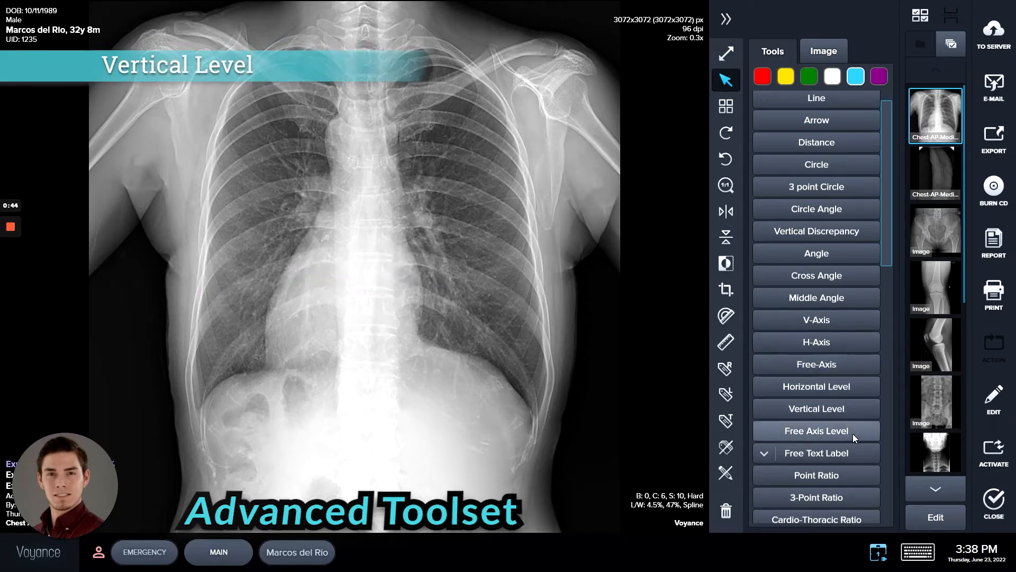
Measure the Vertical Level from the upper spine down to a point beside the lower thoracic spine
{"action": "left_click", "coordinate": [847, 410]}
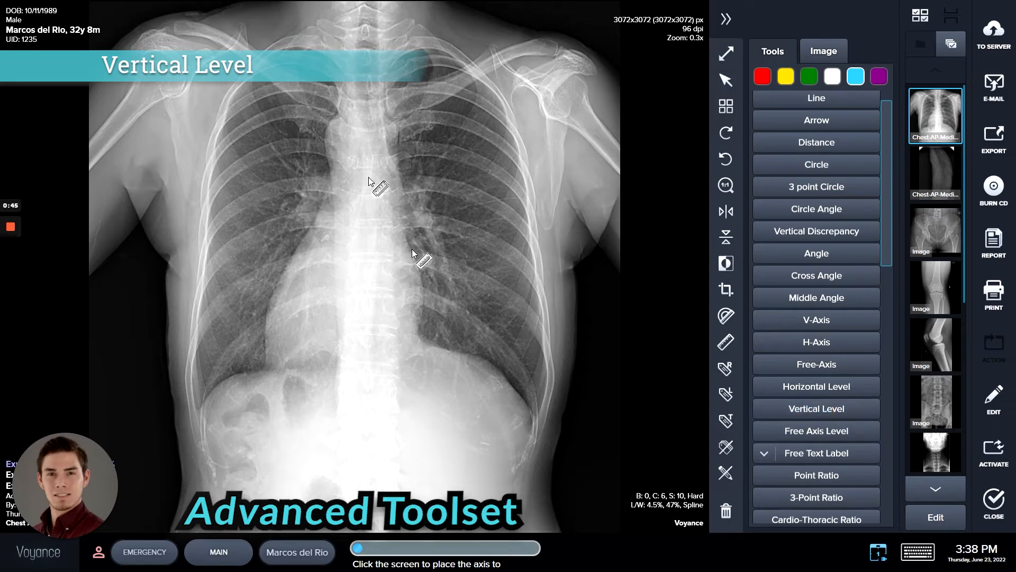
{"action": "left_click", "coordinate": [369, 132]}
{"action": "left_click_drag", "start_coordinate": [369, 132], "coordinate": [345, 327]}
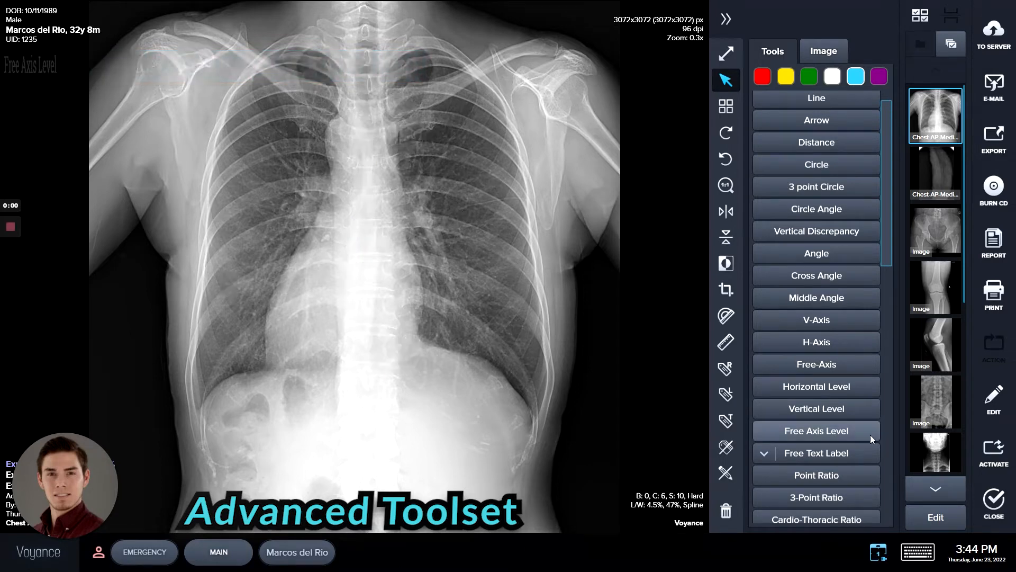
Measure the Free Axis Level from the upper spine to a point beside the lower thoracic spine with repositioned labels, and delete the measurement
{"action": "left_click", "coordinate": [871, 437]}
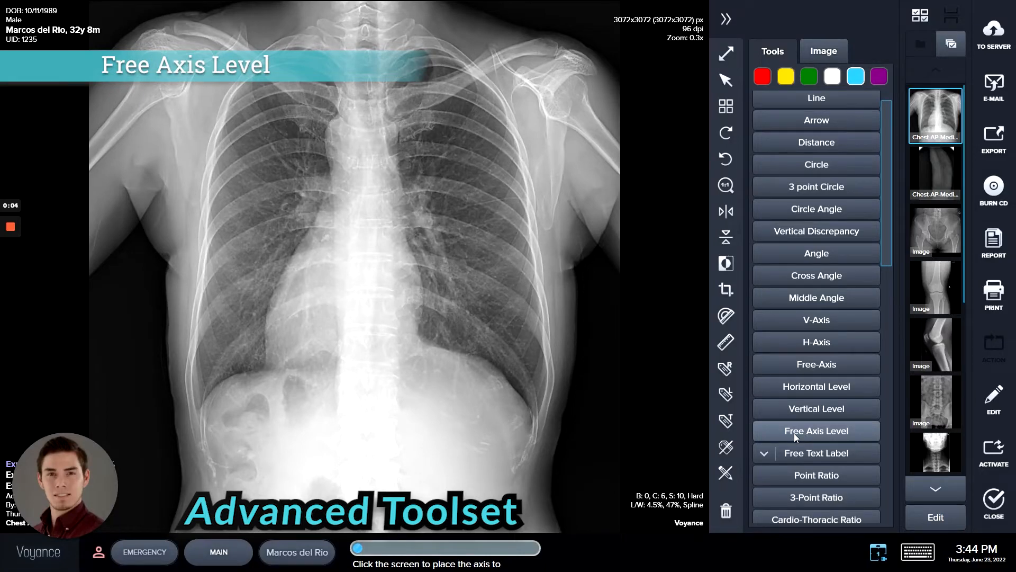
{"action": "left_click_drag", "start_coordinate": [373, 90], "coordinate": [336, 400]}
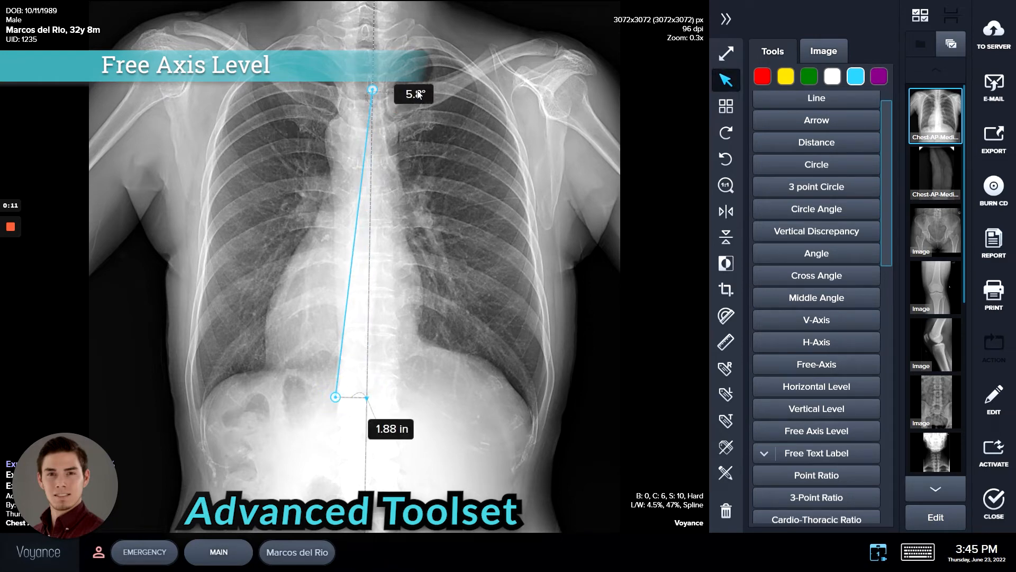
{"action": "left_click_drag", "start_coordinate": [418, 94], "coordinate": [408, 141]}
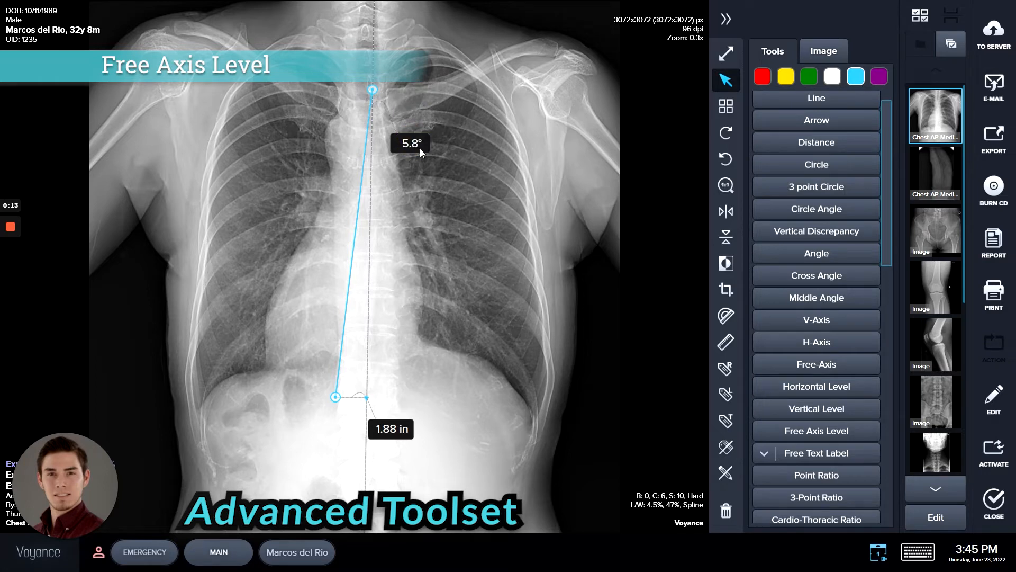
{"action": "left_click_drag", "start_coordinate": [398, 353], "coordinate": [398, 348]}
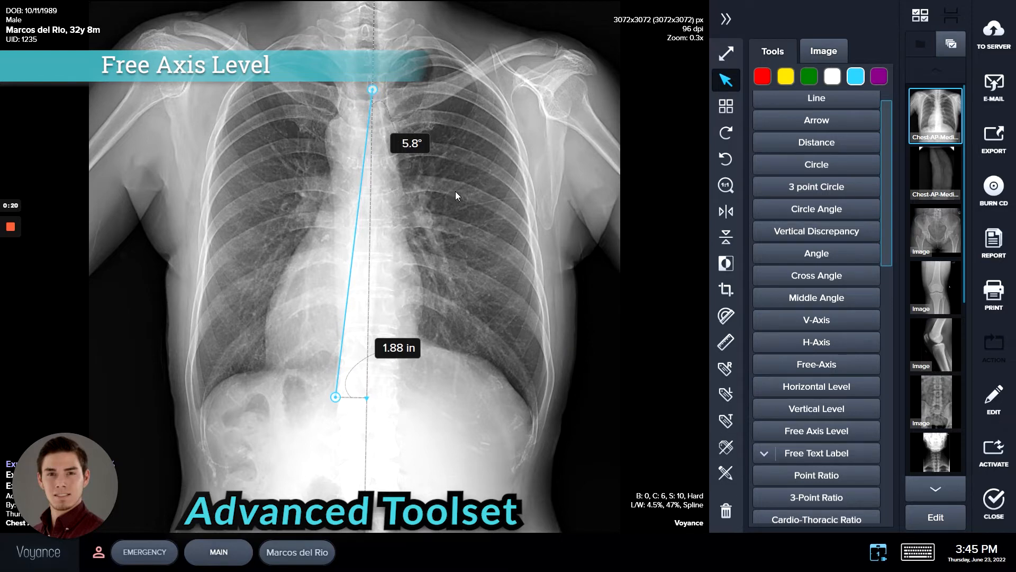
{"action": "key", "text": "Delete"}
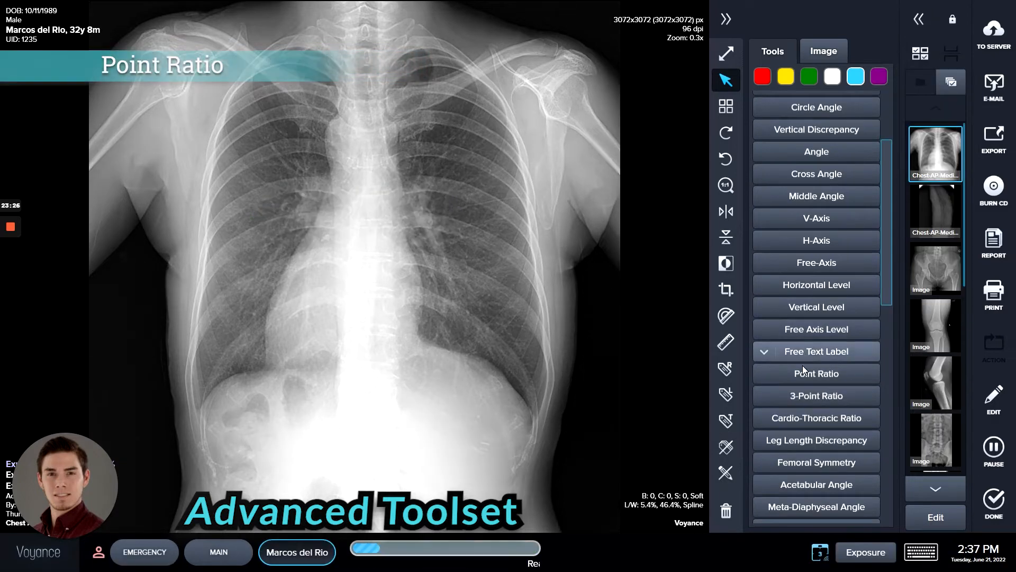
Measure the Point Ratio between two horizontal lines, about 2.3 in and 2.7 in long, drawn across the mid-thoracic spine
{"action": "left_click", "coordinate": [817, 374]}
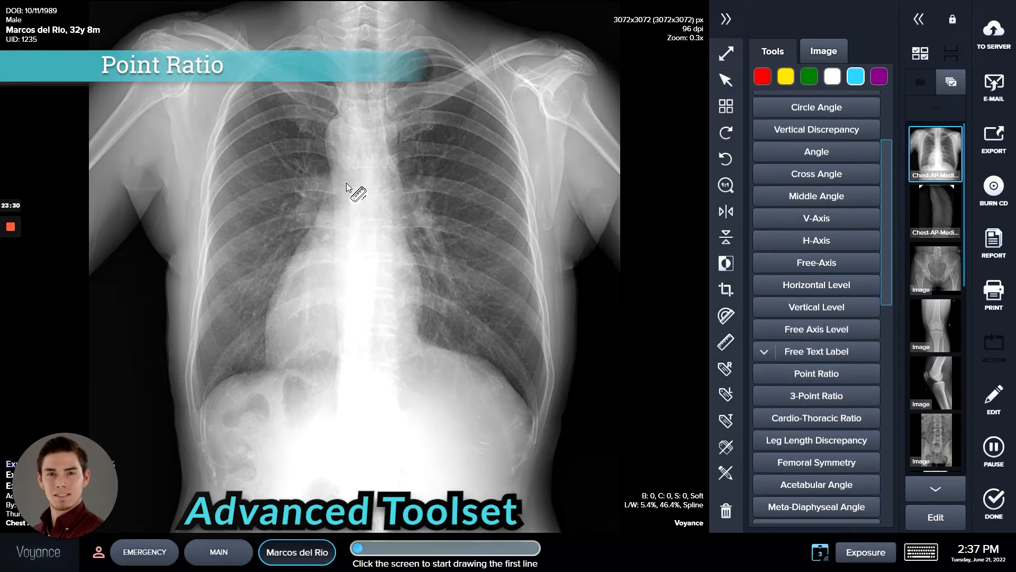
{"action": "left_click_drag", "start_coordinate": [348, 186], "coordinate": [386, 185]}
{"action": "left_click_drag", "start_coordinate": [346, 226], "coordinate": [392, 226]}
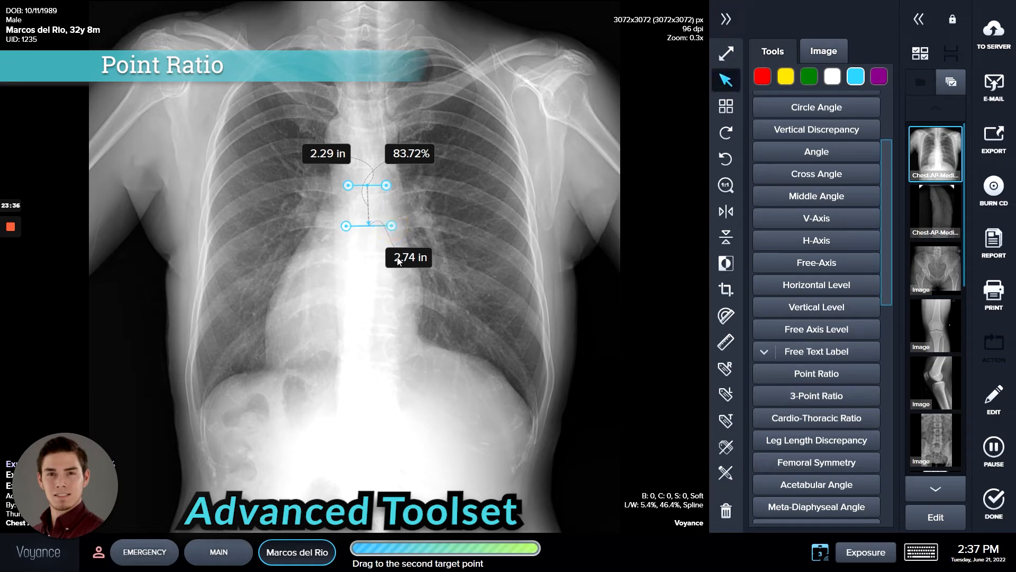
Line up the Point Ratio's labels on one side of the spine, and delete the measurement
{"action": "left_click_drag", "start_coordinate": [409, 155], "coordinate": [303, 169]}
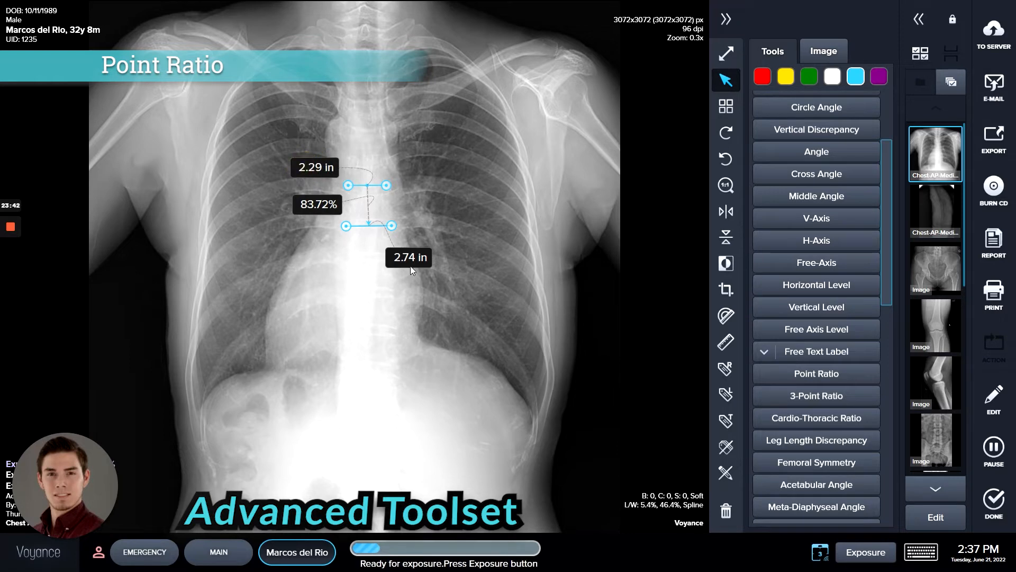
{"action": "left_click_drag", "start_coordinate": [411, 264], "coordinate": [311, 245]}
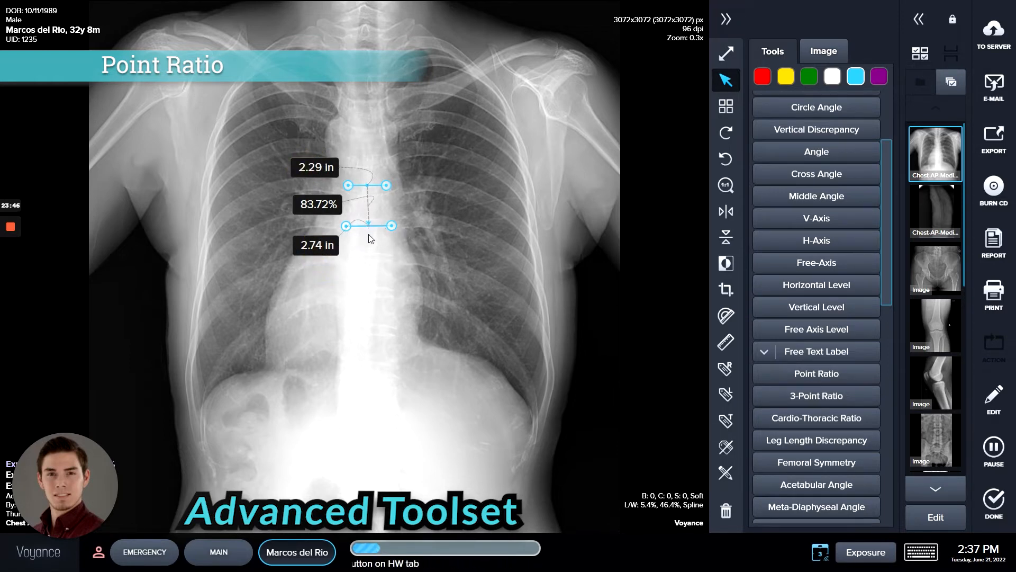
{"action": "left_click", "coordinate": [394, 227]}
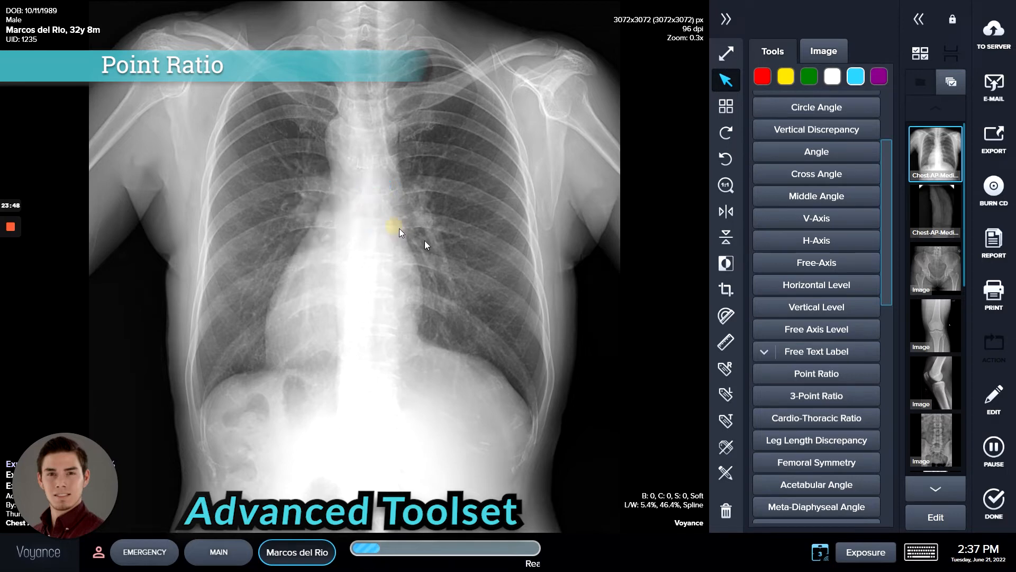
Measure a 3-Point Ratio on a horizontal line about 4.3 in long across the mid-thoracic spine
{"action": "left_click", "coordinate": [825, 398]}
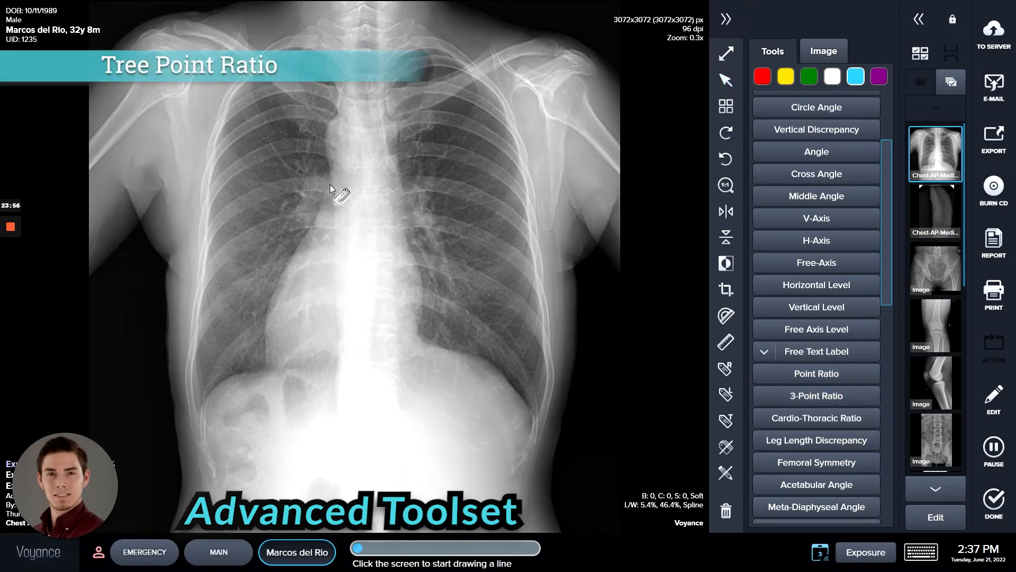
{"action": "left_click_drag", "start_coordinate": [329, 184], "coordinate": [400, 185]}
{"action": "left_click_drag", "start_coordinate": [356, 249], "coordinate": [384, 234]}
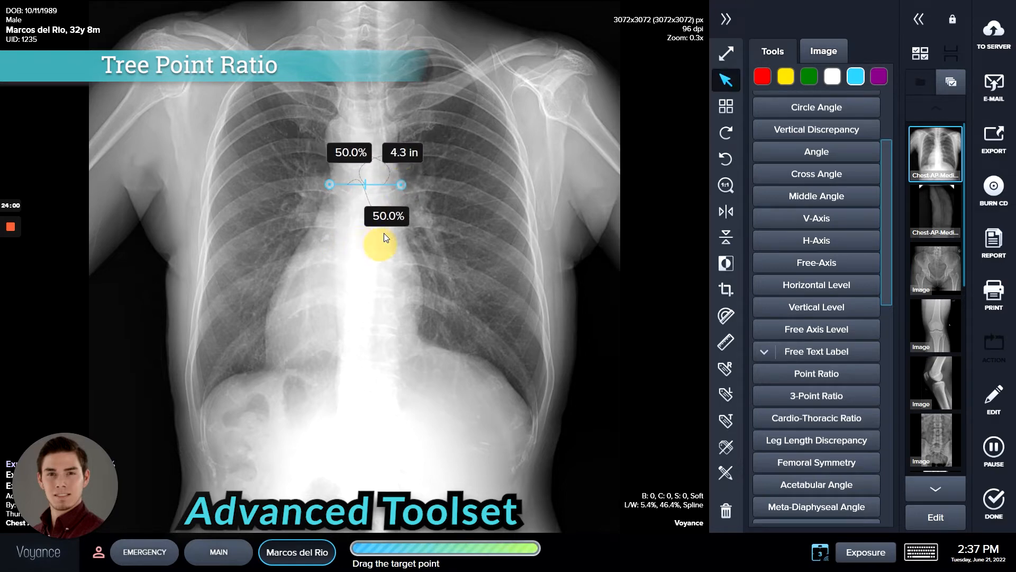
Widen the 3-Point Ratio line to about 5.5 in with its middle point off-center, and remove the measurement
{"action": "left_click_drag", "start_coordinate": [365, 198], "coordinate": [415, 186]}
{"action": "left_click_drag", "start_coordinate": [324, 185], "coordinate": [370, 182]}
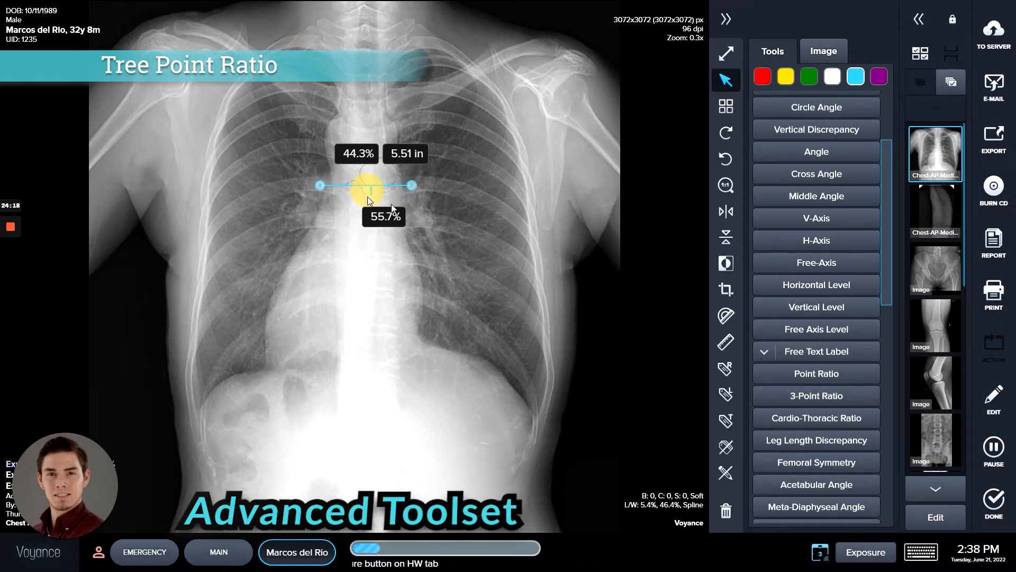
{"action": "left_click", "coordinate": [447, 218]}
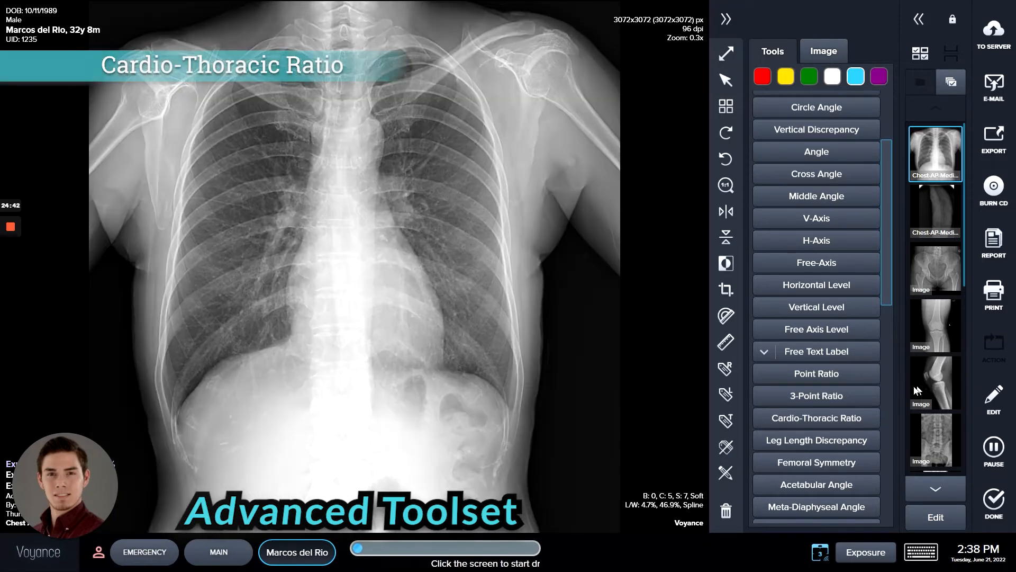
Begin a Cardio-Thoracic Ratio with a vertical midline along the spine, and mark the heart's outermost border on each side
{"action": "left_click", "coordinate": [831, 421]}
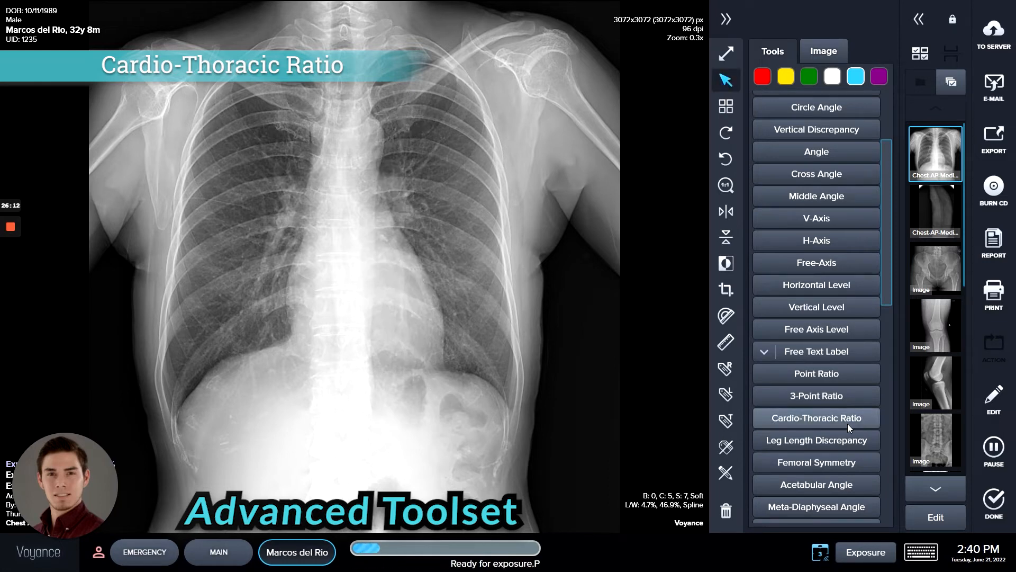
{"action": "left_click", "coordinate": [844, 424]}
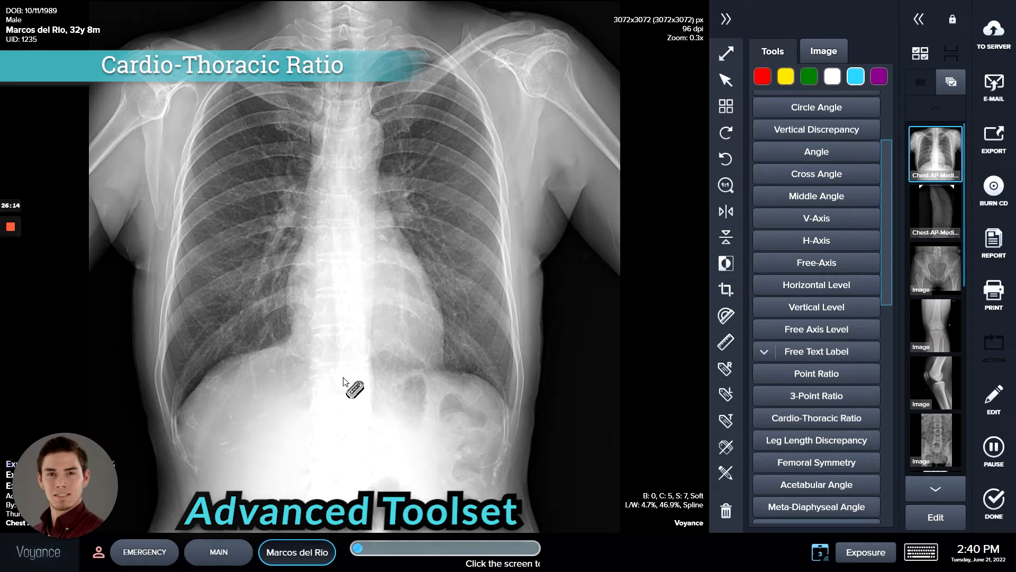
{"action": "left_click_drag", "start_coordinate": [343, 377], "coordinate": [344, 166]}
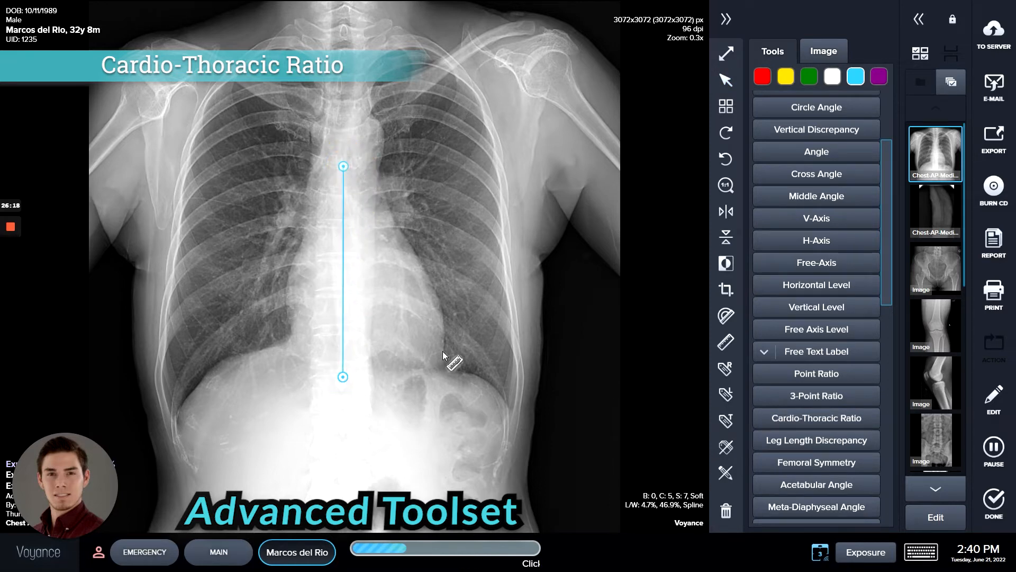
{"action": "left_click", "coordinate": [443, 322]}
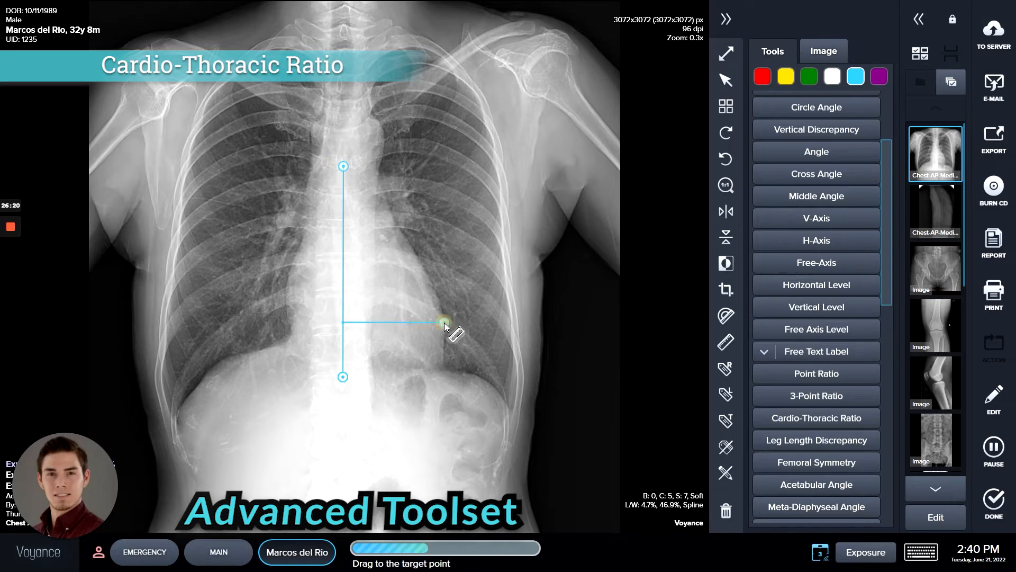
{"action": "left_click_drag", "start_coordinate": [285, 296], "coordinate": [284, 297]}
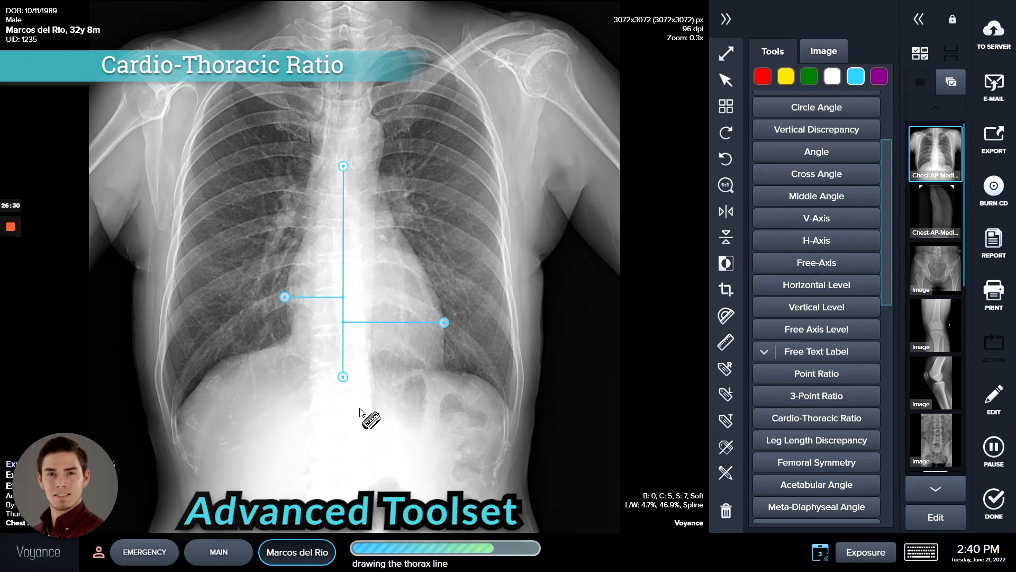
Draw the thorax line about 18.3 in wide across the lower rib cage, and delete the Cardio-Thoracic Ratio measurement
{"action": "left_click_drag", "start_coordinate": [198, 466], "coordinate": [500, 455]}
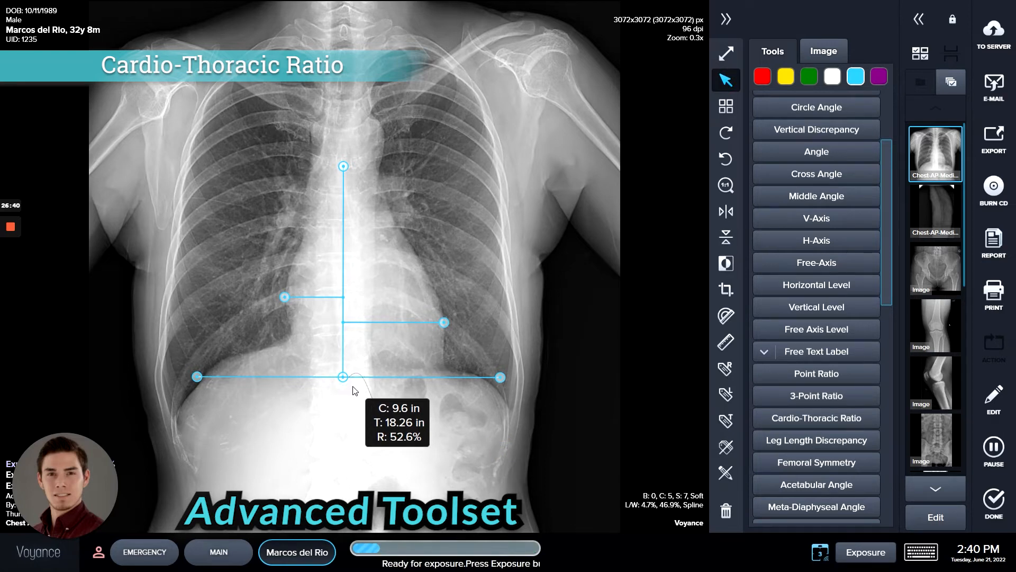
{"action": "left_click", "coordinate": [501, 378]}
{"action": "key", "text": "Delete"}
Measure a Leg Length Discrepancy on the chest image from a horizontal baseline near the clavicles, with vertical lines about 15 in and 15.1 in long
{"action": "scroll", "coordinate": [821, 437], "scroll_direction": "down", "scroll_amount": 1}
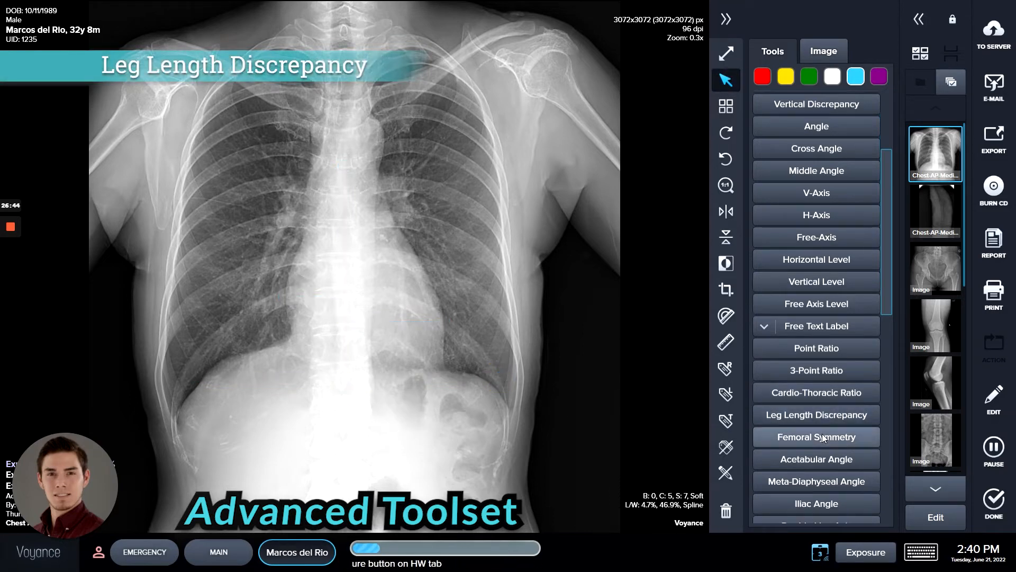
{"action": "left_click", "coordinate": [857, 417]}
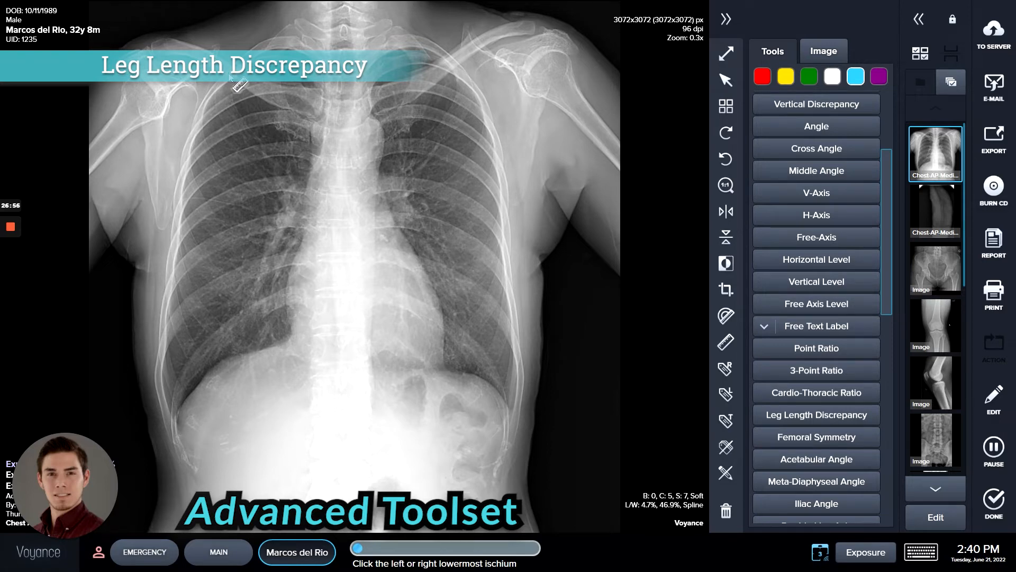
{"action": "left_click_drag", "start_coordinate": [229, 74], "coordinate": [470, 74]}
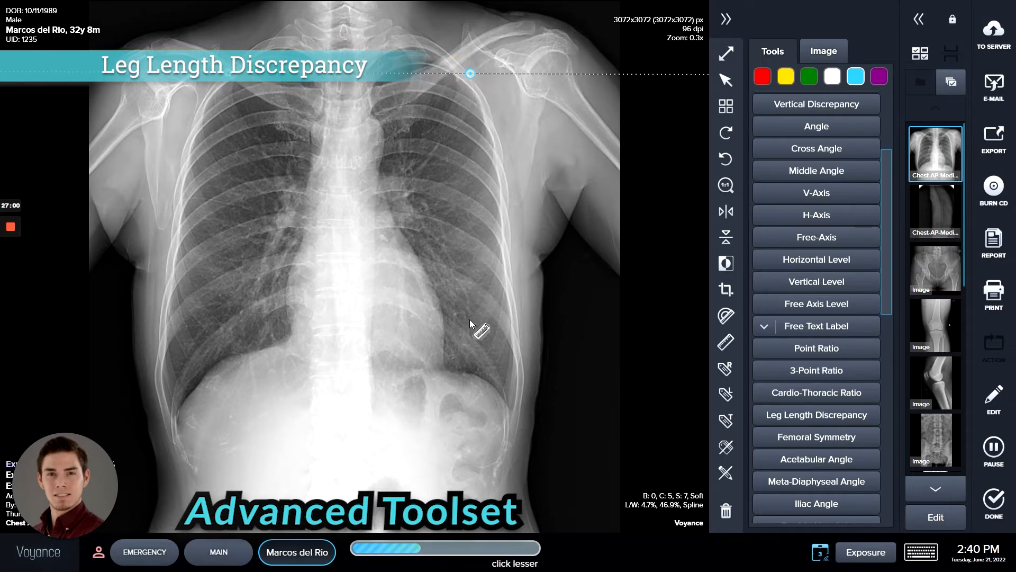
{"action": "mouse_move", "coordinate": [461, 280]}
{"action": "left_mouse_down"}
{"action": "mouse_move", "coordinate": [479, 299]}
{"action": "mouse_move", "coordinate": [478, 318]}
{"action": "mouse_move", "coordinate": [465, 323]}
{"action": "left_mouse_up"}
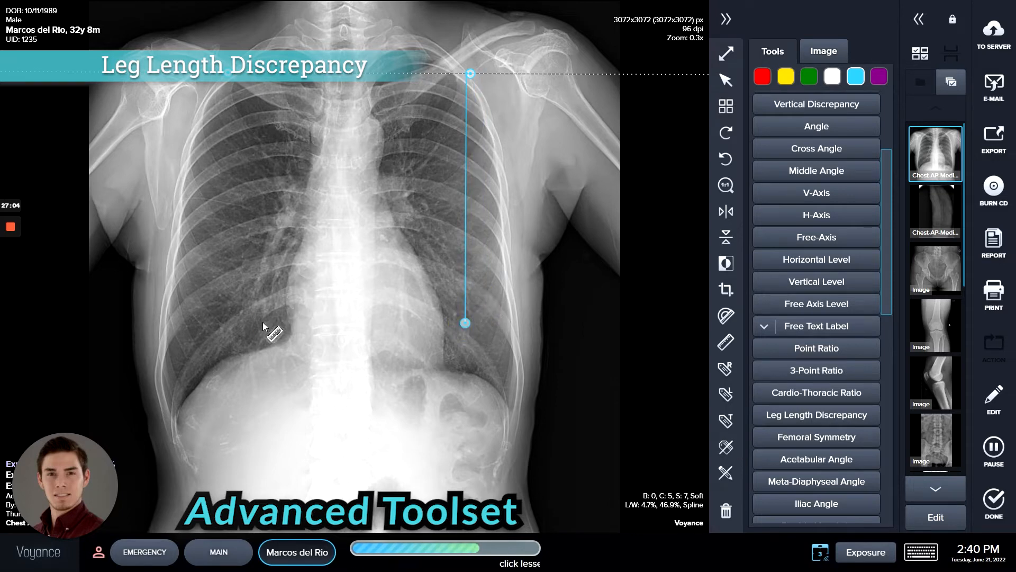
{"action": "left_click_drag", "start_coordinate": [262, 322], "coordinate": [245, 323]}
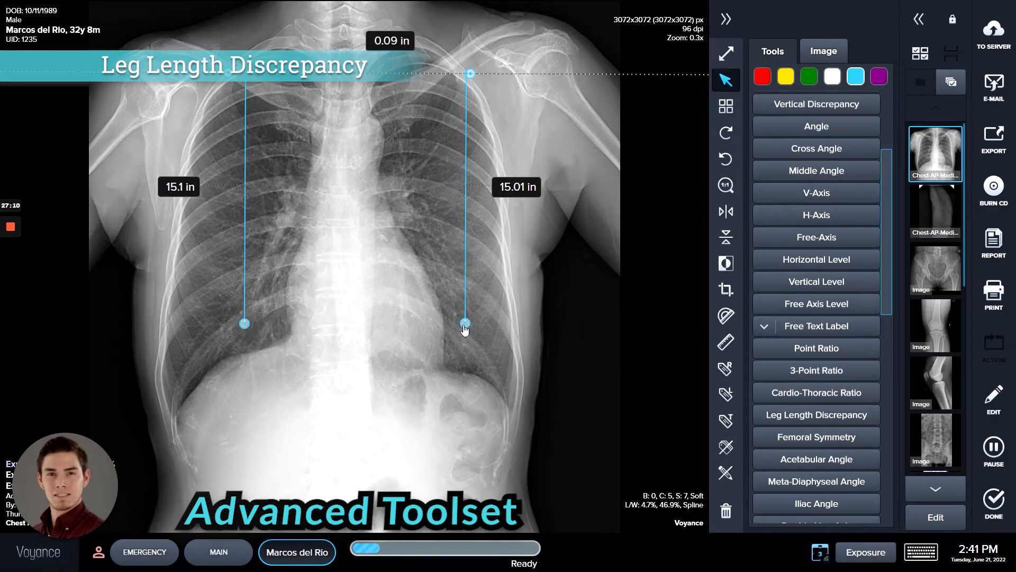
Lengthen the Leg Length Discrepancy lines to about 15.6 in and 15.3 in, and shift their positions sideways along the baseline
{"action": "left_click_drag", "start_coordinate": [465, 329], "coordinate": [464, 334]}
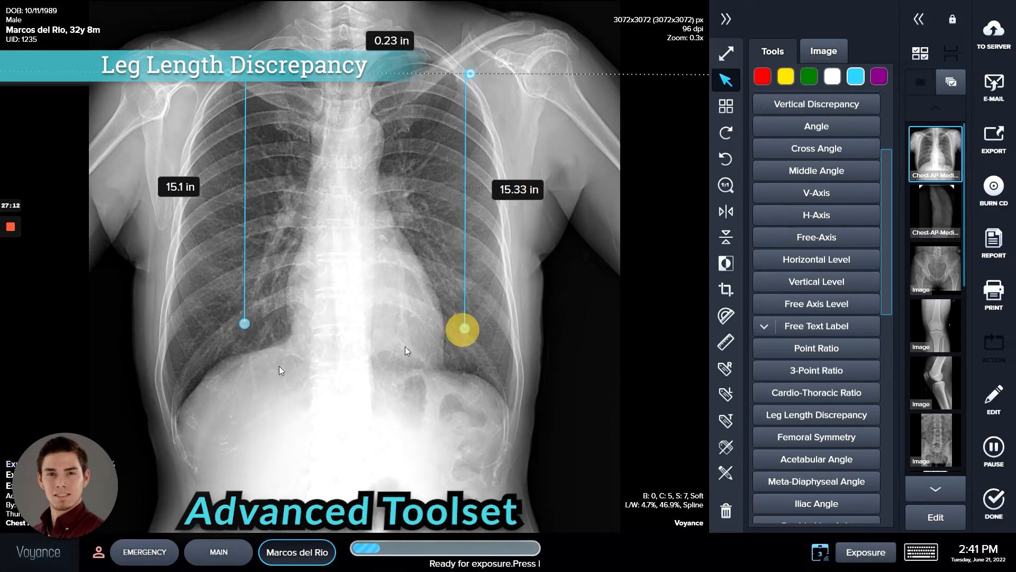
{"action": "left_click_drag", "start_coordinate": [239, 330], "coordinate": [238, 337]}
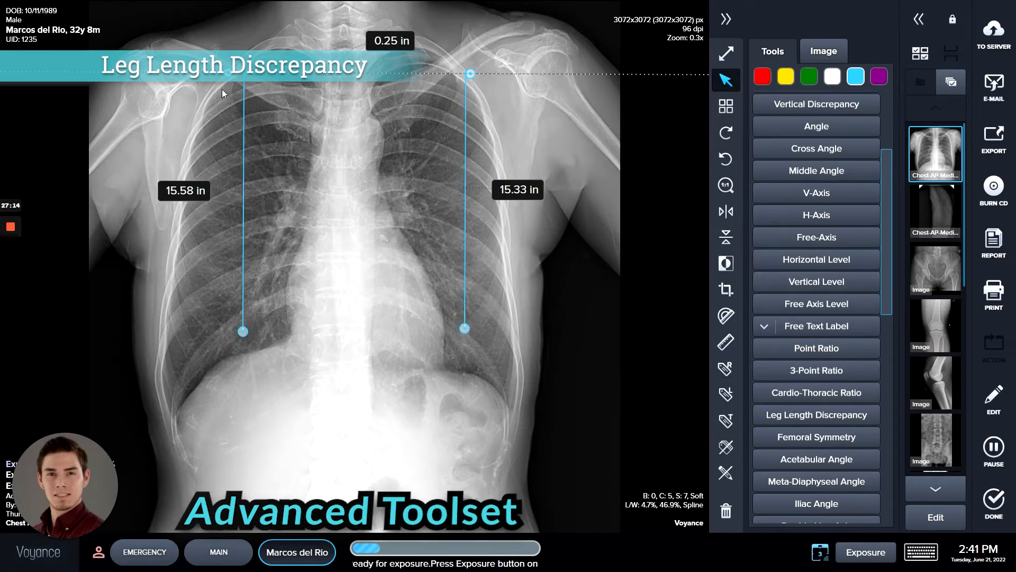
{"action": "left_click_drag", "start_coordinate": [233, 79], "coordinate": [241, 79]}
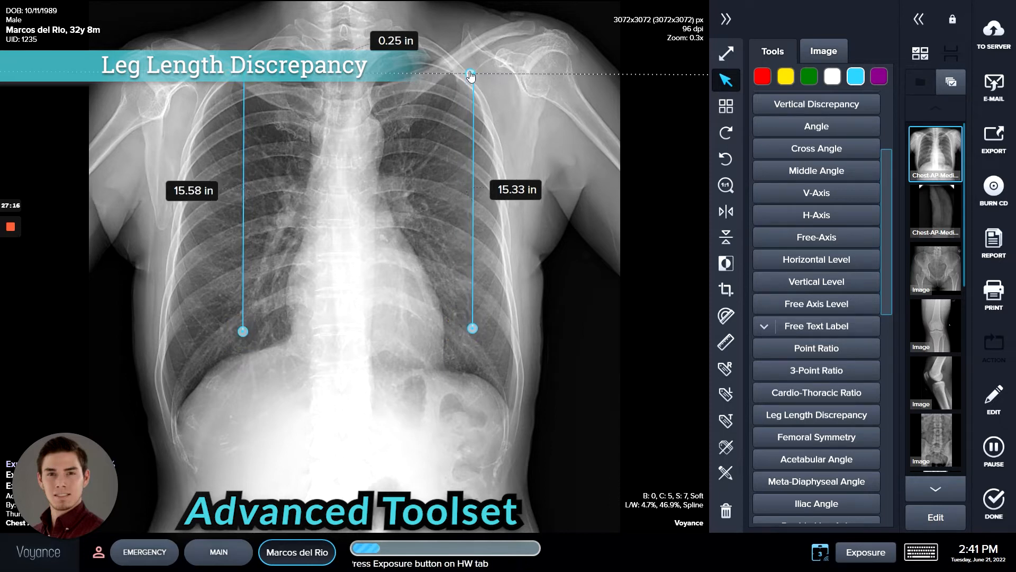
{"action": "left_click_drag", "start_coordinate": [470, 77], "coordinate": [466, 74]}
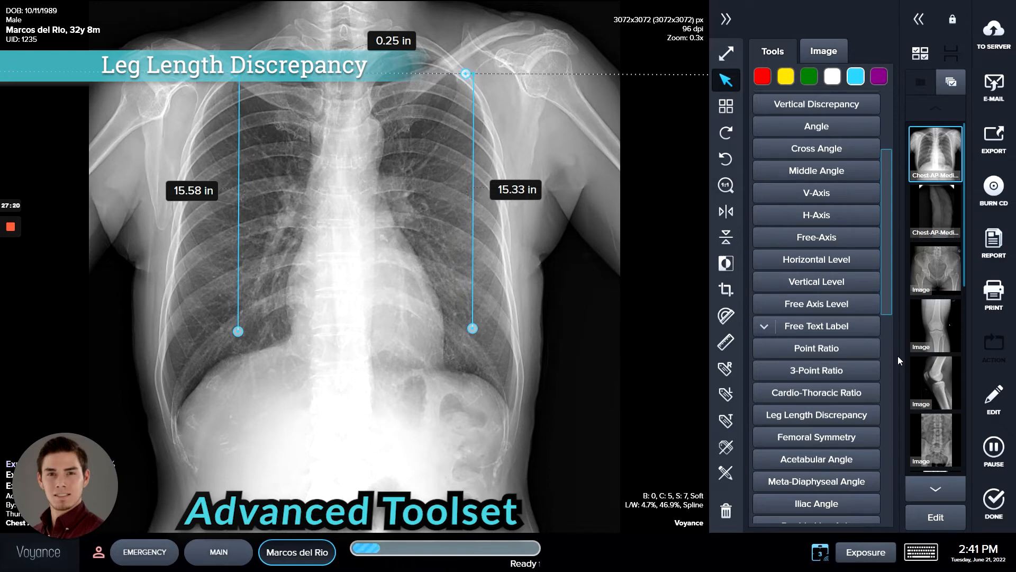
{"action": "left_click", "coordinate": [471, 321]}
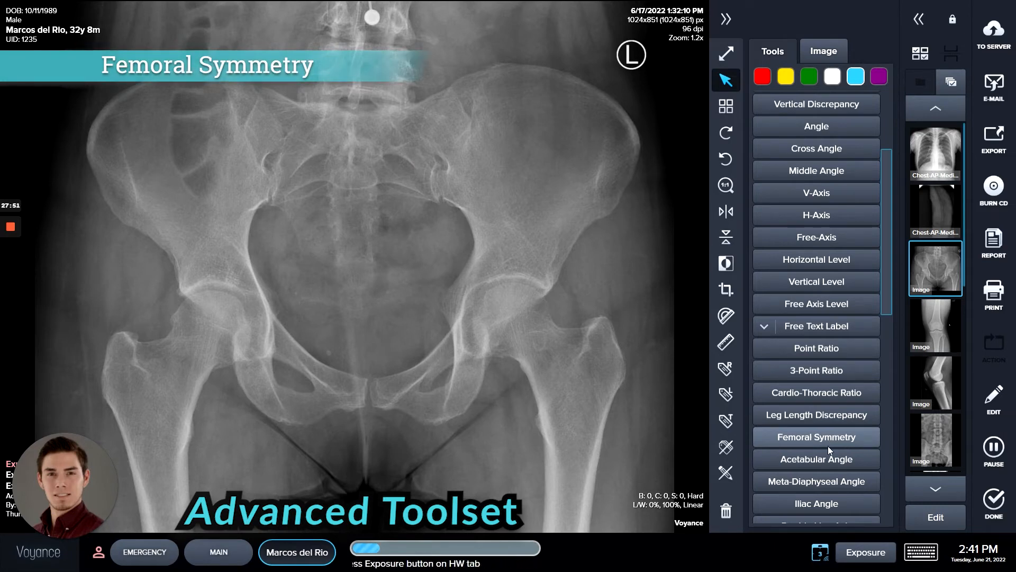
Begin a Femoral Symmetry measurement on the pelvis X-ray with a base line between both femoral necks, and mark a lower point on each femur
{"action": "left_click", "coordinate": [828, 445]}
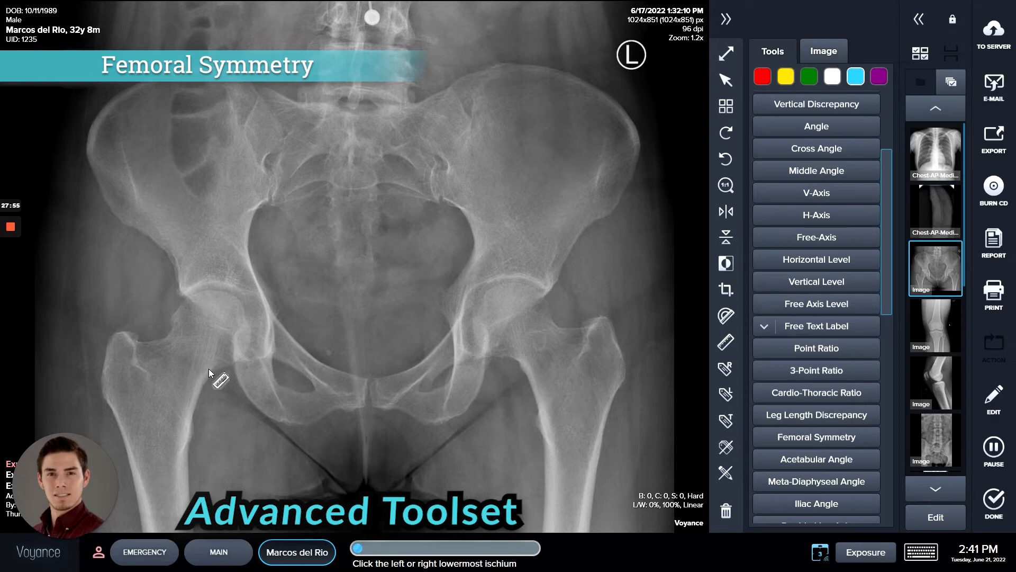
{"action": "mouse_move", "coordinate": [209, 368]}
{"action": "left_mouse_down"}
{"action": "mouse_move", "coordinate": [217, 319]}
{"action": "mouse_move", "coordinate": [287, 338]}
{"action": "mouse_move", "coordinate": [493, 357]}
{"action": "left_mouse_up"}
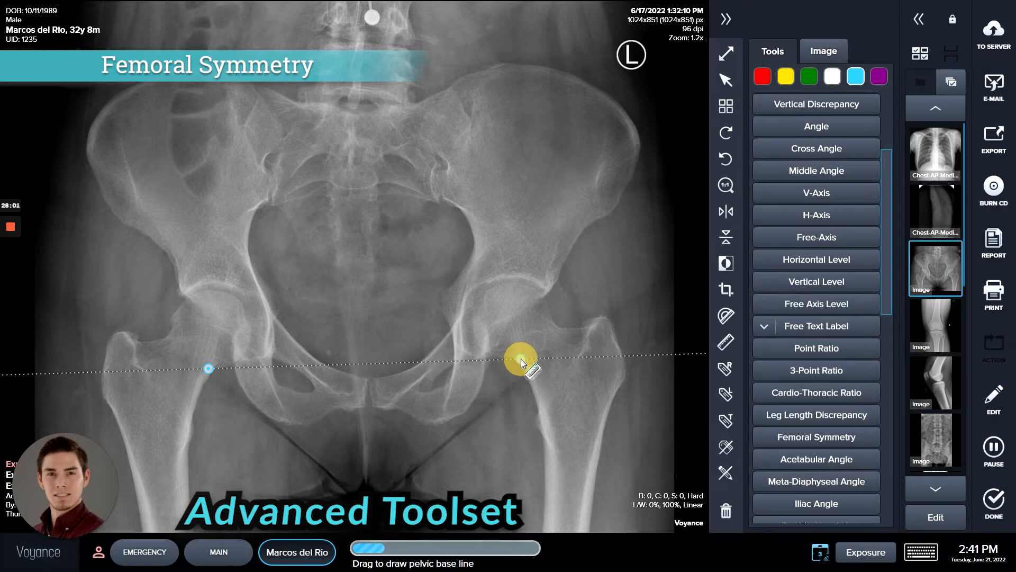
{"action": "mouse_move", "coordinate": [521, 359]}
{"action": "left_mouse_down"}
{"action": "mouse_move", "coordinate": [528, 338]}
{"action": "mouse_move", "coordinate": [516, 368]}
{"action": "mouse_move", "coordinate": [540, 426]}
{"action": "mouse_move", "coordinate": [502, 427]}
{"action": "left_mouse_up"}
{"action": "left_click_drag", "start_coordinate": [190, 424], "coordinate": [193, 432]}
Fit the Femoral Symmetry circles over the femoral heads at about 0.66 in radius, and adjust the L-side femur line to about 1 in
{"action": "mouse_move", "coordinate": [207, 324]}
{"action": "left_mouse_down"}
{"action": "mouse_move", "coordinate": [227, 302]}
{"action": "mouse_move", "coordinate": [236, 308]}
{"action": "left_mouse_up"}
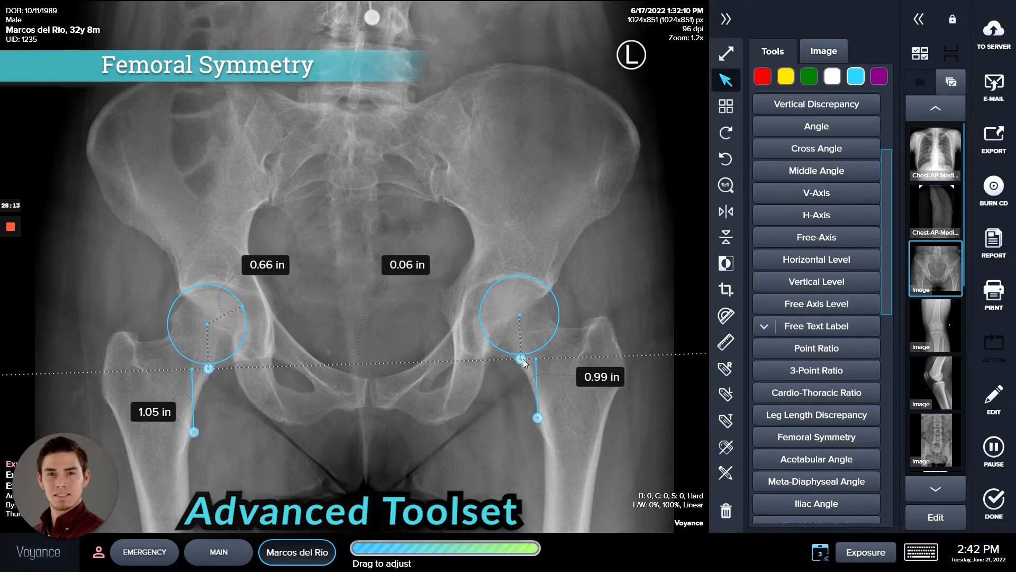
{"action": "left_click_drag", "start_coordinate": [519, 359], "coordinate": [519, 360]}
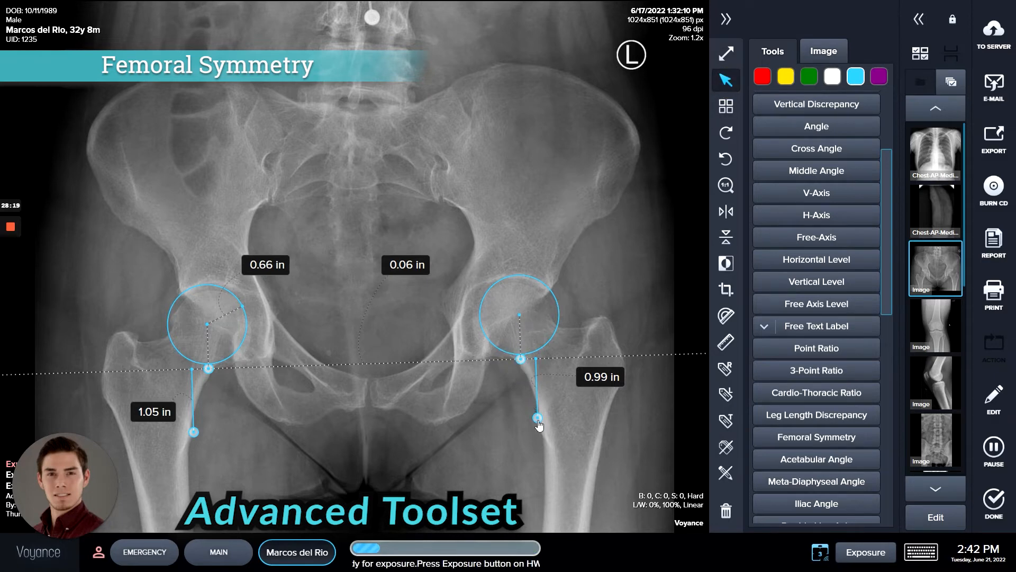
{"action": "left_click_drag", "start_coordinate": [537, 418], "coordinate": [540, 422]}
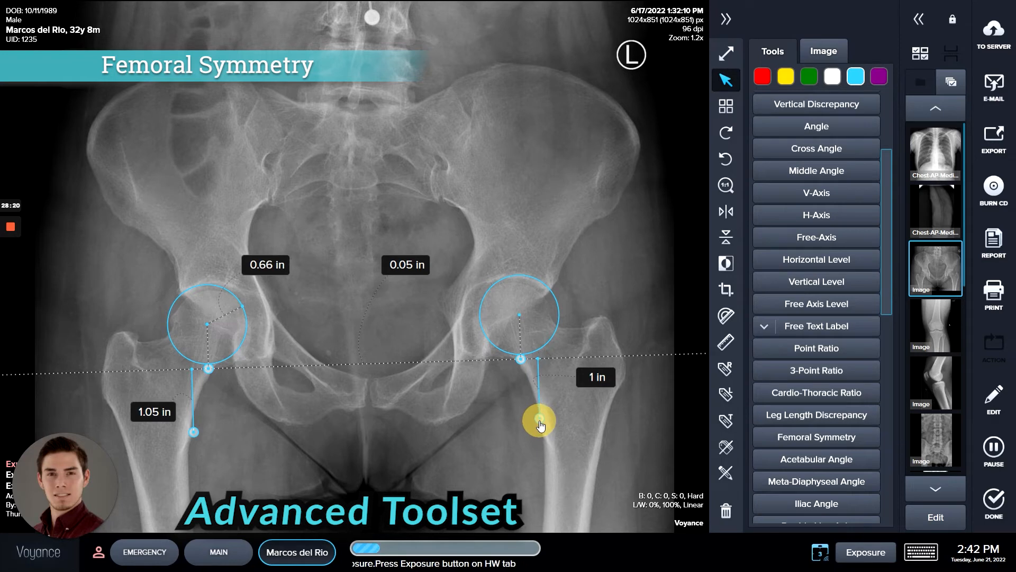
Shift the Femoral Symmetry base-line points at both femoral necks slightly, and remove the measurement from the pelvis X-ray
{"action": "left_click", "coordinate": [208, 366]}
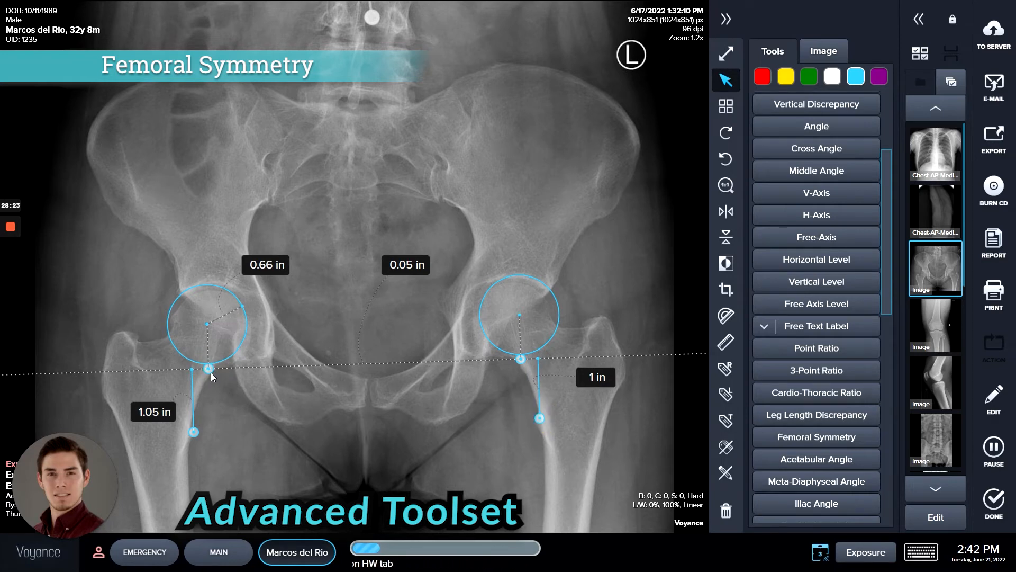
{"action": "left_click_drag", "start_coordinate": [210, 372], "coordinate": [205, 373]}
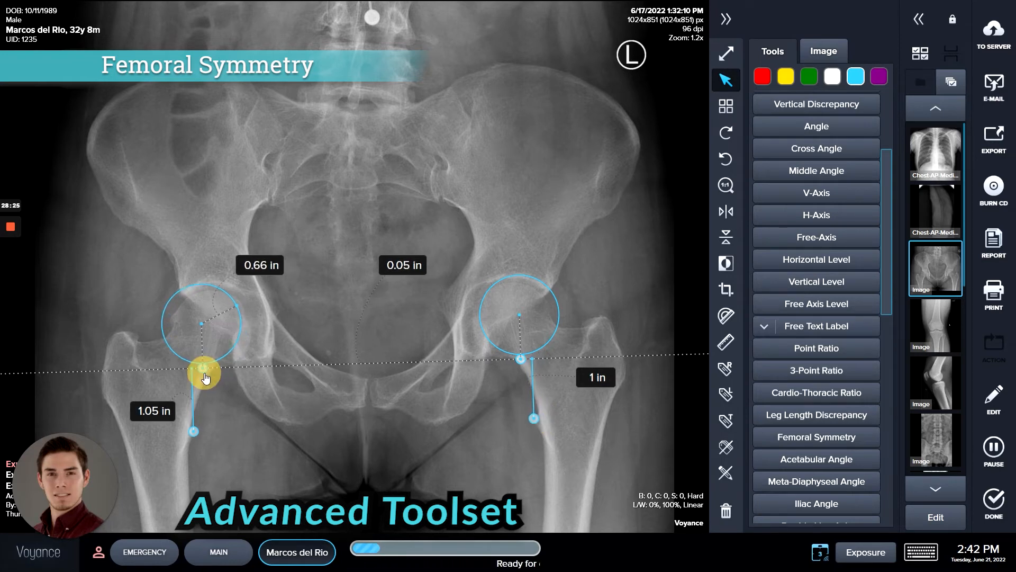
{"action": "left_click_drag", "start_coordinate": [519, 359], "coordinate": [506, 377]}
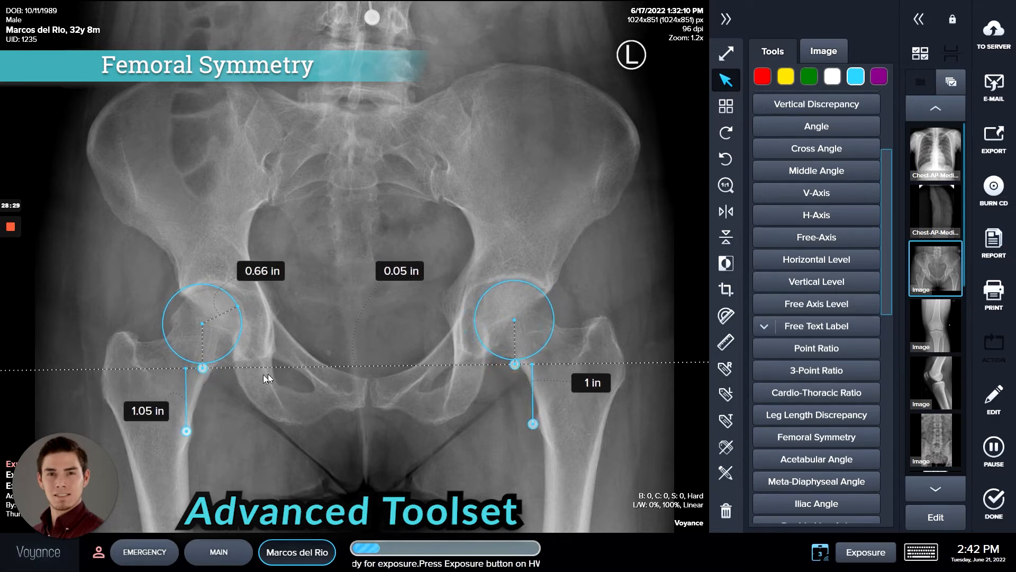
{"action": "left_click", "coordinate": [203, 371]}
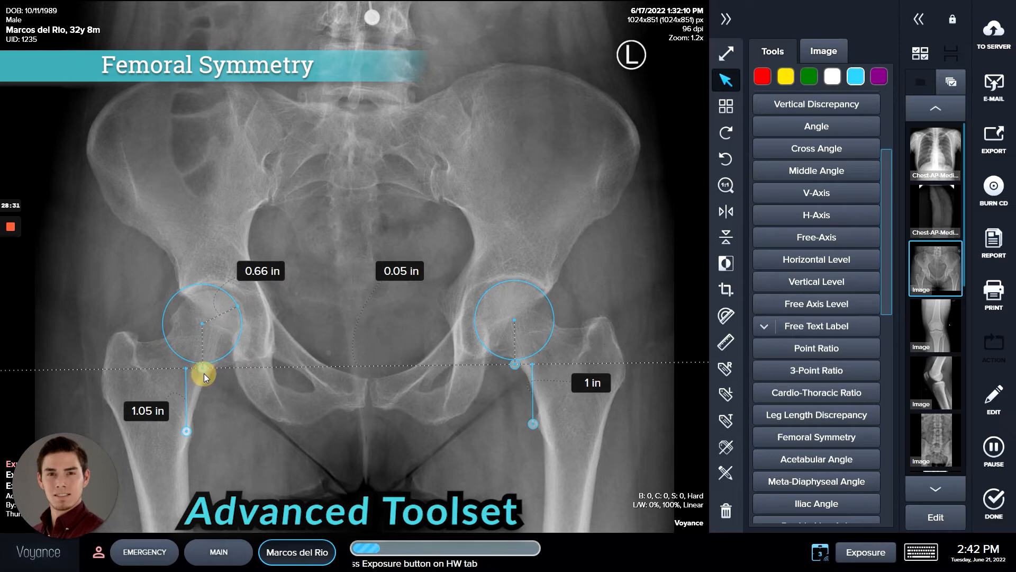
{"action": "left_click_drag", "start_coordinate": [206, 377], "coordinate": [212, 382]}
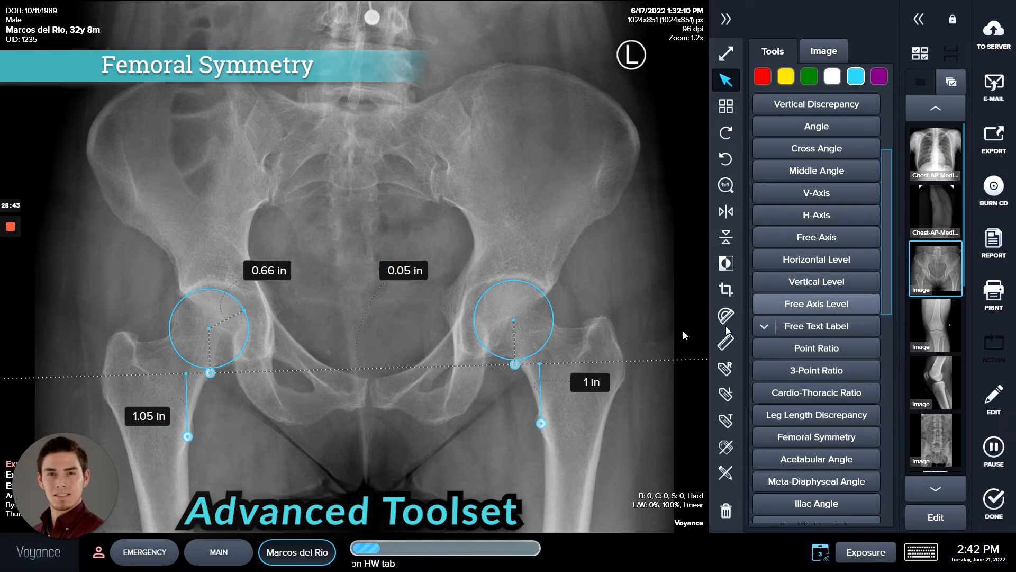
{"action": "right_click", "coordinate": [540, 425]}
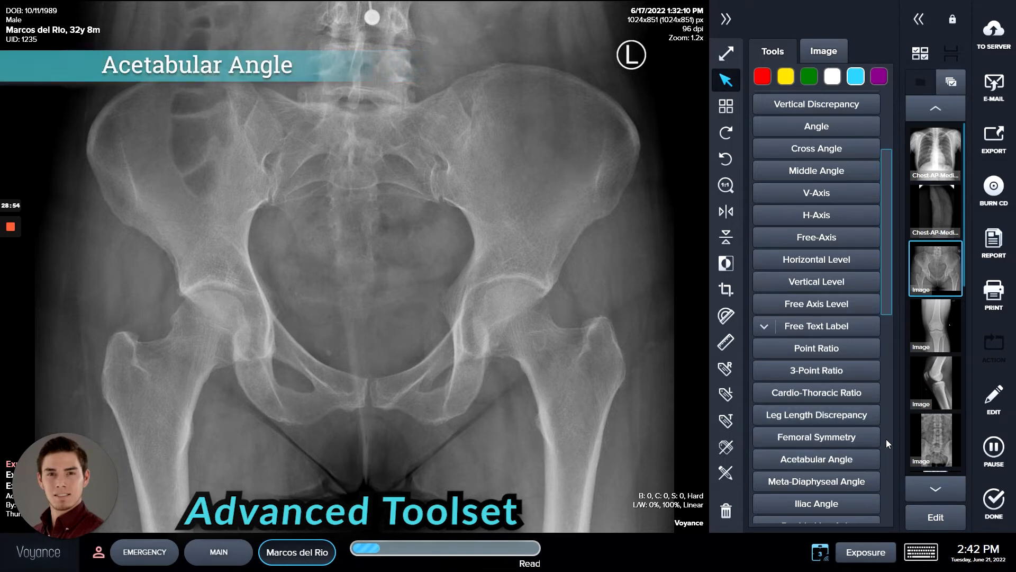
Measure Acetabular Angles of about 37.5° and 39° on the pelvis X-ray, from a base line across both outer acetabular edges
{"action": "left_click", "coordinate": [853, 462]}
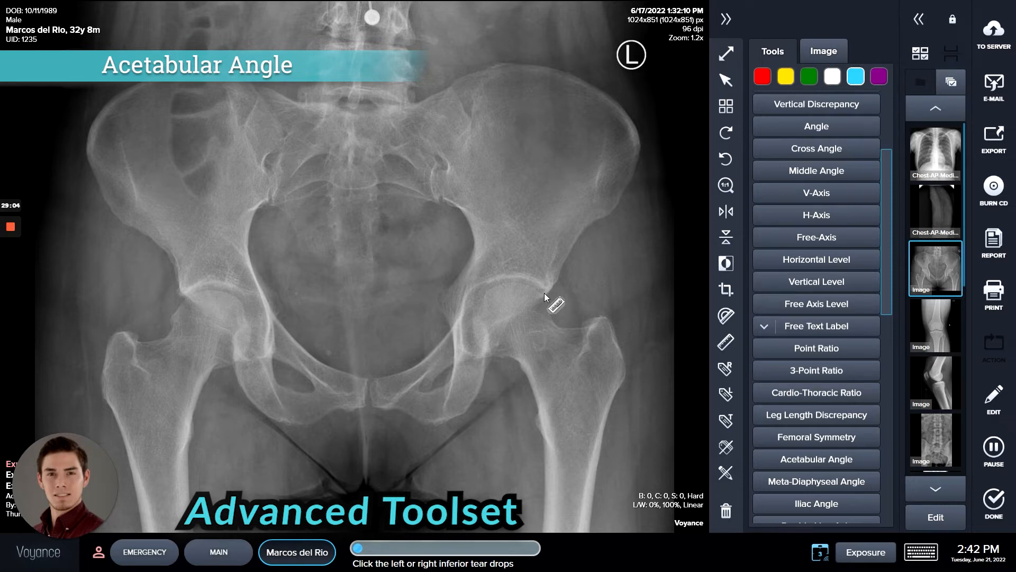
{"action": "left_click_drag", "start_coordinate": [180, 289], "coordinate": [547, 285]}
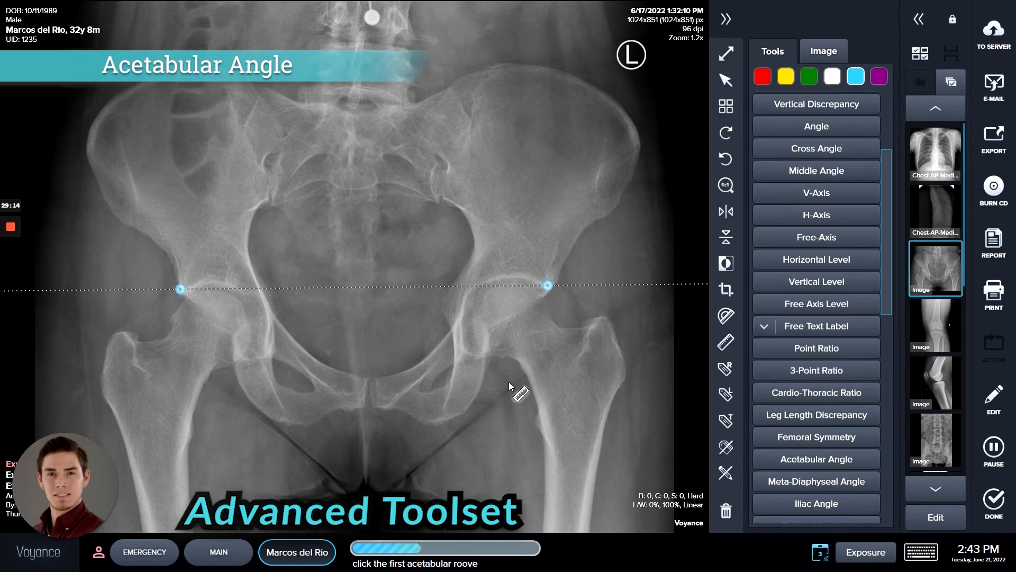
{"action": "left_click", "coordinate": [274, 359]}
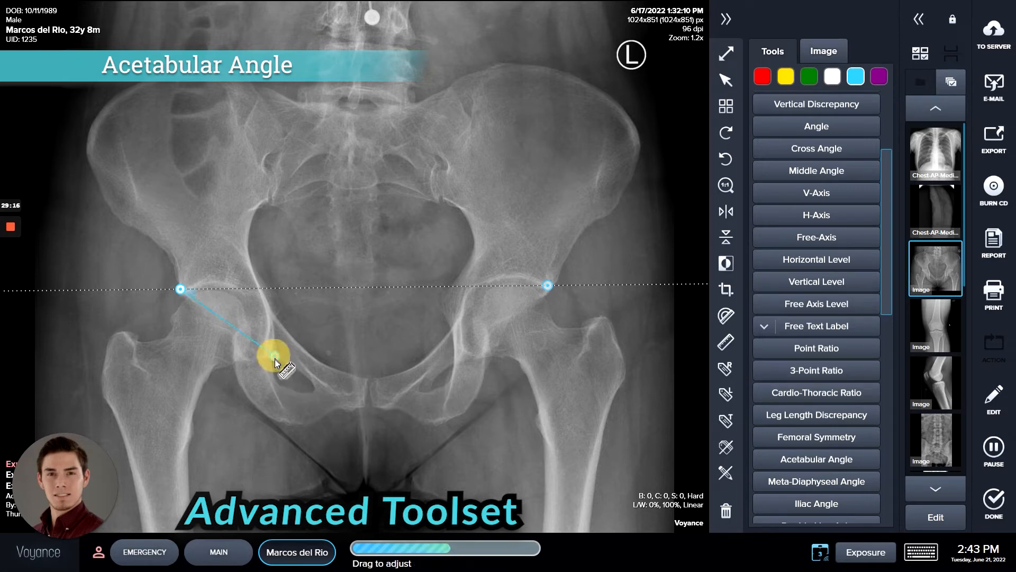
{"action": "left_click", "coordinate": [453, 363]}
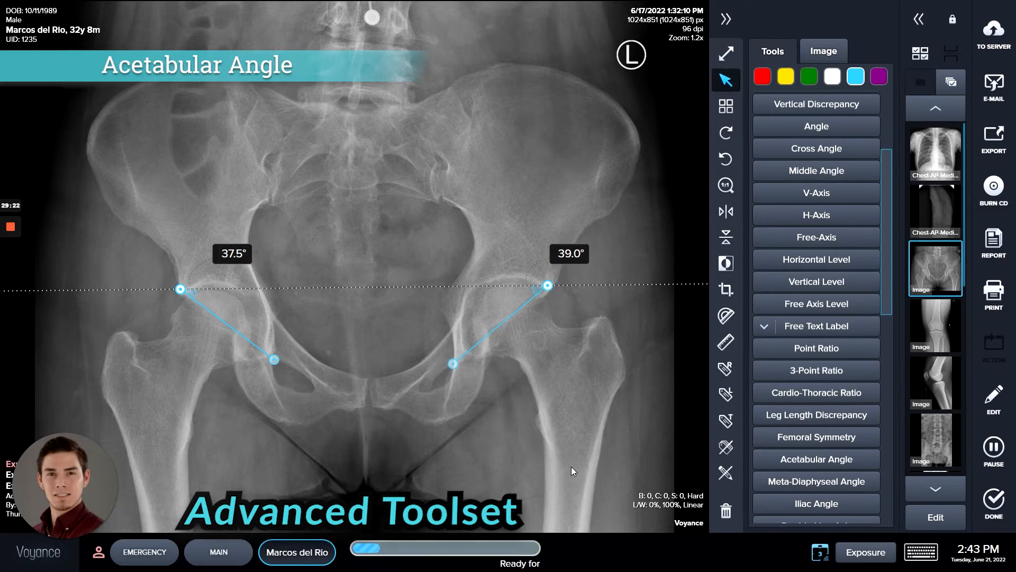
{"action": "left_click_drag", "start_coordinate": [448, 365], "coordinate": [451, 364]}
{"action": "left_click_drag", "start_coordinate": [275, 360], "coordinate": [274, 359]}
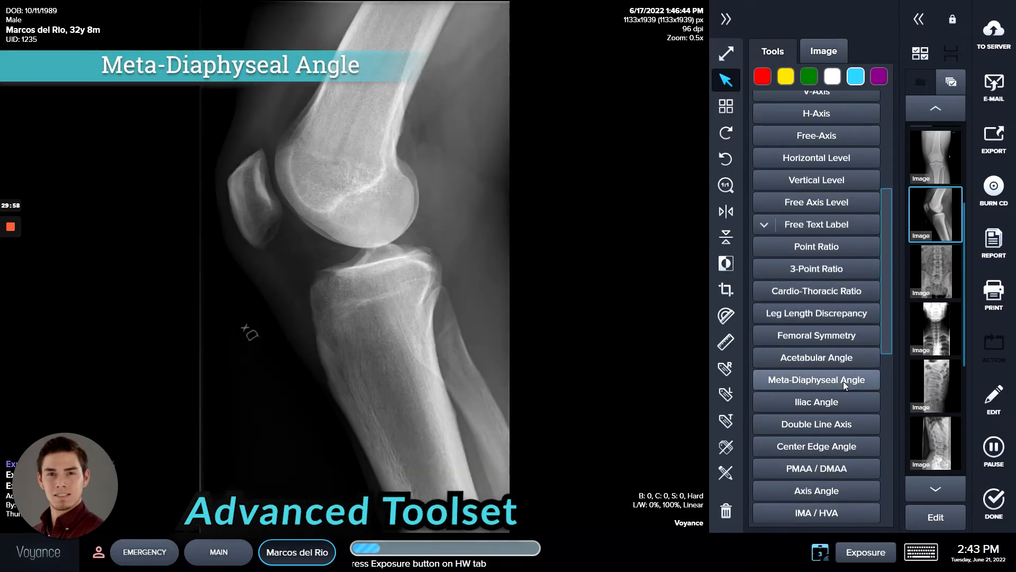
Begin a Meta-Diaphyseal Angle measurement on the lateral knee X-ray with two axis lines across the tibial shaft
{"action": "left_click", "coordinate": [844, 381]}
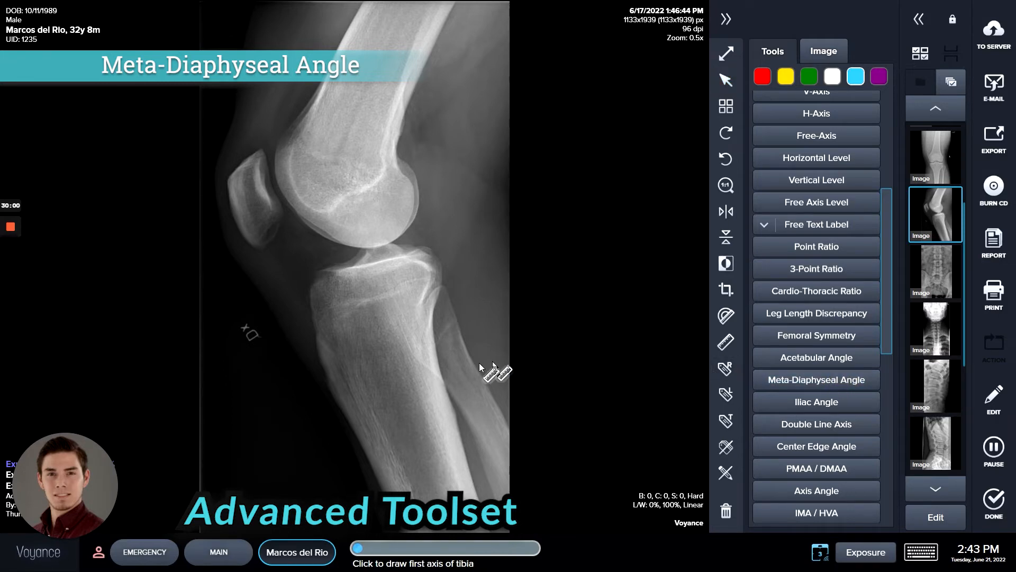
{"action": "left_click_drag", "start_coordinate": [333, 393], "coordinate": [434, 363]}
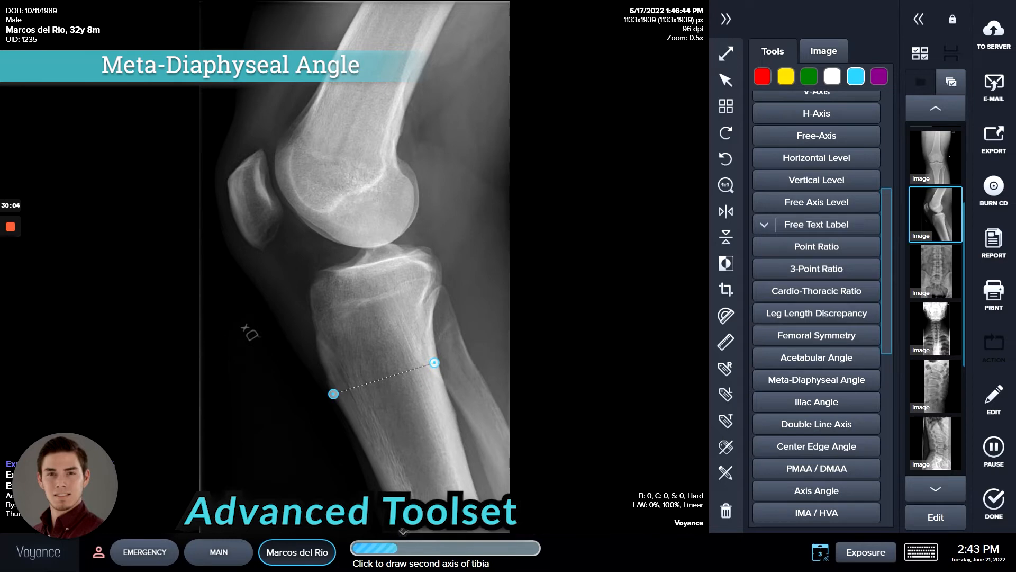
{"action": "left_click_drag", "start_coordinate": [381, 517], "coordinate": [475, 491]}
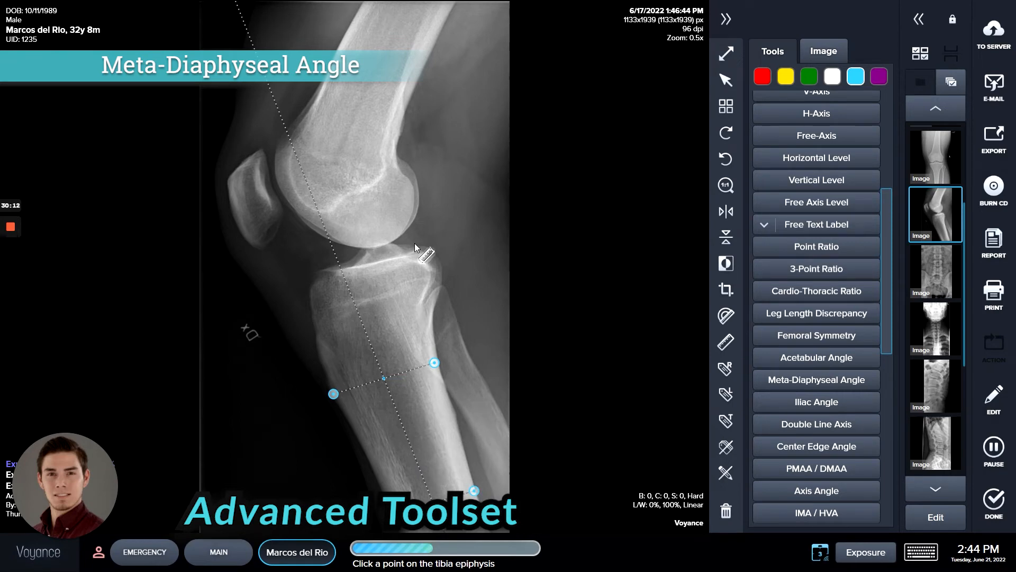
Complete the Meta-Diaphyseal Angle at about 14.9° with two lines along the upper end of the tibia, and delete the measurement
{"action": "left_click", "coordinate": [321, 272]}
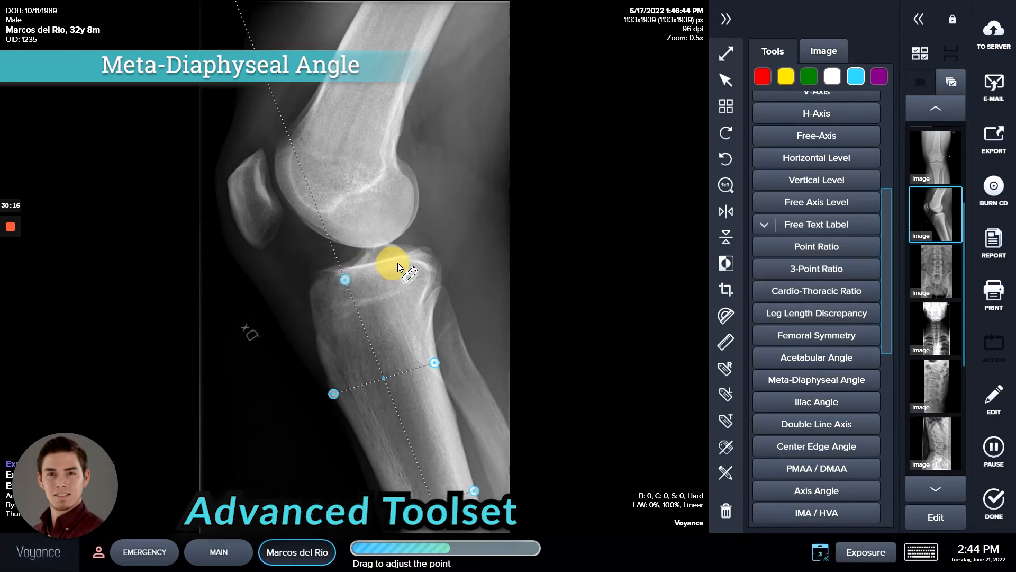
{"action": "left_click_drag", "start_coordinate": [368, 261], "coordinate": [341, 290]}
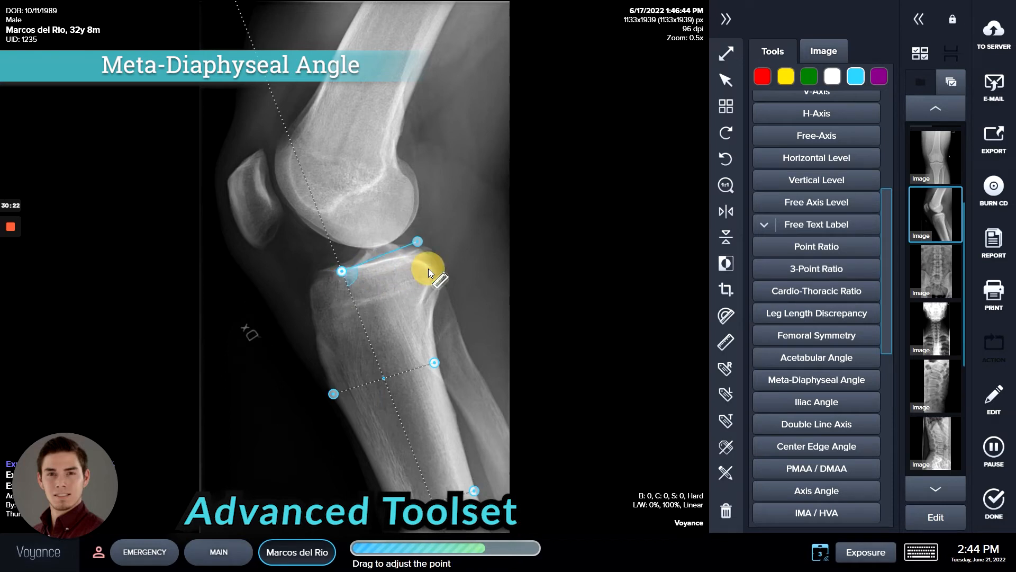
{"action": "left_click_drag", "start_coordinate": [427, 269], "coordinate": [430, 261]}
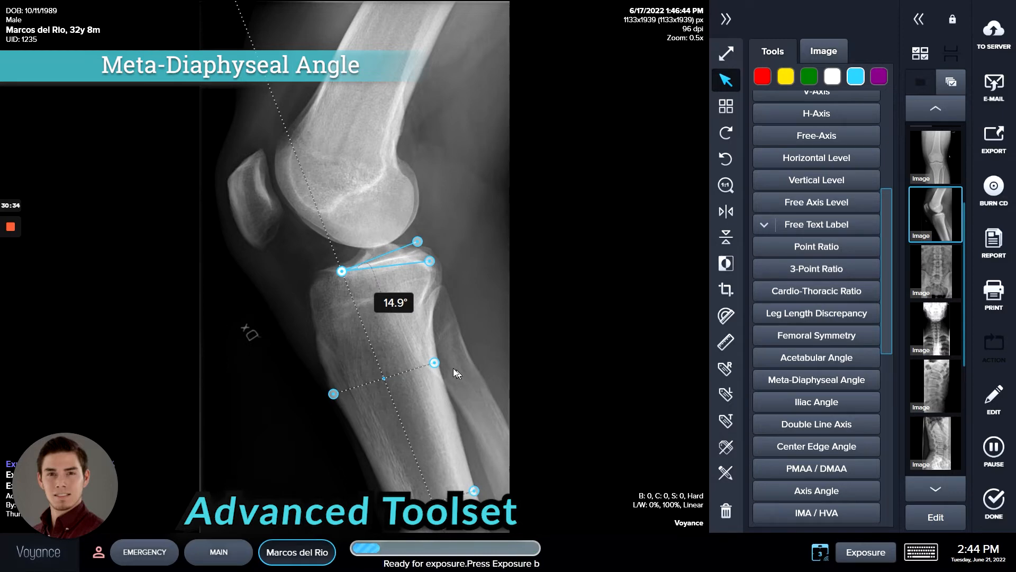
{"action": "left_click", "coordinate": [433, 363]}
{"action": "key", "text": "Delete"}
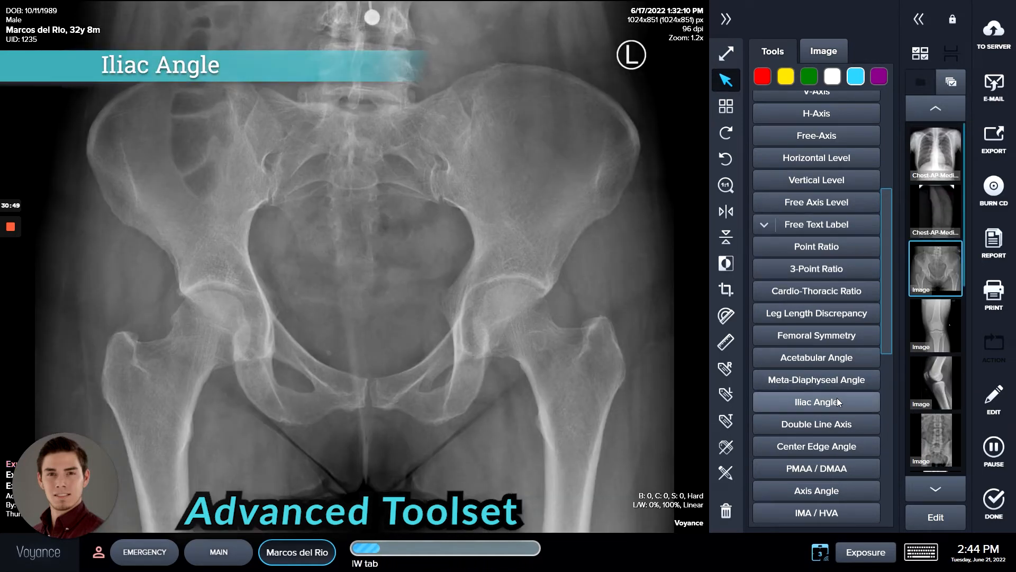
Measure Iliac Angles of about 70.3° and 79.7° on the pelvis X-ray, from a base line between the inner pelvic edges at hip level
{"action": "left_click", "coordinate": [837, 399]}
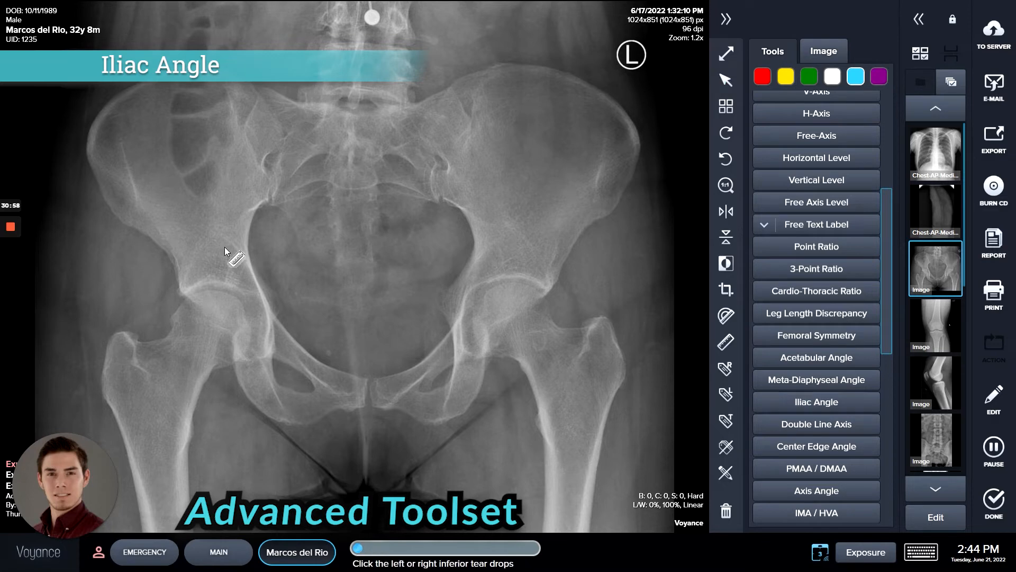
{"action": "left_click", "coordinate": [246, 285]}
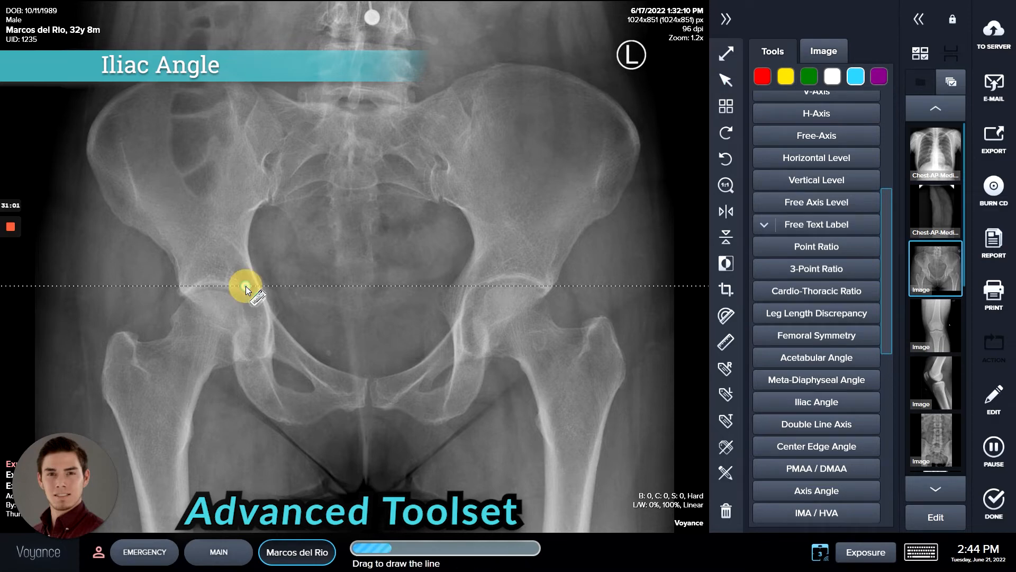
{"action": "left_click_drag", "start_coordinate": [245, 286], "coordinate": [467, 284]}
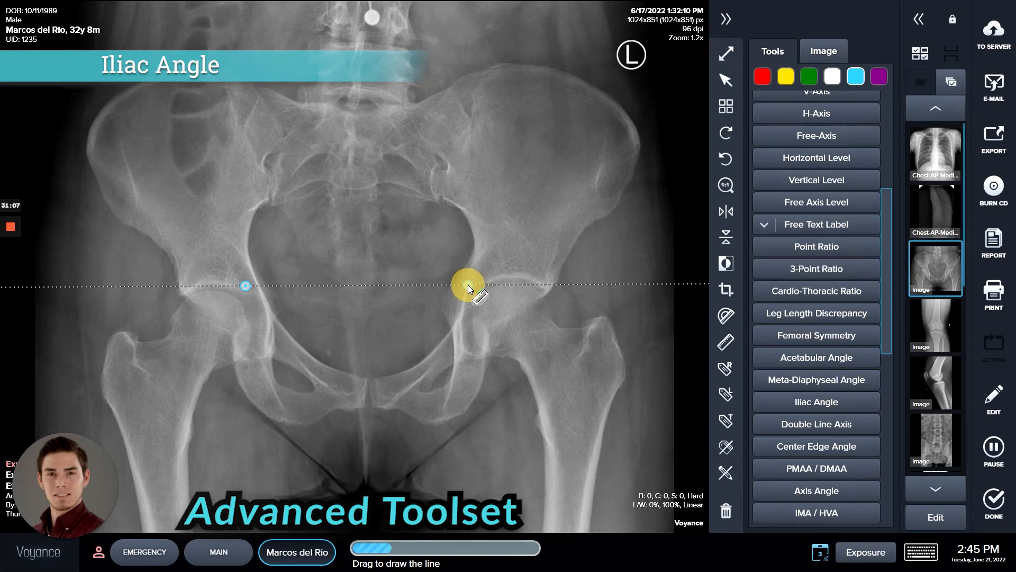
{"action": "left_click_drag", "start_coordinate": [468, 285], "coordinate": [468, 285]}
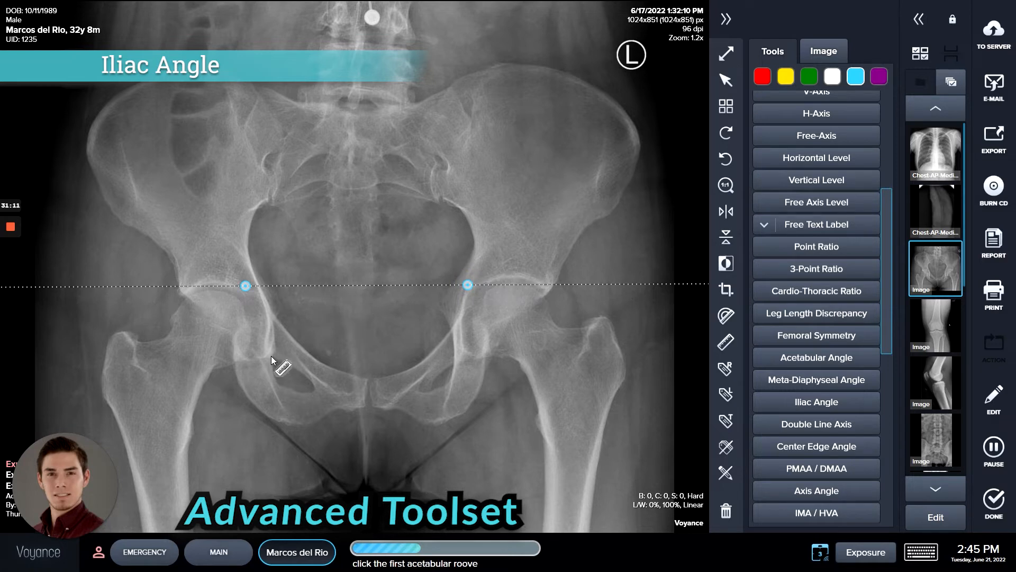
{"action": "left_click_drag", "start_coordinate": [271, 355], "coordinate": [271, 356]}
{"action": "left_click_drag", "start_coordinate": [317, 386], "coordinate": [455, 363]}
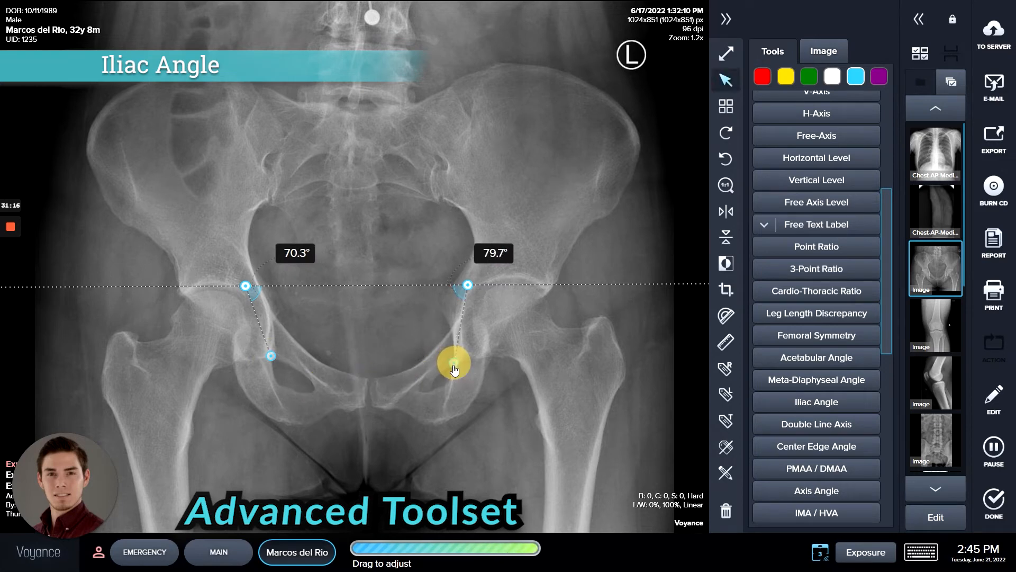
{"action": "left_click", "coordinate": [312, 389]}
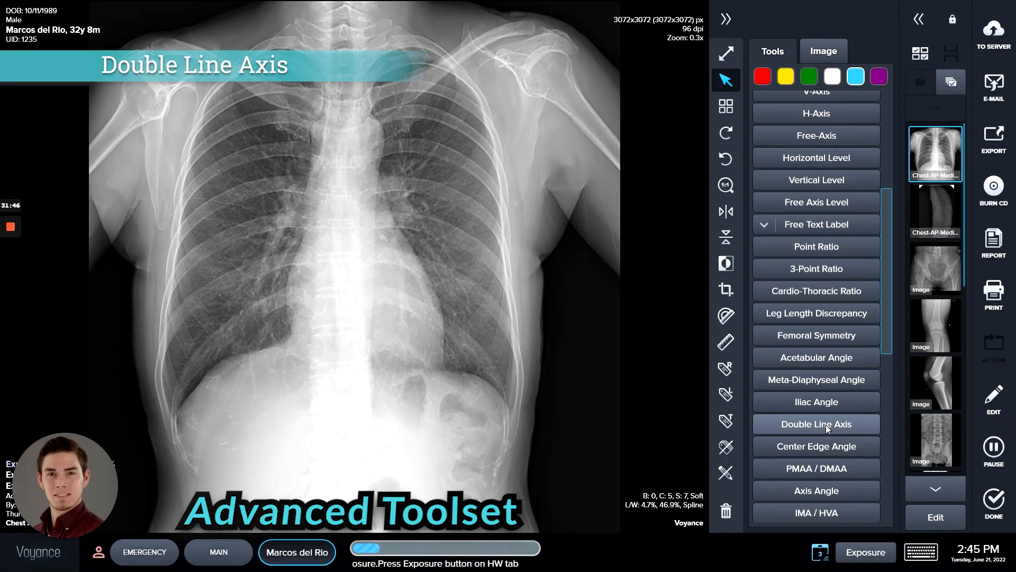
Draw a Double Line Axis along the spine on the chest X-ray, with cross lines near the clavicles and at mid-chest
{"action": "left_click", "coordinate": [826, 424]}
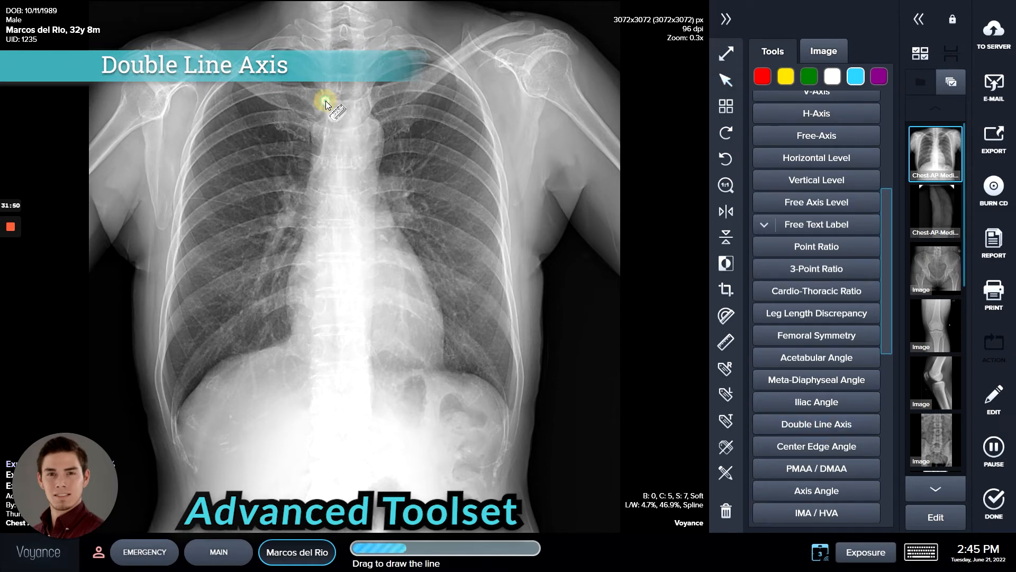
{"action": "left_click_drag", "start_coordinate": [368, 101], "coordinate": [368, 100]}
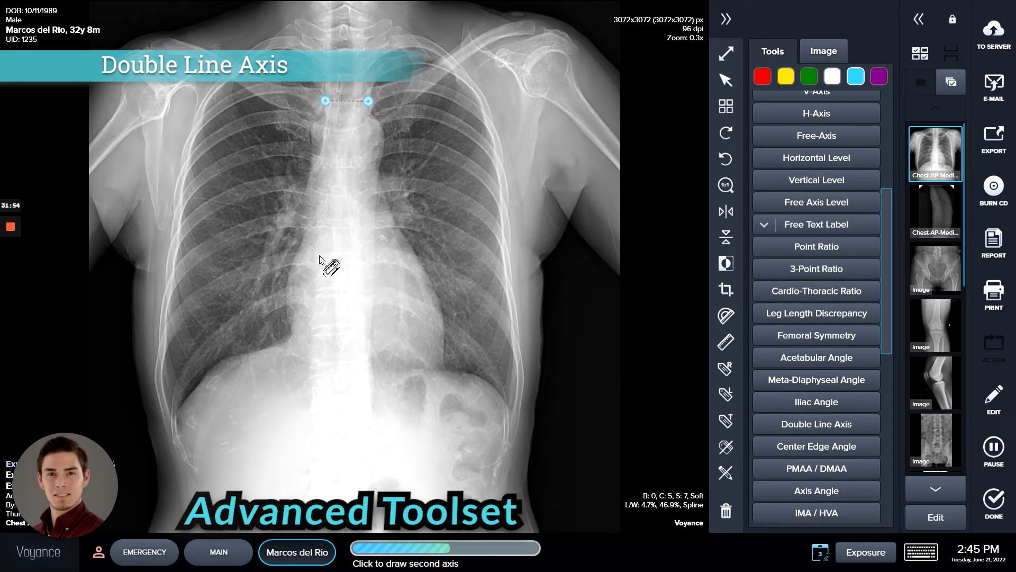
{"action": "left_click_drag", "start_coordinate": [317, 256], "coordinate": [360, 253]}
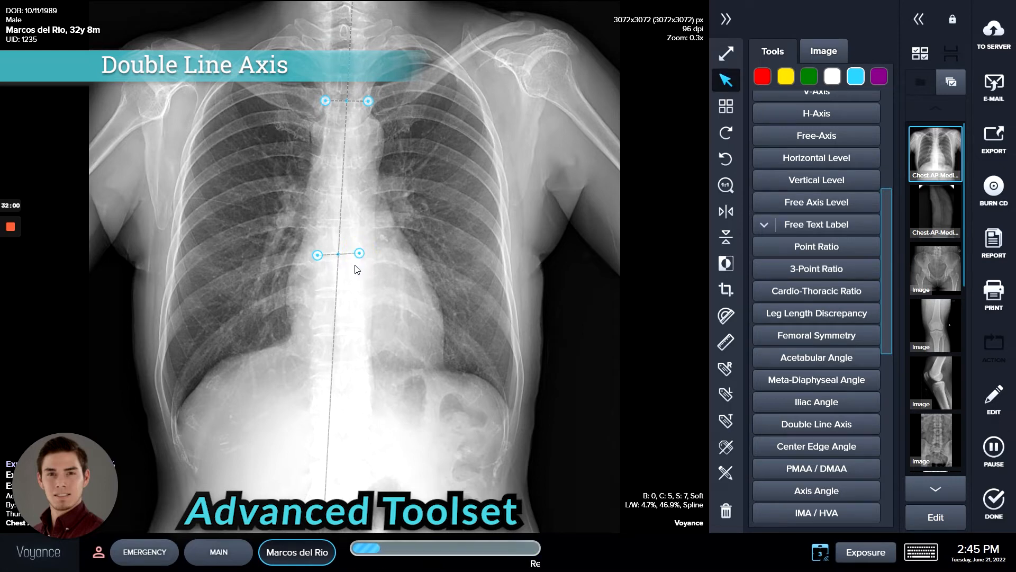
{"action": "left_click_drag", "start_coordinate": [361, 256], "coordinate": [361, 255]}
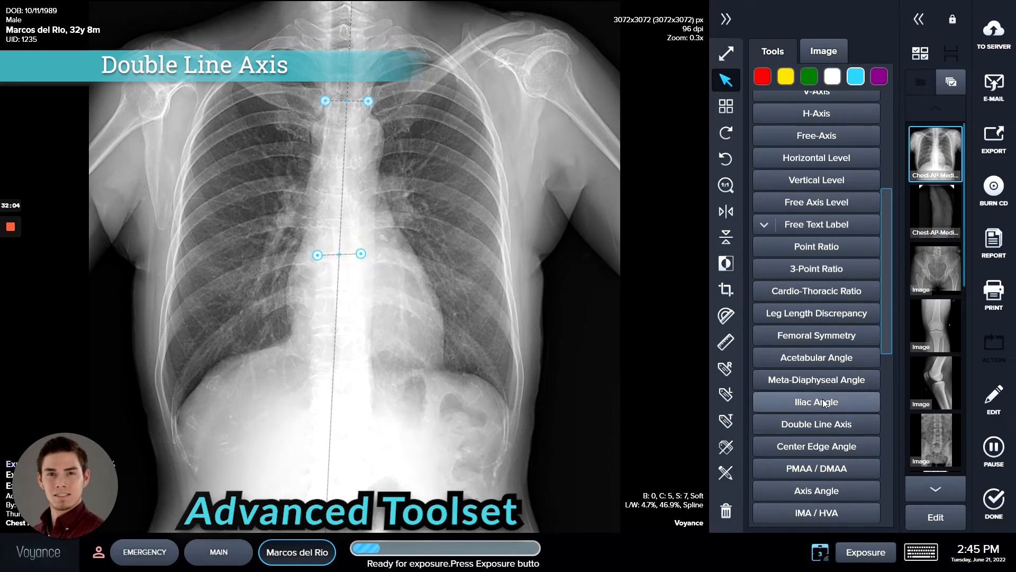
Begin a Center Edge Angle measurement on the pelvis X-ray with a line between both femoral heads and an L-side angle of about 48.7°
{"action": "scroll", "coordinate": [822, 399], "scroll_direction": "down", "scroll_amount": 1}
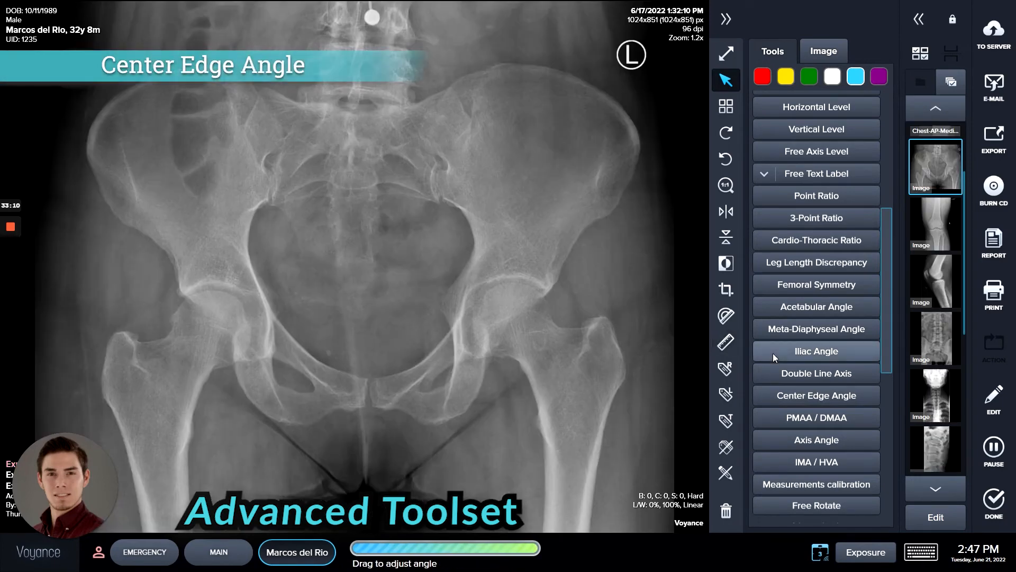
{"action": "left_click", "coordinate": [834, 398]}
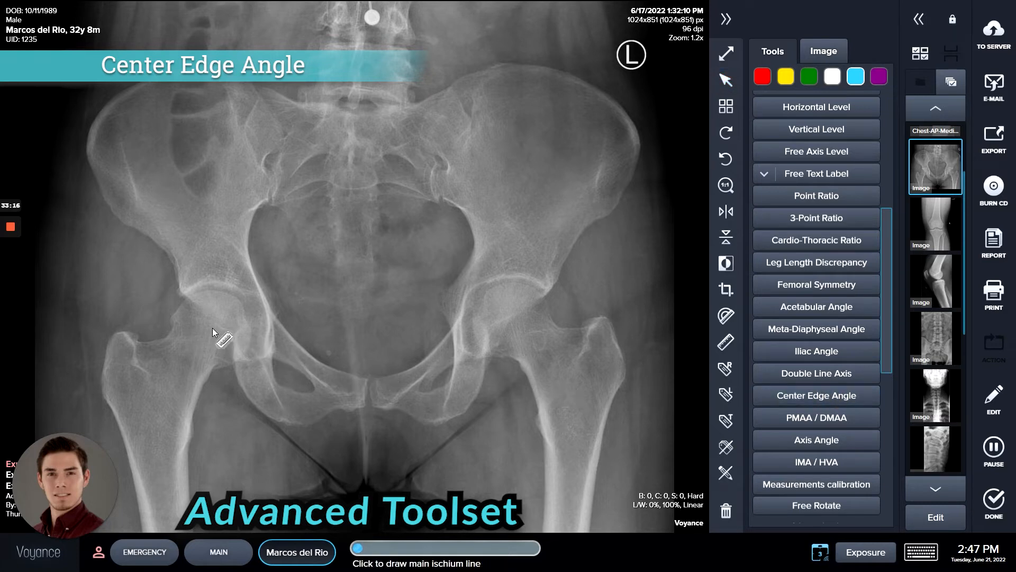
{"action": "mouse_move", "coordinate": [212, 328]}
{"action": "left_mouse_down"}
{"action": "mouse_move", "coordinate": [513, 319]}
{"action": "mouse_move", "coordinate": [466, 283]}
{"action": "left_mouse_up"}
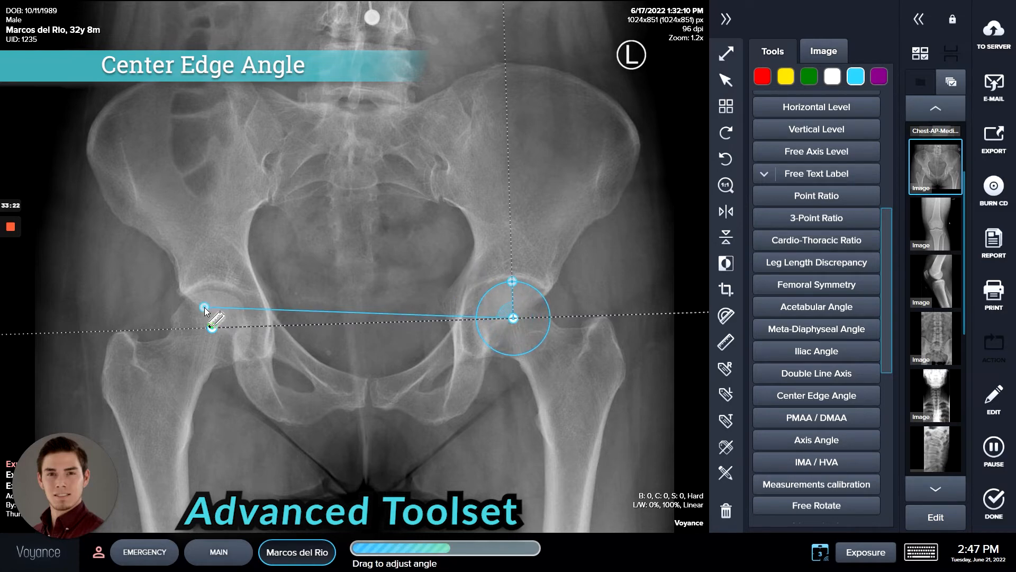
{"action": "left_click_drag", "start_coordinate": [204, 308], "coordinate": [548, 289]}
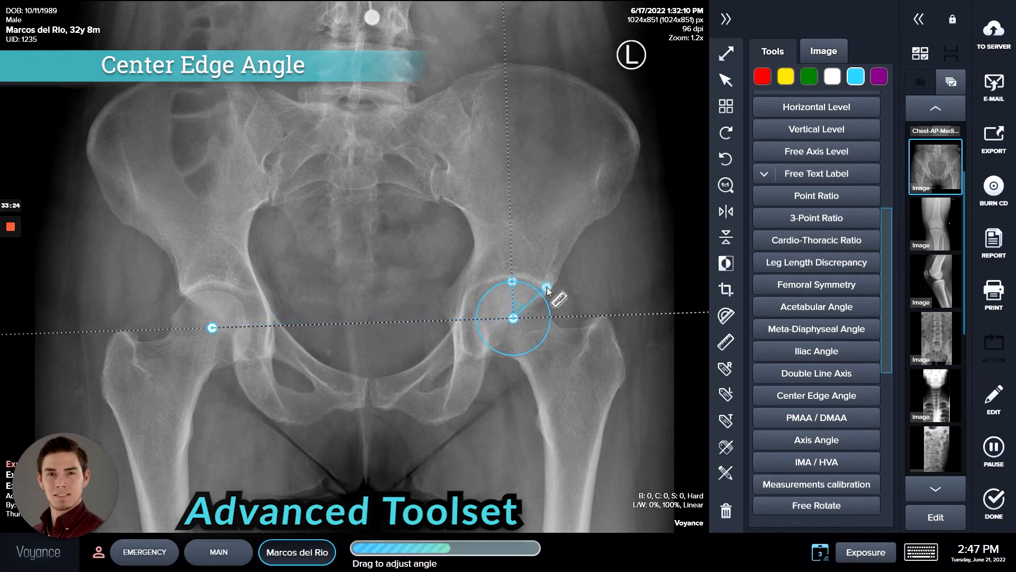
{"action": "left_click", "coordinate": [547, 288]}
Place the Center Edge Angle circle on the femoral head opposite the L marker, and set its angle line to the outer acetabular edge
{"action": "left_click_drag", "start_coordinate": [211, 328], "coordinate": [180, 294]}
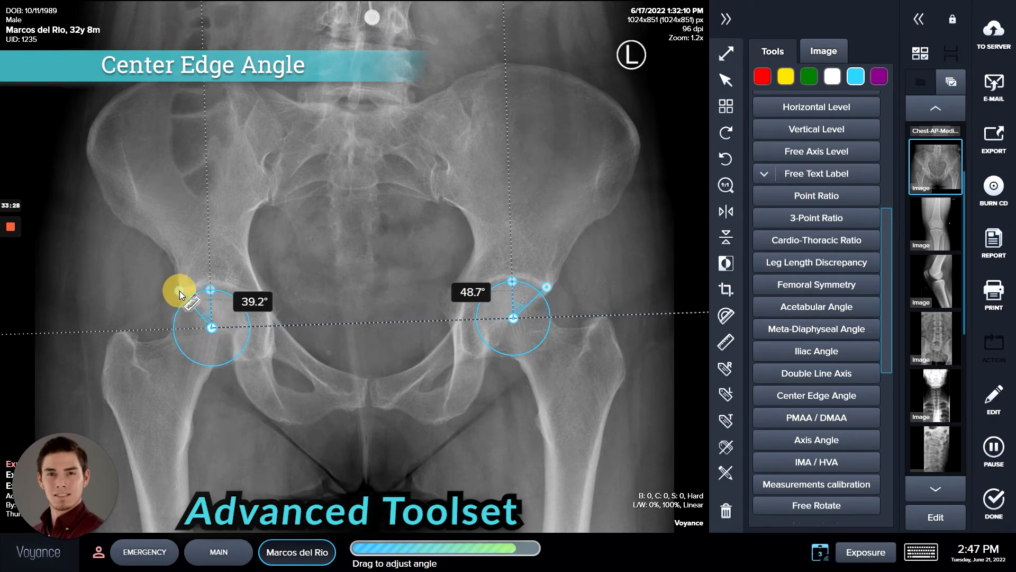
{"action": "left_click", "coordinate": [175, 292]}
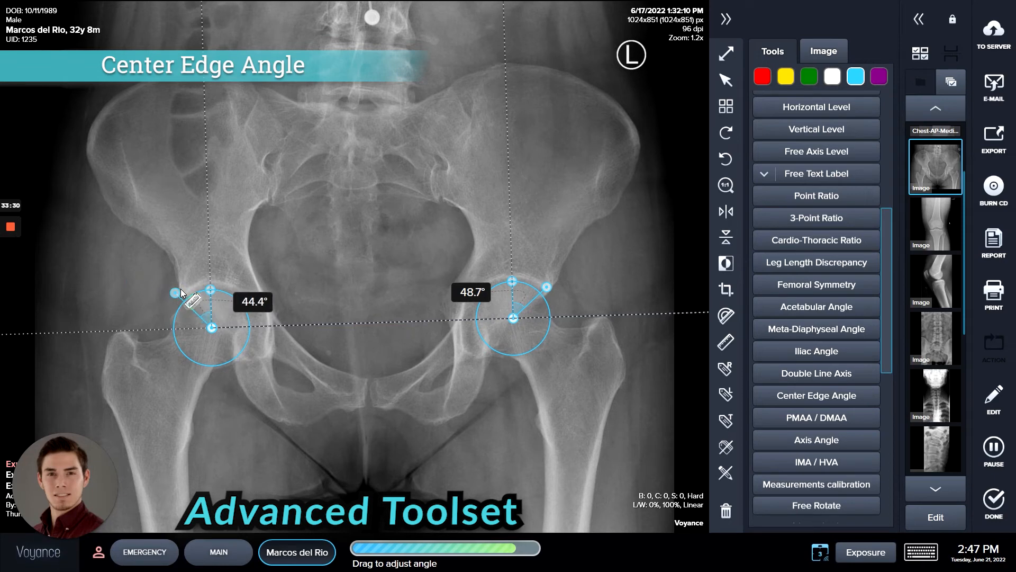
{"action": "left_click", "coordinate": [182, 291]}
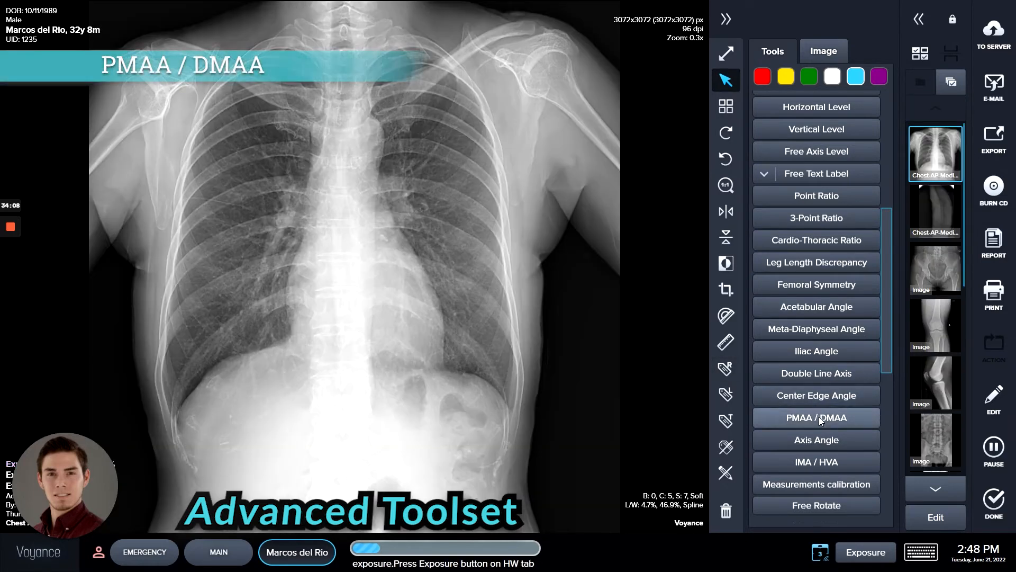
Measure a PMAA / DMAA angle of about 91.8° with three cross lines down the spine on the chest X-ray, and delete the measurement
{"action": "left_click", "coordinate": [855, 418]}
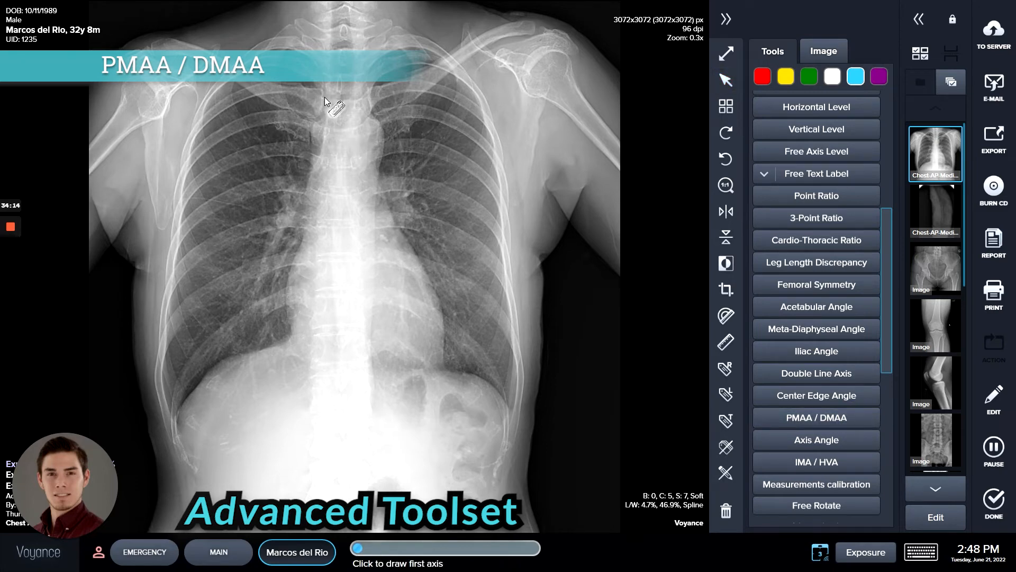
{"action": "left_click_drag", "start_coordinate": [367, 99], "coordinate": [367, 99]}
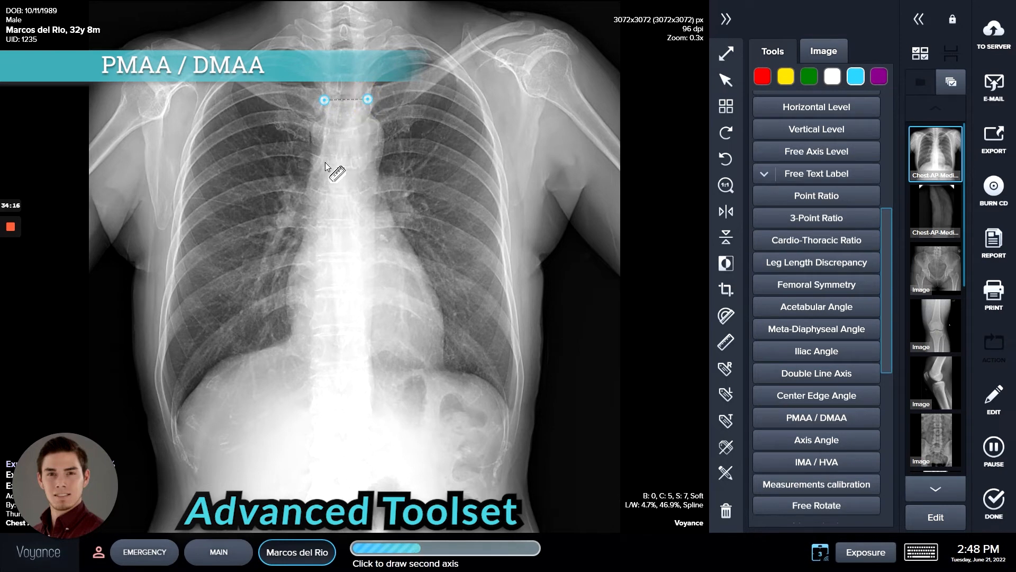
{"action": "left_click_drag", "start_coordinate": [324, 162], "coordinate": [367, 162]}
{"action": "left_click_drag", "start_coordinate": [319, 246], "coordinate": [370, 245]}
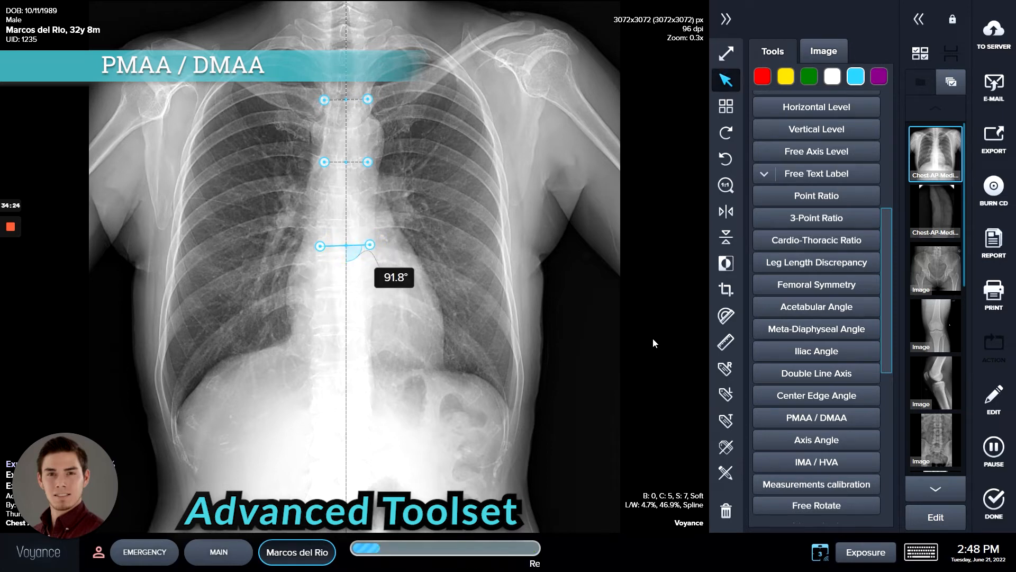
{"action": "scroll", "coordinate": [817, 377], "scroll_direction": "down", "scroll_amount": 2}
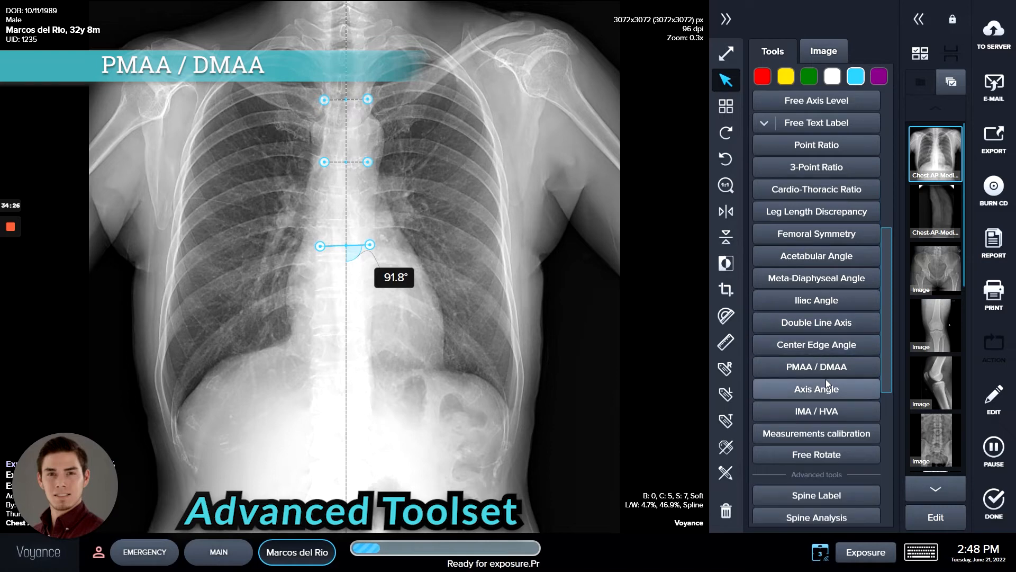
{"action": "left_click", "coordinate": [370, 245]}
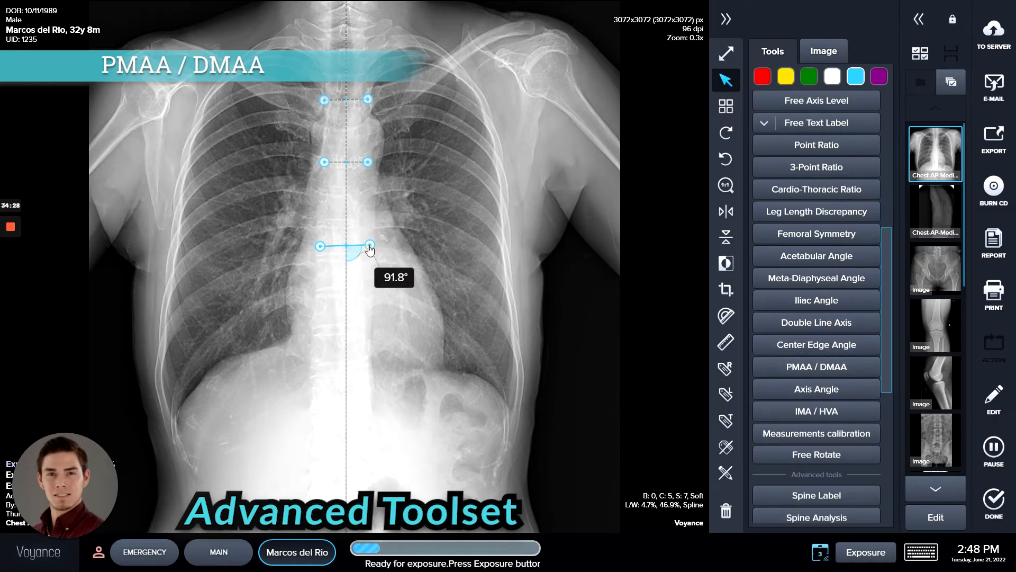
{"action": "key", "text": "Delete"}
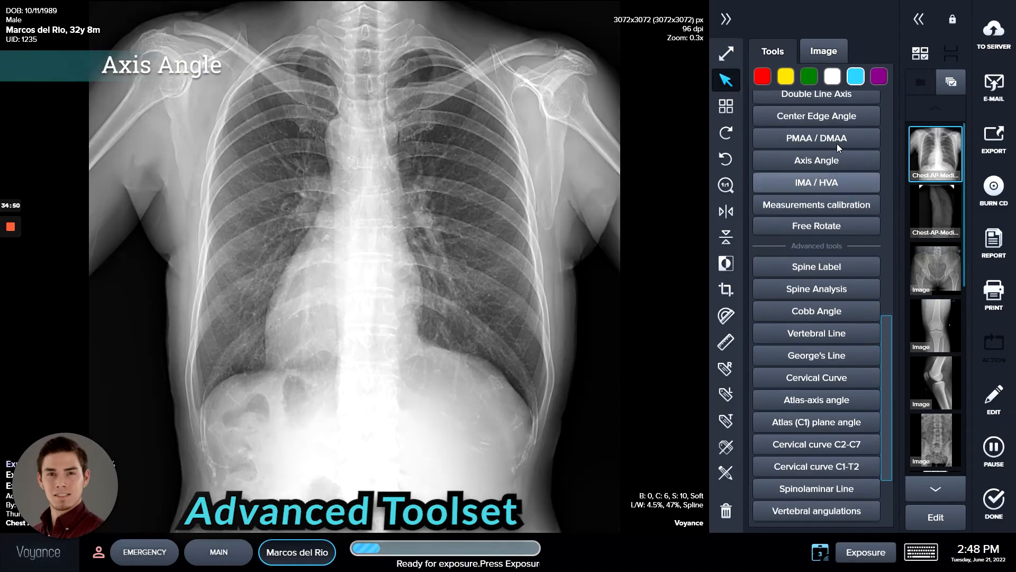
Measure an Axis Angle of about 2.5° along the upper spine on the chest X-ray, with two pairs of cross lines between its edges
{"action": "left_click", "coordinate": [837, 154]}
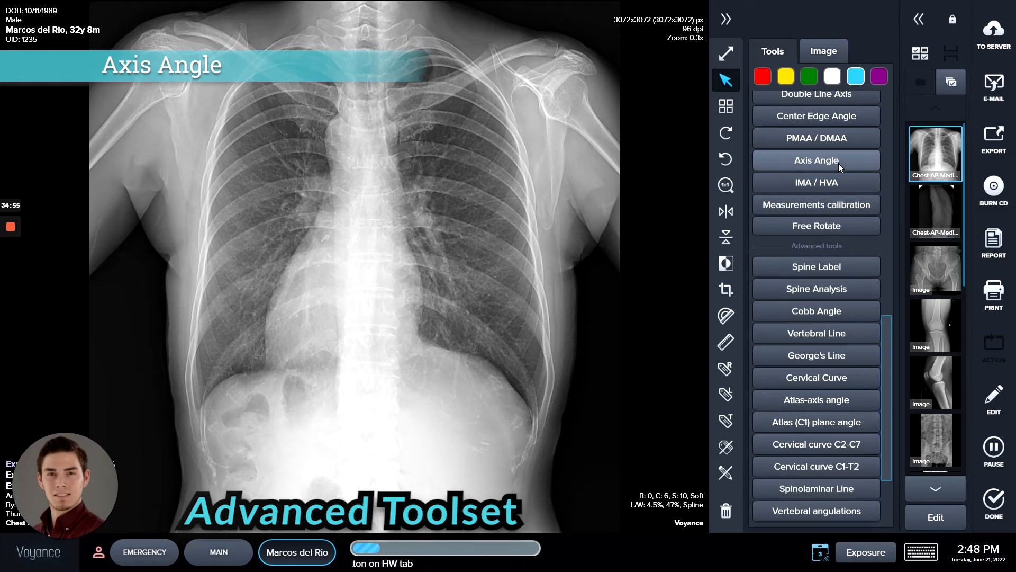
{"action": "left_click", "coordinate": [839, 163]}
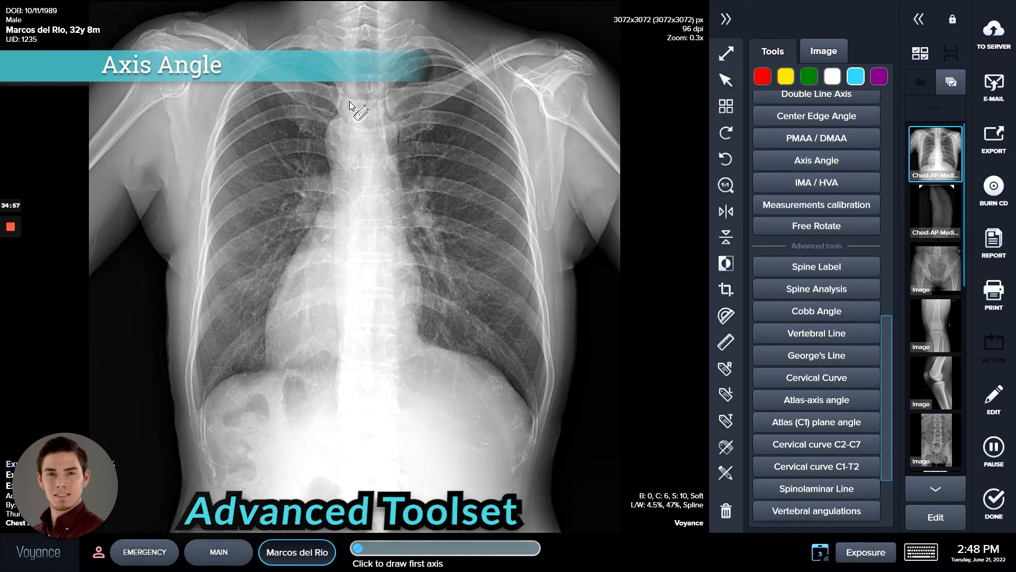
{"action": "mouse_move", "coordinate": [385, 100]}
{"action": "left_mouse_down"}
{"action": "mouse_move", "coordinate": [362, 124]}
{"action": "mouse_move", "coordinate": [385, 123]}
{"action": "left_mouse_up"}
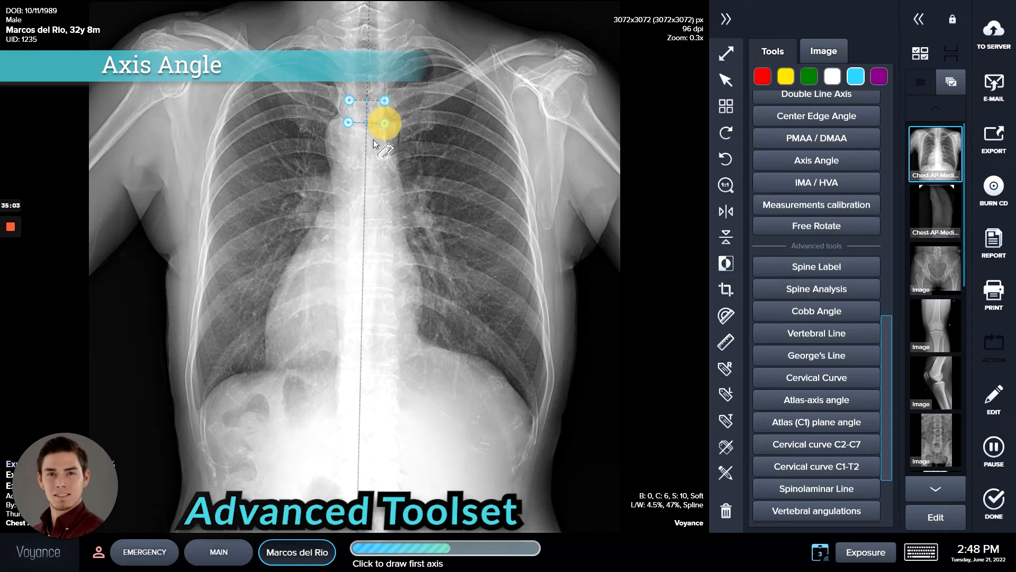
{"action": "mouse_move", "coordinate": [347, 168]}
{"action": "left_mouse_down"}
{"action": "mouse_move", "coordinate": [390, 167]}
{"action": "mouse_move", "coordinate": [378, 187]}
{"action": "mouse_move", "coordinate": [387, 187]}
{"action": "left_mouse_up"}
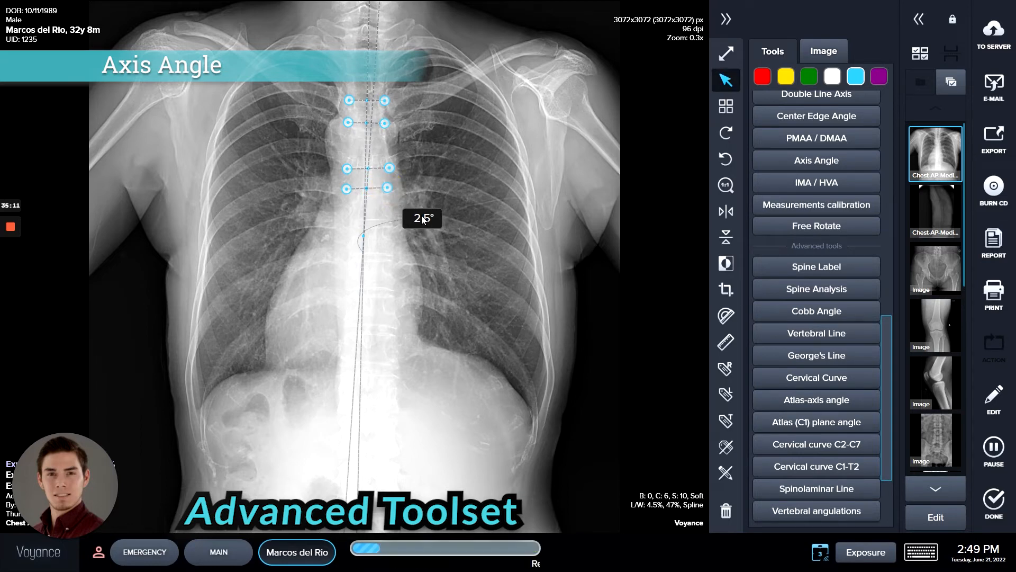
Move the Axis Angle label across to the opposite side of the spine and delete the measurement
{"action": "left_click_drag", "start_coordinate": [423, 219], "coordinate": [316, 248]}
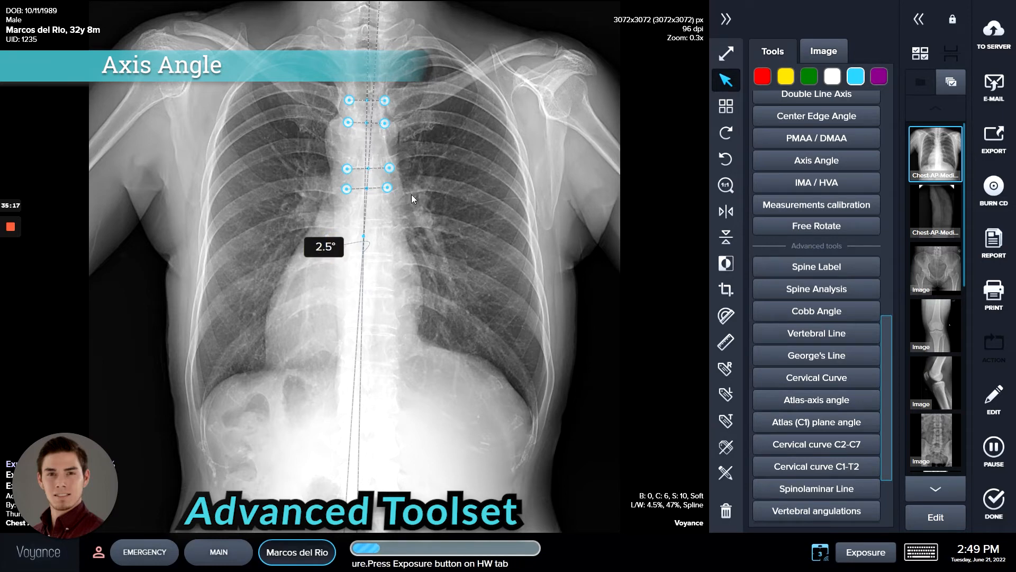
{"action": "left_click", "coordinate": [389, 189]}
{"action": "key", "text": "Delete"}
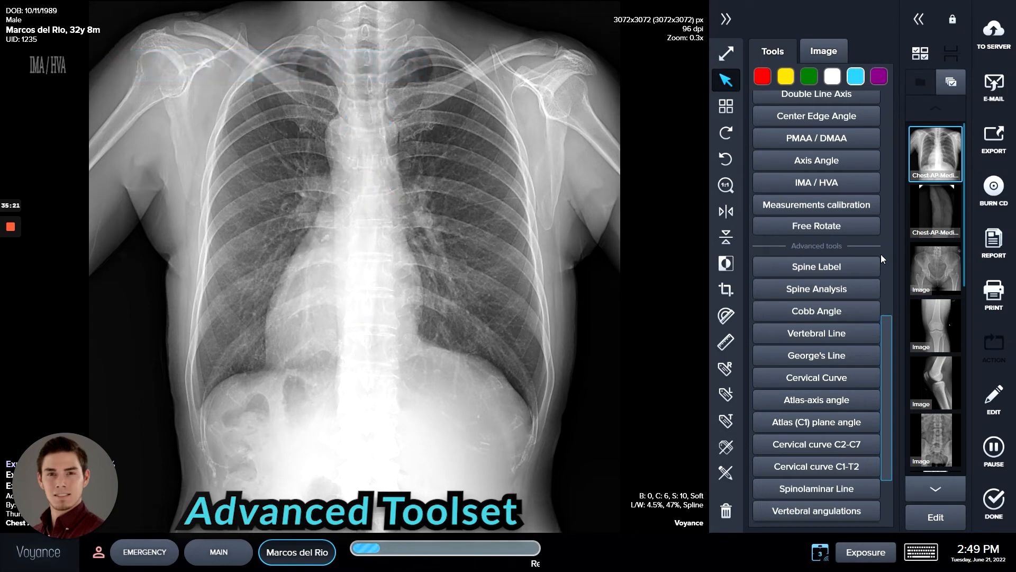
Measure an IMA / HVA angle of about 5.3° at mid-chest, using two pairs of cross lines over the spine
{"action": "left_click", "coordinate": [843, 183]}
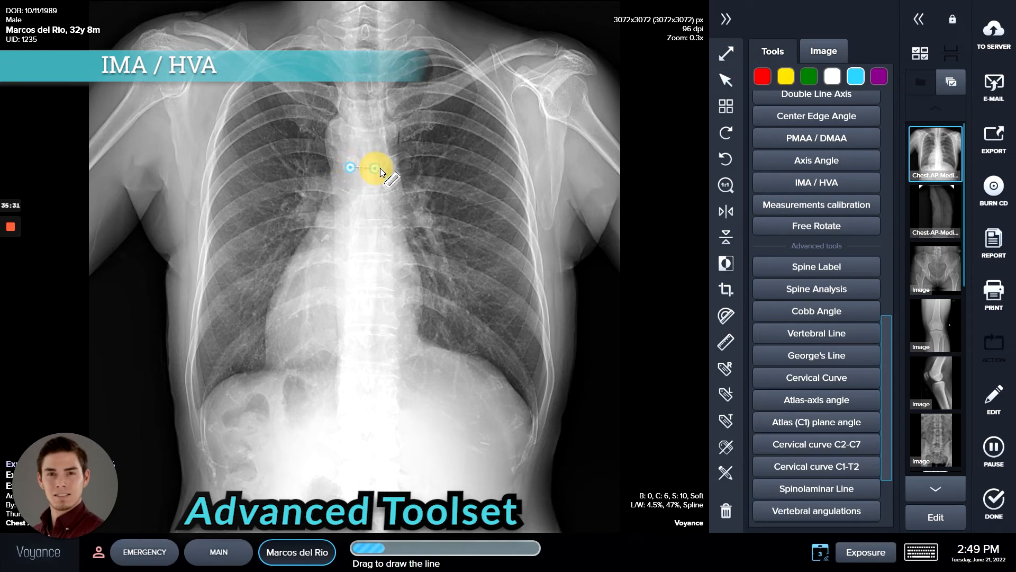
{"action": "mouse_move", "coordinate": [386, 166]}
{"action": "left_mouse_down"}
{"action": "mouse_move", "coordinate": [360, 189]}
{"action": "mouse_move", "coordinate": [394, 187]}
{"action": "left_mouse_up"}
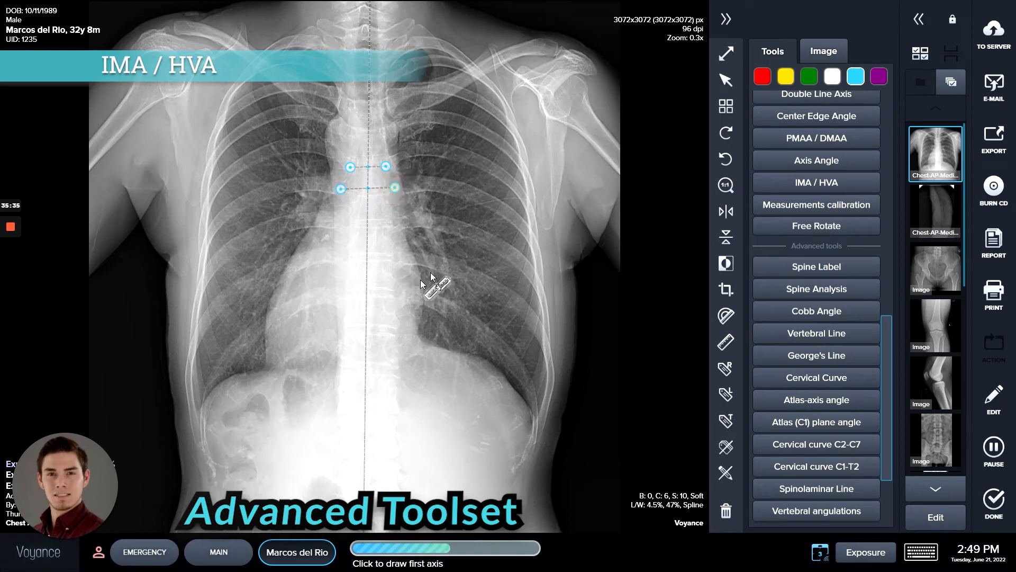
{"action": "left_click_drag", "start_coordinate": [346, 227], "coordinate": [393, 226]}
{"action": "left_click_drag", "start_coordinate": [346, 255], "coordinate": [388, 255]}
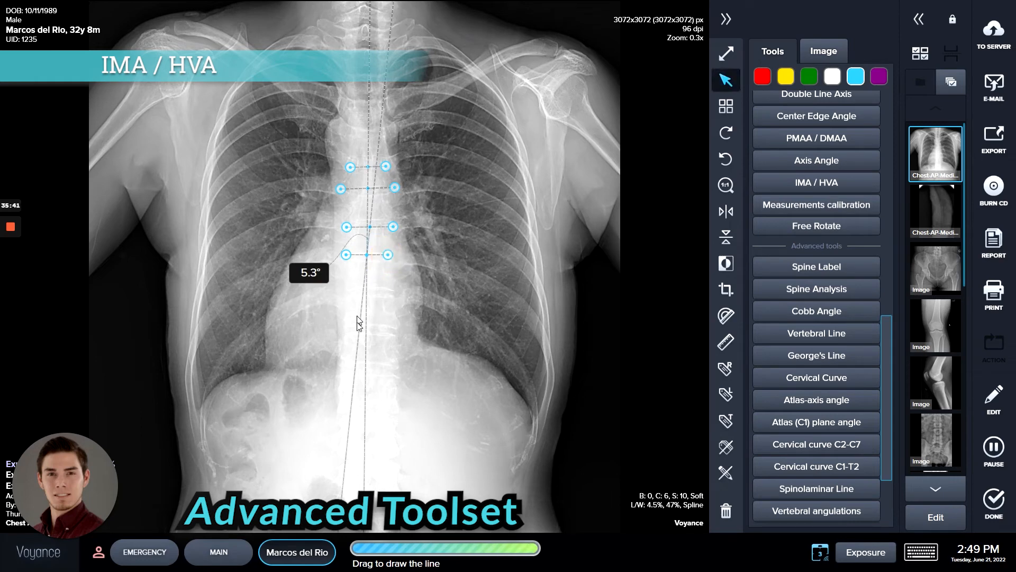
{"action": "left_click", "coordinate": [380, 269]}
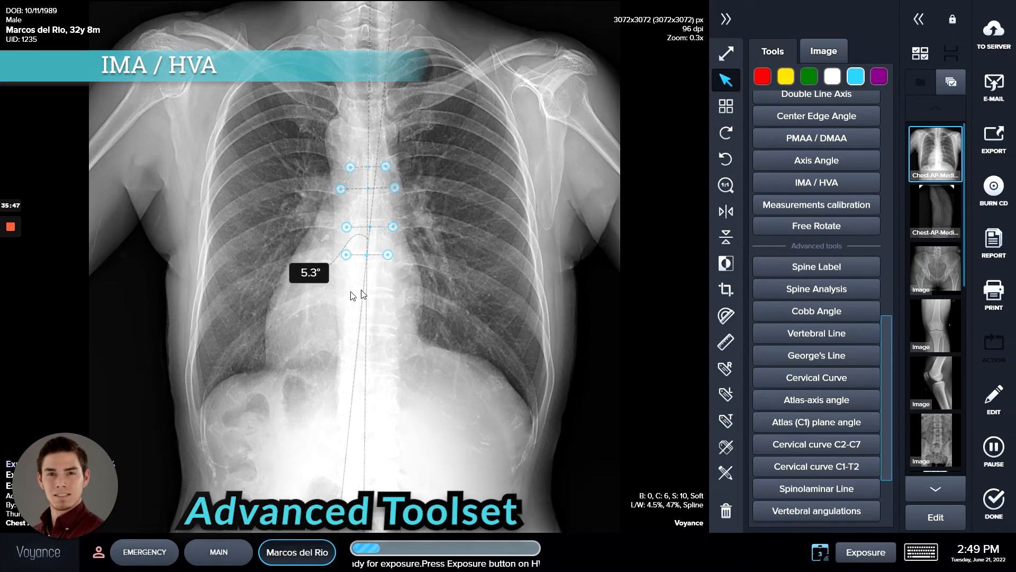
Move the IMA / HVA angle label up beside the lower pair of cross lines and delete the measurement
{"action": "left_click_drag", "start_coordinate": [320, 274], "coordinate": [317, 240]}
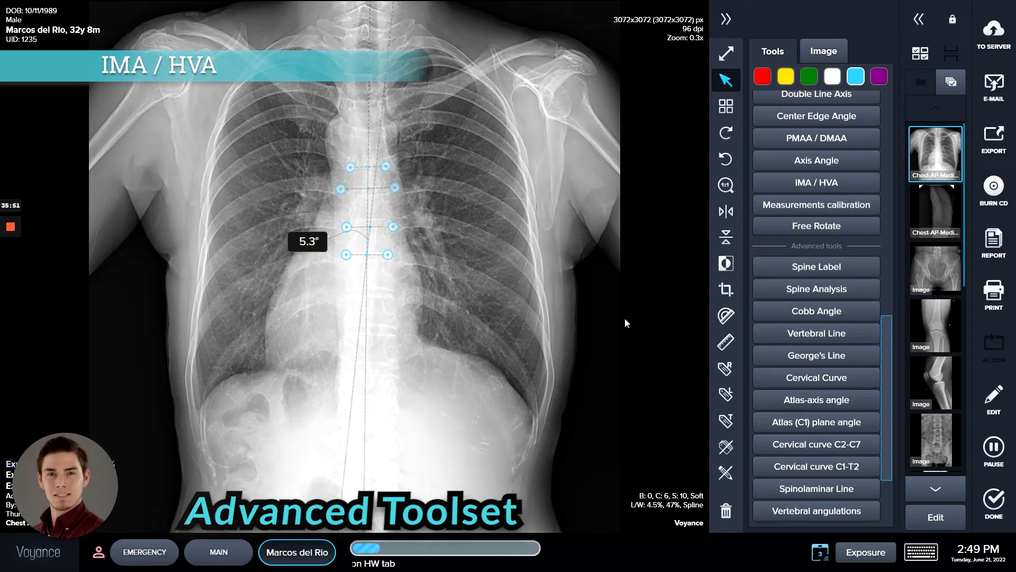
{"action": "left_click", "coordinate": [392, 229]}
{"action": "key", "text": "Delete"}
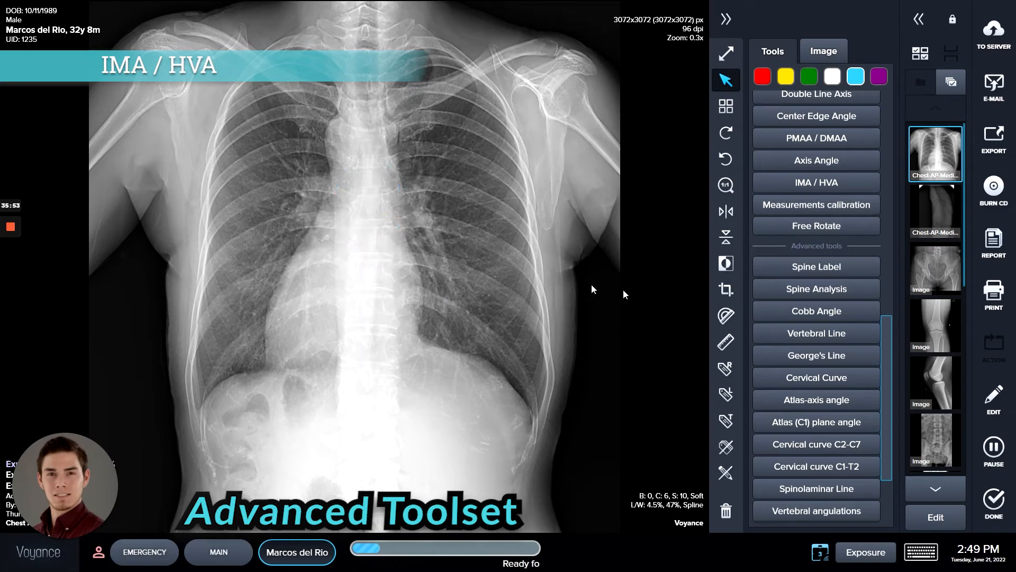
Try a measurements calibration with a vertical line about 10.71 in long along the spine, entering an actual length of 12 in
{"action": "left_click", "coordinate": [862, 206]}
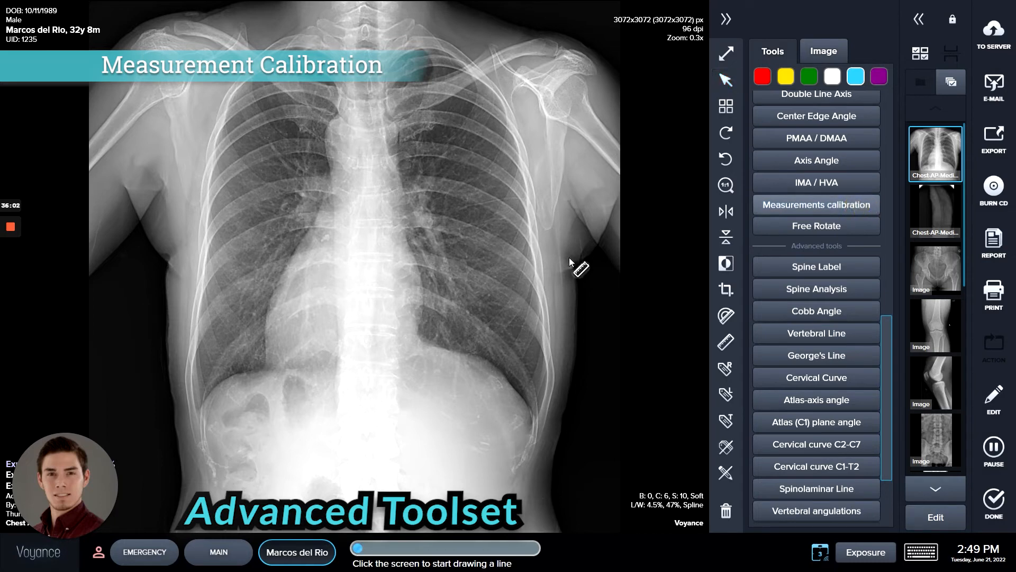
{"action": "left_click", "coordinate": [346, 326]}
{"action": "left_click_drag", "start_coordinate": [345, 326], "coordinate": [345, 148]}
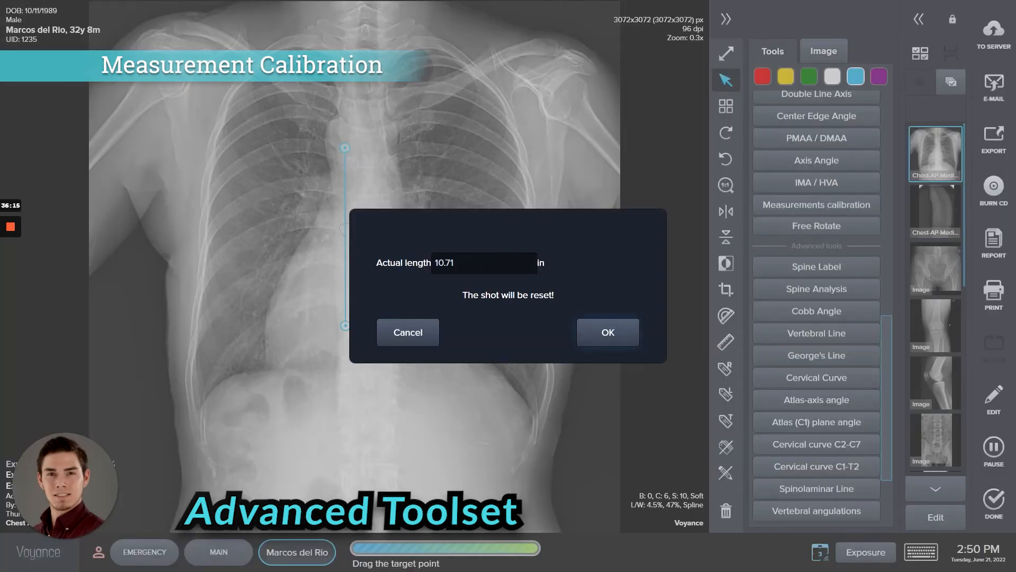
{"action": "left_click", "coordinate": [399, 267]}
{"action": "type", "text": "12"}
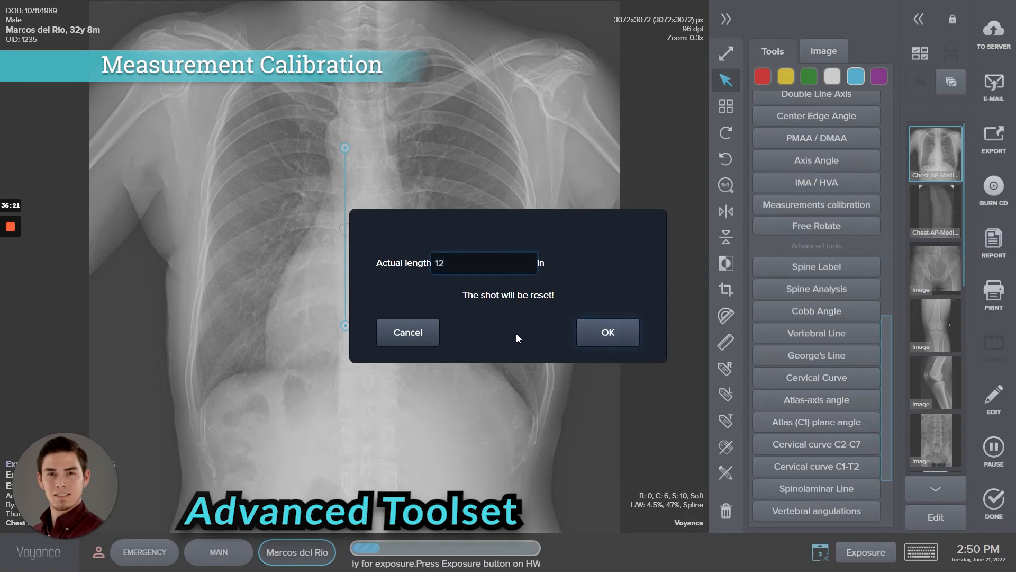
{"action": "left_click", "coordinate": [430, 343]}
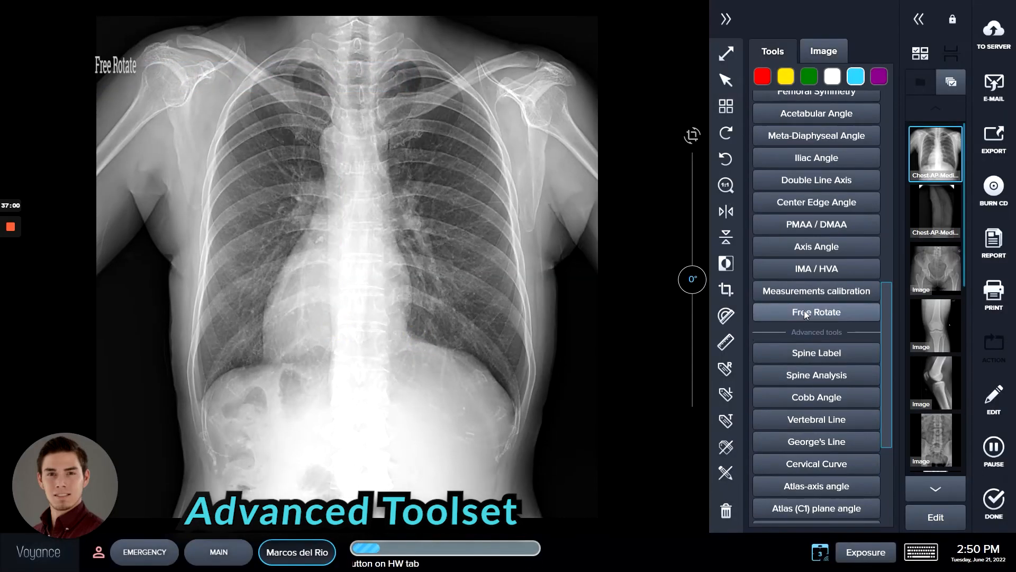
Try a Free Rotate of the chest X-ray to -10° and delete the vertical calibration line along the spine
{"action": "left_click", "coordinate": [805, 310]}
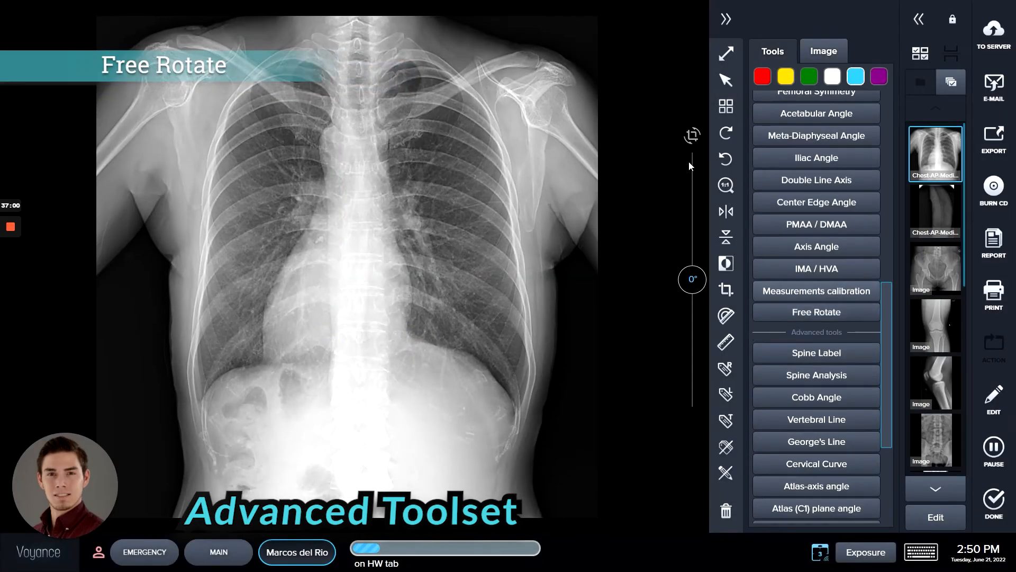
{"action": "left_click", "coordinate": [511, 154]}
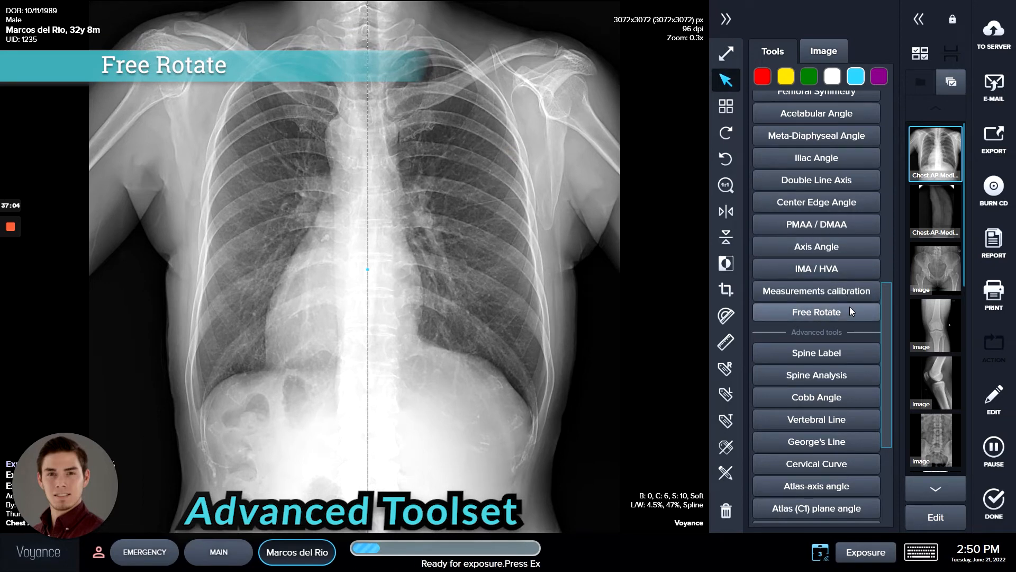
{"action": "left_click", "coordinate": [792, 308]}
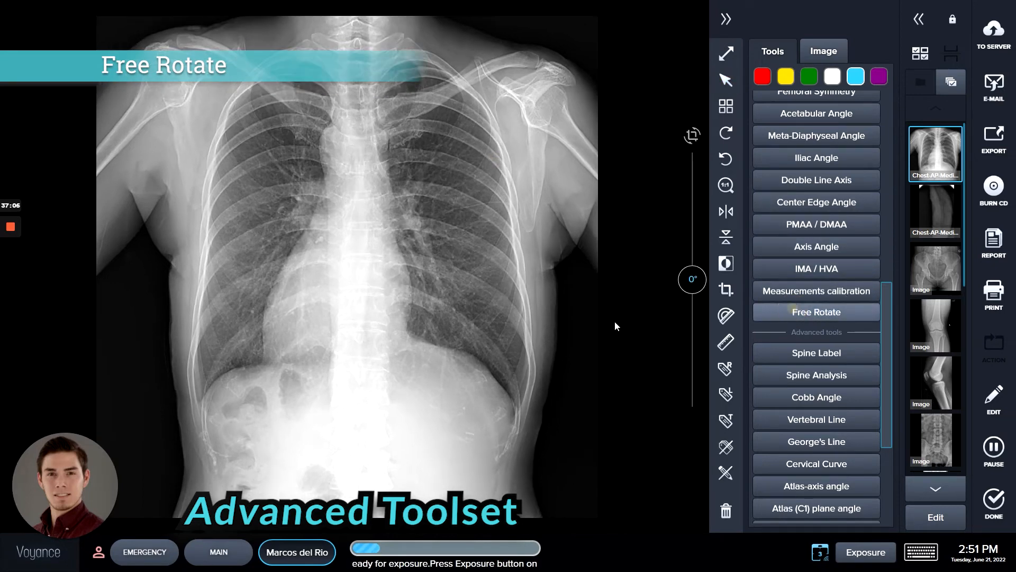
{"action": "mouse_move", "coordinate": [694, 286]}
{"action": "left_mouse_down"}
{"action": "mouse_move", "coordinate": [692, 317]}
{"action": "mouse_move", "coordinate": [691, 262]}
{"action": "mouse_move", "coordinate": [688, 295]}
{"action": "mouse_move", "coordinate": [688, 276]}
{"action": "mouse_move", "coordinate": [691, 285]}
{"action": "left_mouse_up"}
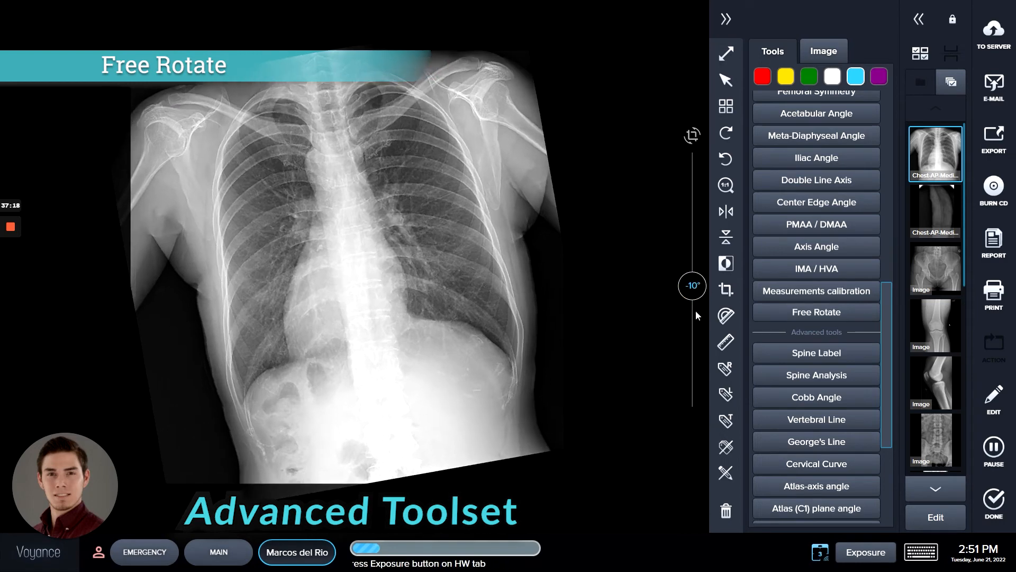
{"action": "left_click", "coordinate": [569, 298]}
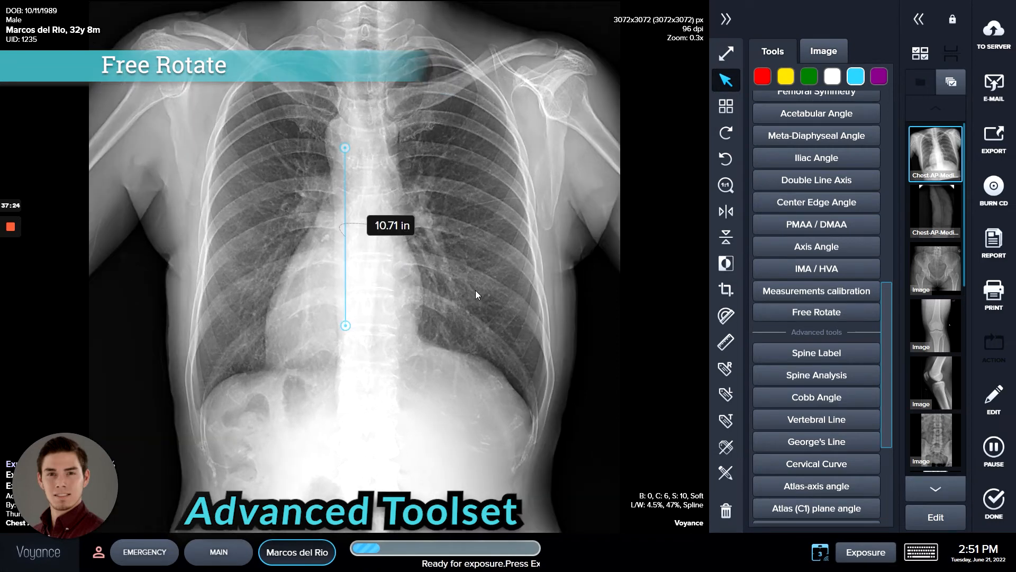
{"action": "right_click", "coordinate": [345, 327]}
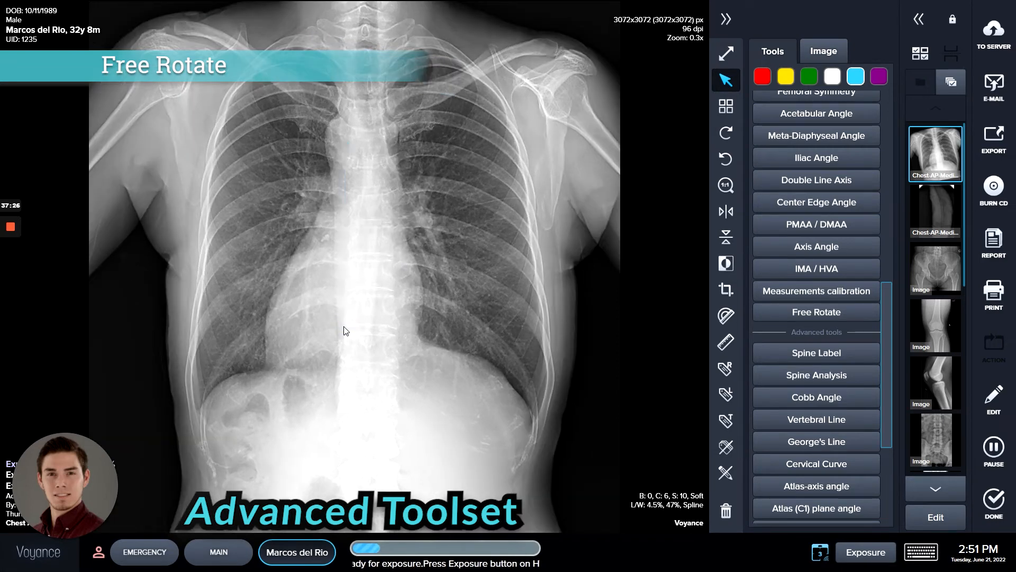
Start a Spine Label on the uppermost visible vertebra of the chest X-ray and assign it thoracic spine level T1
{"action": "scroll", "coordinate": [862, 277], "scroll_direction": "down", "scroll_amount": 3}
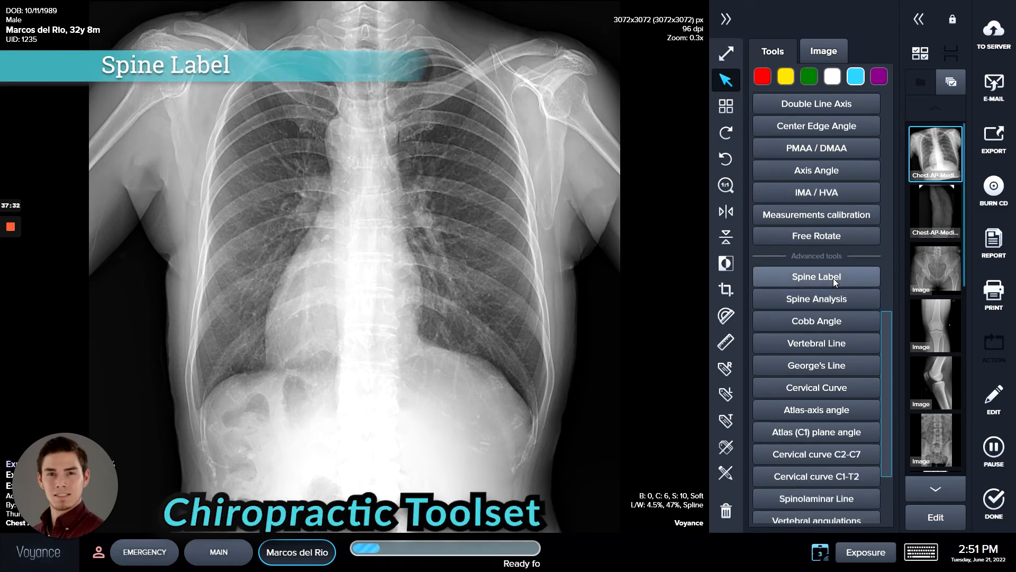
{"action": "left_click", "coordinate": [833, 277]}
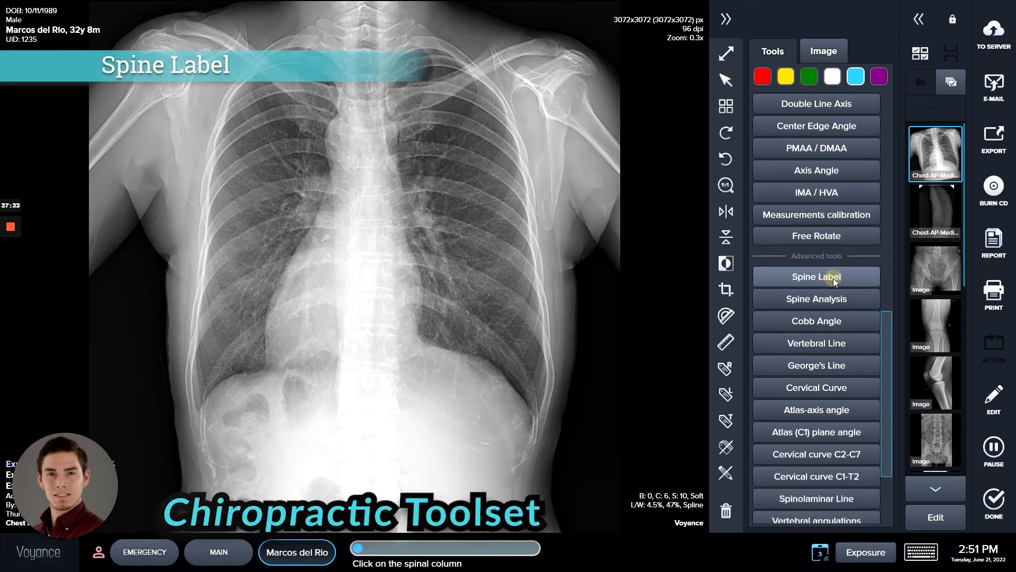
{"action": "left_click", "coordinate": [364, 32]}
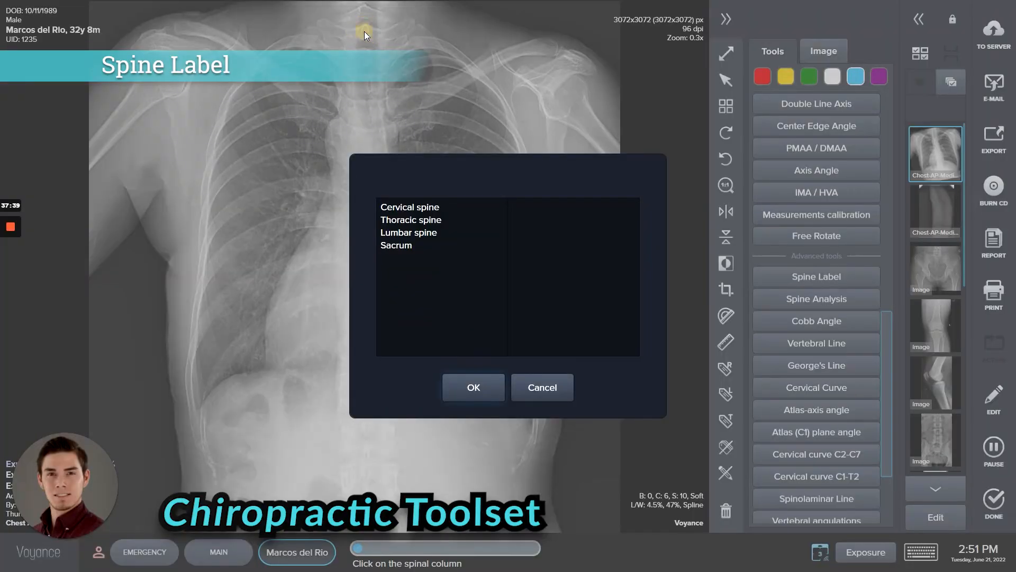
{"action": "left_click", "coordinate": [418, 219]}
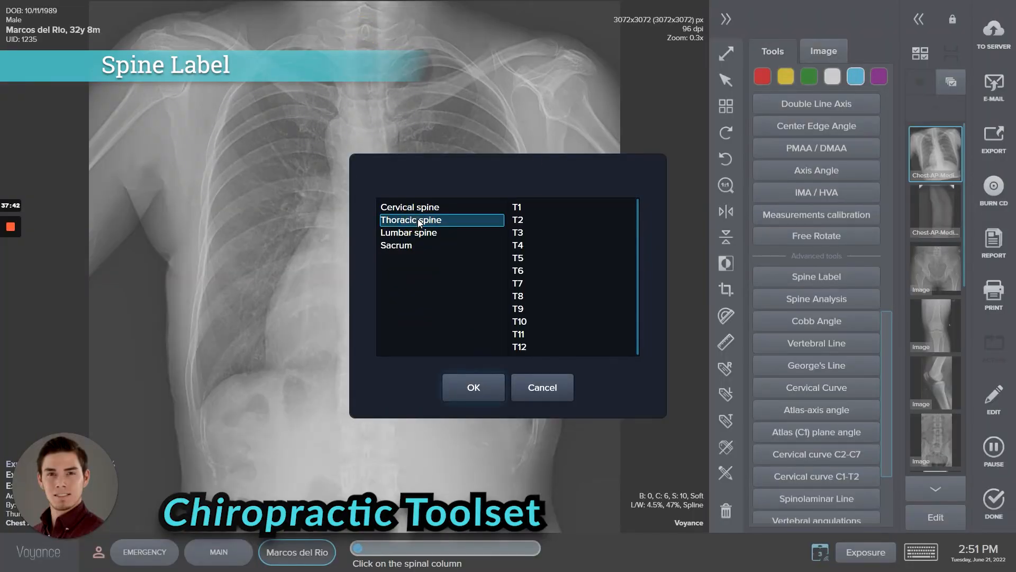
{"action": "left_click", "coordinate": [516, 206]}
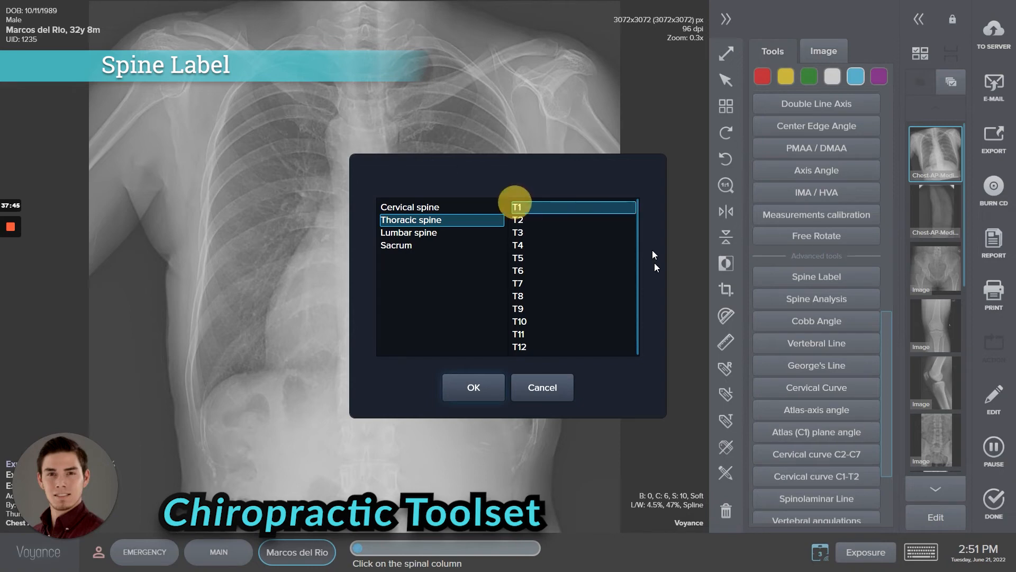
{"action": "left_click", "coordinate": [482, 389]}
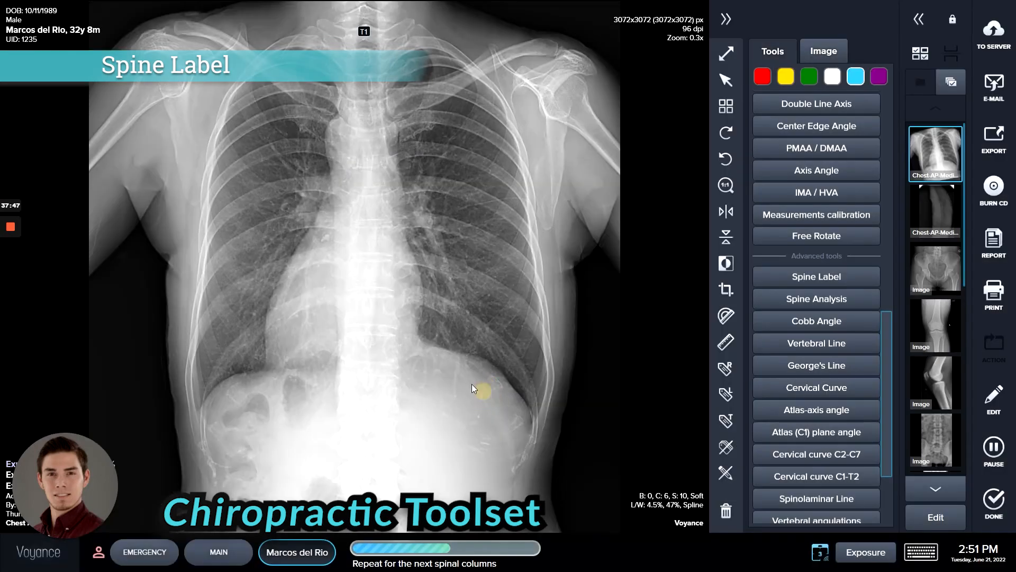
Label the vertebrae below T1 down the spinal column in order, from T2 to T12
{"action": "left_click", "coordinate": [366, 56]}
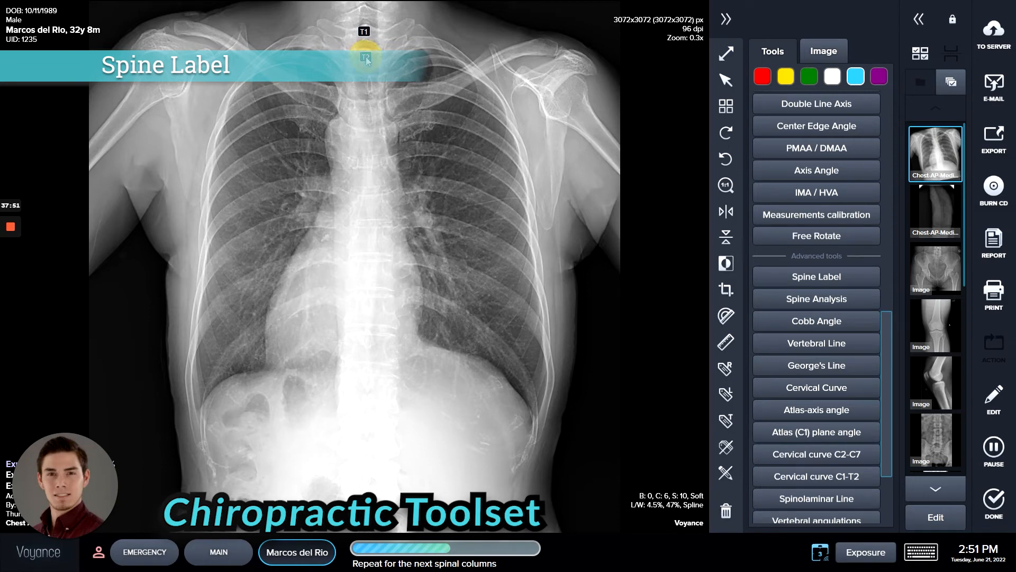
{"action": "left_click", "coordinate": [363, 111]}
{"action": "left_click", "coordinate": [364, 138]}
{"action": "left_click", "coordinate": [366, 174]}
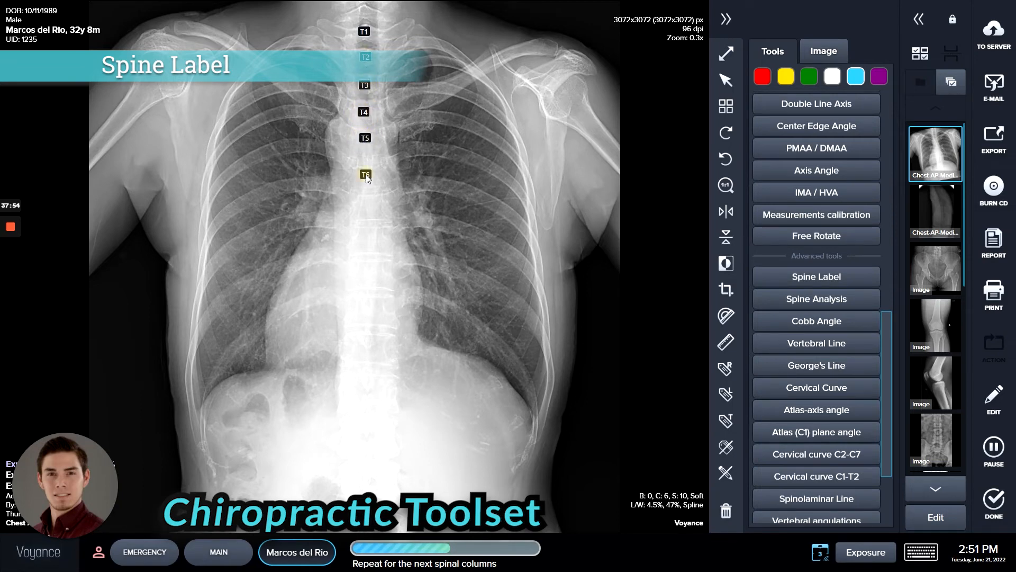
{"action": "left_click", "coordinate": [366, 211]}
{"action": "left_click", "coordinate": [364, 243]}
{"action": "left_click", "coordinate": [364, 280]}
{"action": "left_click", "coordinate": [369, 318]}
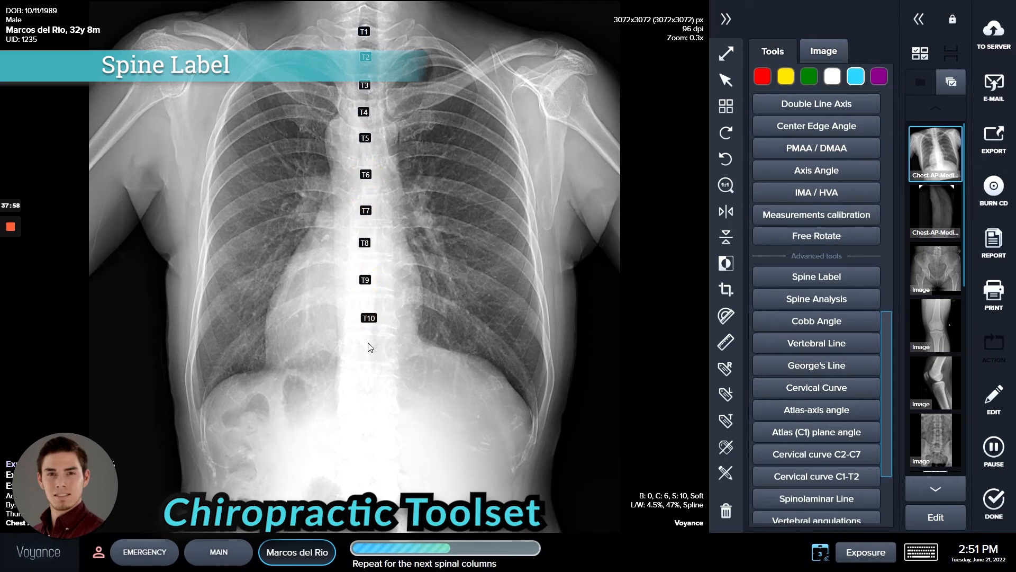
{"action": "left_click", "coordinate": [371, 392]}
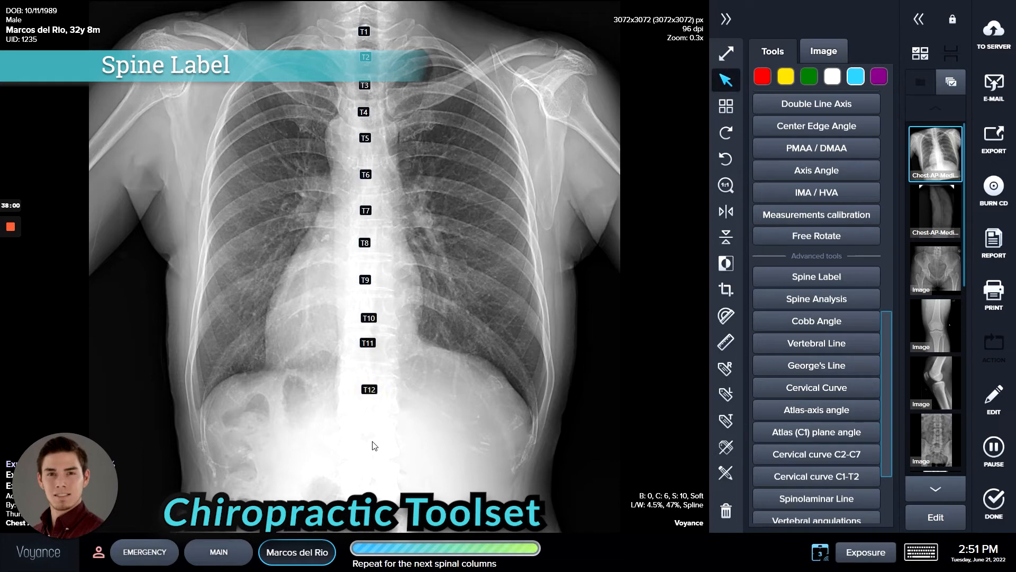
{"action": "left_click", "coordinate": [372, 442]}
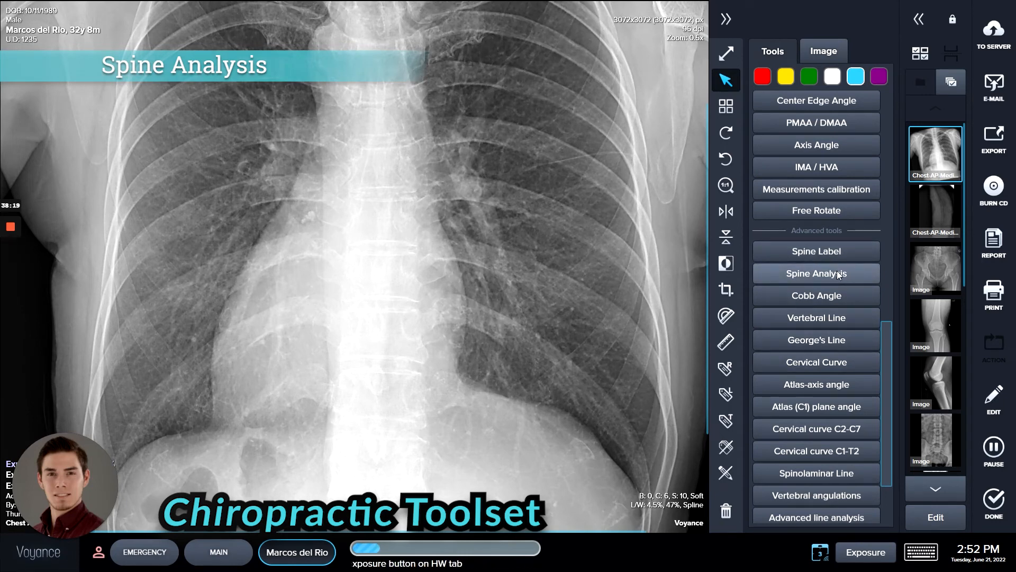
Begin a Spine Analysis by marking the four corners of the first vertebra in the mid-thoracic spine
{"action": "left_click", "coordinate": [837, 271]}
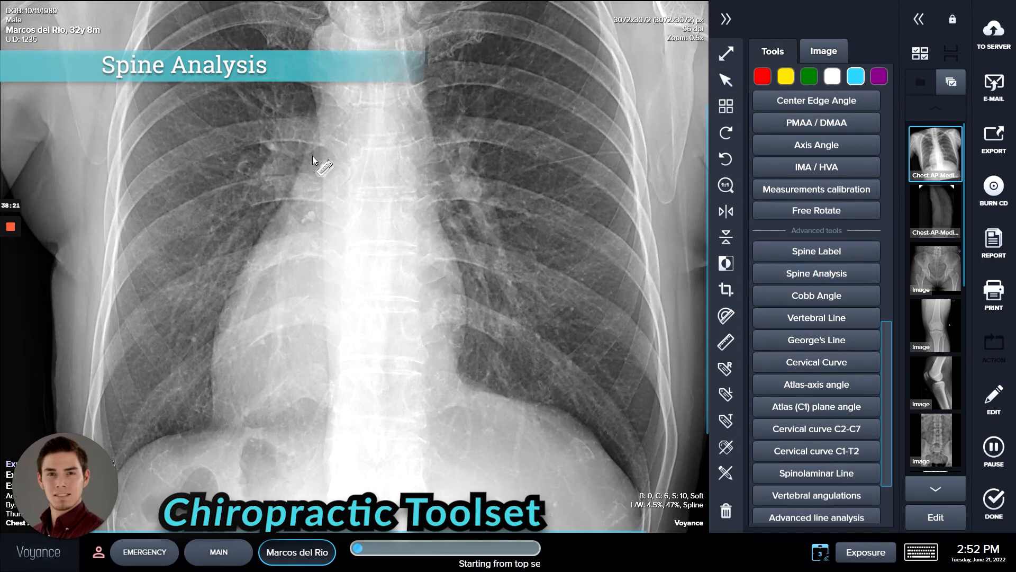
{"action": "left_click", "coordinate": [350, 150]}
{"action": "left_click", "coordinate": [414, 147]}
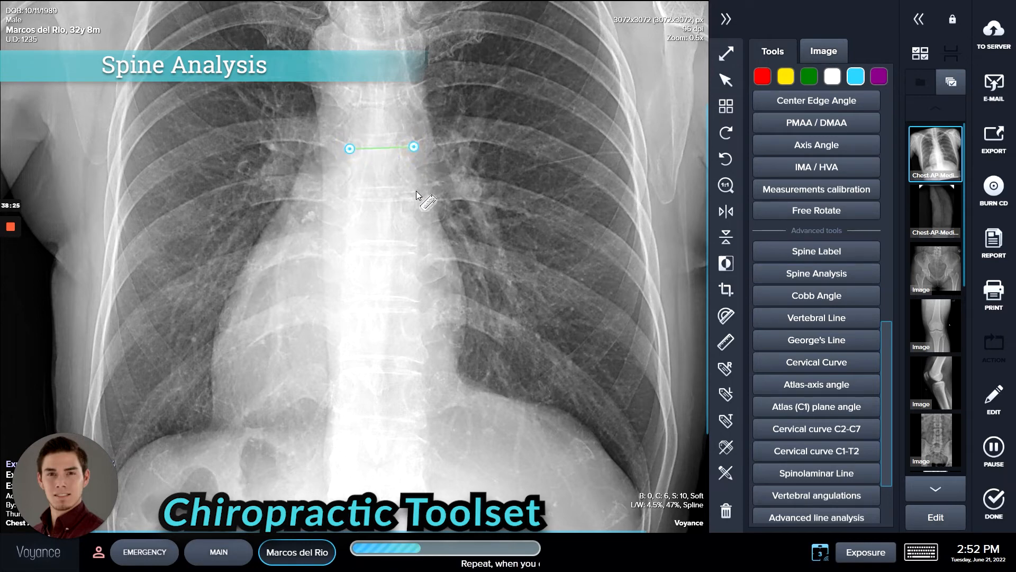
{"action": "left_click", "coordinate": [416, 191]}
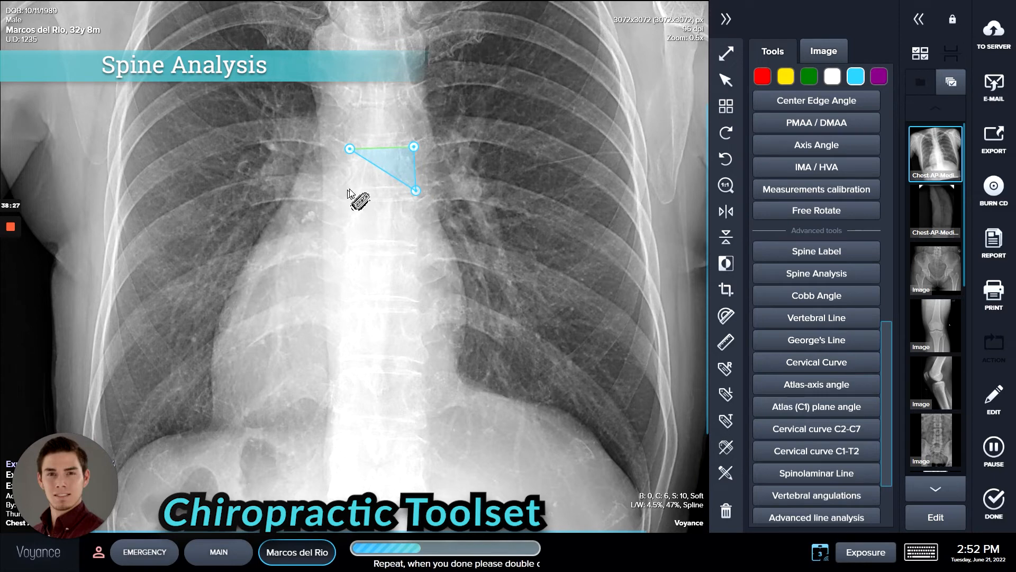
{"action": "left_click", "coordinate": [350, 189]}
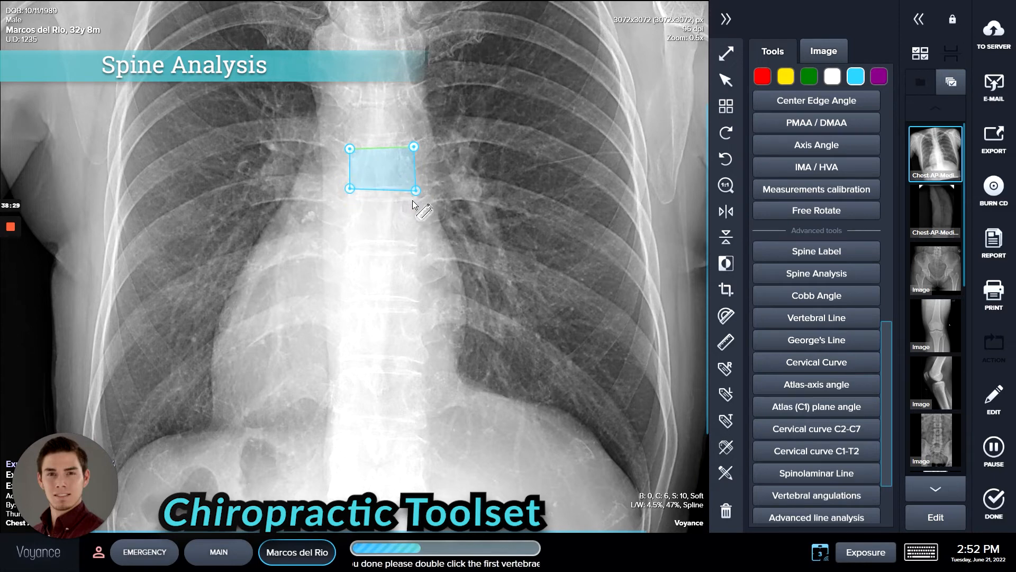
Outline the second and third vertebrae directly below the first for the Spine Analysis, marking the four corners of each
{"action": "left_click", "coordinate": [412, 201]}
{"action": "left_click", "coordinate": [416, 244]}
{"action": "left_click", "coordinate": [351, 243]}
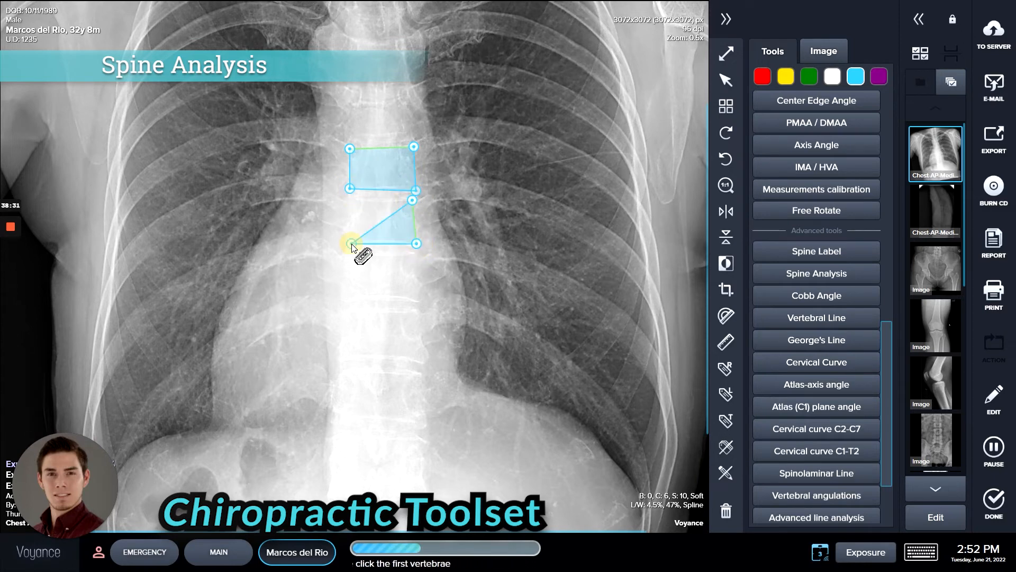
{"action": "left_click", "coordinate": [352, 202]}
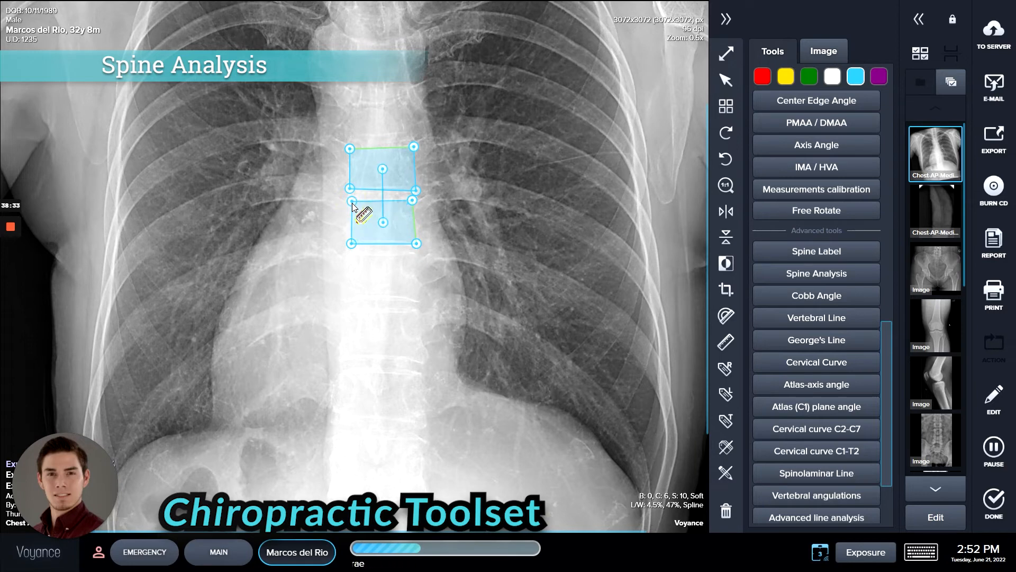
{"action": "left_click", "coordinate": [417, 257]}
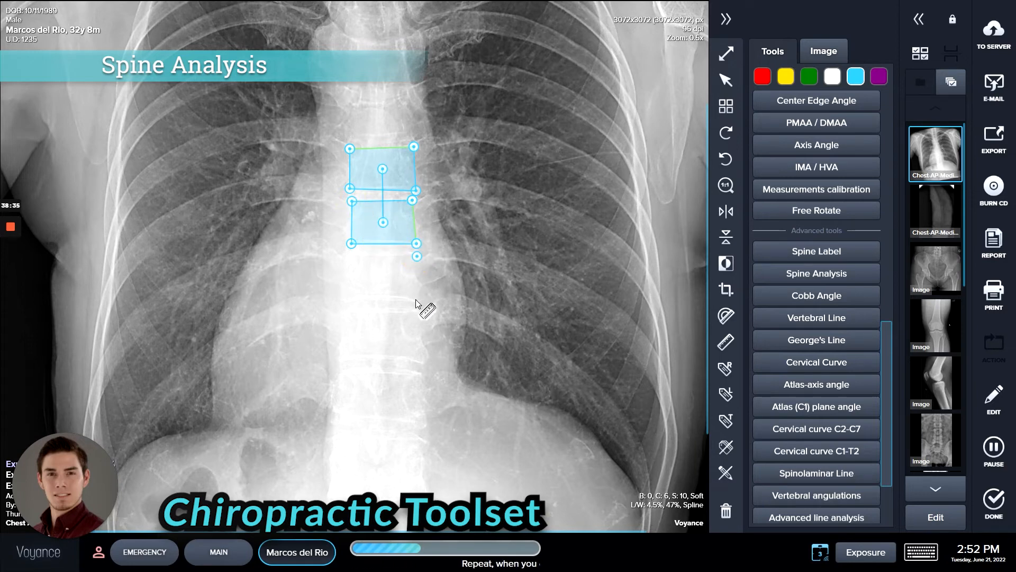
{"action": "left_click", "coordinate": [346, 301]}
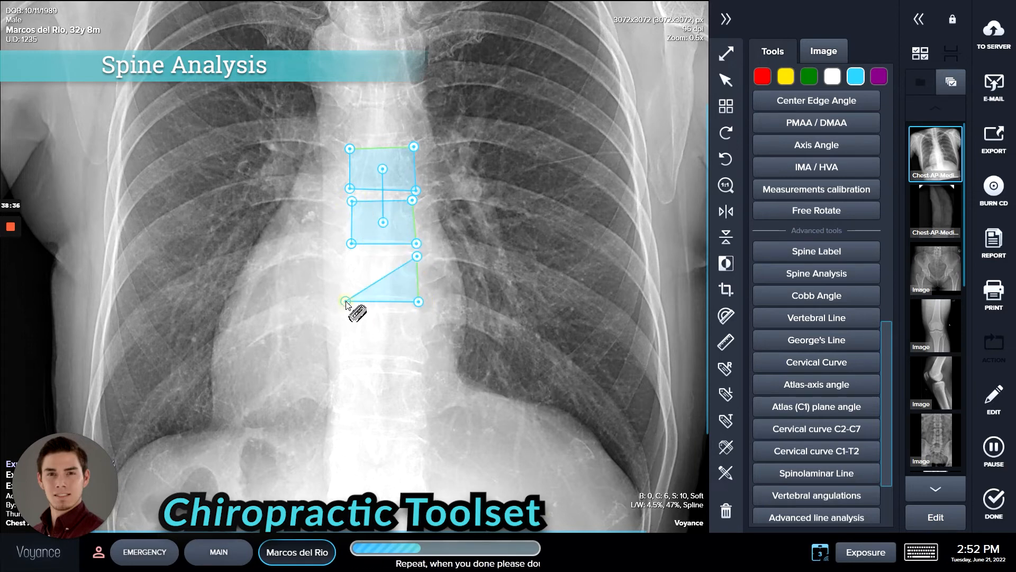
{"action": "left_click", "coordinate": [347, 254]}
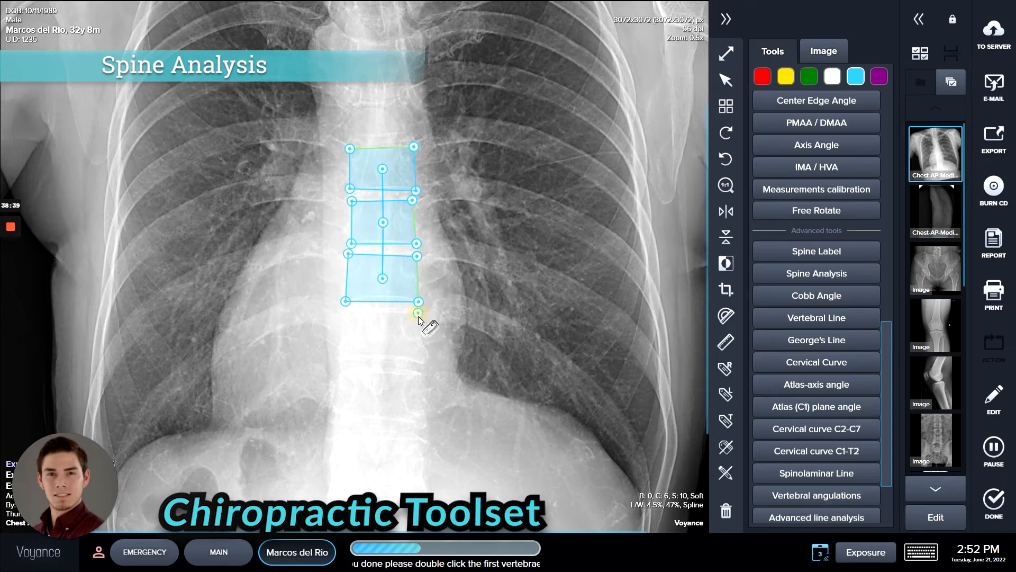
Outline the fourth, fifth and sixth vertebrae down the spine for the Spine Analysis, and return to the selection tool
{"action": "left_click", "coordinate": [339, 361]}
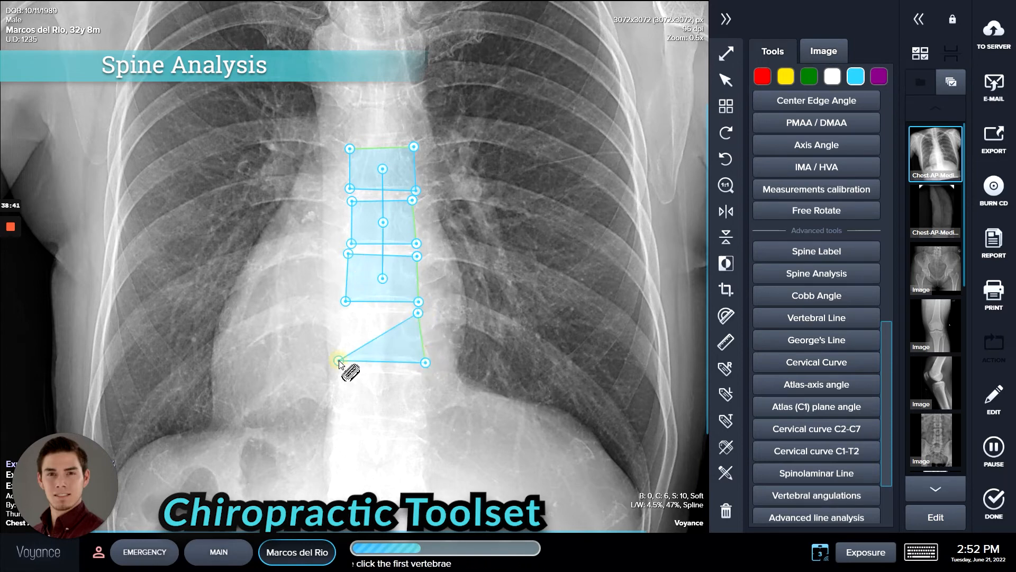
{"action": "left_click", "coordinate": [344, 312]}
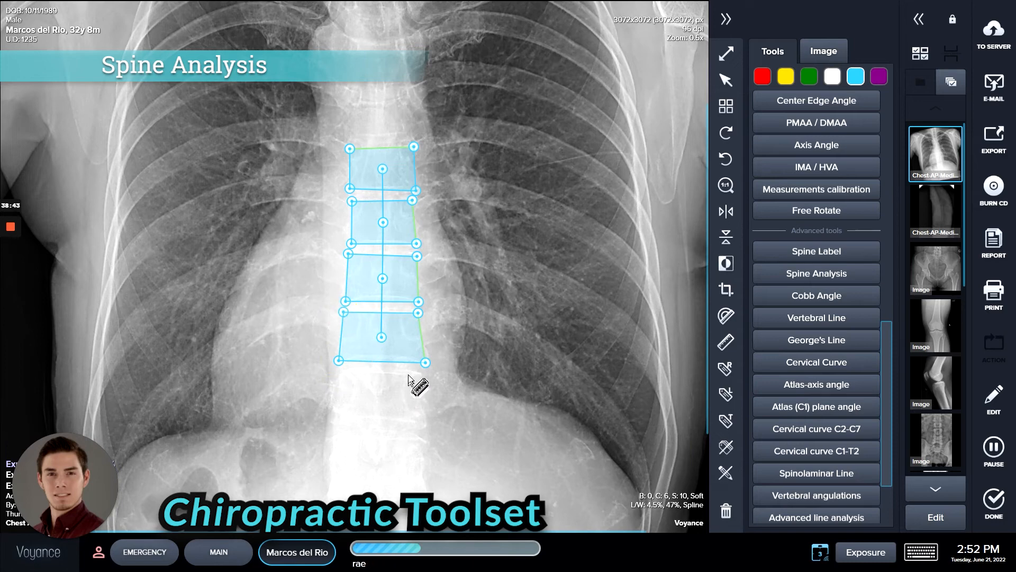
{"action": "left_click", "coordinate": [331, 421]}
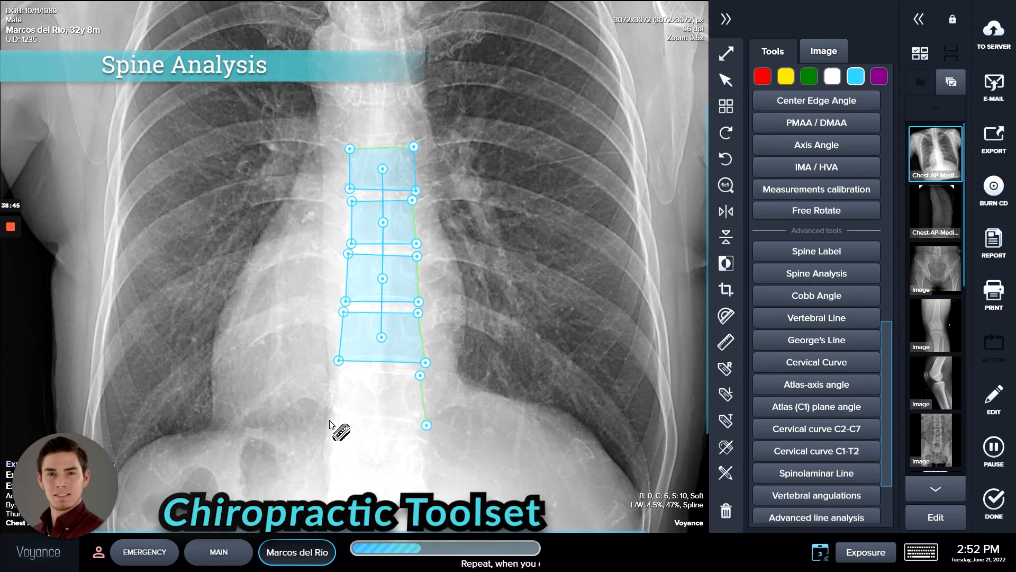
{"action": "left_click", "coordinate": [335, 375]}
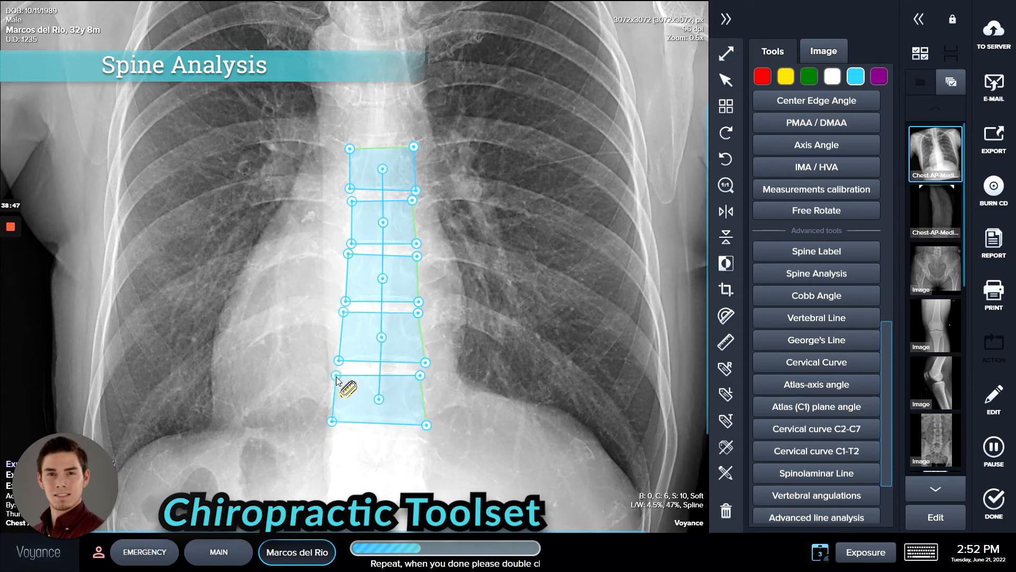
{"action": "left_click", "coordinate": [427, 441]}
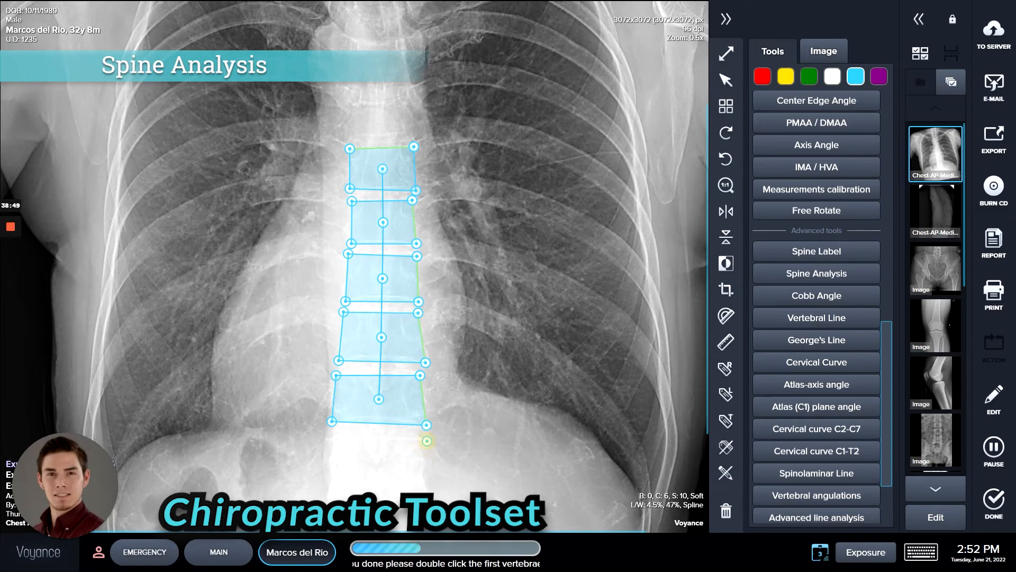
{"action": "left_click", "coordinate": [328, 496]}
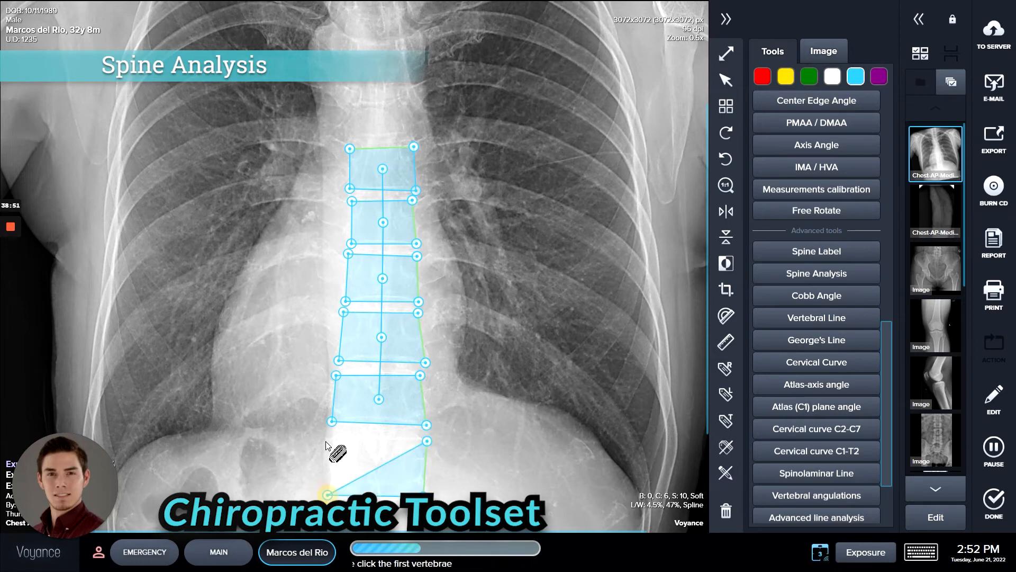
{"action": "left_click", "coordinate": [333, 439]}
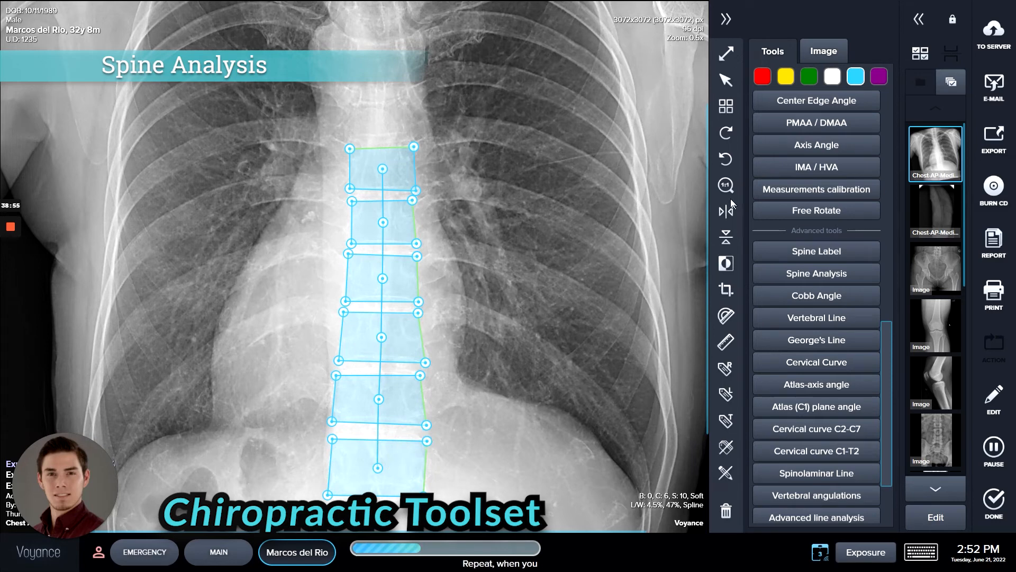
{"action": "left_click", "coordinate": [725, 80]}
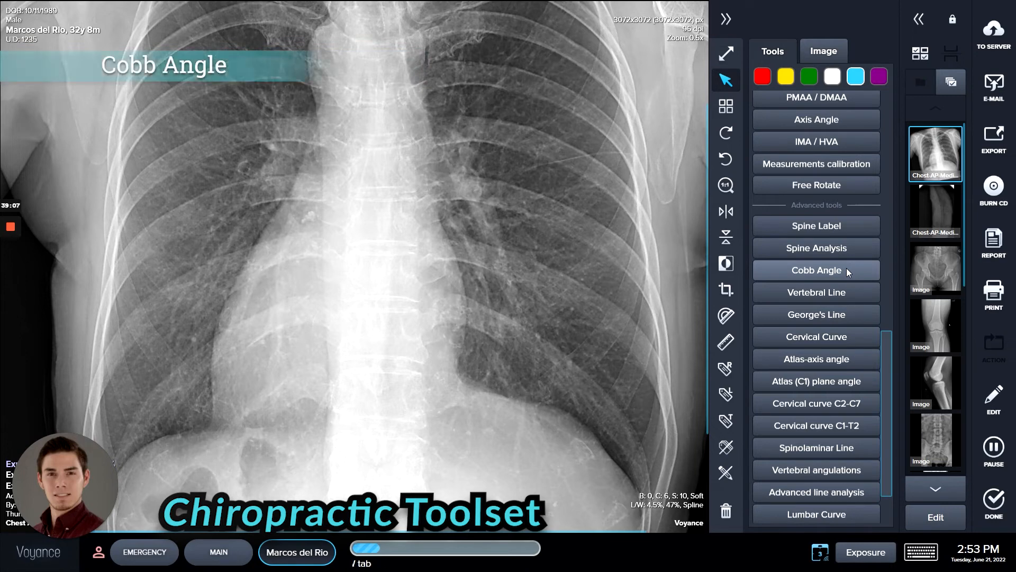
Measure a Cobb Angle of about 3.8° in the mid-thoracic spine, with one line across each of two vertebral edges
{"action": "left_click", "coordinate": [847, 268]}
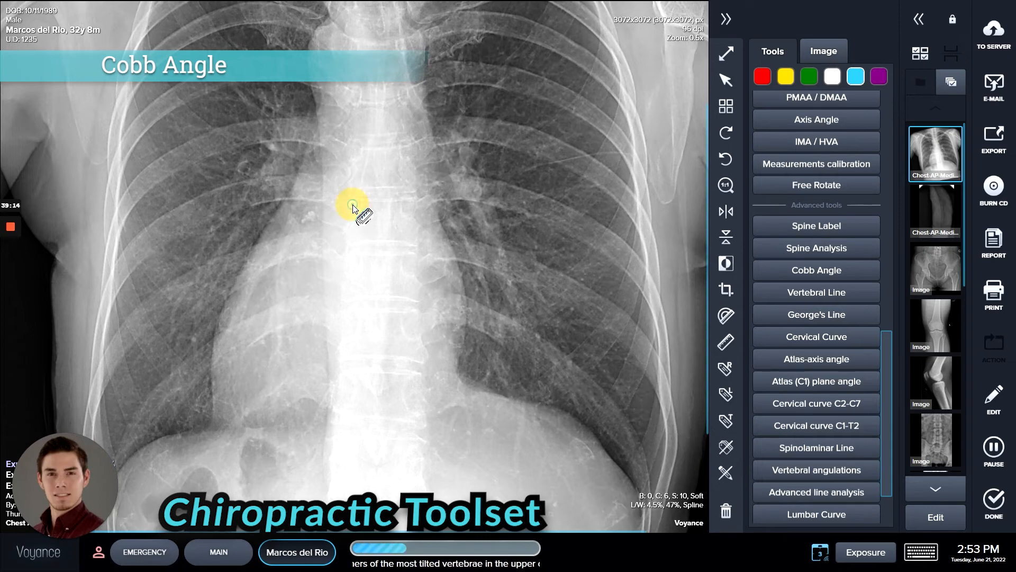
{"action": "left_click", "coordinate": [416, 202]}
{"action": "left_click", "coordinate": [415, 277]}
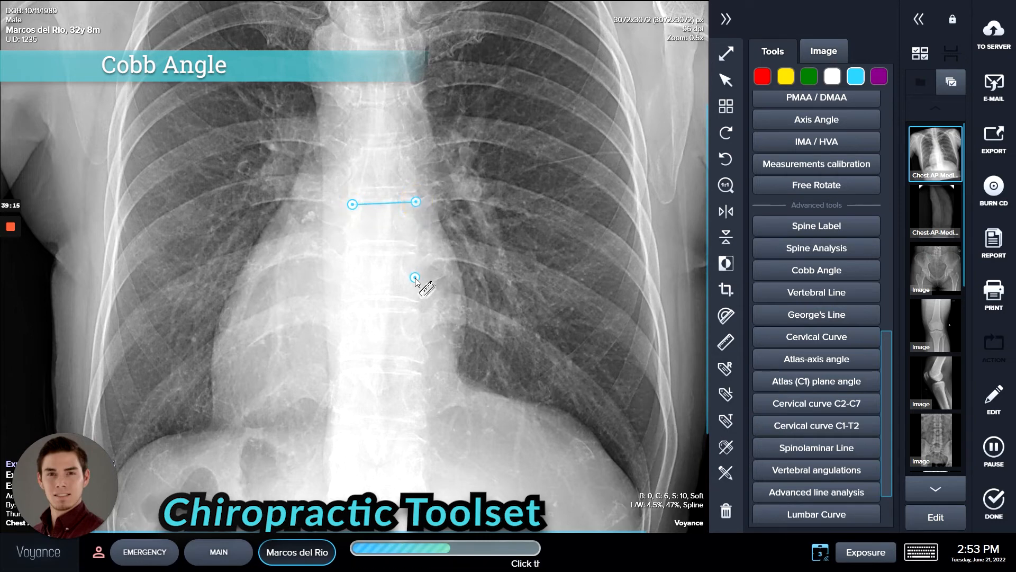
{"action": "left_click", "coordinate": [349, 253]}
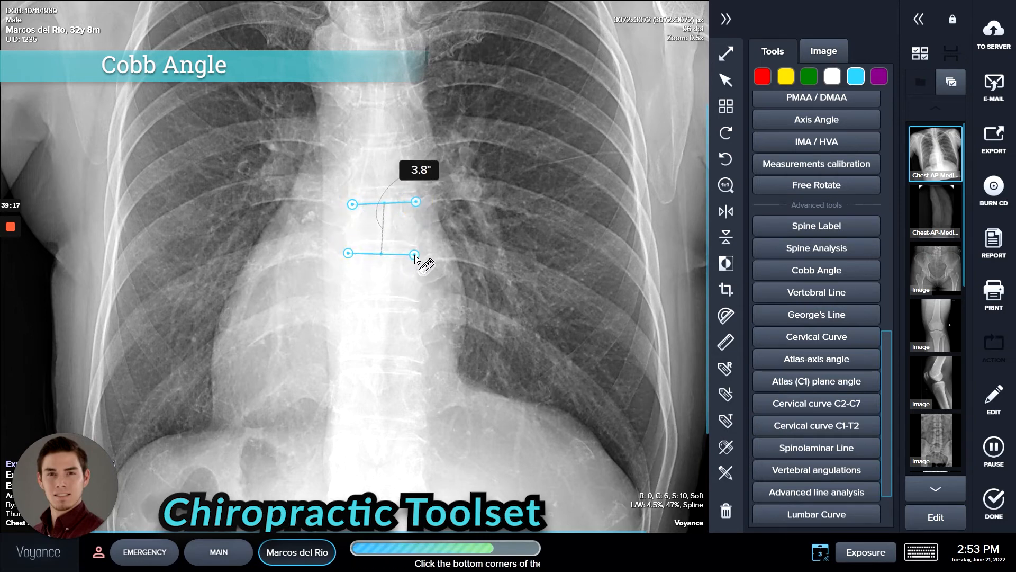
{"action": "left_click", "coordinate": [414, 255]}
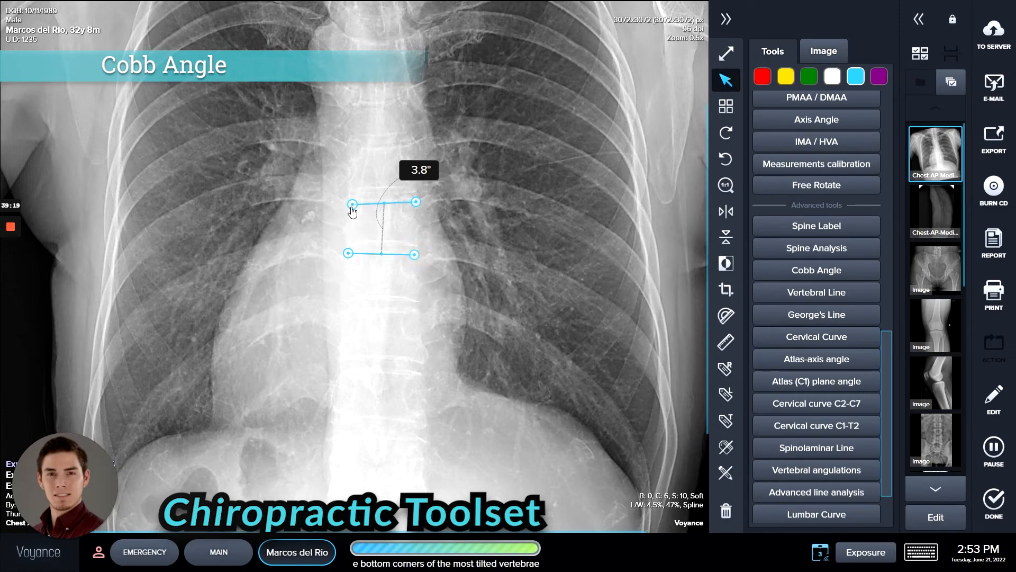
Adjust the endpoints of the two Cobb angle lines to follow the vertebral edges, bringing the angle to about 0.9°
{"action": "left_click_drag", "start_coordinate": [352, 208], "coordinate": [349, 202]}
{"action": "left_click_drag", "start_coordinate": [417, 202], "coordinate": [414, 201]}
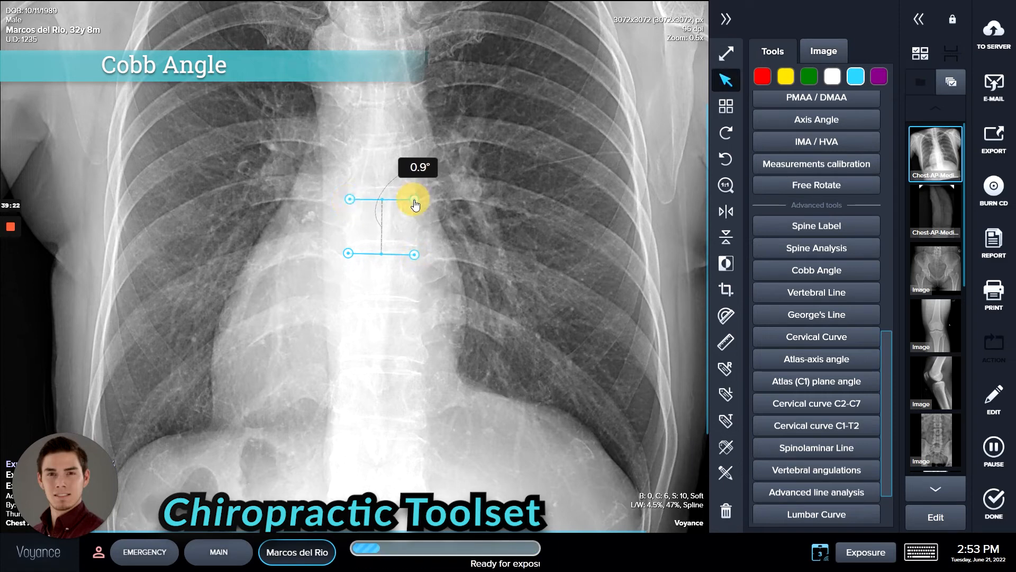
{"action": "left_click", "coordinate": [347, 259]}
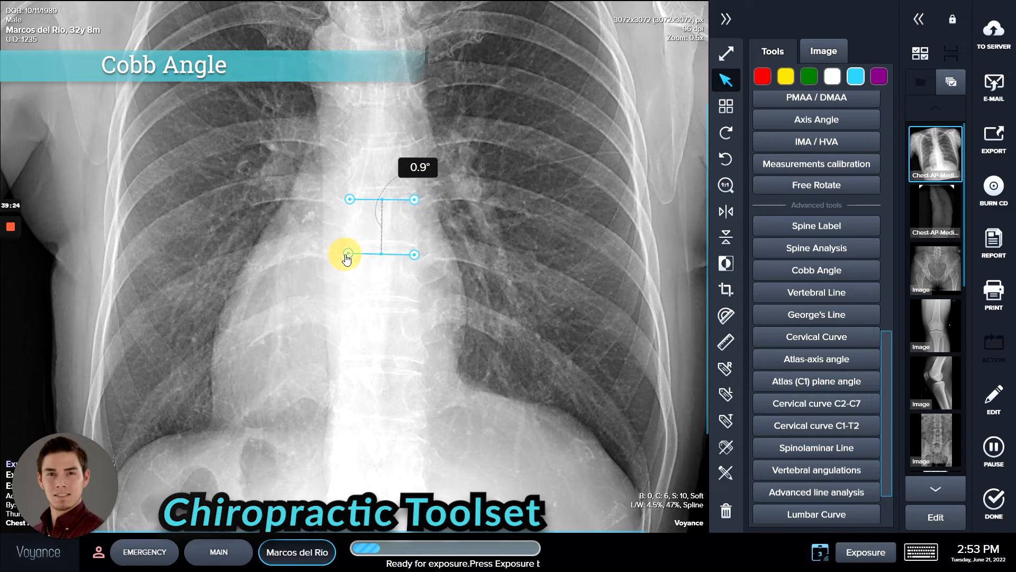
{"action": "left_click_drag", "start_coordinate": [415, 255], "coordinate": [418, 258]}
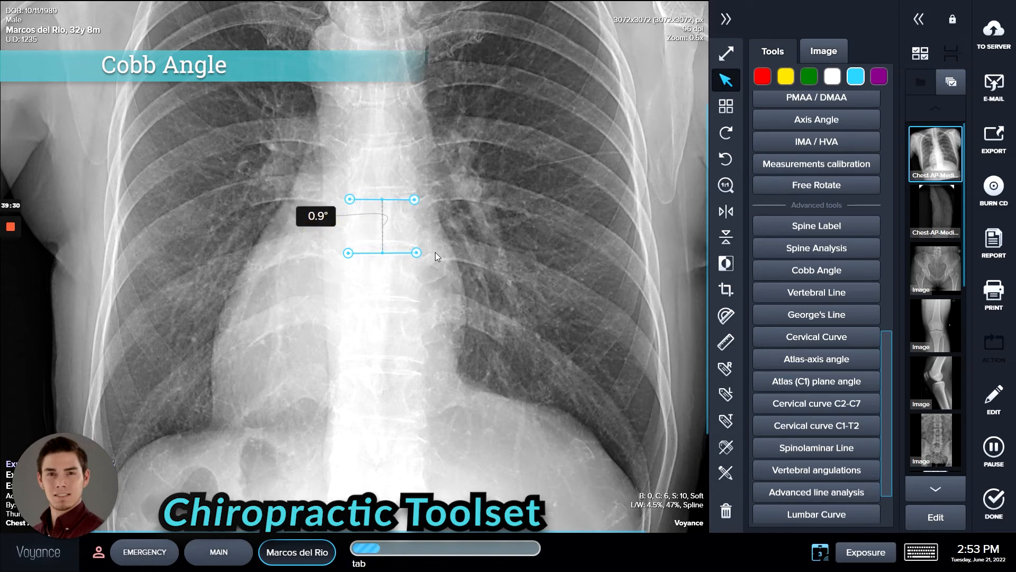
Replace the Cobb angle with a Vertebral Line, marking the upper corners and spinous process of an upper and a lower thoracic vertebra
{"action": "key", "text": "Delete"}
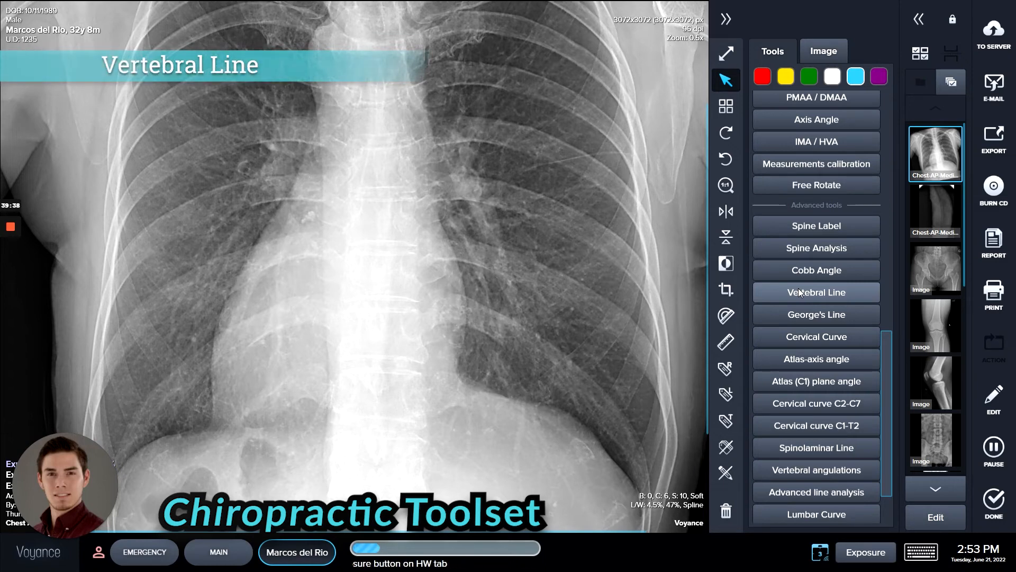
{"action": "left_click", "coordinate": [844, 293]}
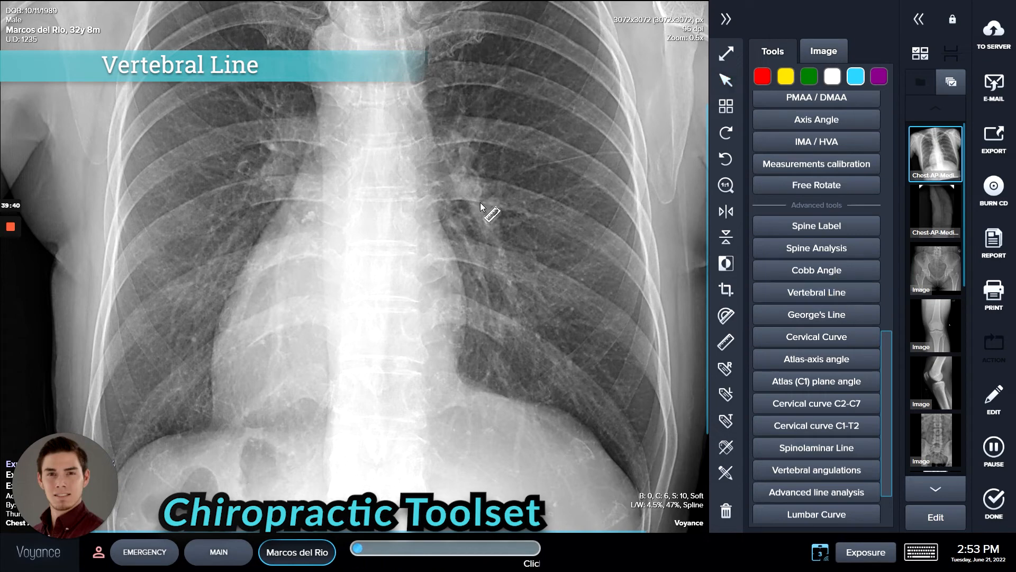
{"action": "left_click", "coordinate": [351, 148]}
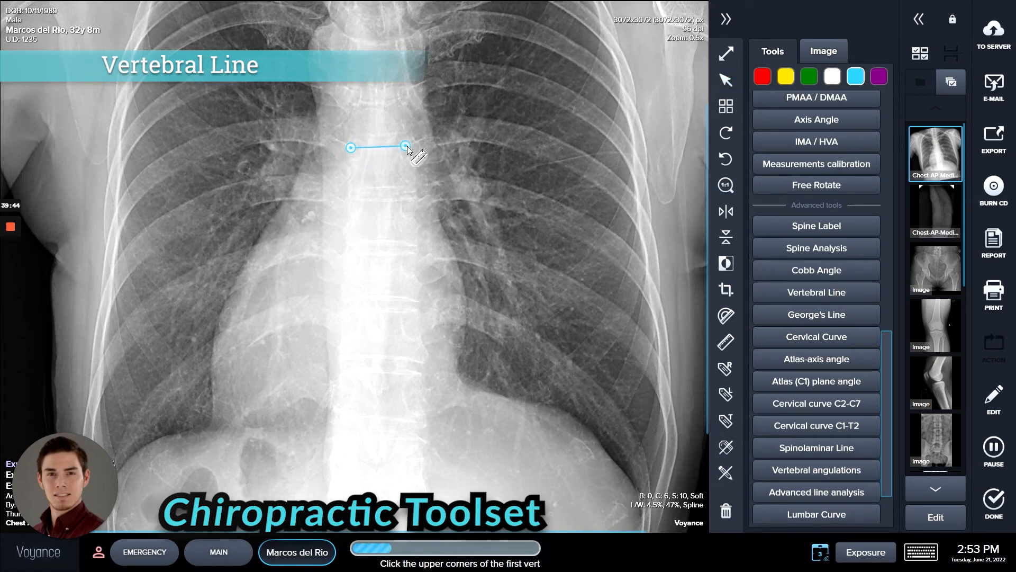
{"action": "left_click", "coordinate": [413, 146]}
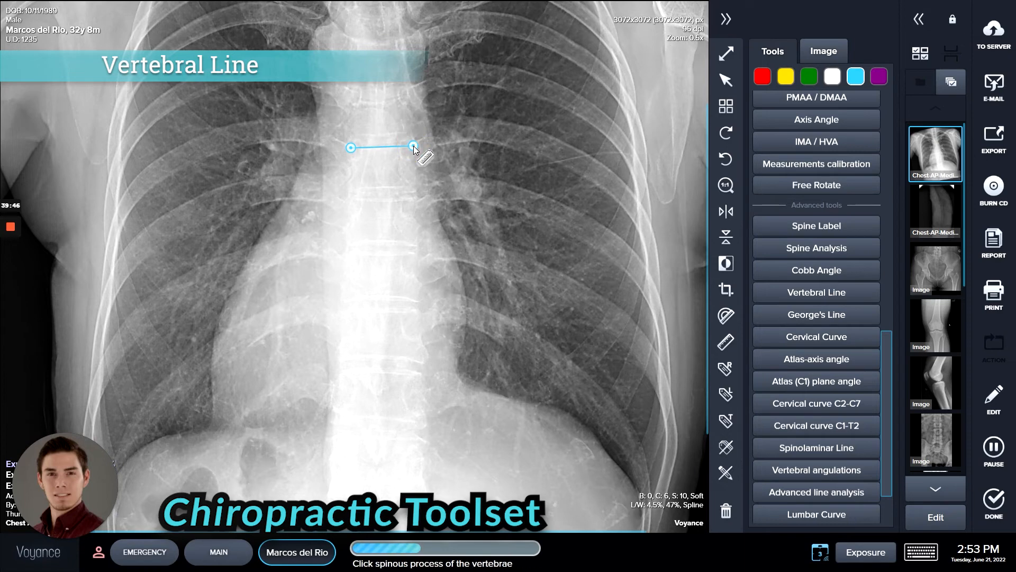
{"action": "left_click", "coordinate": [358, 369]}
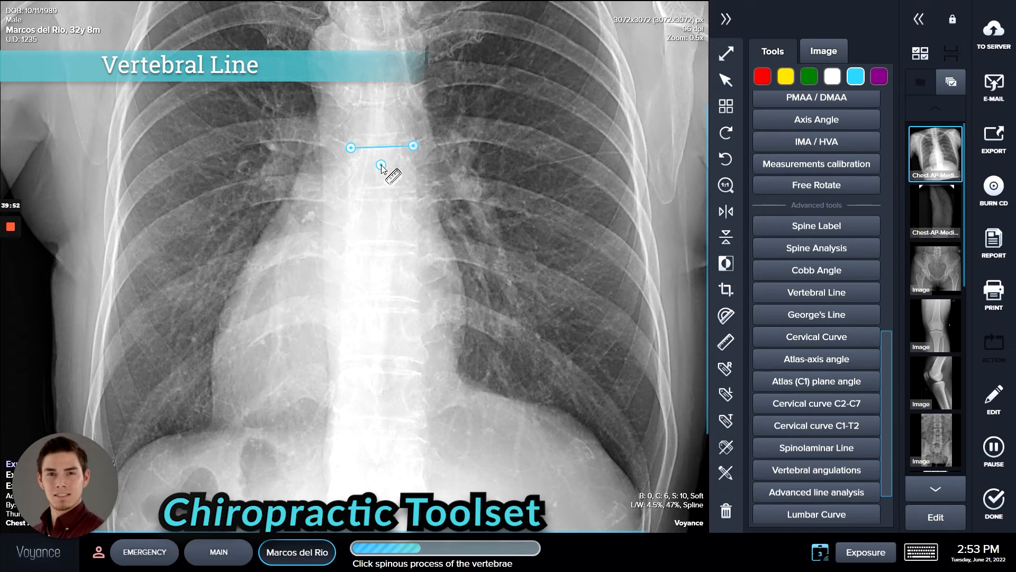
{"action": "left_click", "coordinate": [381, 164]}
{"action": "left_click", "coordinate": [339, 373]}
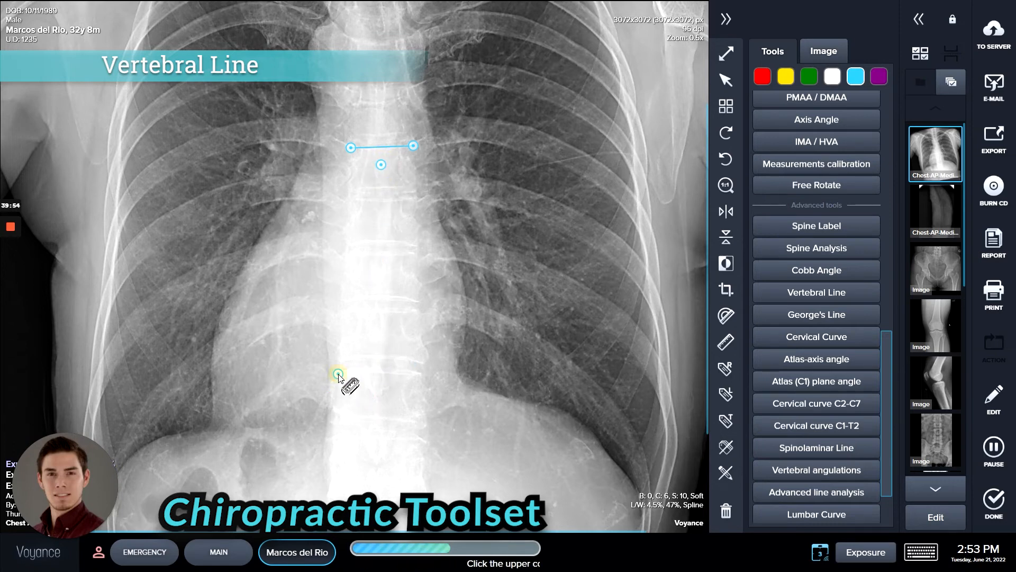
{"action": "left_click", "coordinate": [422, 373]}
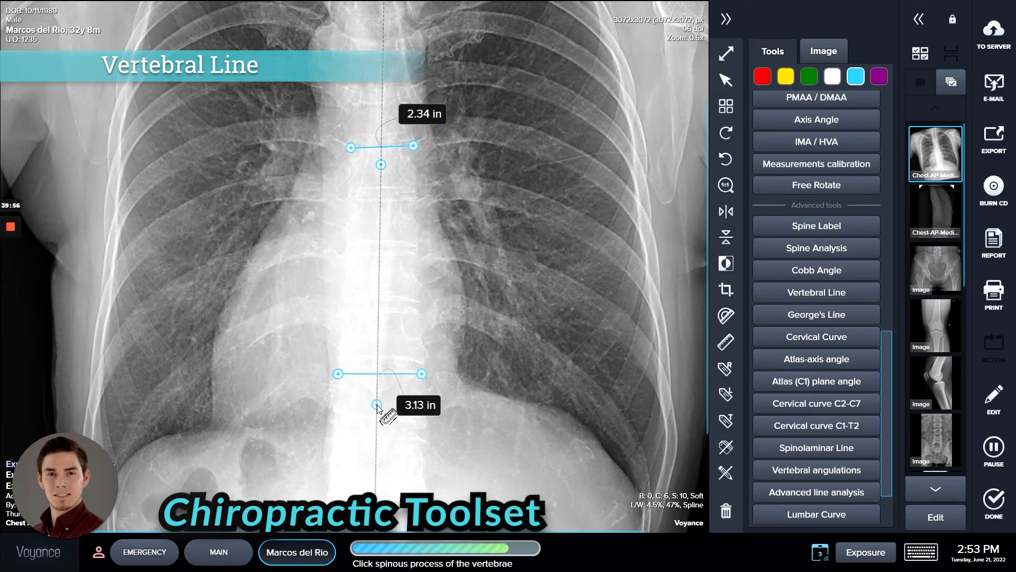
{"action": "left_click", "coordinate": [377, 405]}
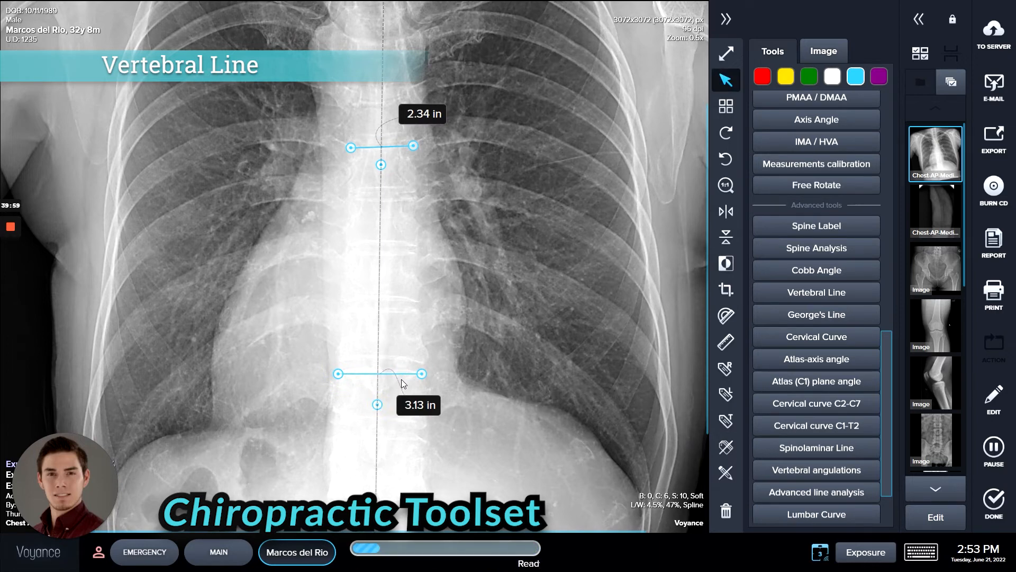
Replace the Vertebral Line with a George's Line of one segment per vertebra down the spine's left edge across five vertebrae, and return to selection
{"action": "key", "text": "Delete"}
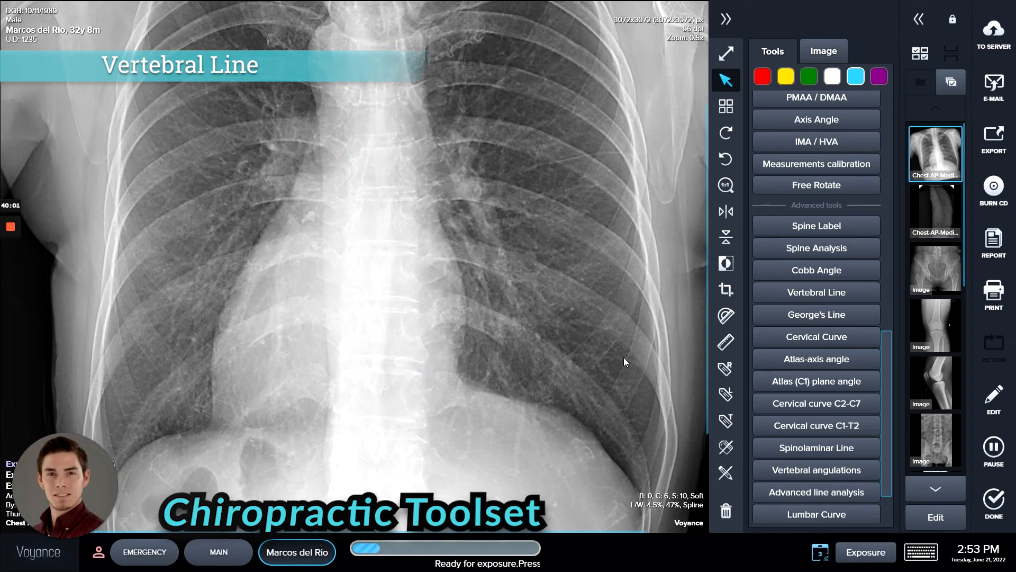
{"action": "scroll", "coordinate": [834, 300], "scroll_direction": "down", "scroll_amount": 1}
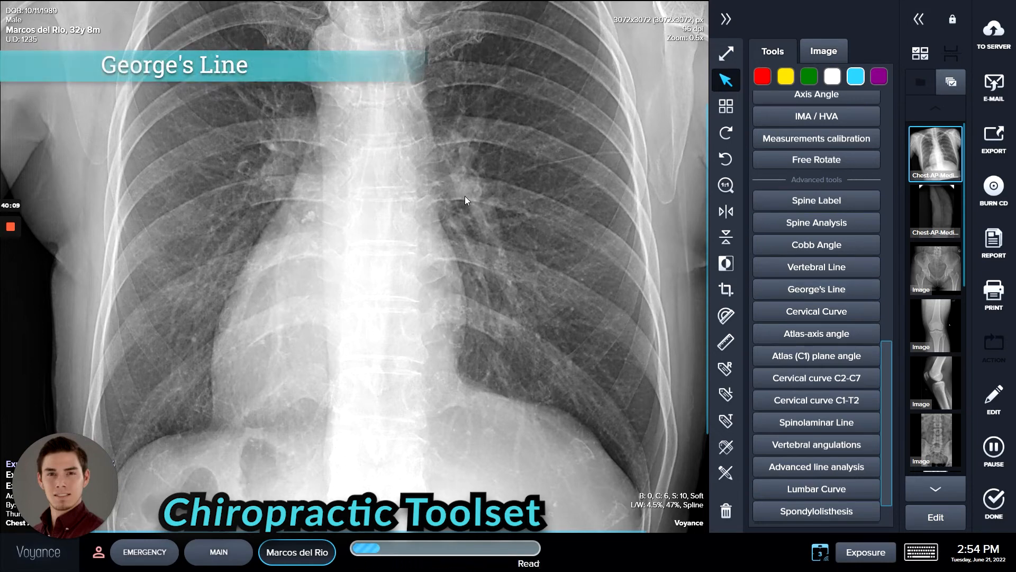
{"action": "left_click", "coordinate": [840, 293]}
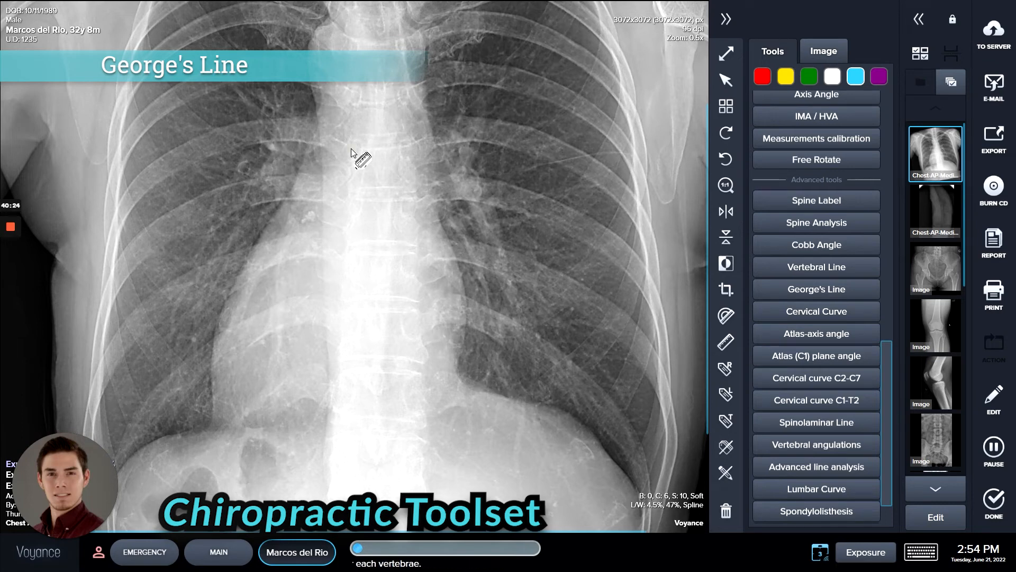
{"action": "left_click_drag", "start_coordinate": [351, 150], "coordinate": [352, 189]}
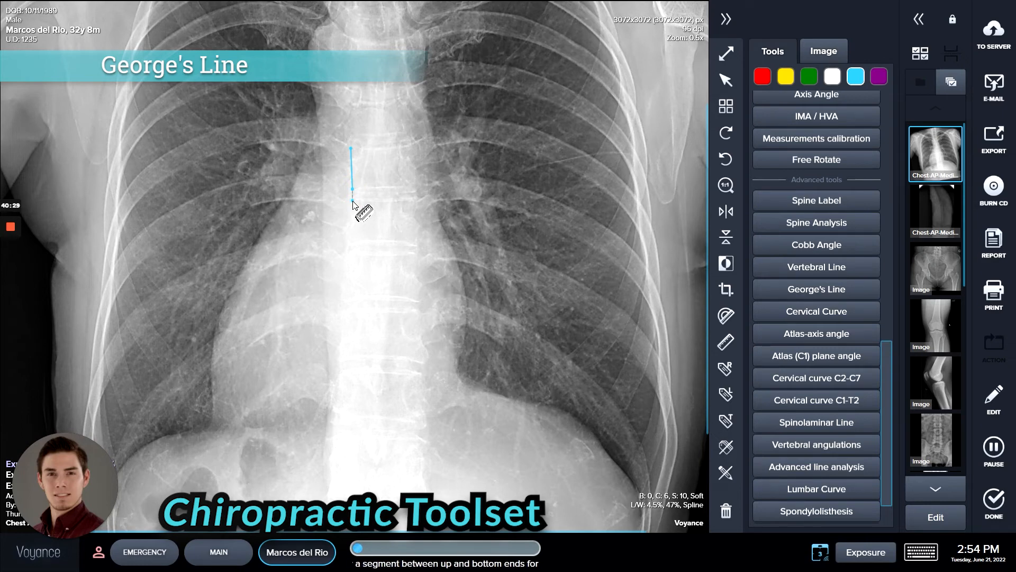
{"action": "left_click_drag", "start_coordinate": [353, 201], "coordinate": [351, 242]}
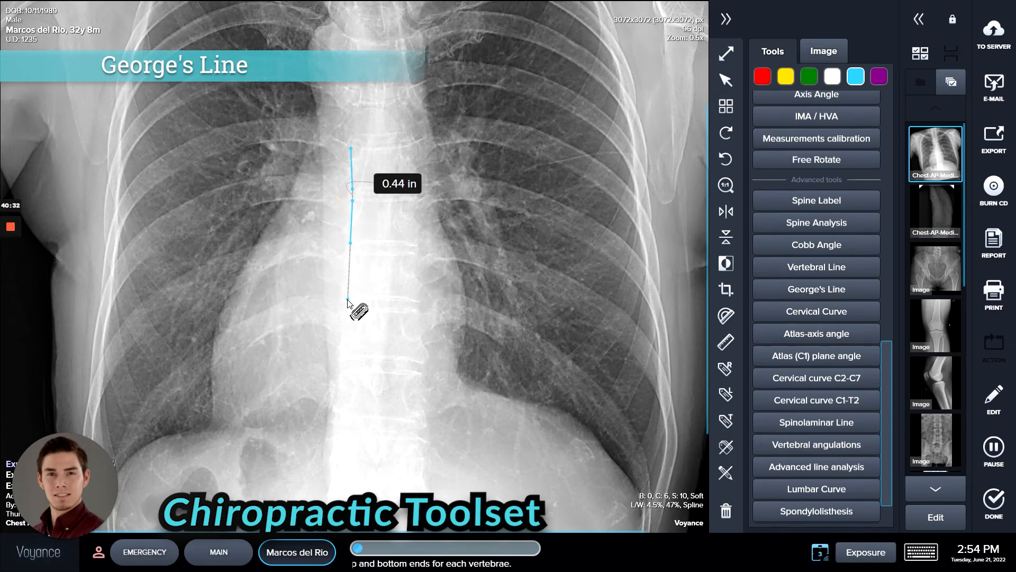
{"action": "left_click_drag", "start_coordinate": [352, 254], "coordinate": [339, 421]}
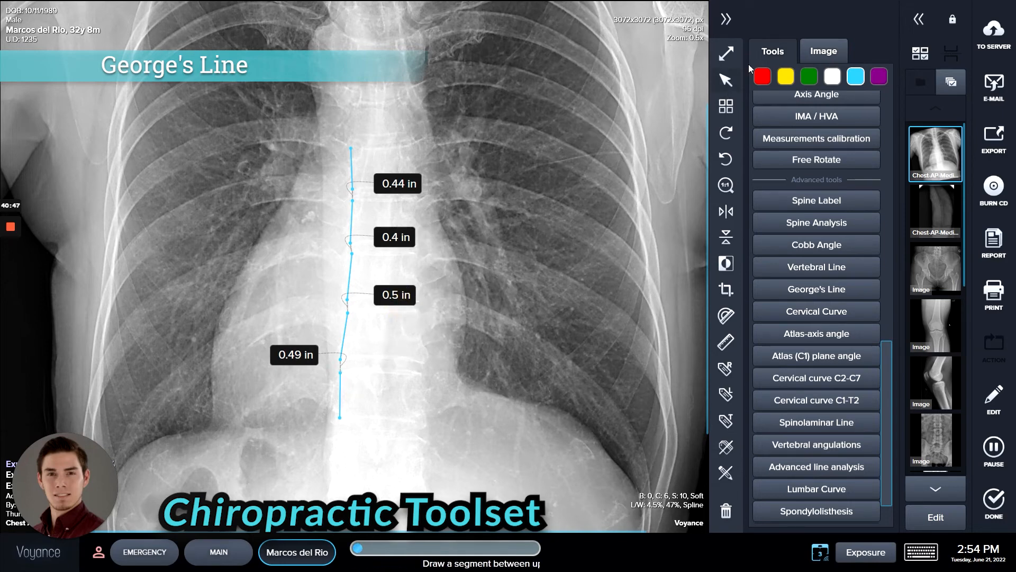
{"action": "left_click", "coordinate": [725, 81]}
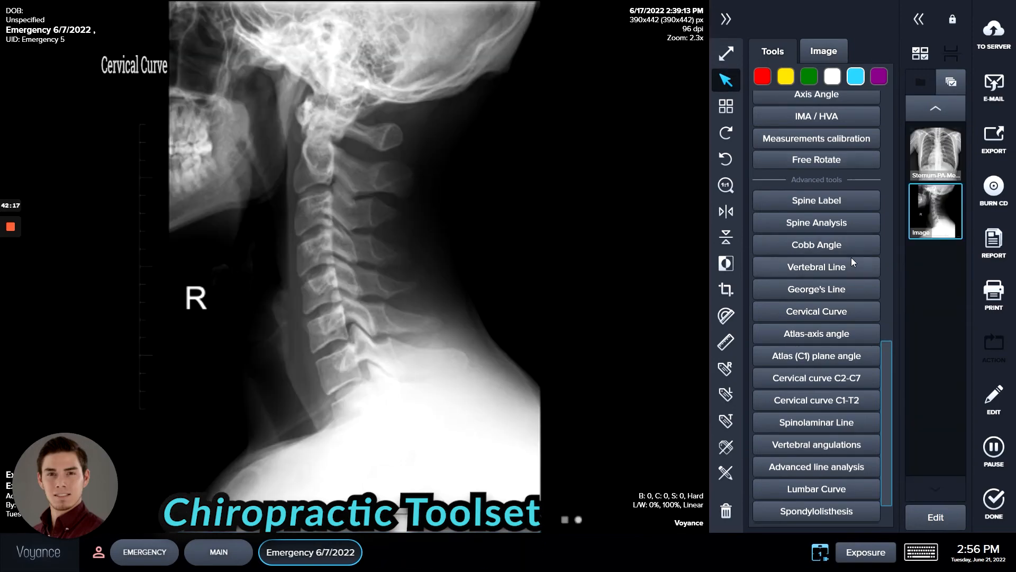
Draw a Cervical Curve of about 2.4 in on the lateral cervical X-ray and bend its midpoint onto the vertebral bodies, to about 46°
{"action": "left_click", "coordinate": [834, 309]}
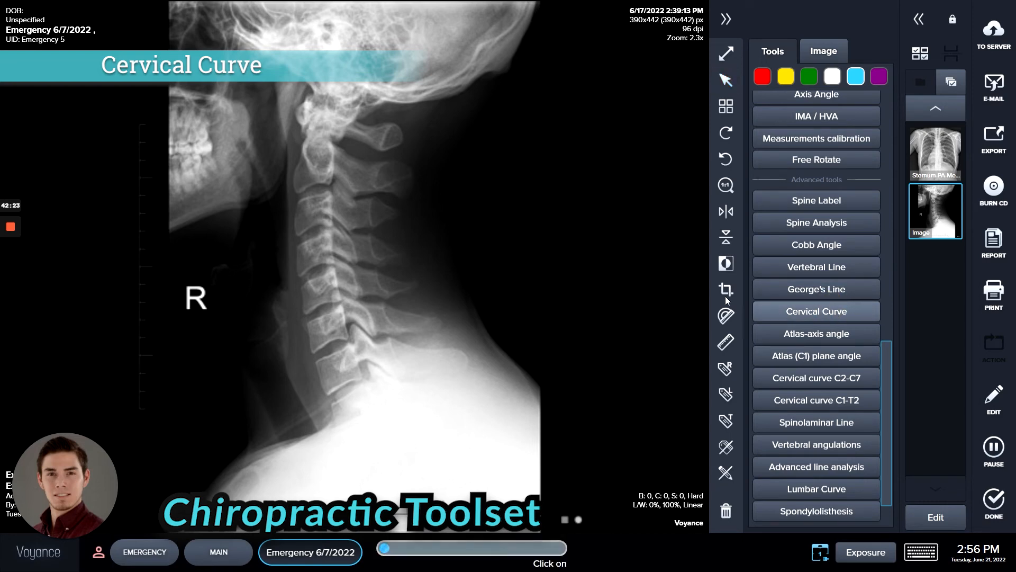
{"action": "left_click", "coordinate": [358, 108]}
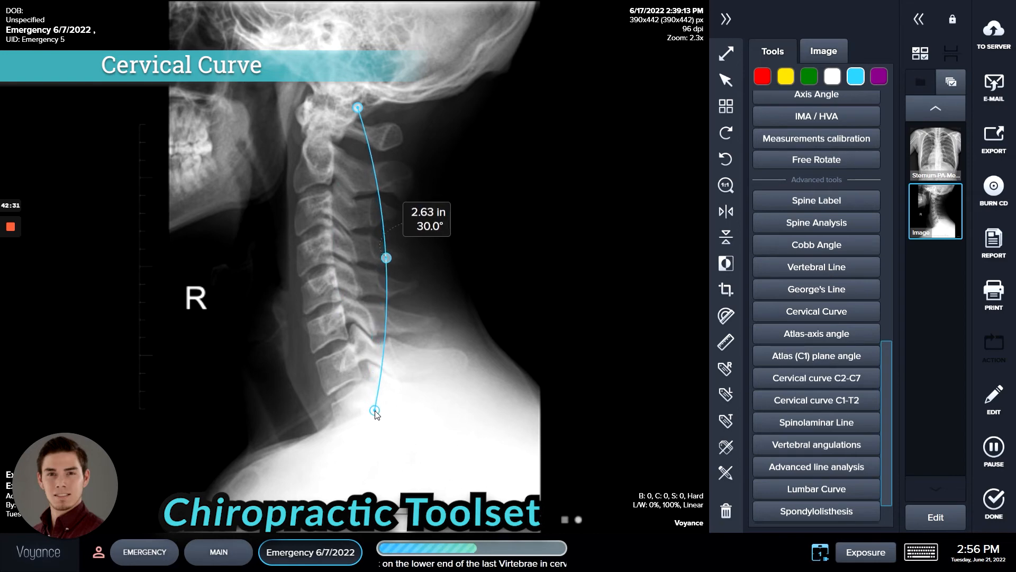
{"action": "left_click", "coordinate": [366, 385]}
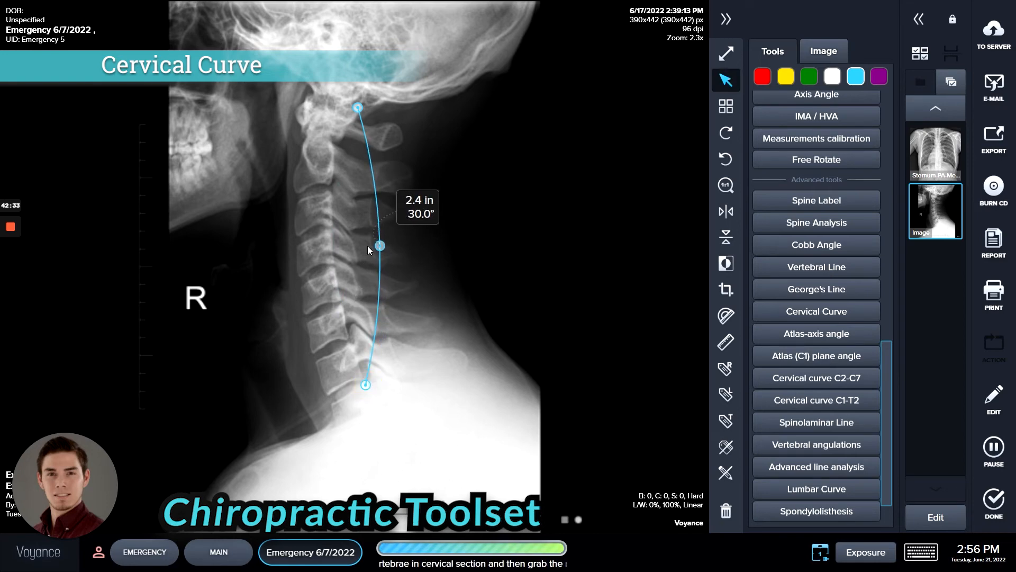
{"action": "left_click_drag", "start_coordinate": [379, 246], "coordinate": [332, 193]}
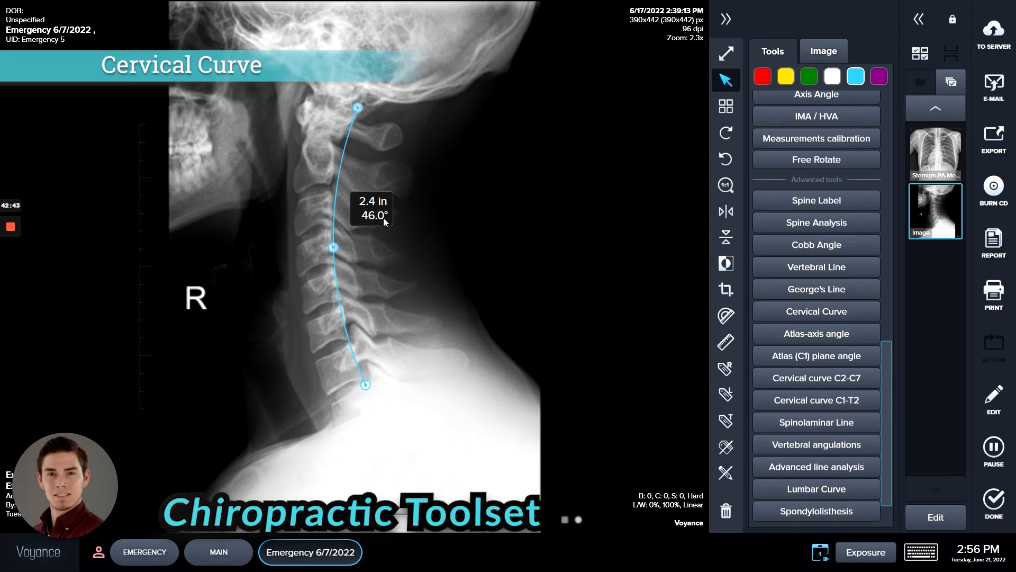
{"action": "left_click", "coordinate": [333, 247]}
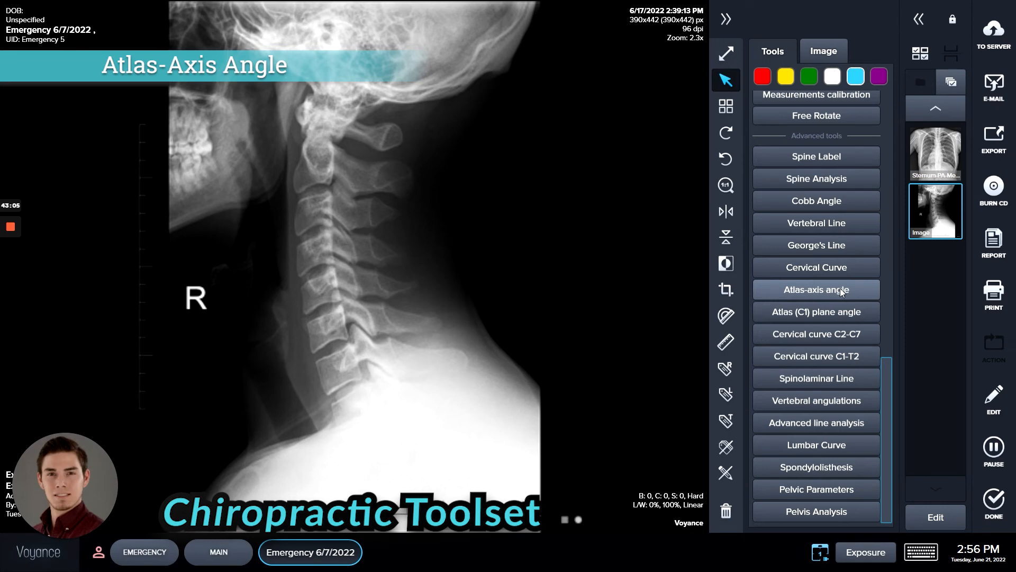
Measure an Atlas-axis angle of about 70.7° with one line along C1 and one along C2, and delete the measurement
{"action": "left_click", "coordinate": [842, 292]}
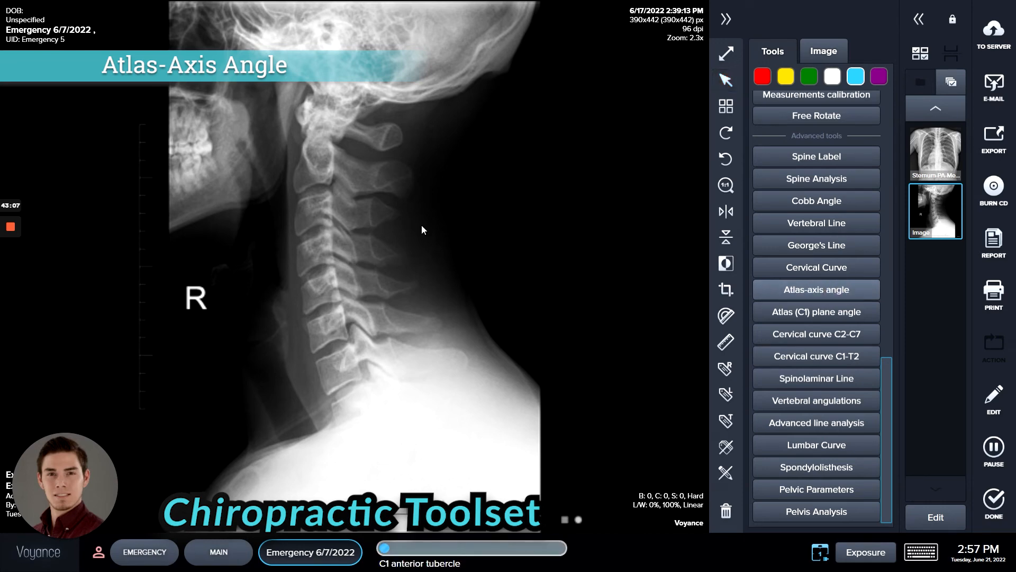
{"action": "left_click", "coordinate": [371, 132]}
{"action": "left_click", "coordinate": [399, 141]}
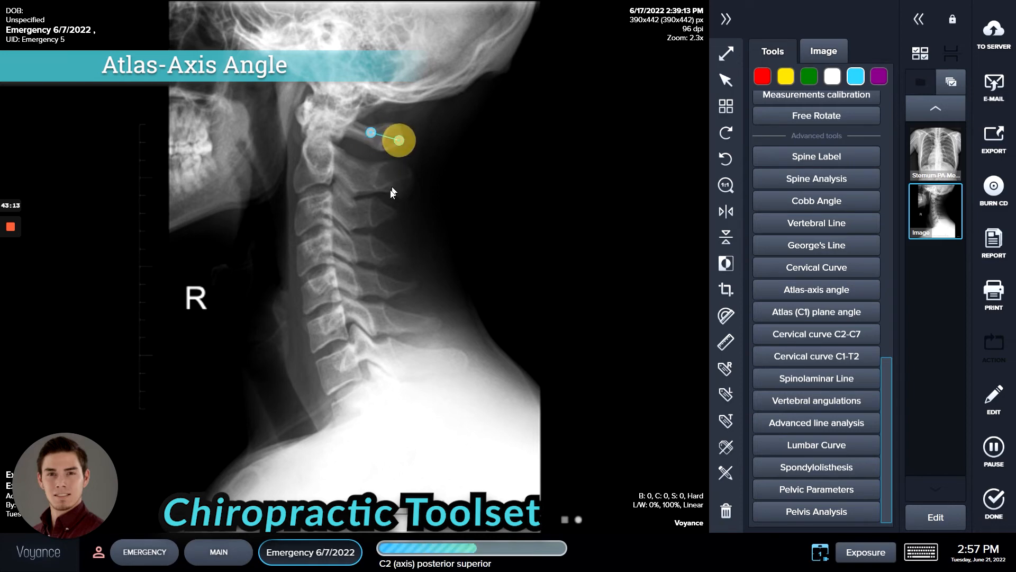
{"action": "left_click", "coordinate": [374, 171]}
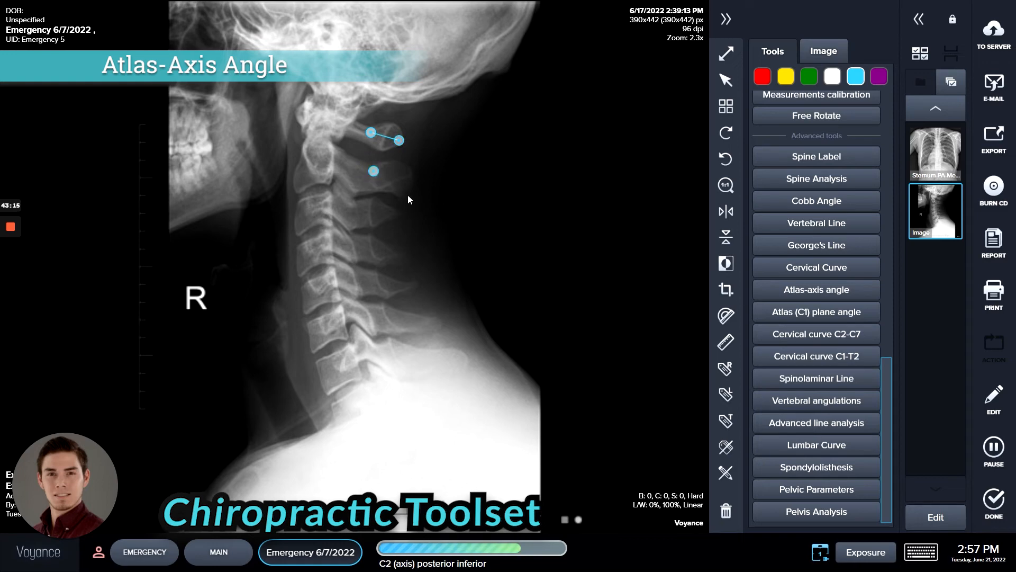
{"action": "left_click", "coordinate": [408, 195]}
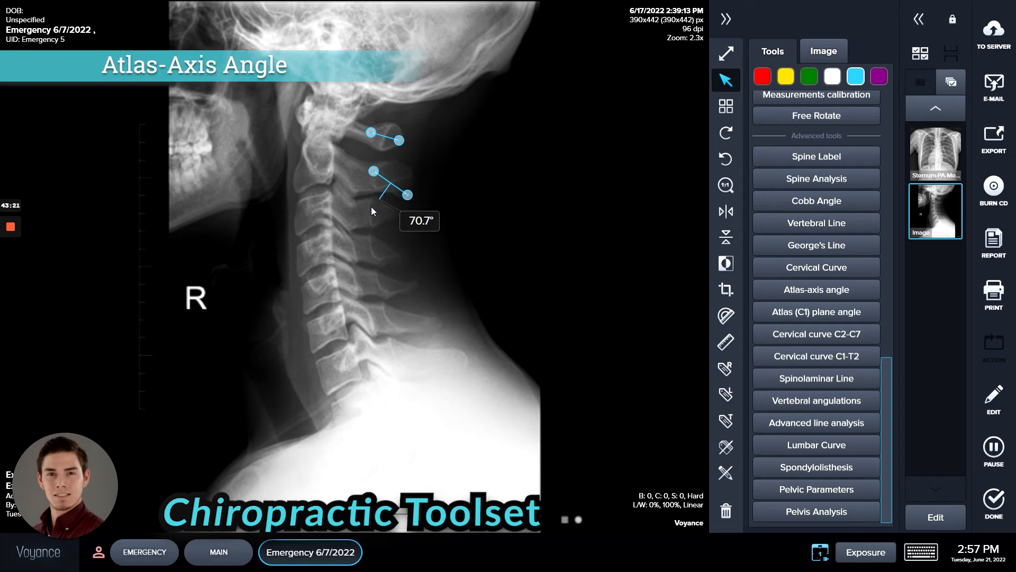
{"action": "left_click", "coordinate": [408, 195]}
{"action": "key", "text": "Delete"}
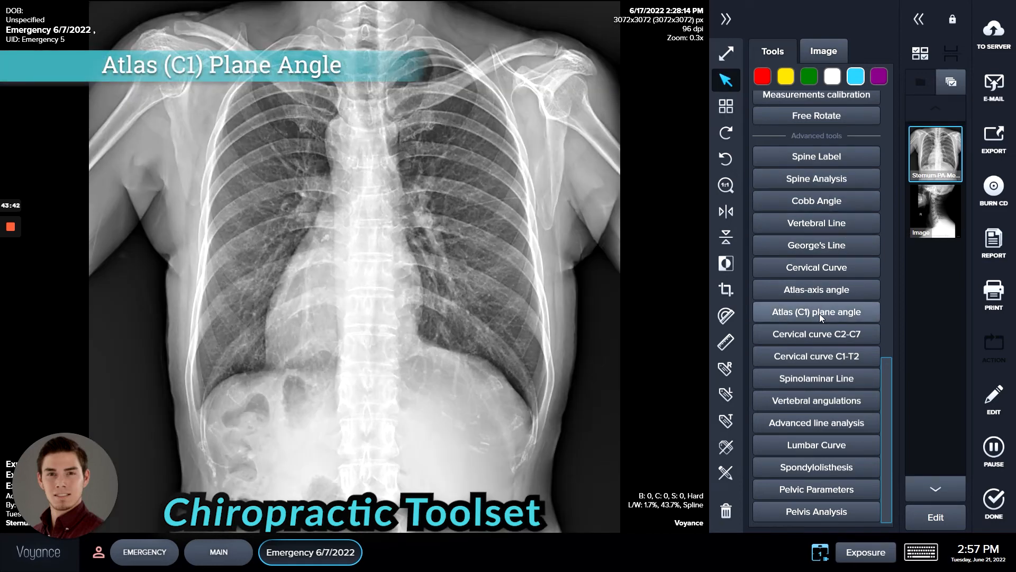
Measure an Atlas (C1) plane angle of about 0.8° with a short line at the upper end of the spine on the chest X-ray
{"action": "left_click", "coordinate": [820, 313]}
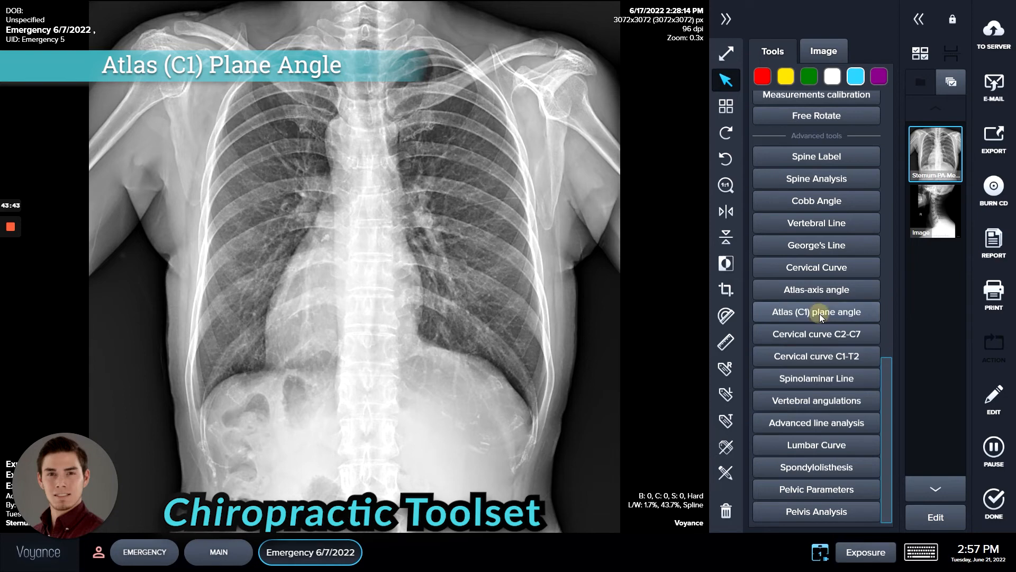
{"action": "left_click", "coordinate": [346, 30]}
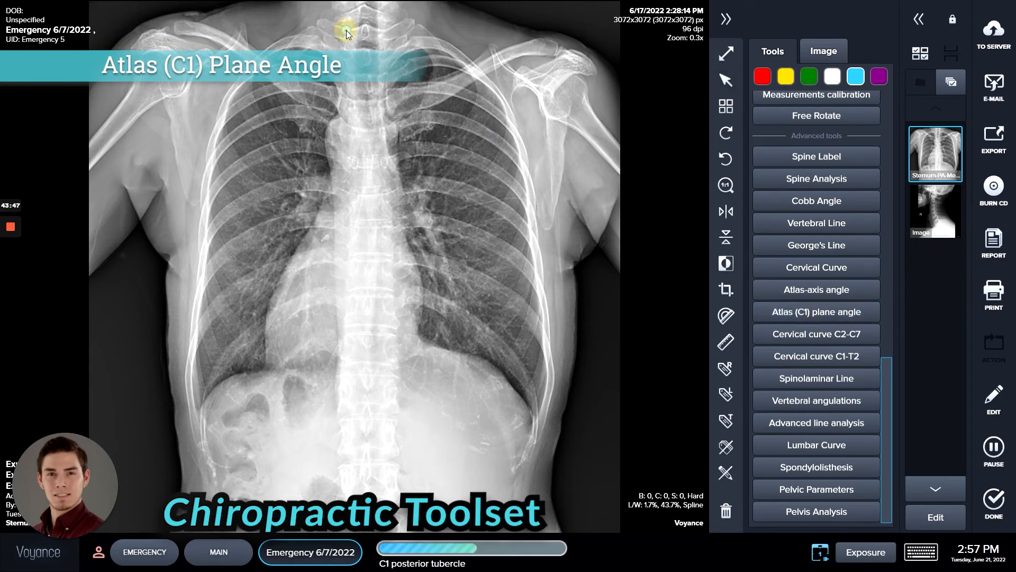
{"action": "left_click", "coordinate": [383, 30]}
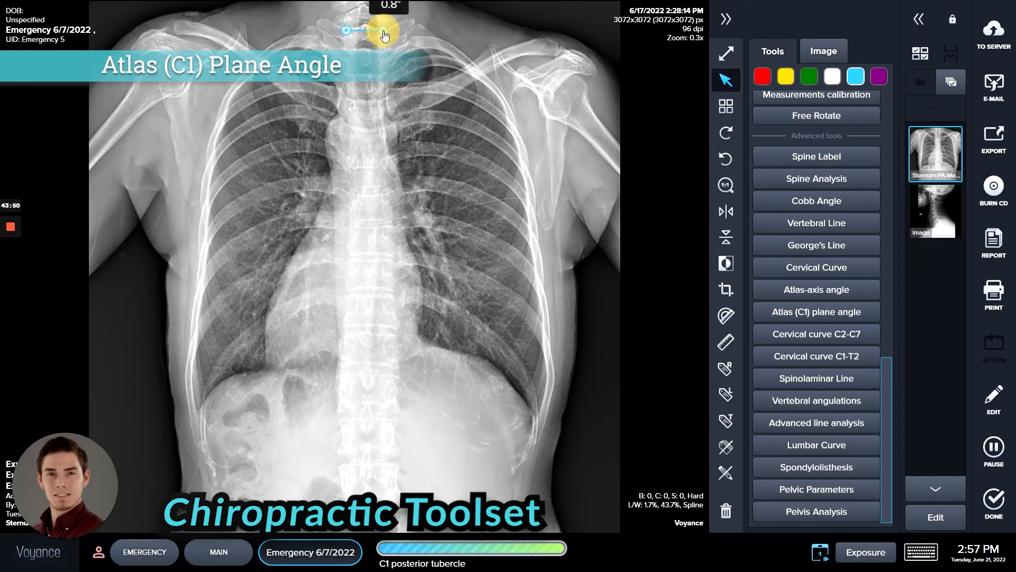
Lower the right endpoint of the Atlas plane line to bring the angle to about 25.9°, and delete the measurement
{"action": "left_click_drag", "start_coordinate": [383, 32], "coordinate": [383, 53]}
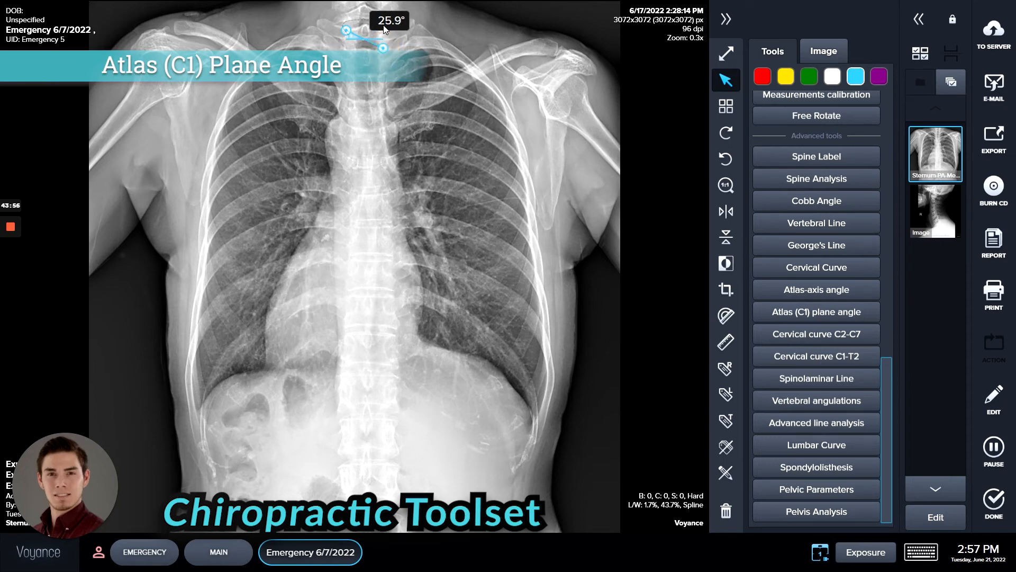
{"action": "mouse_move", "coordinate": [383, 44]}
{"action": "left_mouse_down"}
{"action": "mouse_move", "coordinate": [386, 27]}
{"action": "mouse_move", "coordinate": [383, 51]}
{"action": "left_mouse_up"}
{"action": "left_click", "coordinate": [385, 49]}
{"action": "key", "text": "Delete"}
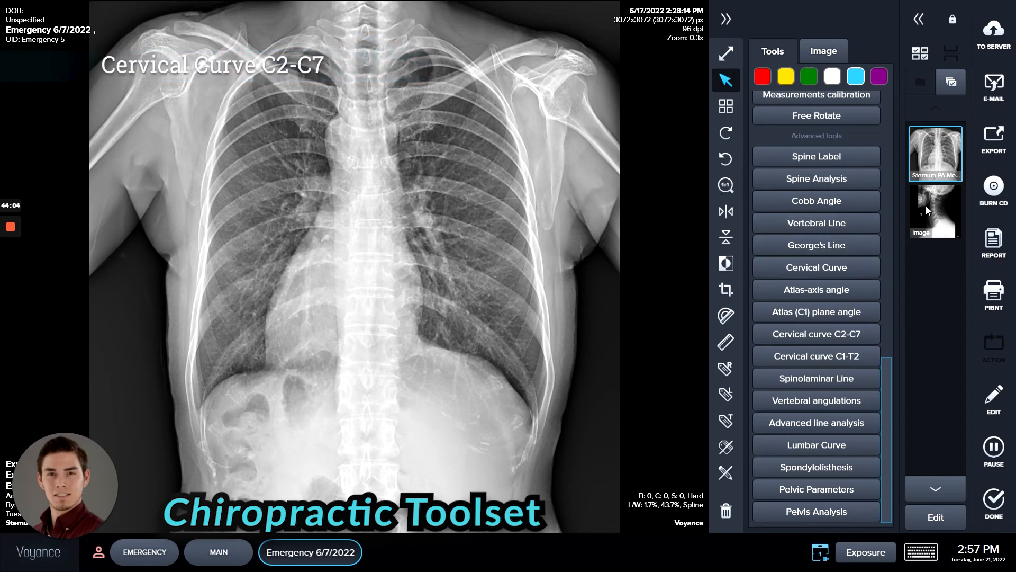
Switch to the lateral cervical X-ray and place a Cervical curve C2-C7 measurement of about 0.33 in across the upper cervical spine
{"action": "left_click", "coordinate": [834, 338]}
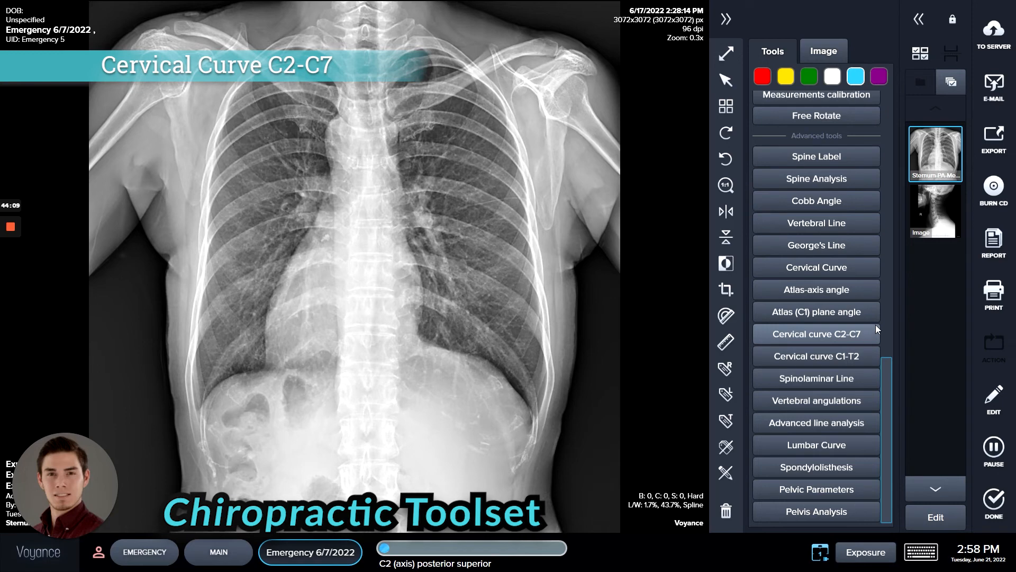
{"action": "left_click", "coordinate": [945, 207]}
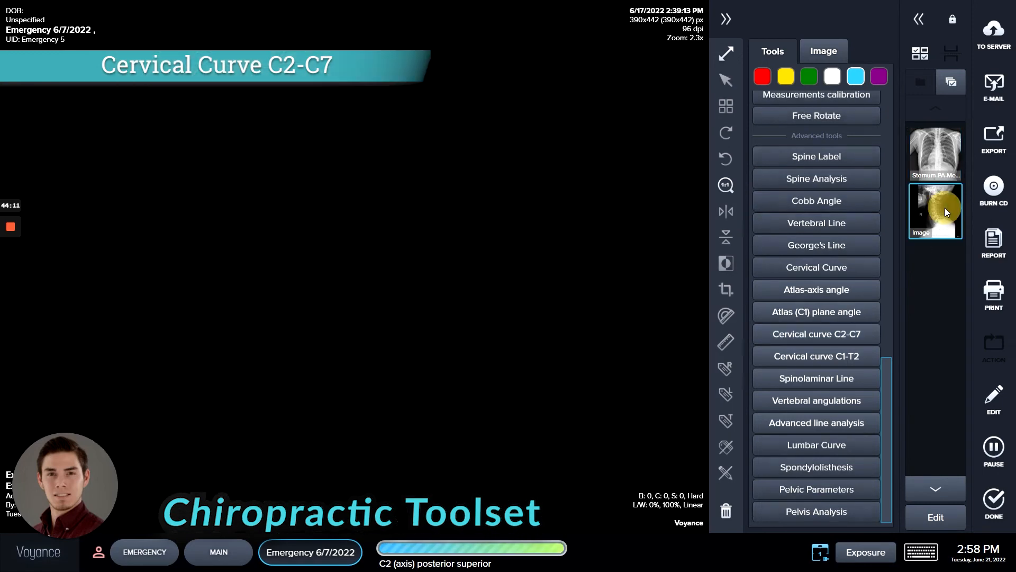
{"action": "left_click", "coordinate": [840, 340]}
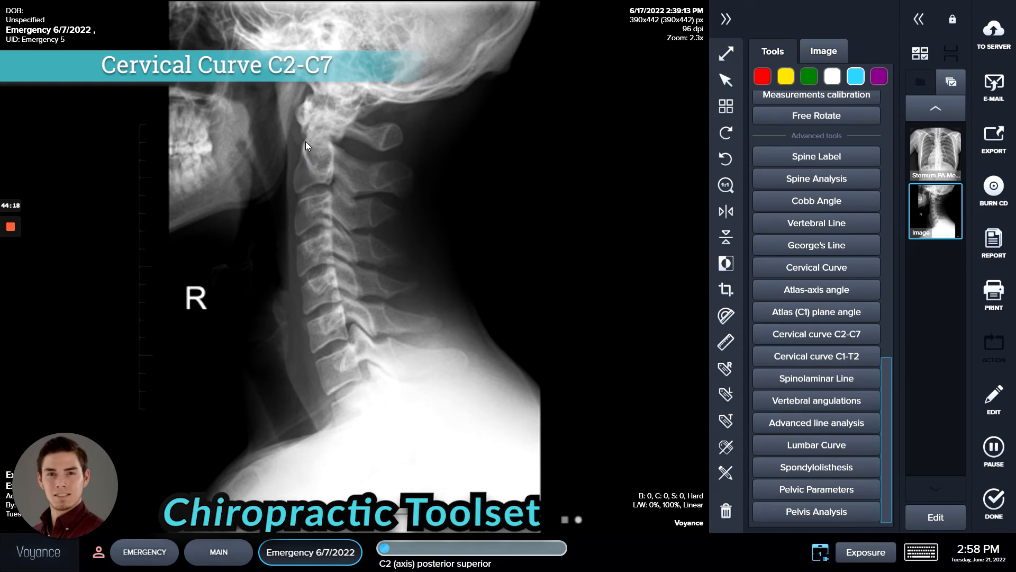
{"action": "left_click", "coordinate": [344, 148]}
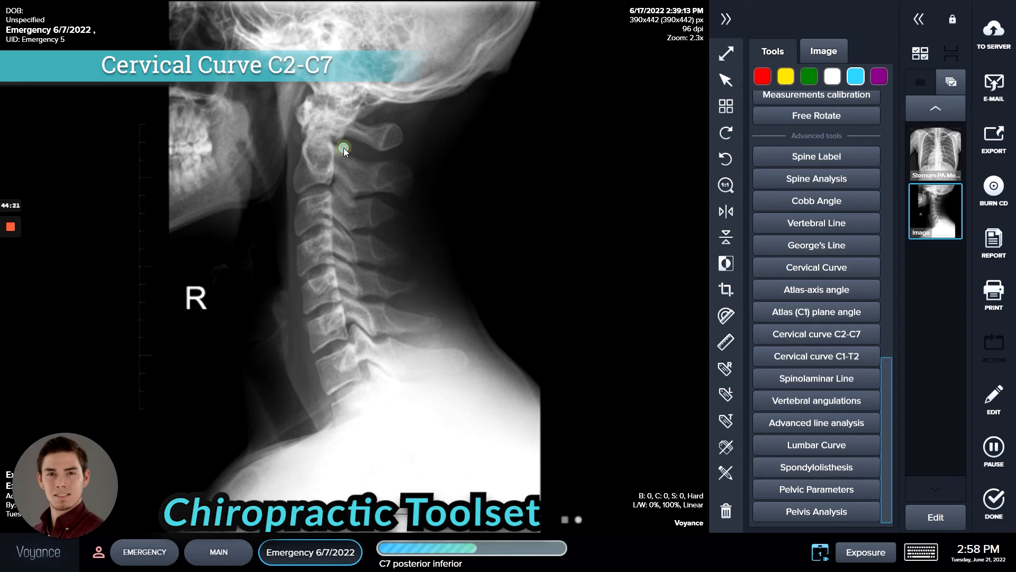
{"action": "left_click", "coordinate": [305, 142]}
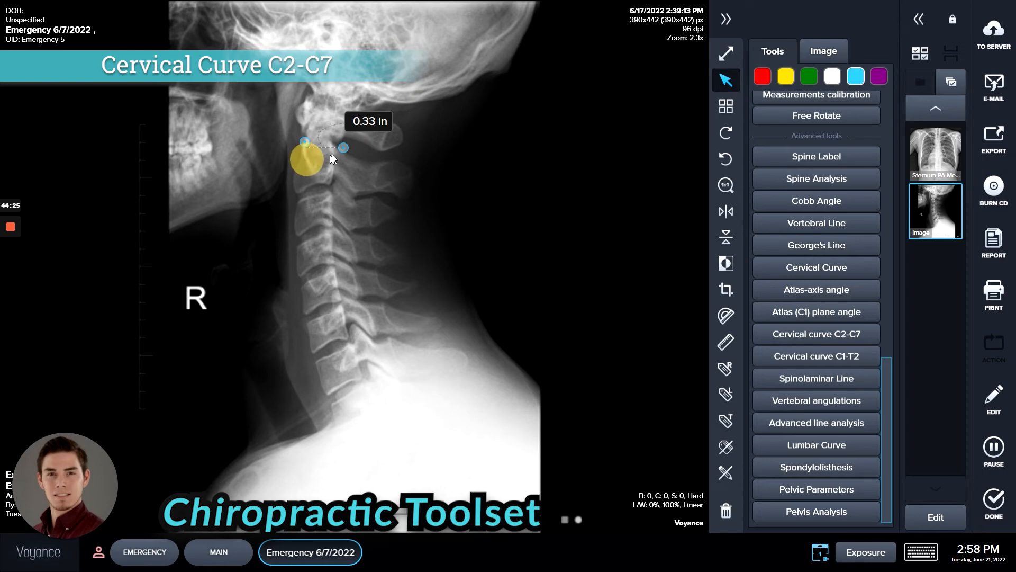
Widen the Cervical curve C2-C7 measurement across the upper cervical spine to about 0.79 in, and delete the measurement
{"action": "mouse_move", "coordinate": [343, 149]}
{"action": "left_mouse_down"}
{"action": "mouse_move", "coordinate": [340, 157]}
{"action": "mouse_move", "coordinate": [303, 144]}
{"action": "mouse_move", "coordinate": [395, 161]}
{"action": "left_mouse_up"}
{"action": "left_click_drag", "start_coordinate": [304, 147], "coordinate": [315, 153]}
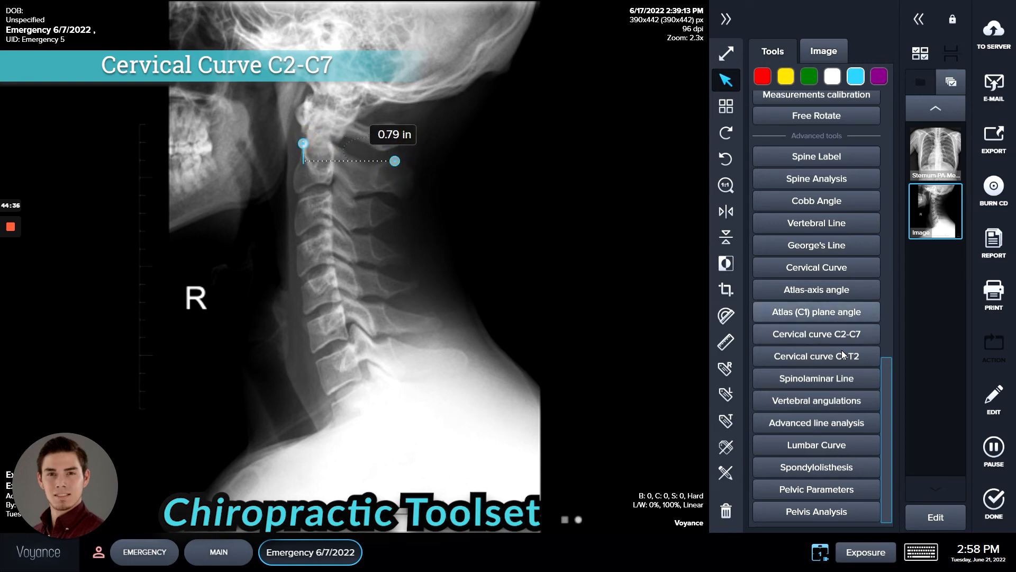
{"action": "left_click", "coordinate": [396, 162]}
{"action": "key", "text": "Delete"}
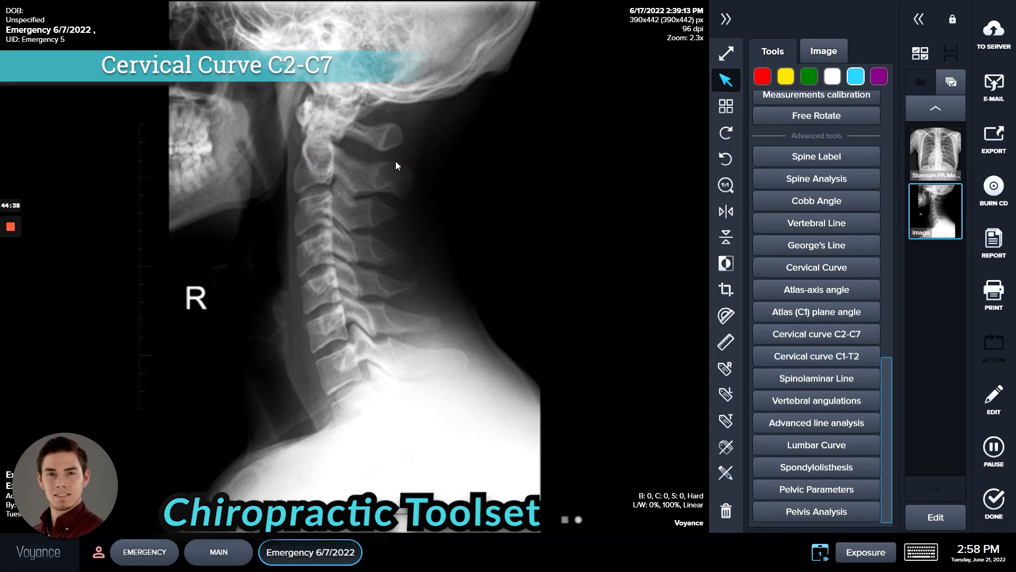
Place a Cervical curve C1-T2 measurement of about 2.51 in and 21.45° from behind C1 down to T2, with the side point behind the spine
{"action": "left_click", "coordinate": [837, 358]}
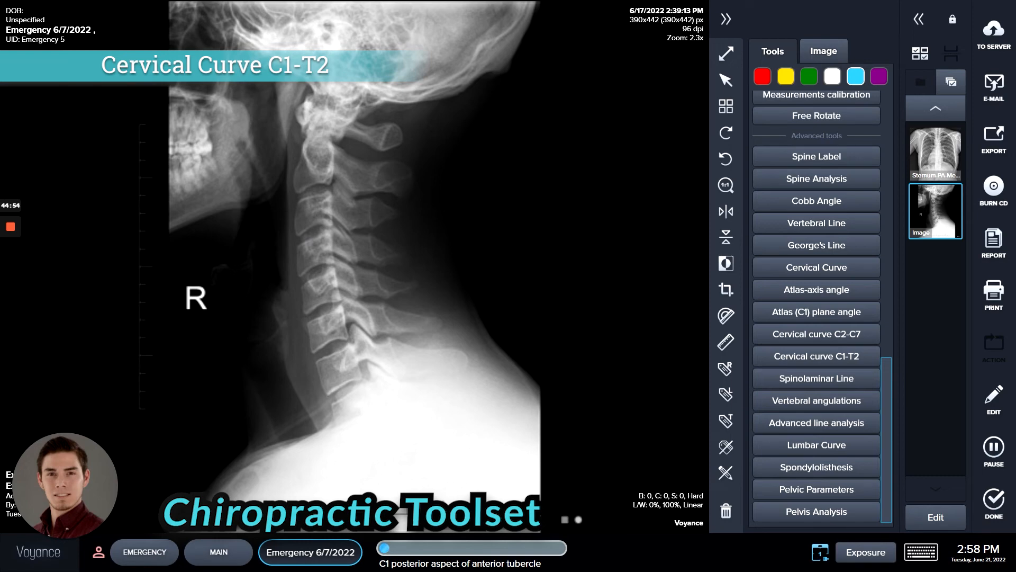
{"action": "left_click", "coordinate": [358, 114]}
{"action": "left_click", "coordinate": [374, 401]}
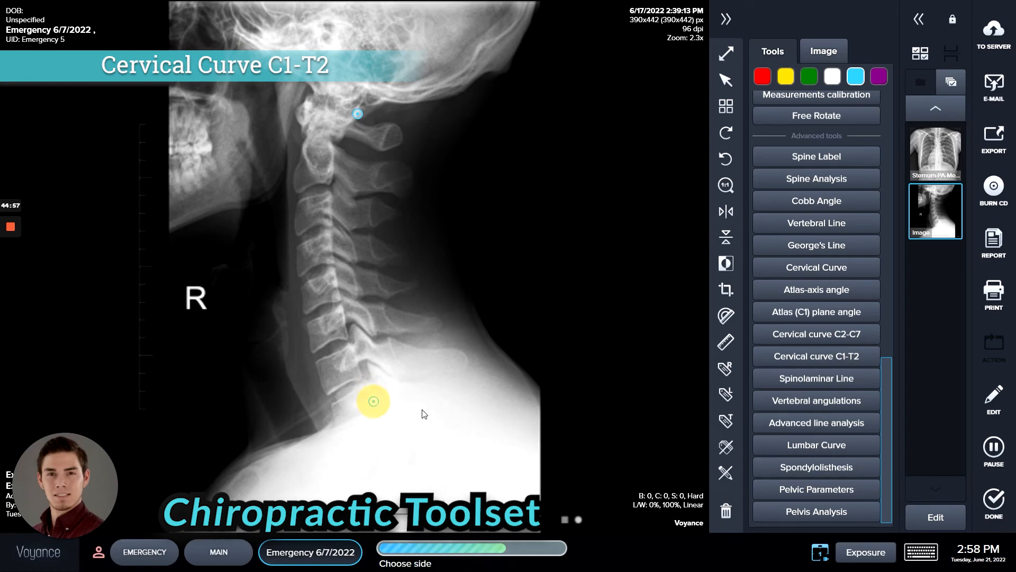
{"action": "left_click", "coordinate": [356, 200]}
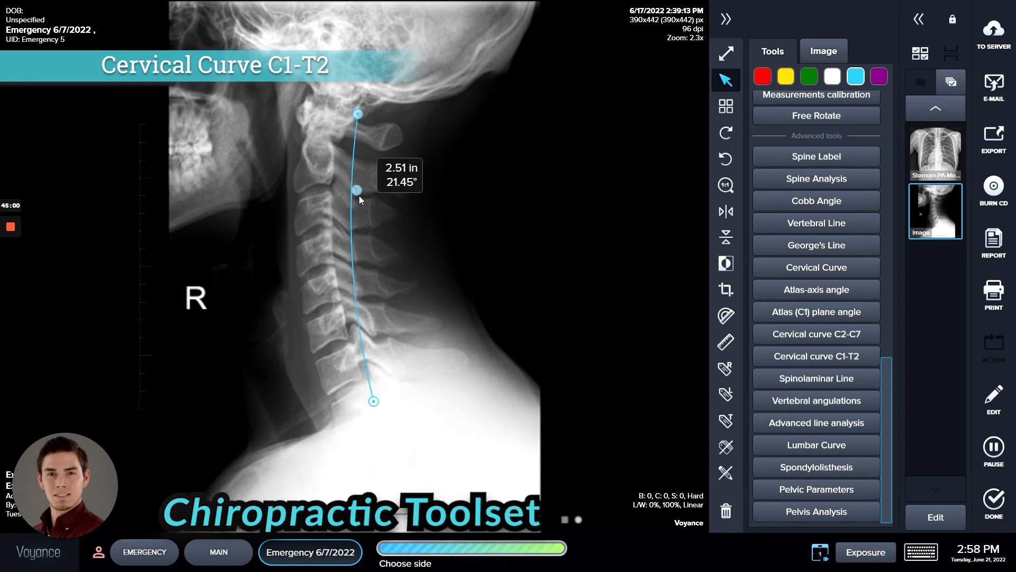
Extend the lower end of the C1-T2 curve and reshape it to about 3 in and 25.64°, and delete the measurement
{"action": "left_click_drag", "start_coordinate": [350, 223], "coordinate": [302, 248]}
{"action": "left_click_drag", "start_coordinate": [374, 401], "coordinate": [401, 453]}
{"action": "left_click_drag", "start_coordinate": [298, 252], "coordinate": [335, 266]}
{"action": "mouse_move", "coordinate": [358, 114]}
{"action": "left_mouse_down"}
{"action": "mouse_move", "coordinate": [367, 118]}
{"action": "mouse_move", "coordinate": [358, 113]}
{"action": "left_mouse_up"}
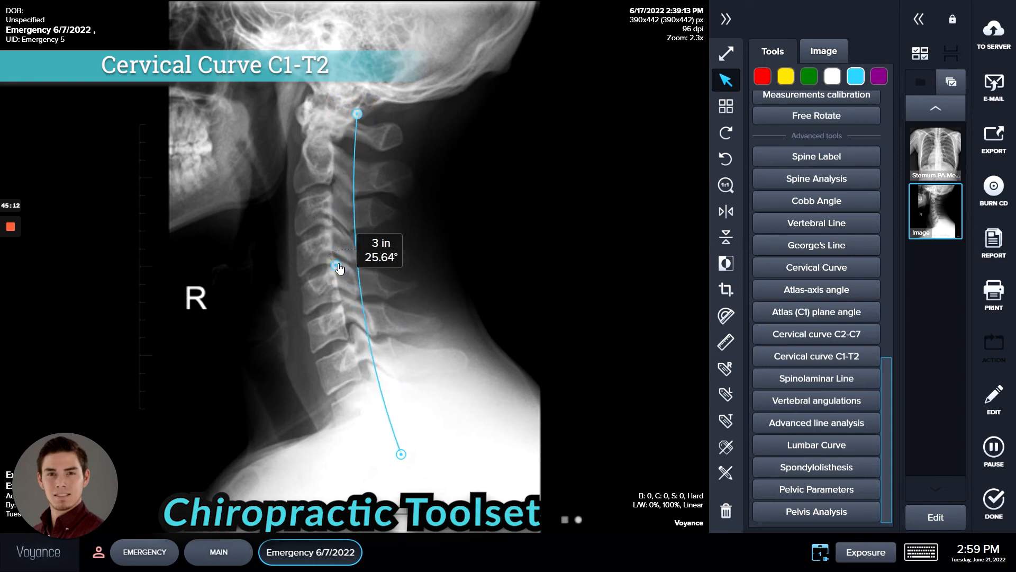
{"action": "left_click_drag", "start_coordinate": [340, 268], "coordinate": [340, 304]}
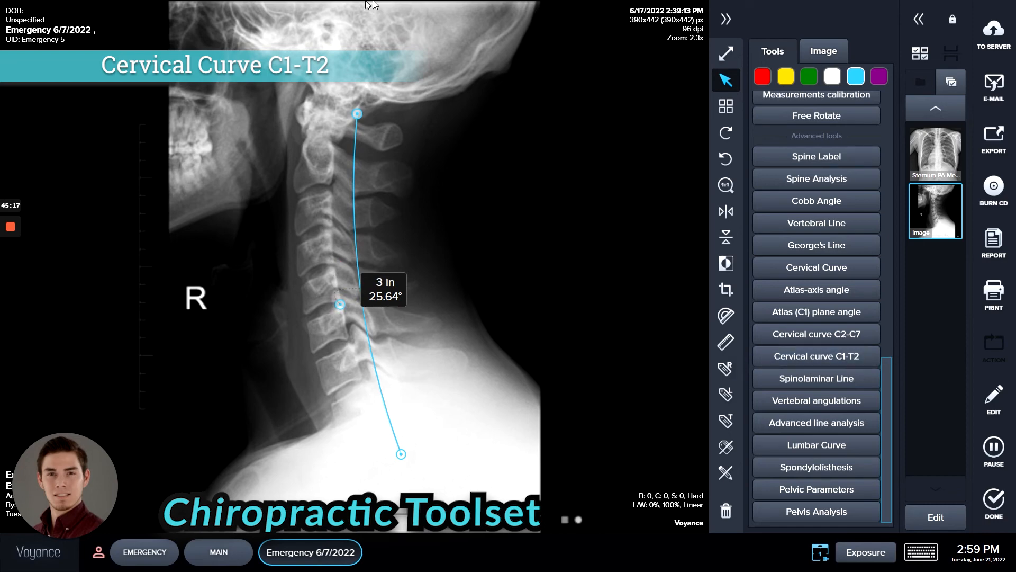
{"action": "left_click", "coordinate": [358, 113]}
{"action": "key", "text": "Delete"}
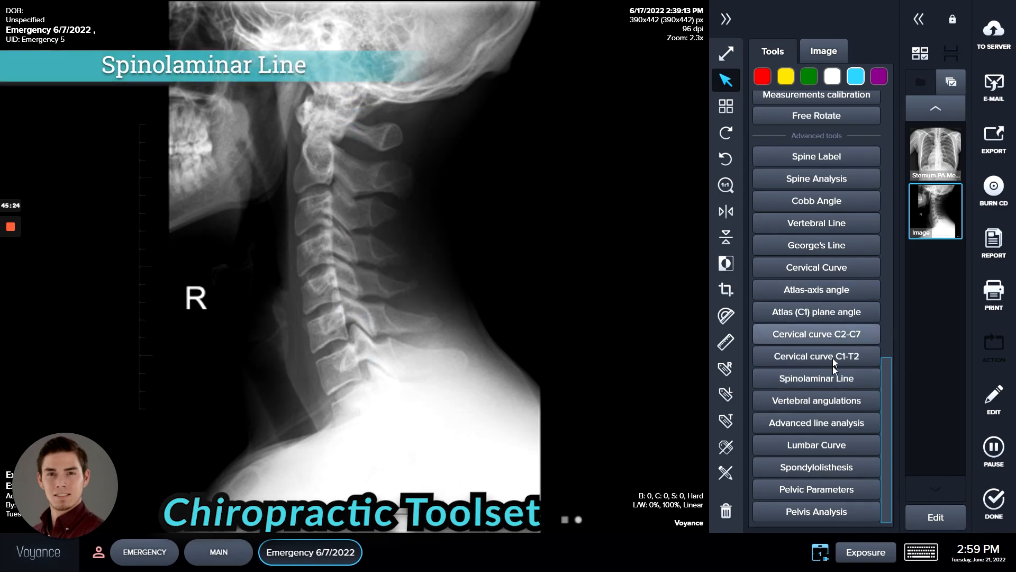
Trace a Spinolaminar line through the spinolaminar junctions from C2 to C7 on the cervical X-ray, and delete the line
{"action": "left_click", "coordinate": [850, 384]}
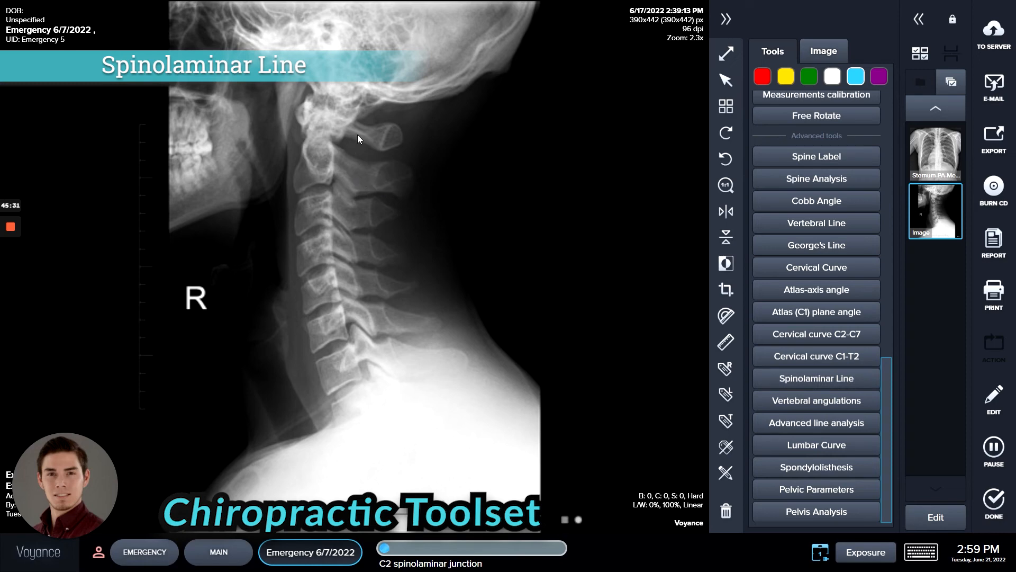
{"action": "left_click", "coordinate": [354, 193]}
{"action": "left_click", "coordinate": [351, 230]}
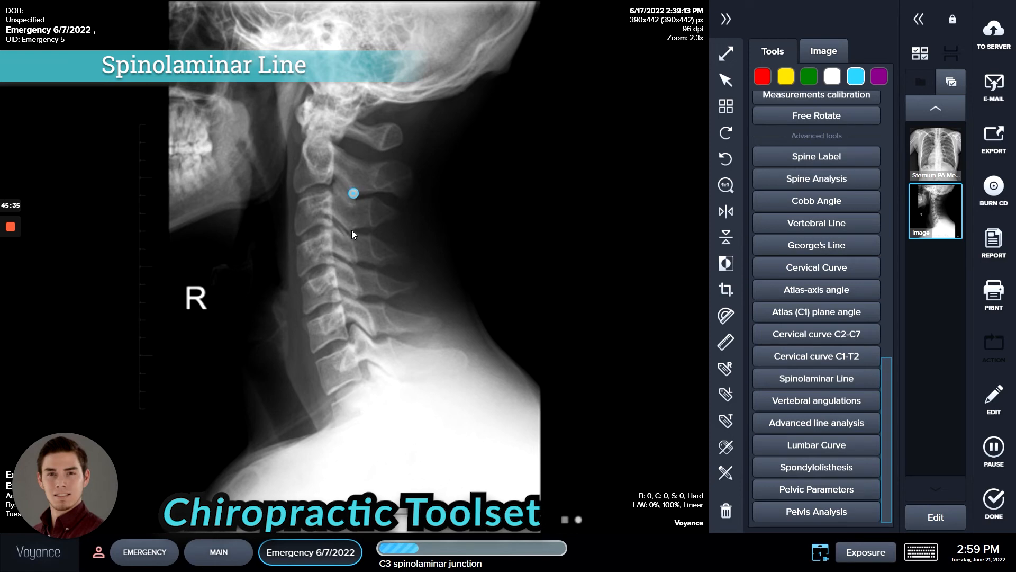
{"action": "left_click", "coordinate": [354, 261]}
{"action": "left_click", "coordinate": [358, 296]}
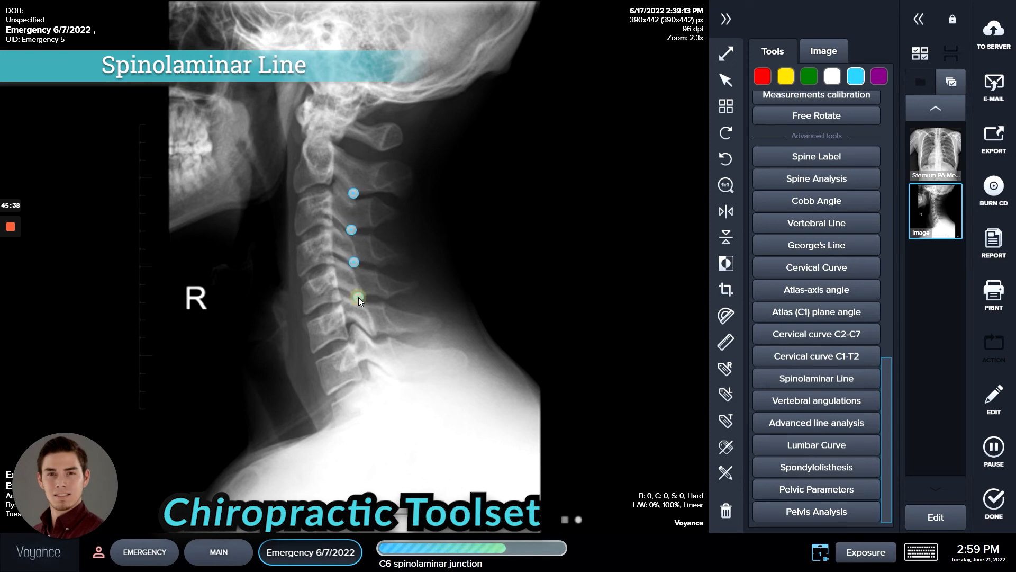
{"action": "left_click", "coordinate": [372, 335]}
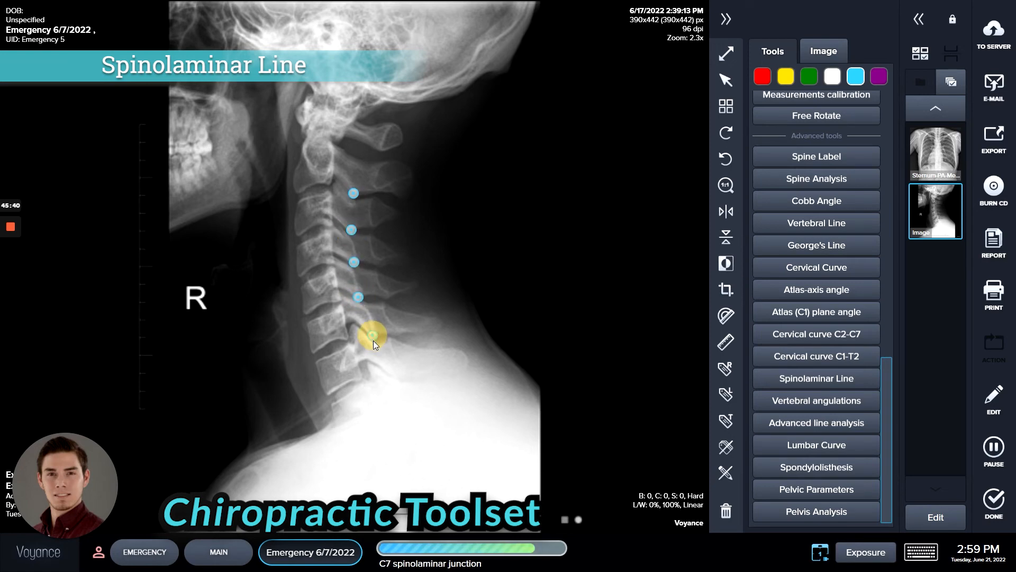
{"action": "left_click", "coordinate": [396, 378]}
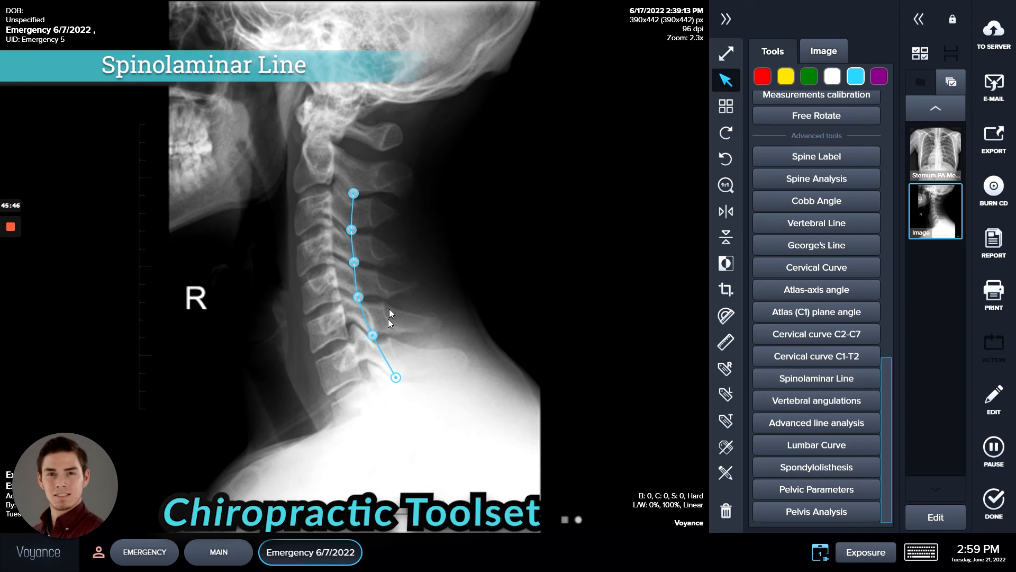
{"action": "mouse_move", "coordinate": [359, 199]}
{"action": "left_mouse_down"}
{"action": "mouse_move", "coordinate": [357, 165]}
{"action": "mouse_move", "coordinate": [368, 166]}
{"action": "mouse_move", "coordinate": [357, 196]}
{"action": "left_mouse_up"}
{"action": "left_click", "coordinate": [398, 377]}
{"action": "key", "text": "Delete"}
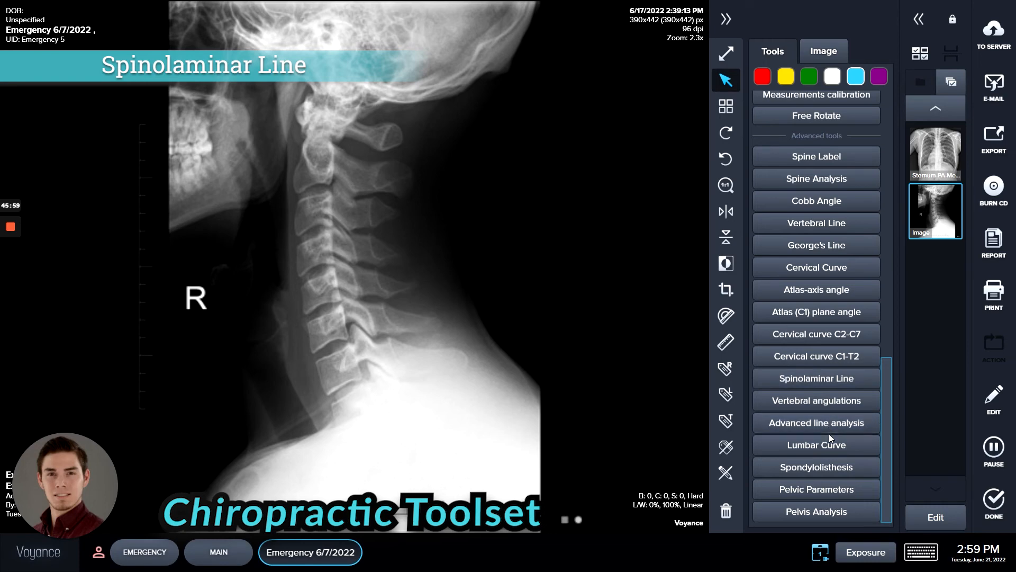
Start a Vertebral angulations measurement with lines along the inferior endplates of C2, C3 and C4 at about 13.6°, 23.9° and 24.7°
{"action": "left_click", "coordinate": [831, 399]}
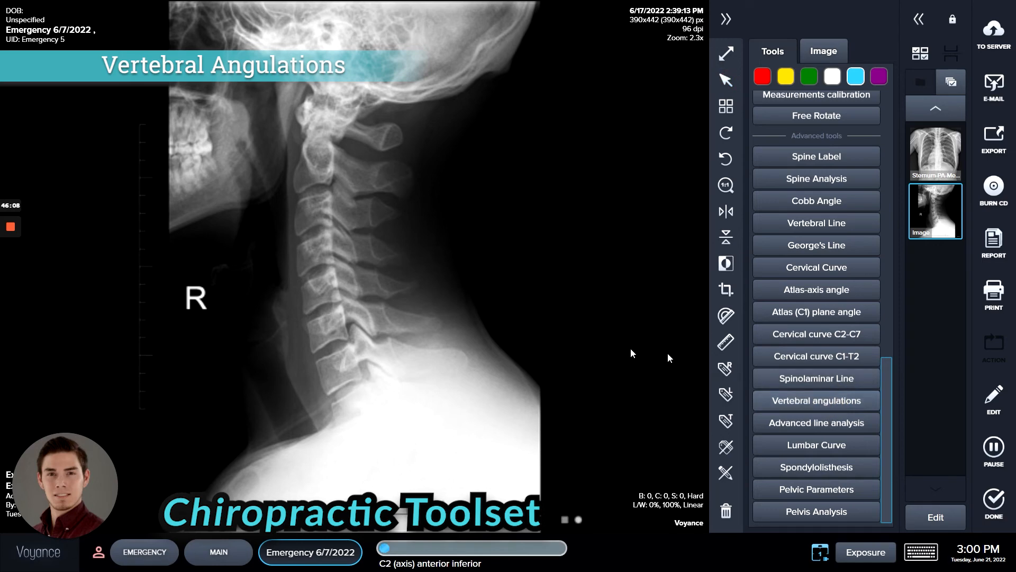
{"action": "left_click", "coordinate": [295, 191]}
{"action": "left_click", "coordinate": [328, 184]}
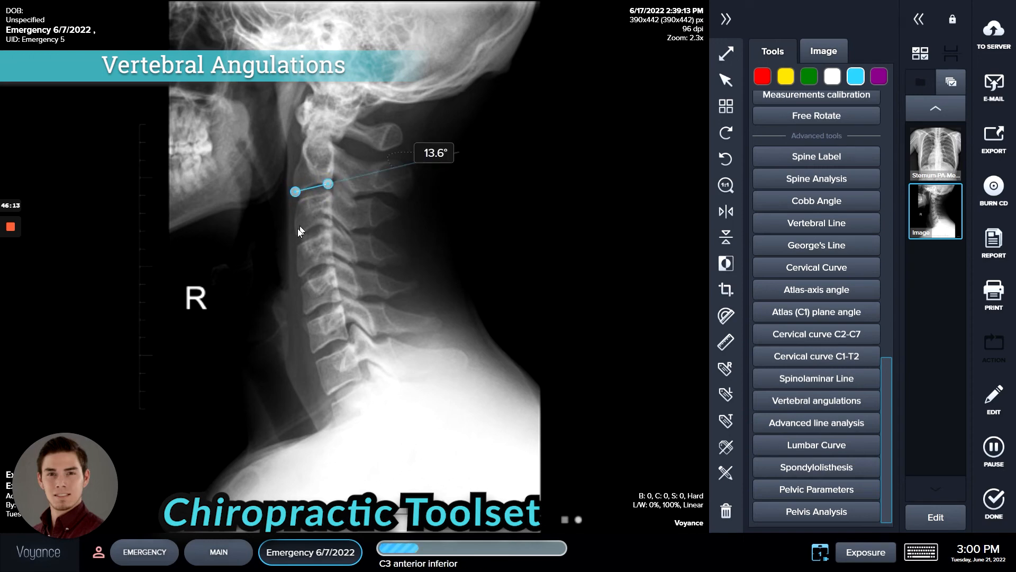
{"action": "left_click", "coordinate": [297, 236]}
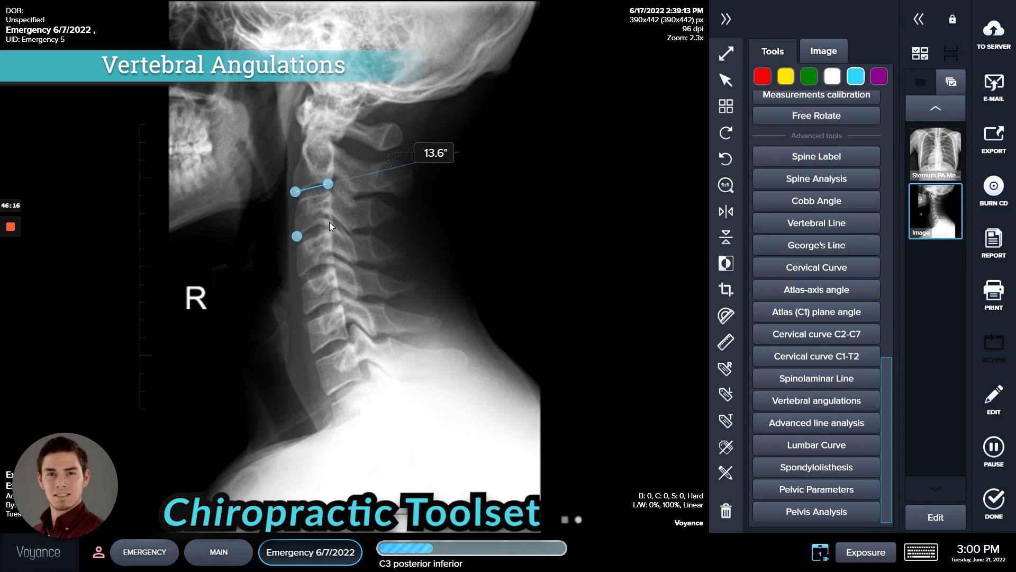
{"action": "left_click", "coordinate": [330, 222]}
{"action": "left_click", "coordinate": [299, 276]}
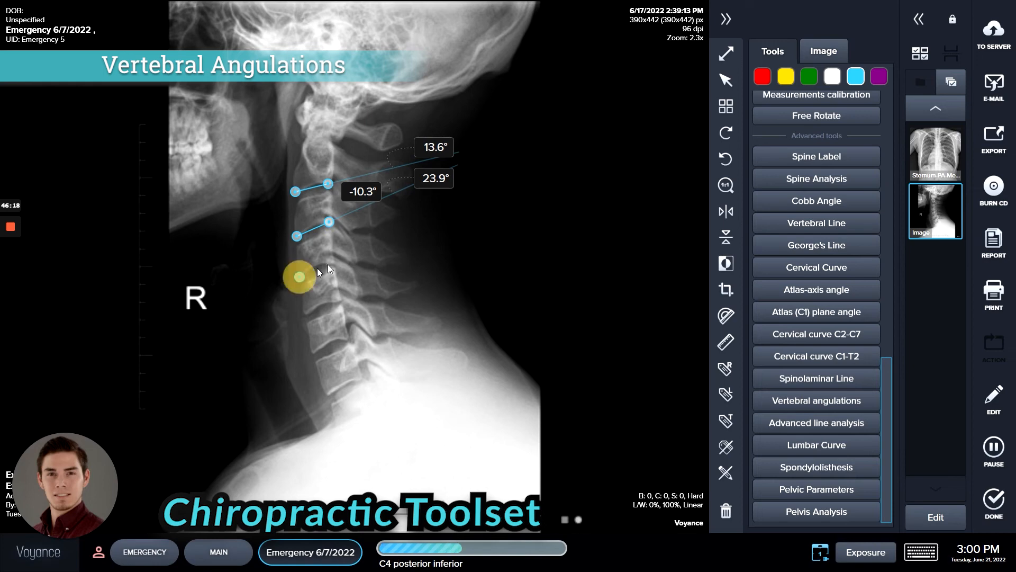
{"action": "left_click", "coordinate": [332, 261]}
Complete the vertebral angulations with lines along the inferior endplates of C5, C6 and C7 at about 20.6°, 24.4° and 30.4°
{"action": "left_click", "coordinate": [306, 315]}
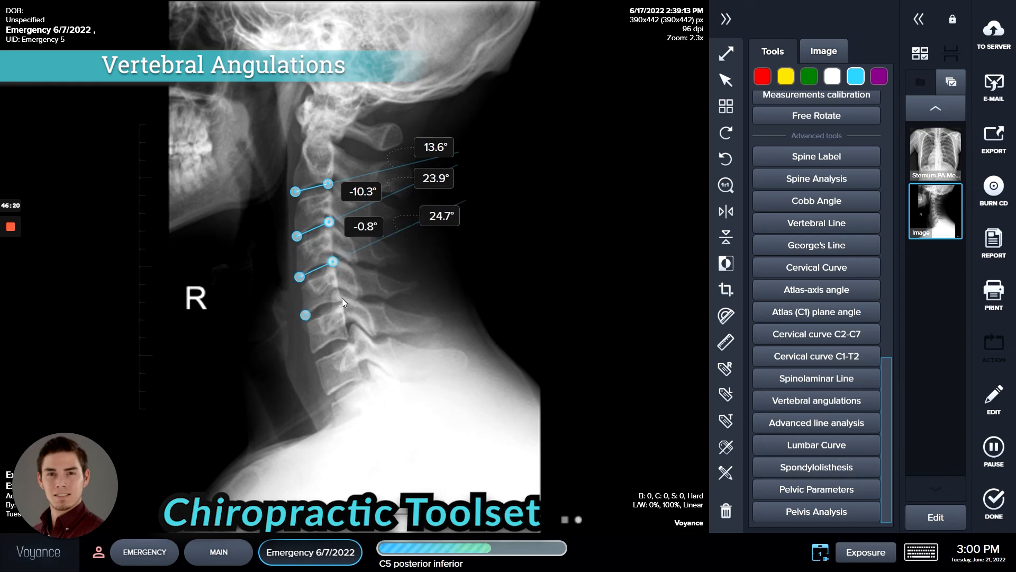
{"action": "left_click", "coordinate": [339, 302]}
{"action": "left_click", "coordinate": [312, 354]}
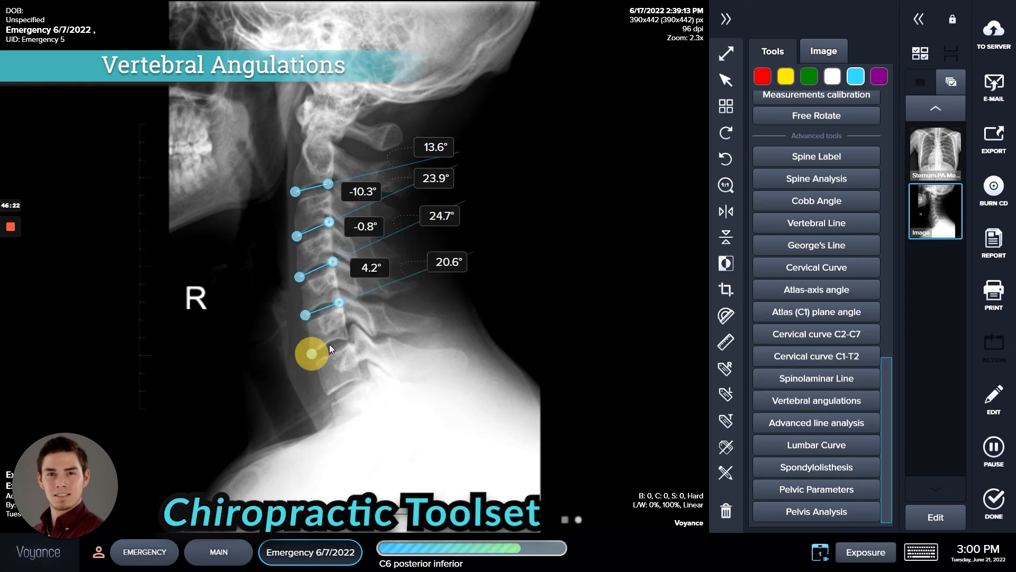
{"action": "left_click", "coordinate": [346, 338]}
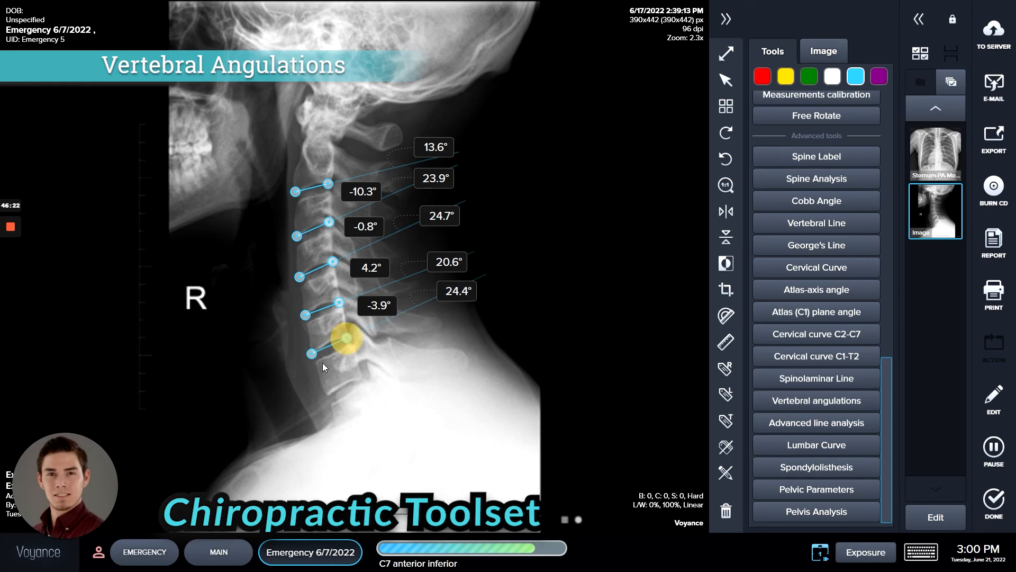
{"action": "left_click", "coordinate": [328, 396]}
{"action": "left_click", "coordinate": [359, 378]}
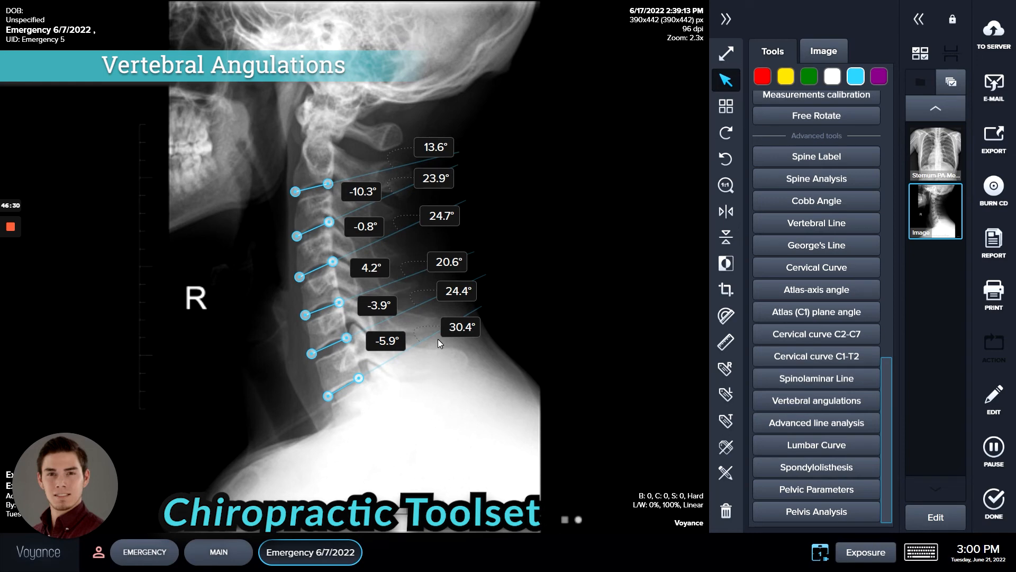
Reposition the labels of the angles between neighbouring vertebrae slightly beside the cervical spine
{"action": "left_click_drag", "start_coordinate": [382, 343], "coordinate": [378, 338]}
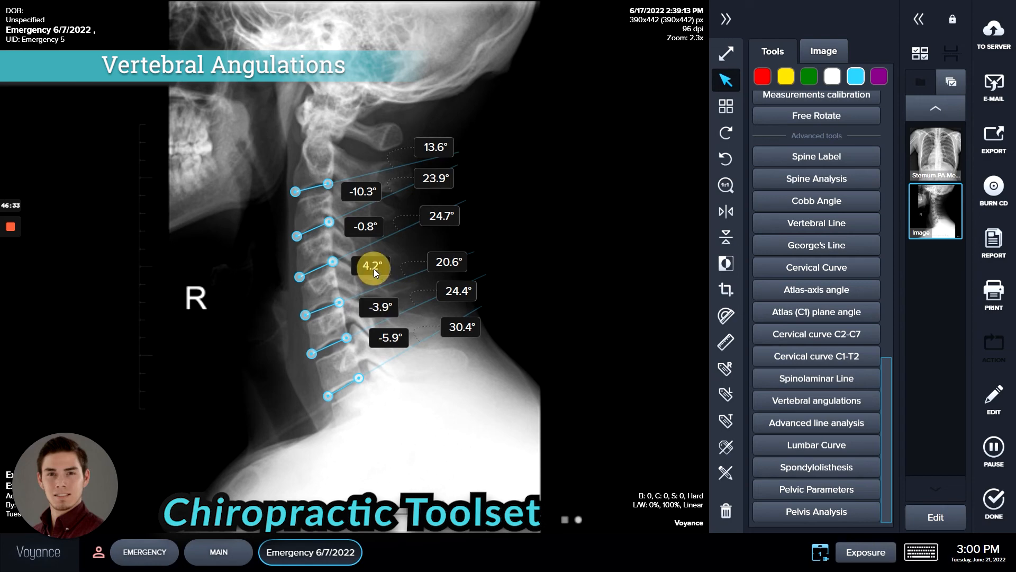
{"action": "left_click_drag", "start_coordinate": [374, 268], "coordinate": [375, 266]}
{"action": "left_click", "coordinate": [373, 193]}
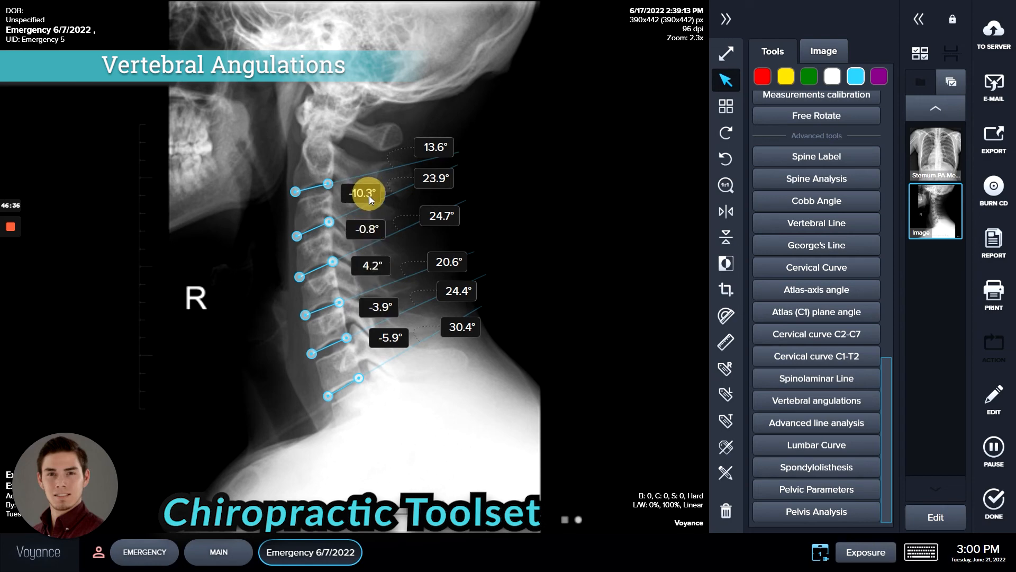
Measure a Lumbar curve of about 2.56 in and 53.3° along the back of the vertebrae on the lateral lumbar X-ray
{"action": "left_click", "coordinate": [828, 435]}
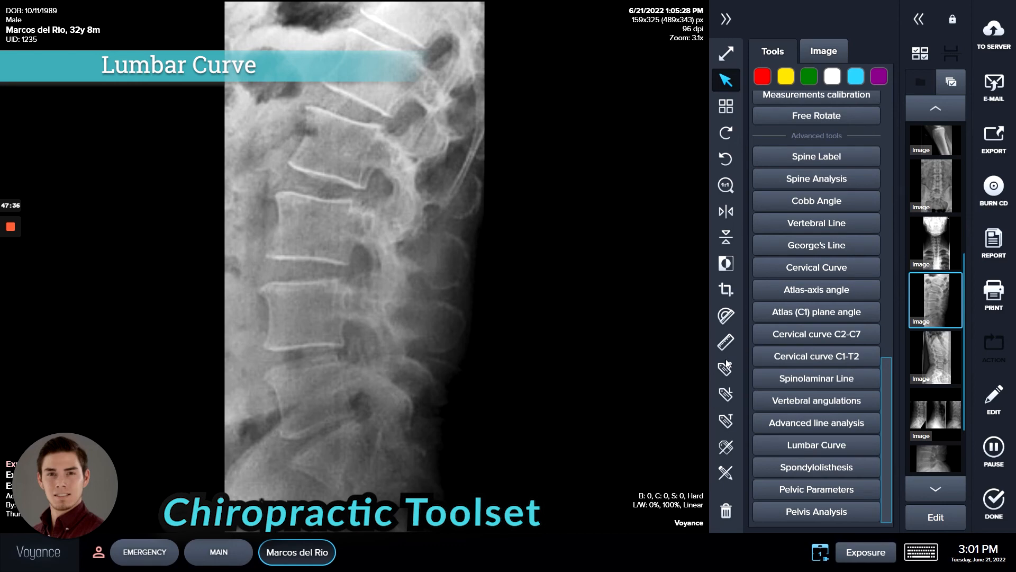
{"action": "left_click", "coordinate": [820, 450]}
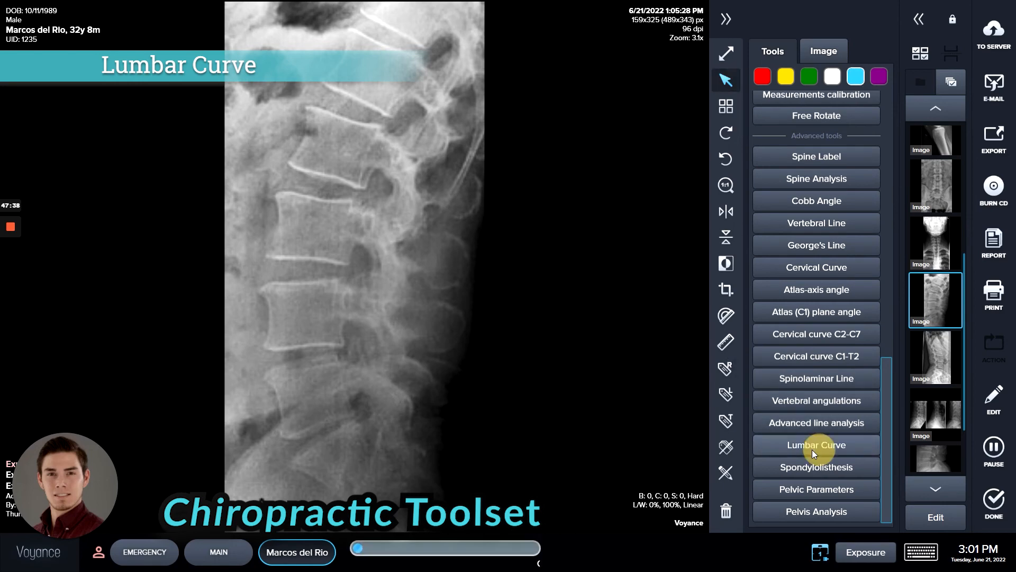
{"action": "left_click", "coordinate": [360, 426]}
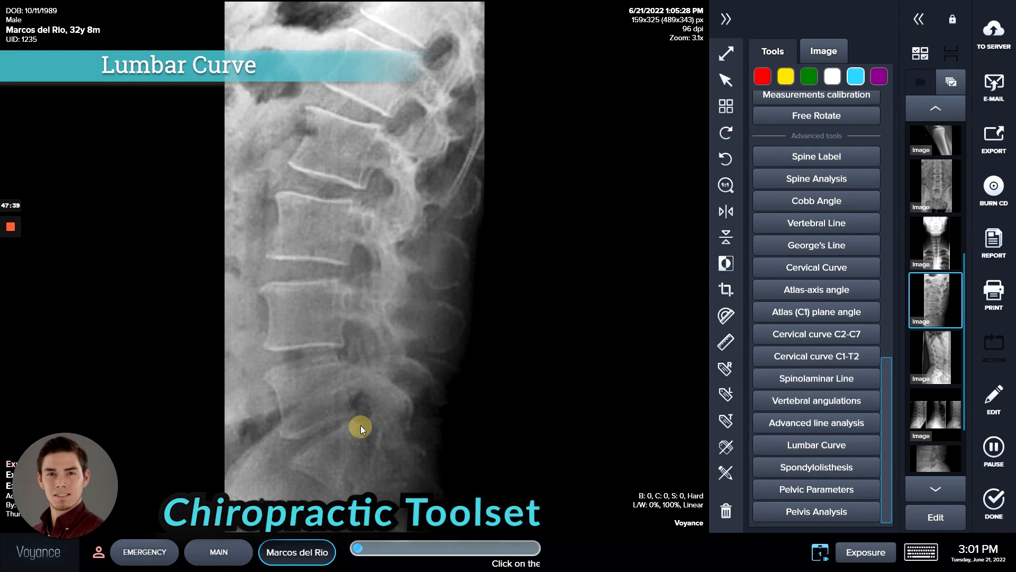
{"action": "left_click", "coordinate": [437, 34]}
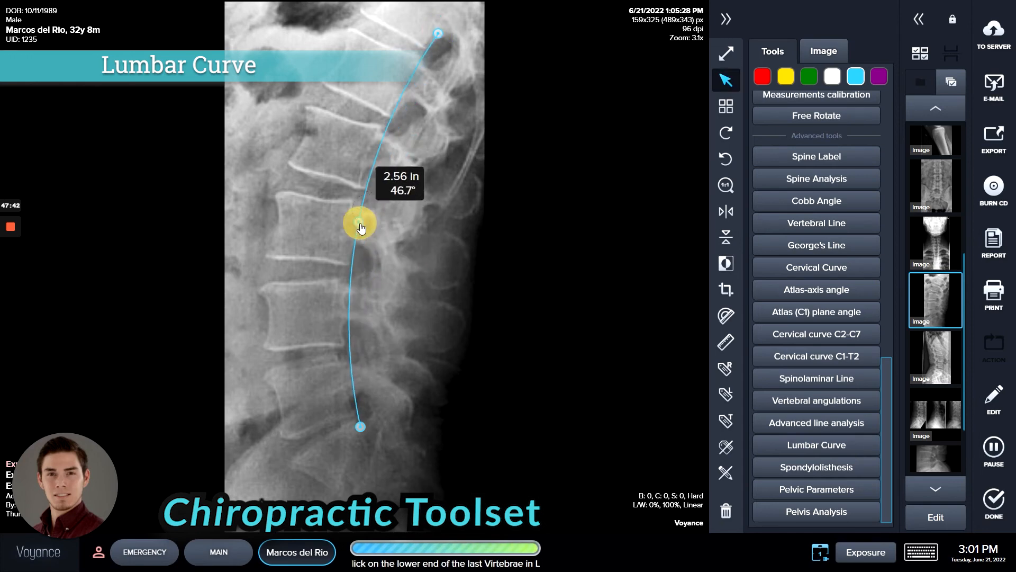
{"action": "left_click", "coordinate": [352, 220]}
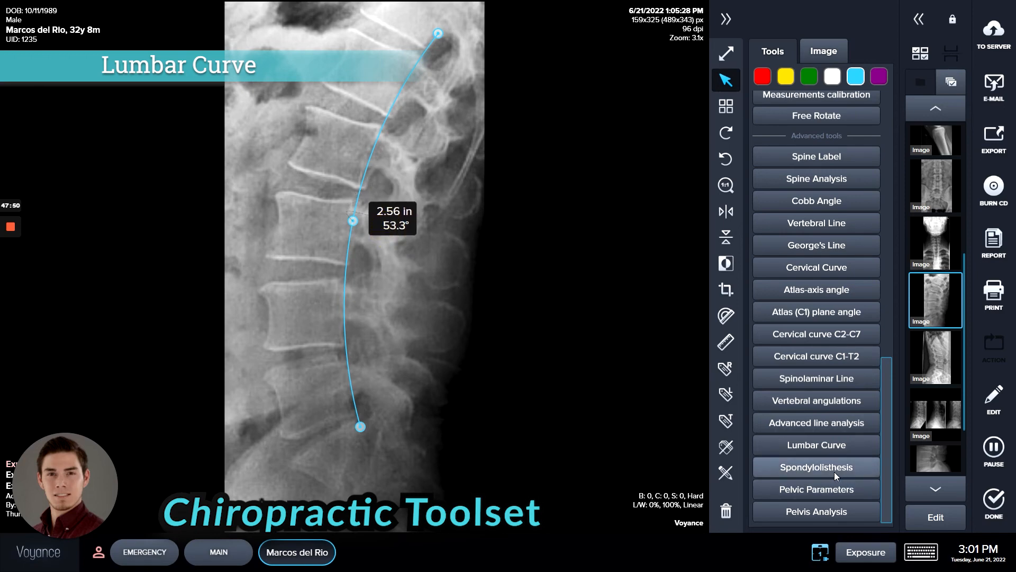
Switch to the lateral lumbosacral X-ray and place a Spondylolisthesis line along the top of the sacrum with its marker at Grade 2
{"action": "scroll", "coordinate": [947, 360], "scroll_direction": "down", "scroll_amount": 3}
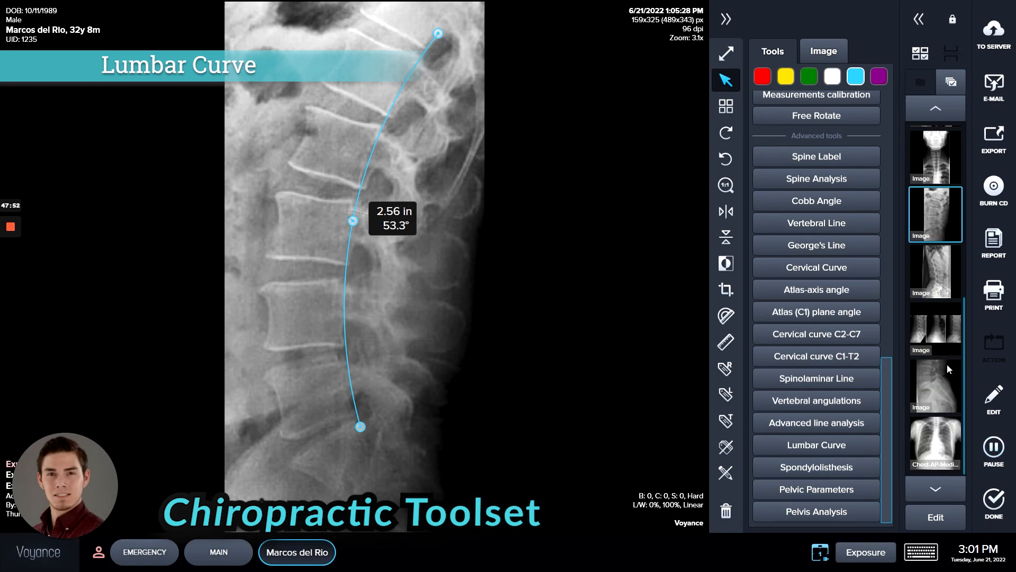
{"action": "left_click", "coordinate": [939, 379]}
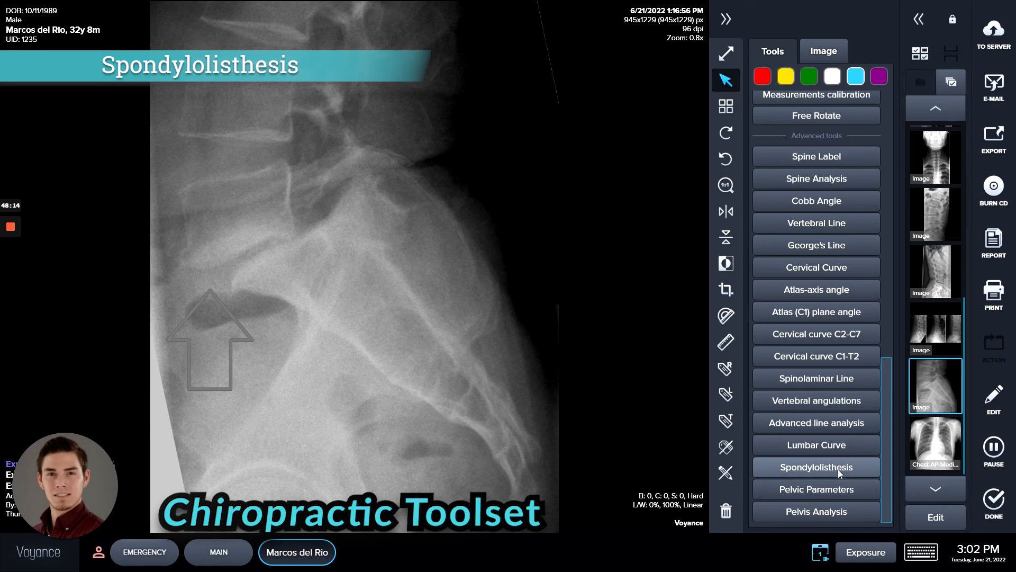
{"action": "left_click", "coordinate": [837, 469]}
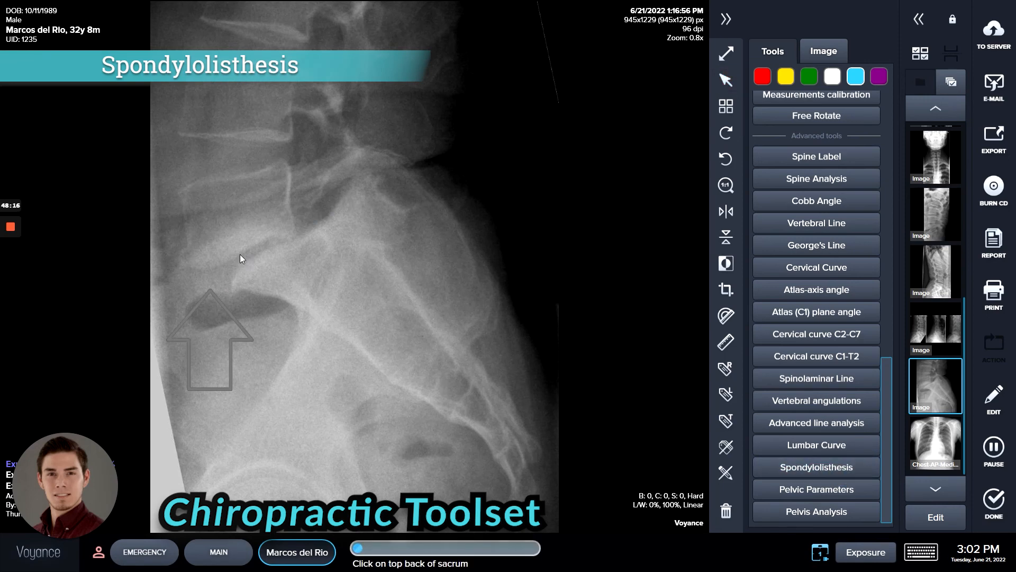
{"action": "left_click", "coordinate": [232, 283]}
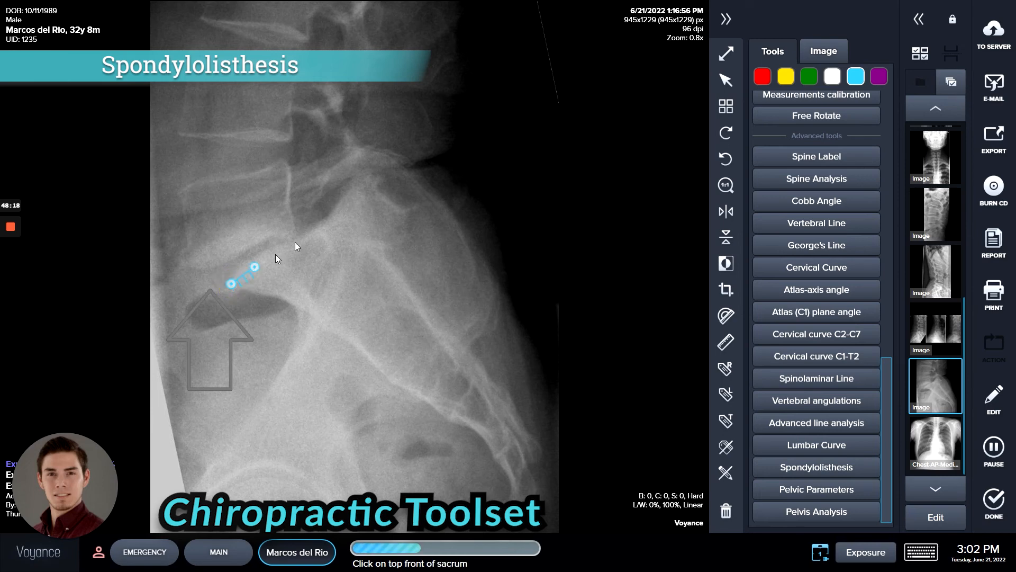
{"action": "left_click", "coordinate": [374, 176]}
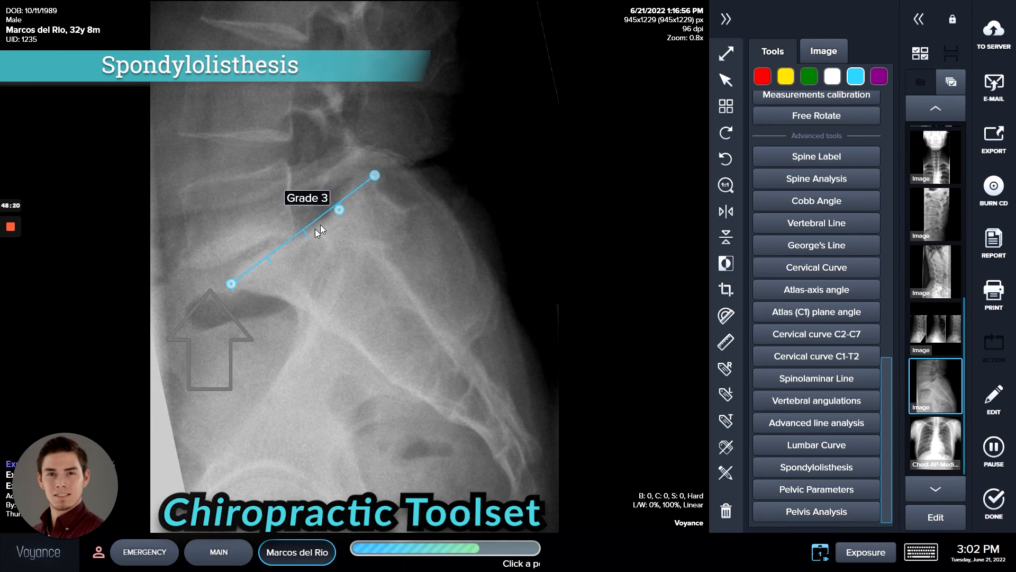
{"action": "left_click", "coordinate": [293, 230]}
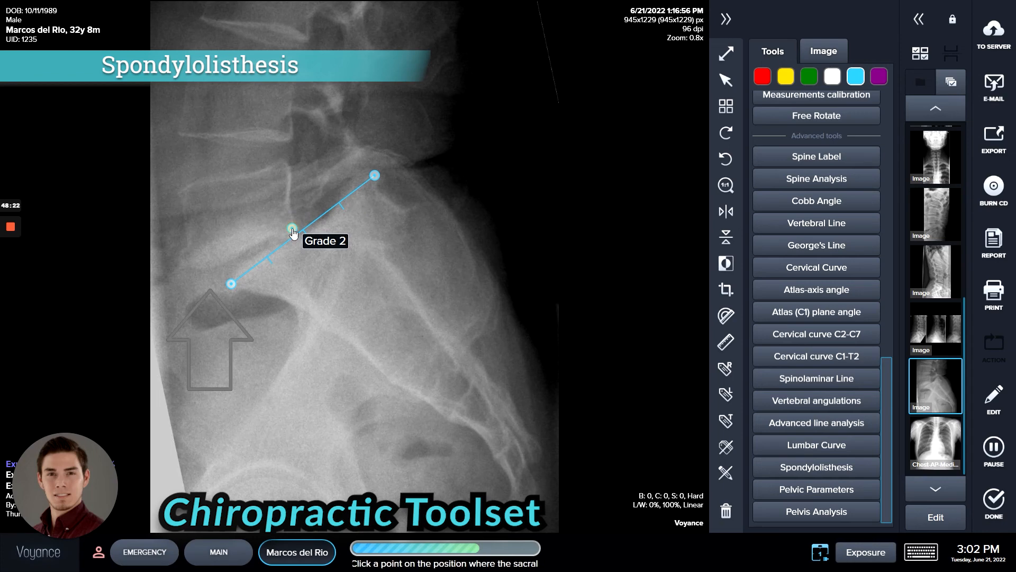
Reposition the Grade 2 label below the sacral line and delete the spondylolisthesis measurement
{"action": "left_click_drag", "start_coordinate": [332, 241], "coordinate": [333, 261]}
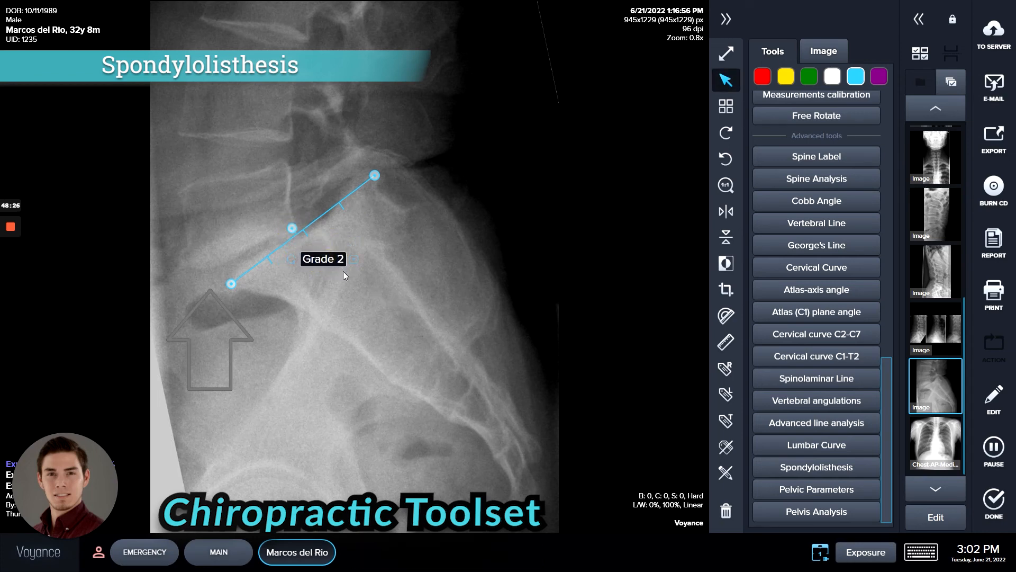
{"action": "left_click", "coordinate": [375, 175]}
{"action": "key", "text": "Delete"}
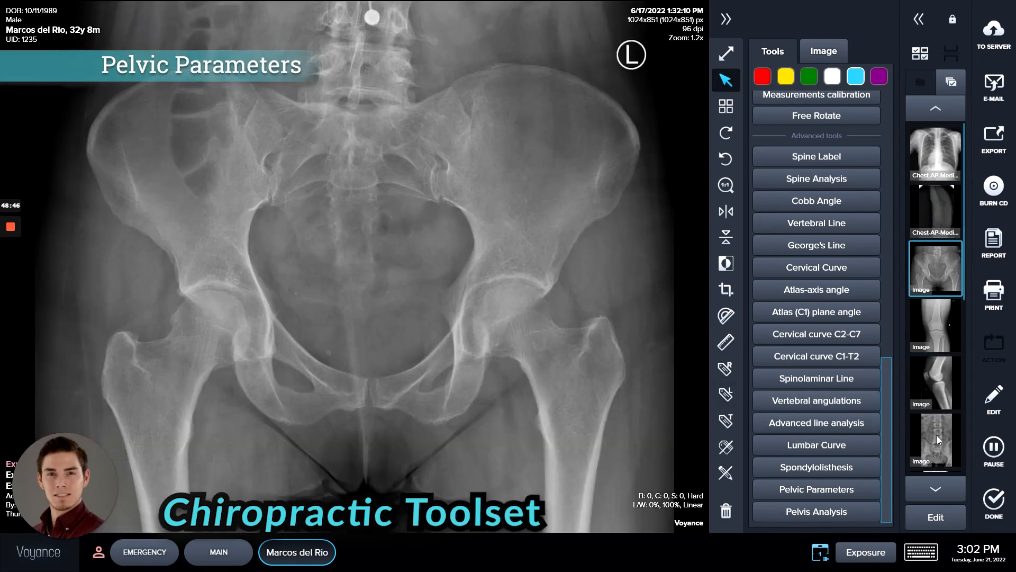
Begin a Pelvic Parameters measurement on the frontal pelvis X-ray with a three-point circle around the first femoral head
{"action": "left_click", "coordinate": [846, 490]}
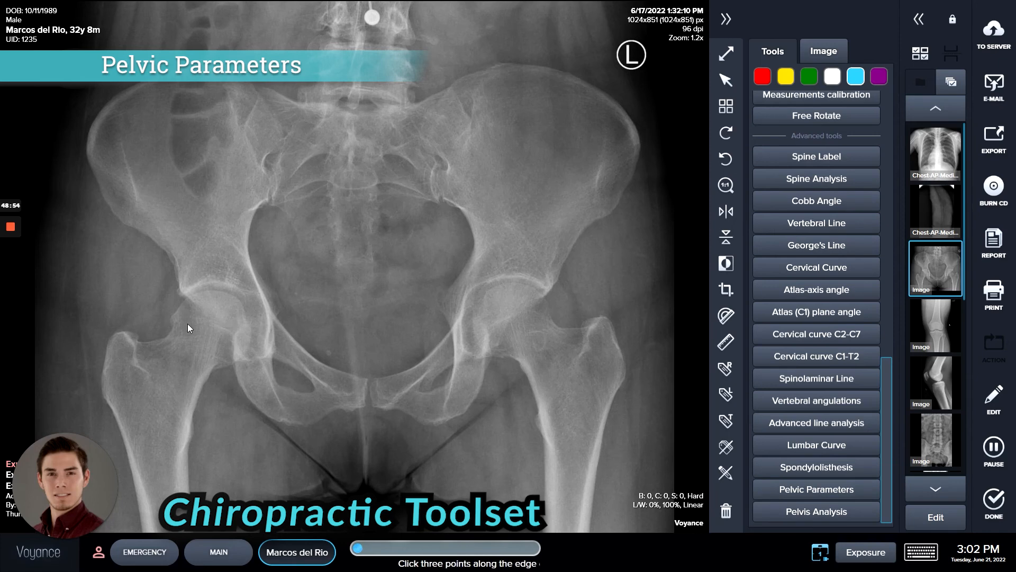
{"action": "left_click", "coordinate": [172, 317]}
{"action": "left_click", "coordinate": [227, 298]}
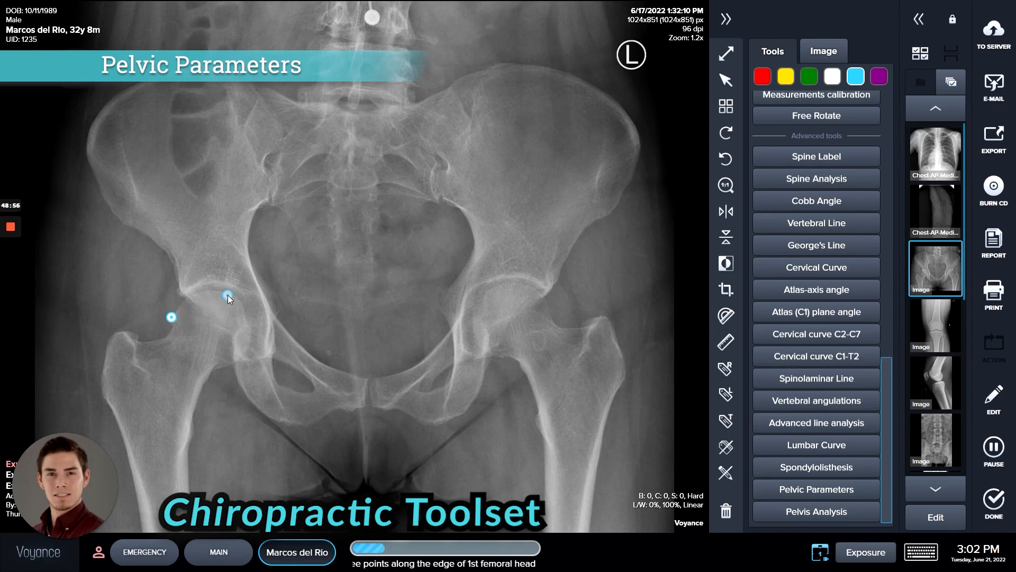
{"action": "left_click", "coordinate": [250, 334]}
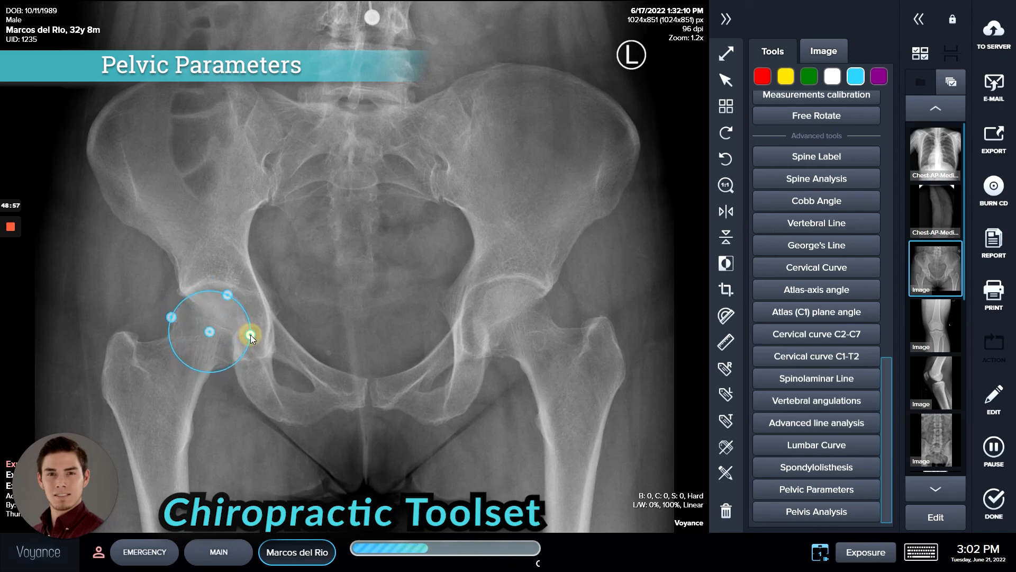
Fit the second Pelvic Parameters circle through three points along the edge of the opposite femoral head
{"action": "left_click", "coordinate": [487, 292]}
{"action": "left_click", "coordinate": [545, 298]}
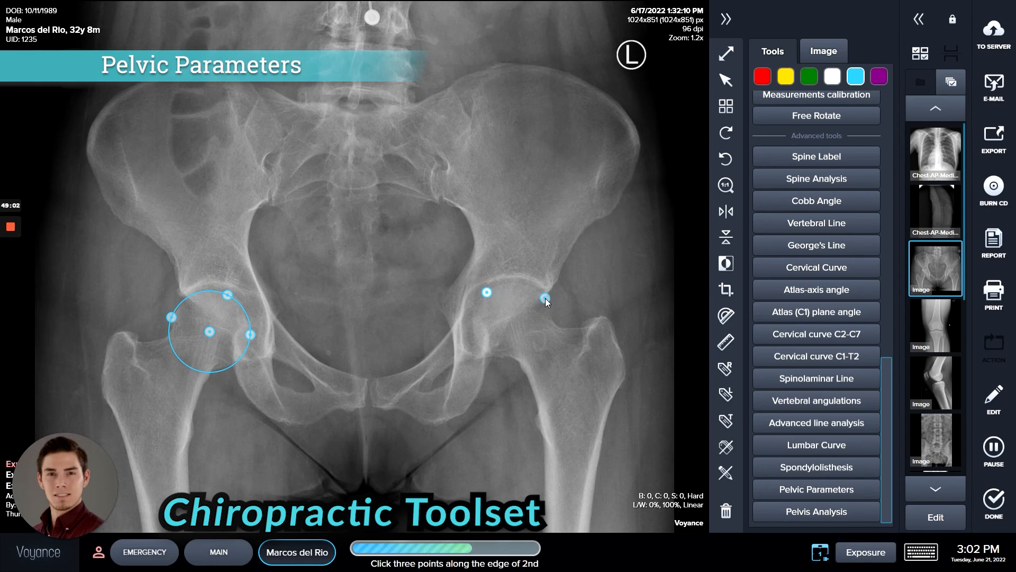
{"action": "left_click", "coordinate": [545, 298]}
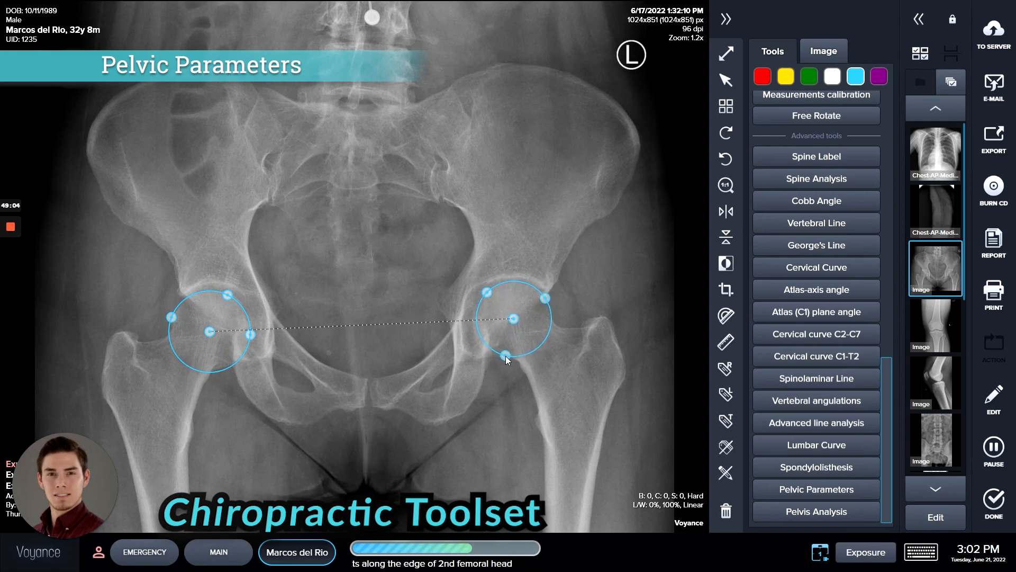
{"action": "left_click", "coordinate": [506, 358]}
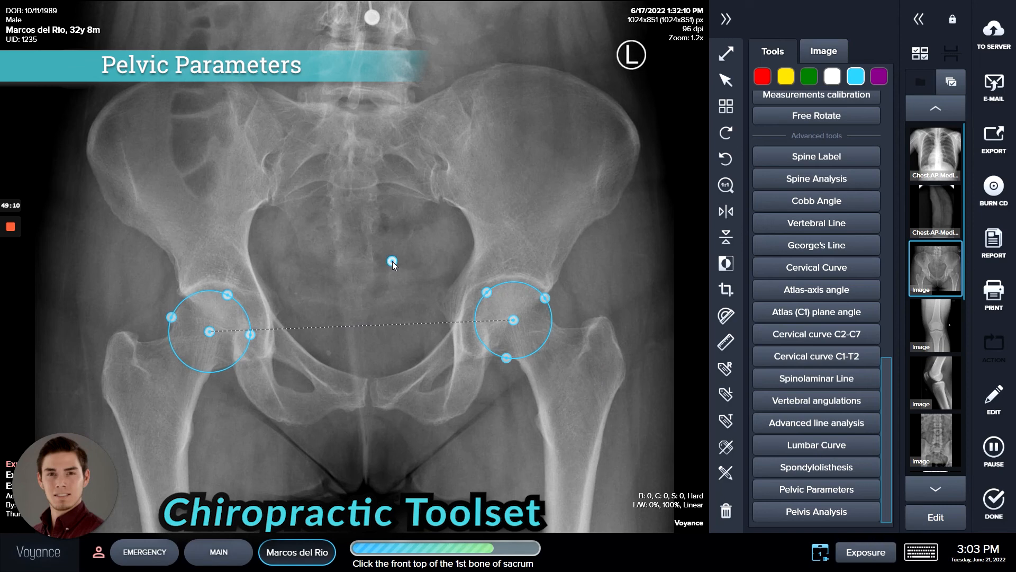
Place and adjust the sacral points for about 88.8° Sacral Slope, 94.8° Pelvic Incidence and 6.0° Pelvic Tilt
{"action": "left_click", "coordinate": [351, 189]}
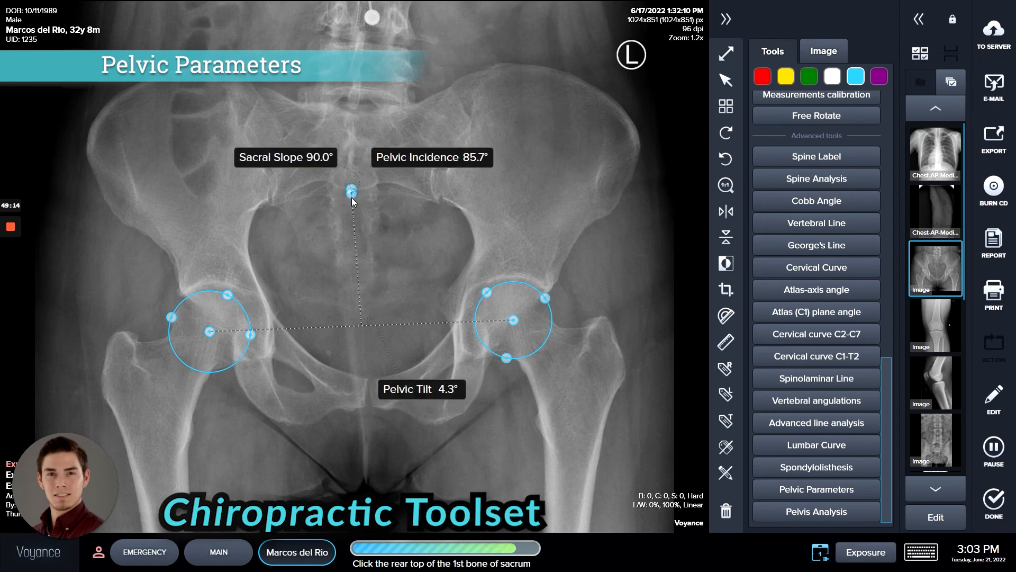
{"action": "left_click", "coordinate": [352, 266]}
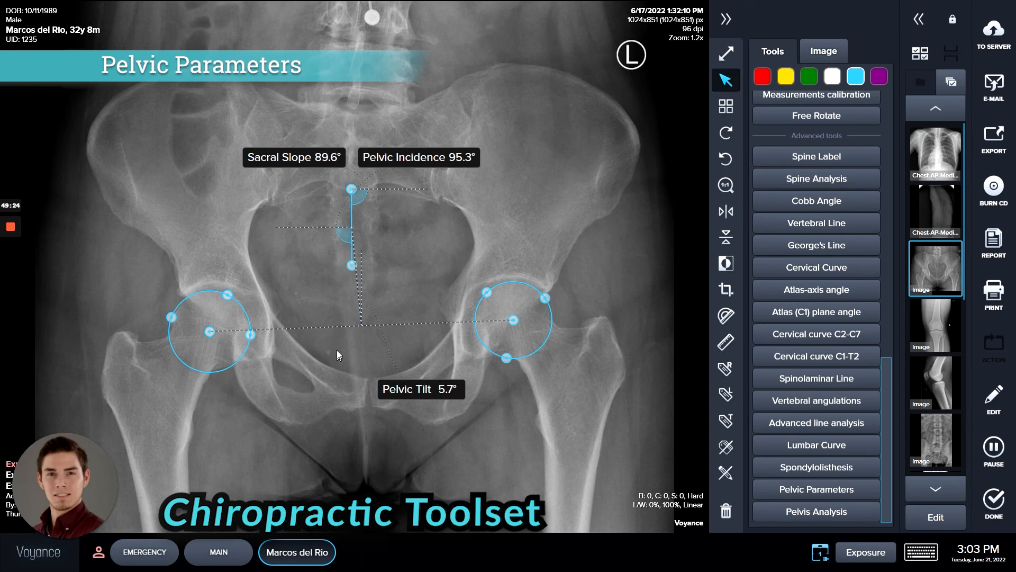
{"action": "left_click_drag", "start_coordinate": [351, 266], "coordinate": [353, 289]}
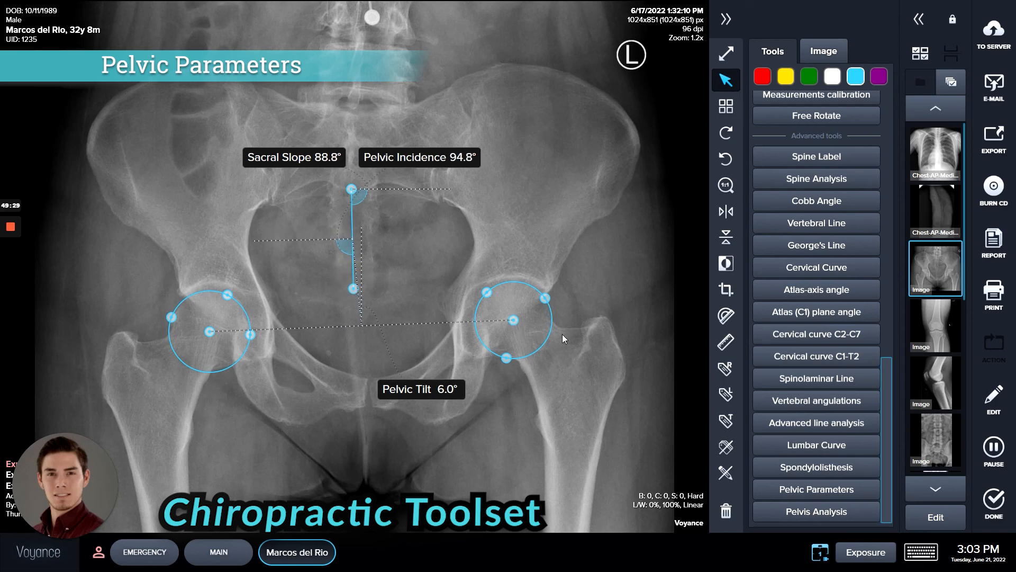
Delete the pelvic parameters measurement and begin a Pelvis Analysis with a line across the tops of both femoral heads
{"action": "left_click", "coordinate": [508, 356]}
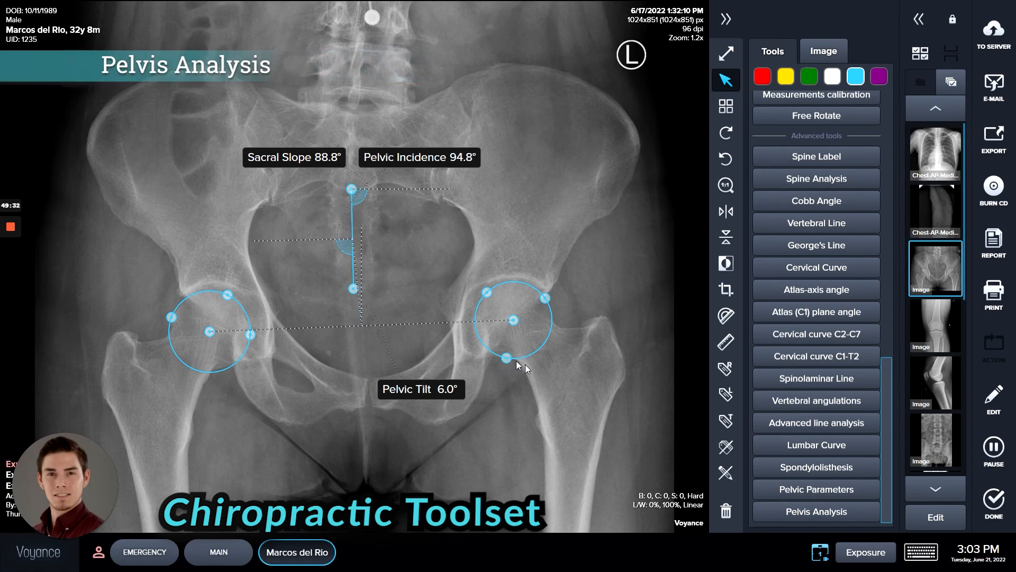
{"action": "key", "text": "Delete"}
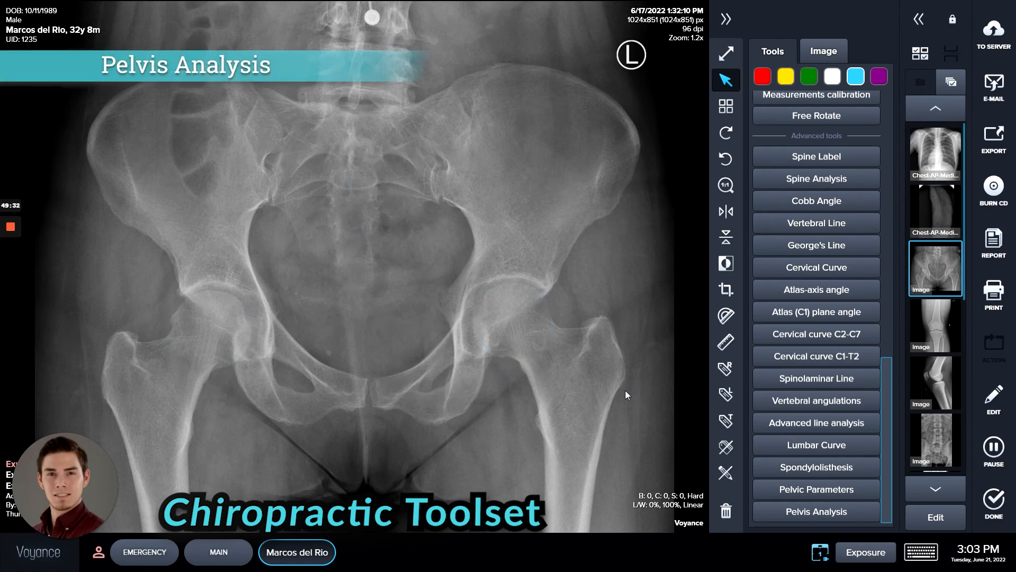
{"action": "left_click", "coordinate": [836, 511]}
{"action": "left_click", "coordinate": [210, 290]}
{"action": "left_click", "coordinate": [404, 295]}
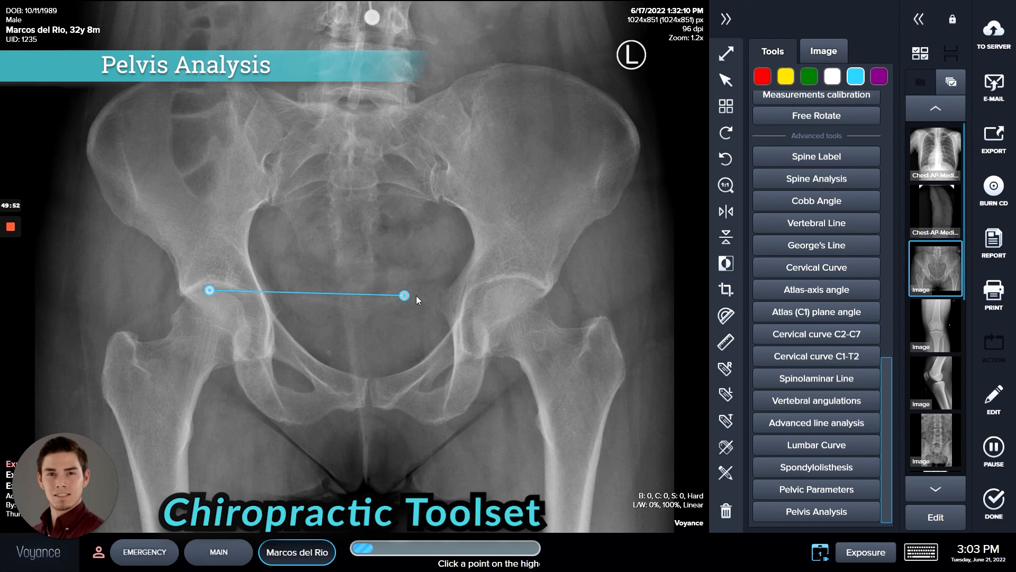
{"action": "left_click", "coordinate": [514, 284]}
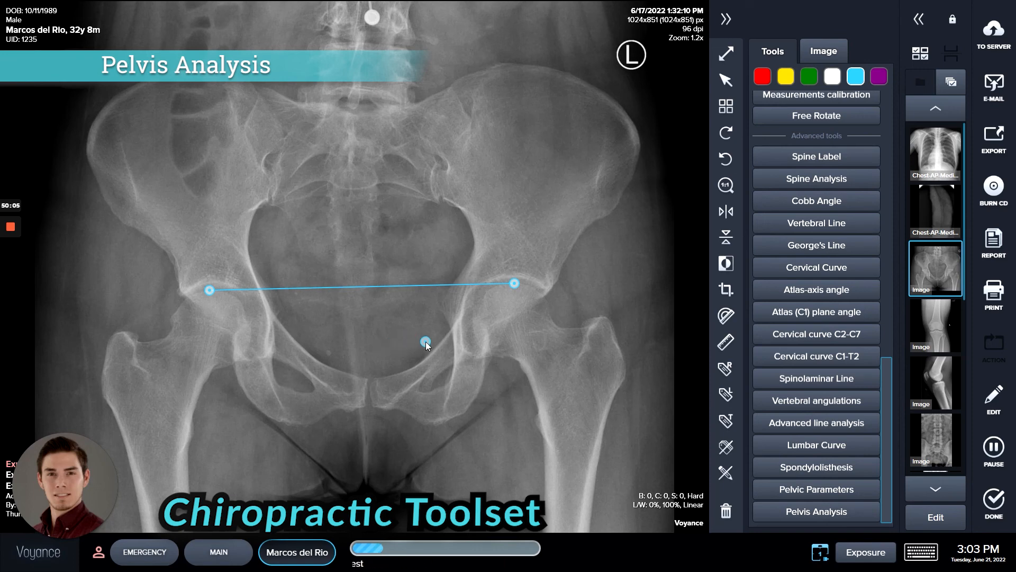
Mark the iliac crest and the bottom of the ischium on both sides, spanning about 5 in and 5.03 in
{"action": "left_click", "coordinate": [604, 122]}
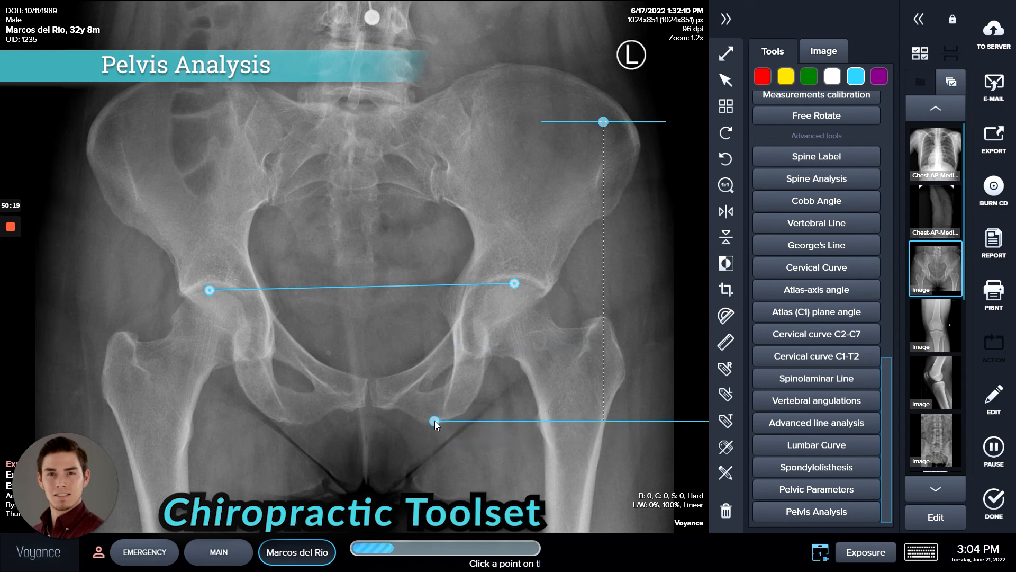
{"action": "left_click", "coordinate": [434, 421]}
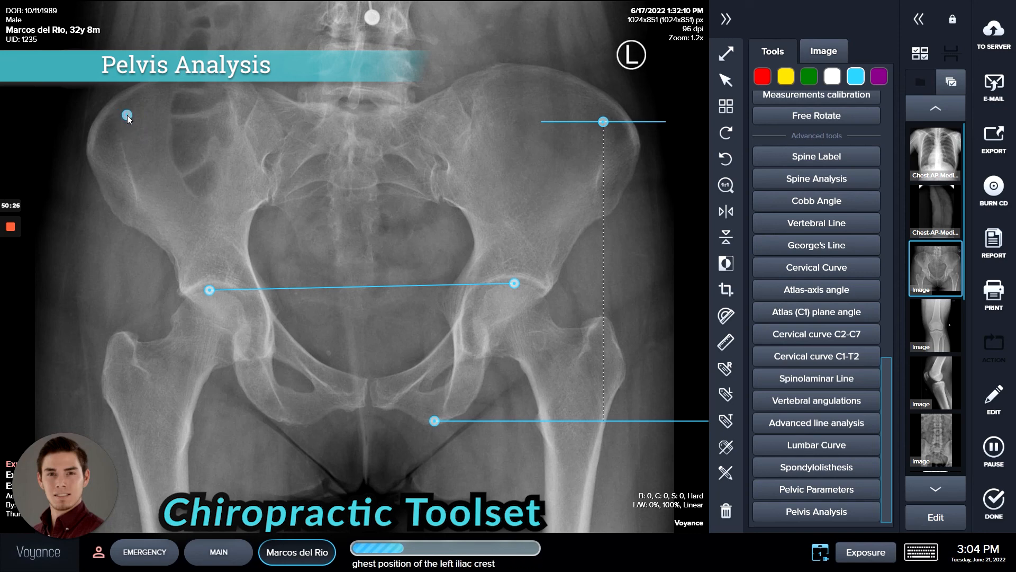
{"action": "left_click", "coordinate": [126, 122]}
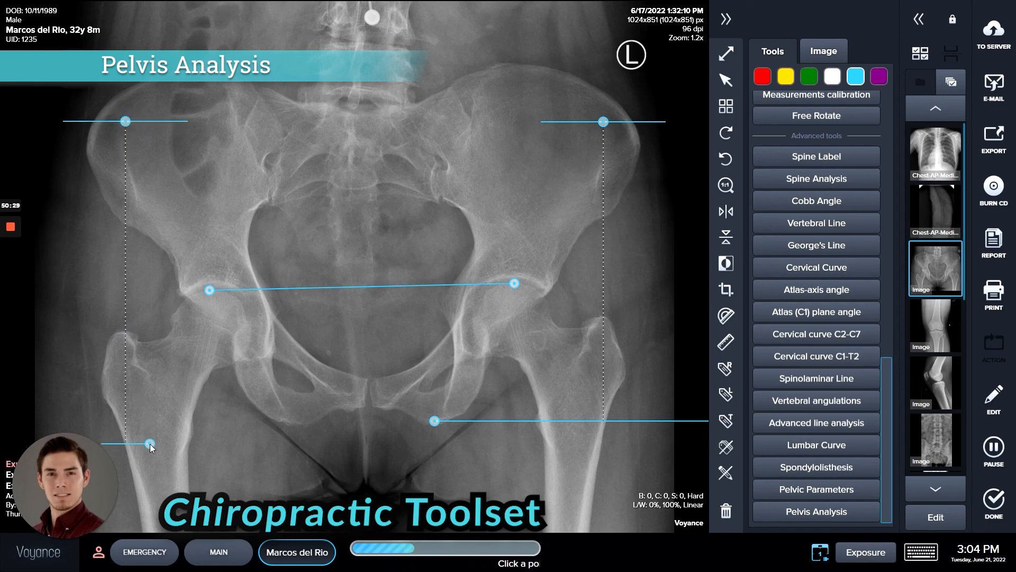
{"action": "left_click", "coordinate": [298, 423]}
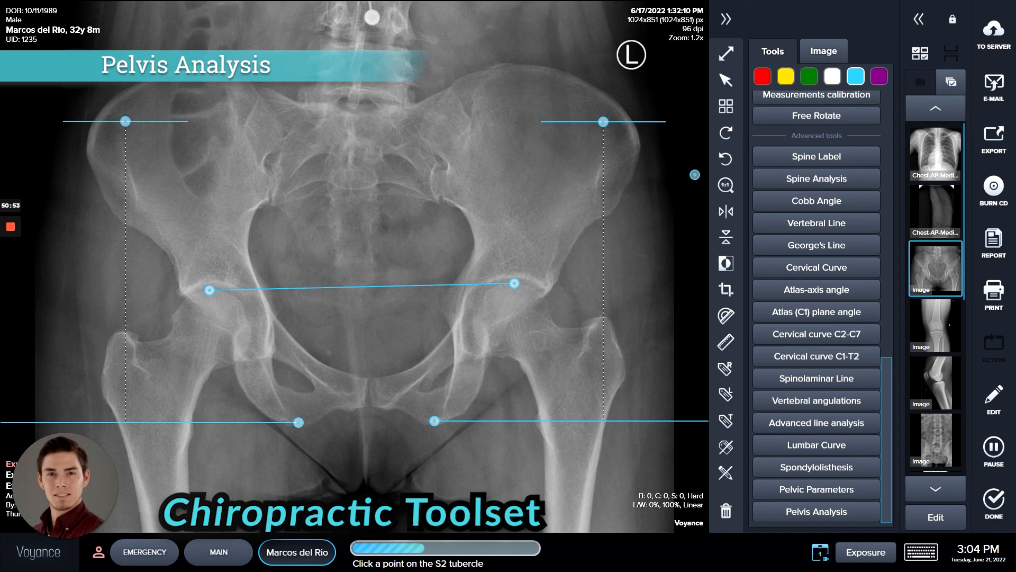
Mark the S2 tubercle and pubic symphysis about 0.26 in apart horizontally, plus a sacral line with wing points at about 1.12 in and 1.08 in
{"action": "left_click", "coordinate": [352, 200]}
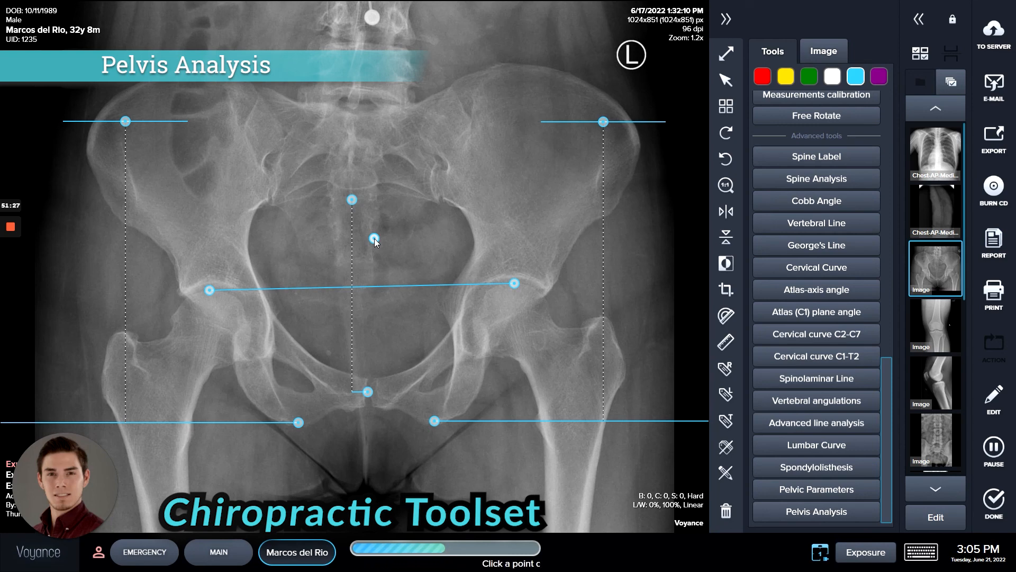
{"action": "left_click_drag", "start_coordinate": [378, 252], "coordinate": [319, 252]}
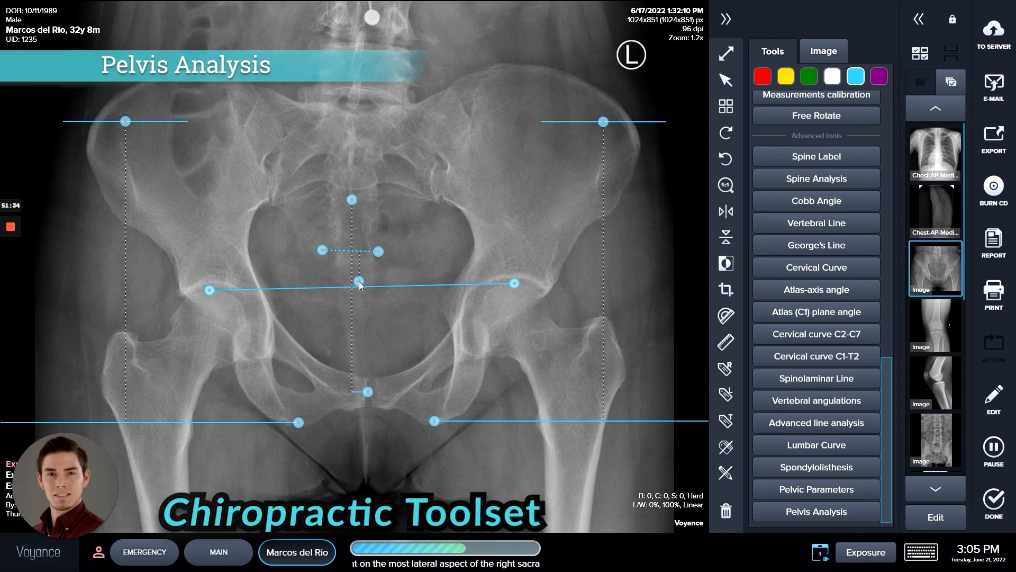
{"action": "left_click", "coordinate": [359, 281]}
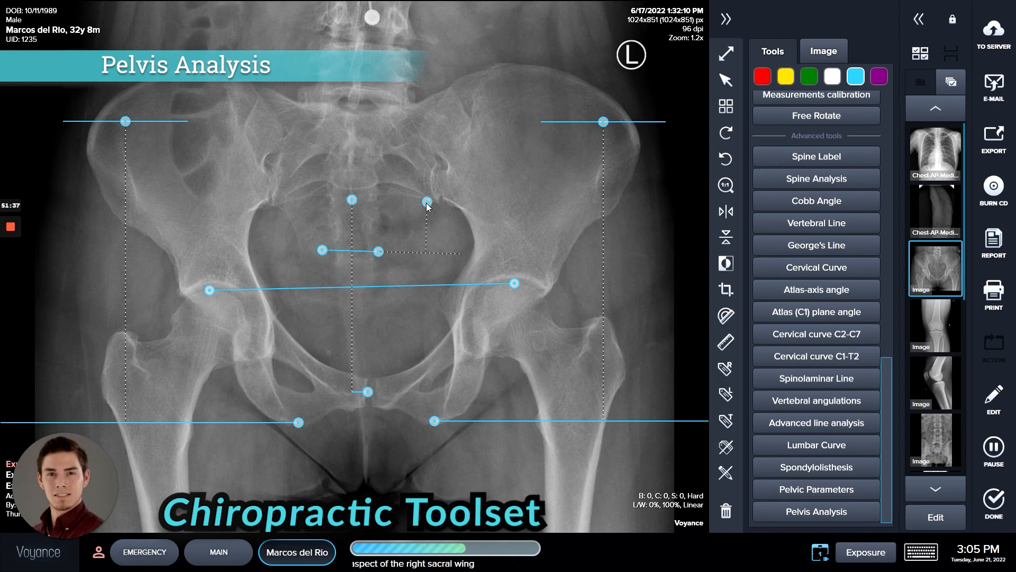
{"action": "left_click", "coordinate": [418, 218]}
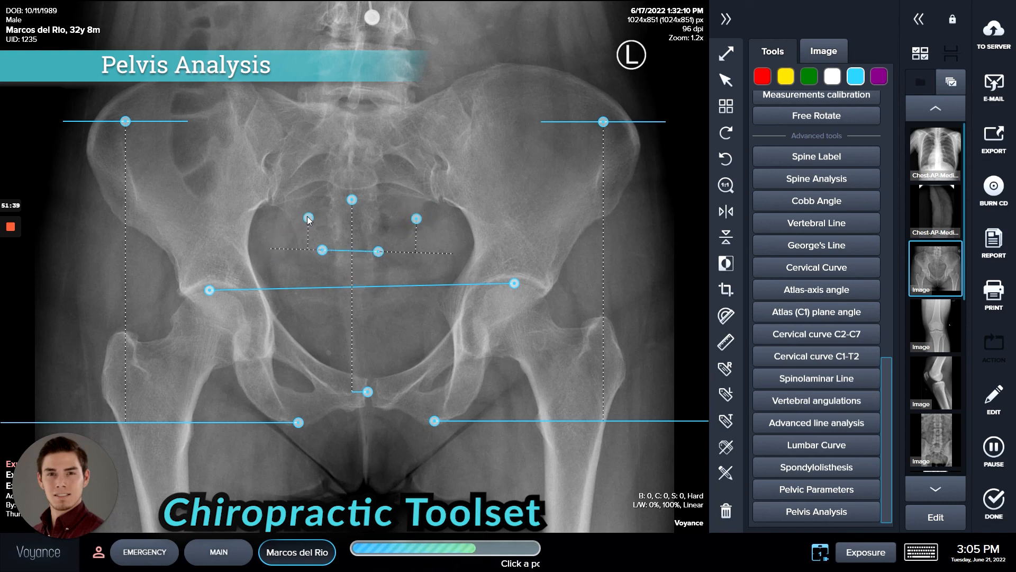
{"action": "left_click", "coordinate": [290, 216]}
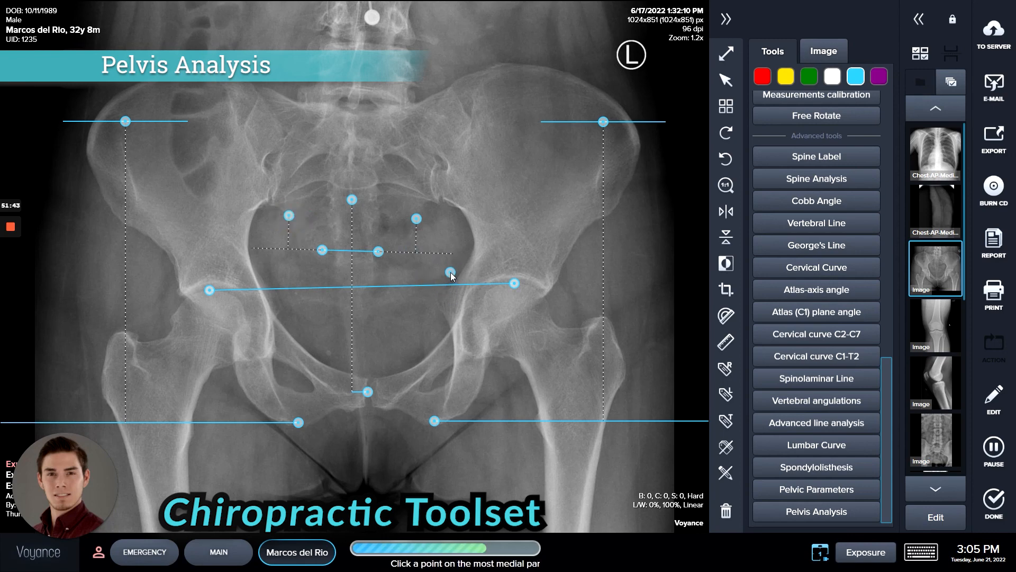
Complete the Pelvis Analysis with upper point pairs about 1.54 in and 1.14 in apart and a femoral point at about 86.3° and 5.15 in
{"action": "left_click", "coordinate": [316, 101]}
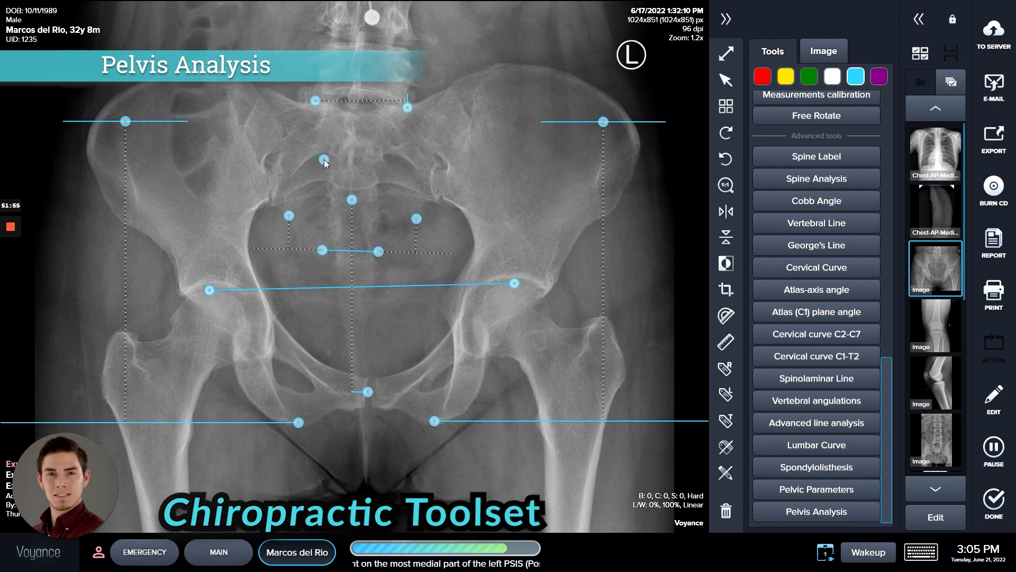
{"action": "left_click", "coordinate": [324, 160]}
{"action": "left_click", "coordinate": [392, 162]}
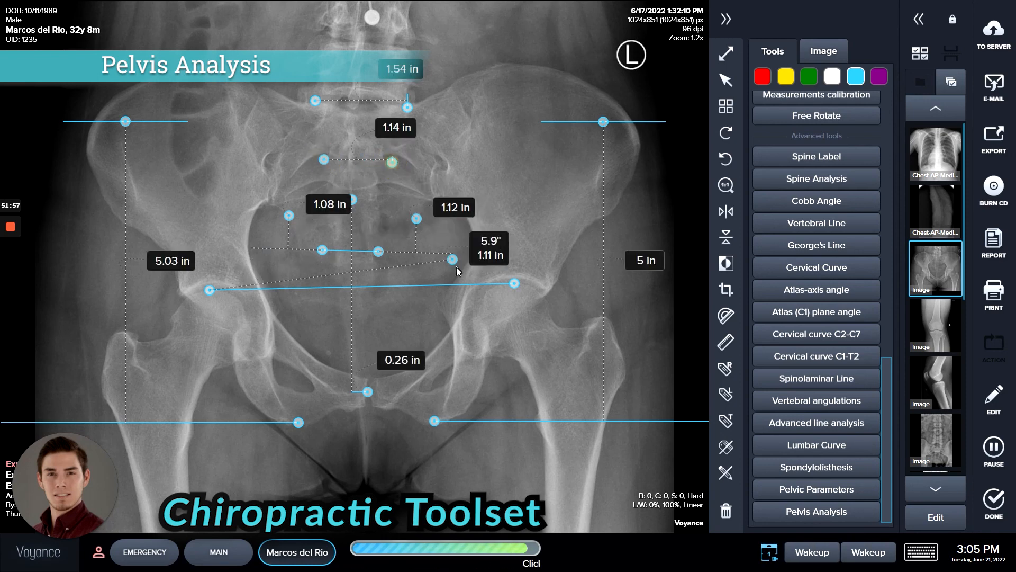
{"action": "left_click", "coordinate": [214, 368]}
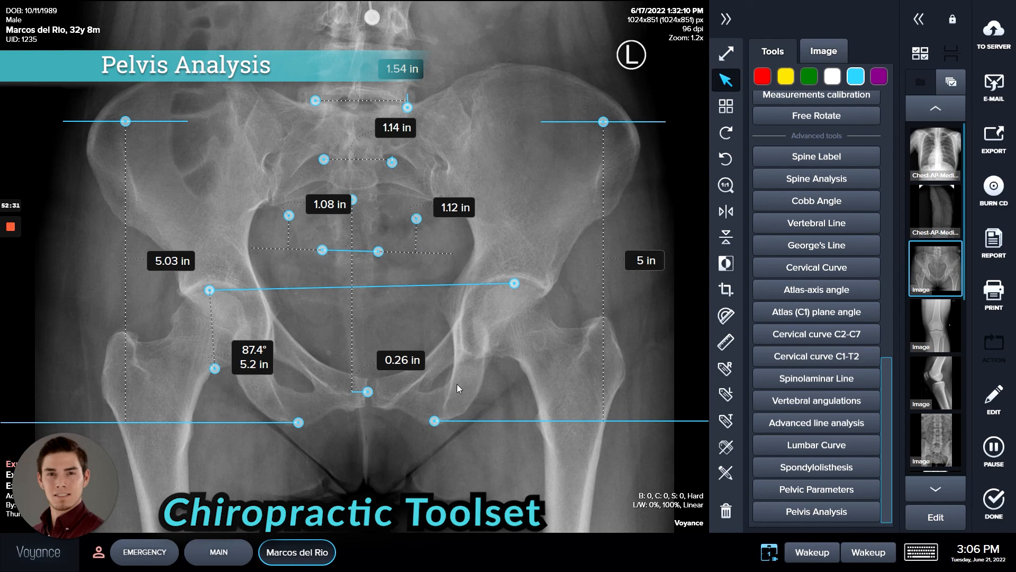
{"action": "left_click_drag", "start_coordinate": [214, 367], "coordinate": [217, 363]}
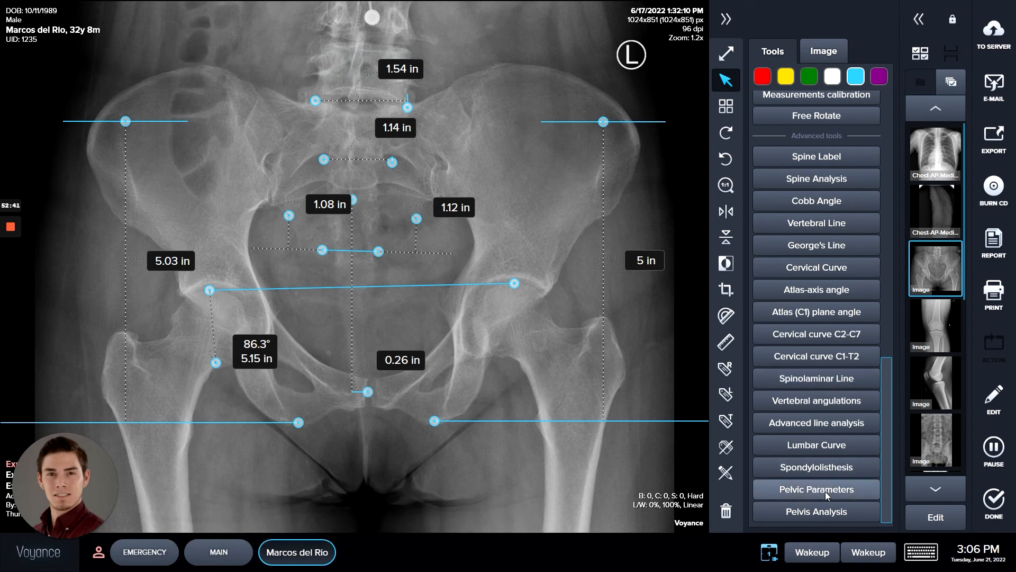
{"action": "scroll", "coordinate": [818, 481], "scroll_direction": "up", "scroll_amount": 3}
{"action": "scroll", "coordinate": [804, 471], "scroll_direction": "up", "scroll_amount": 9}
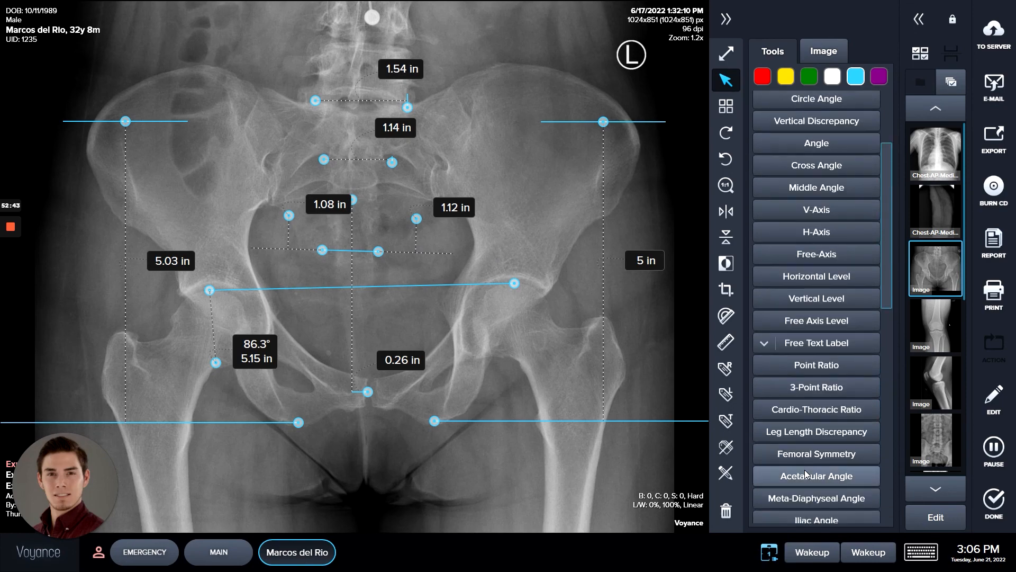